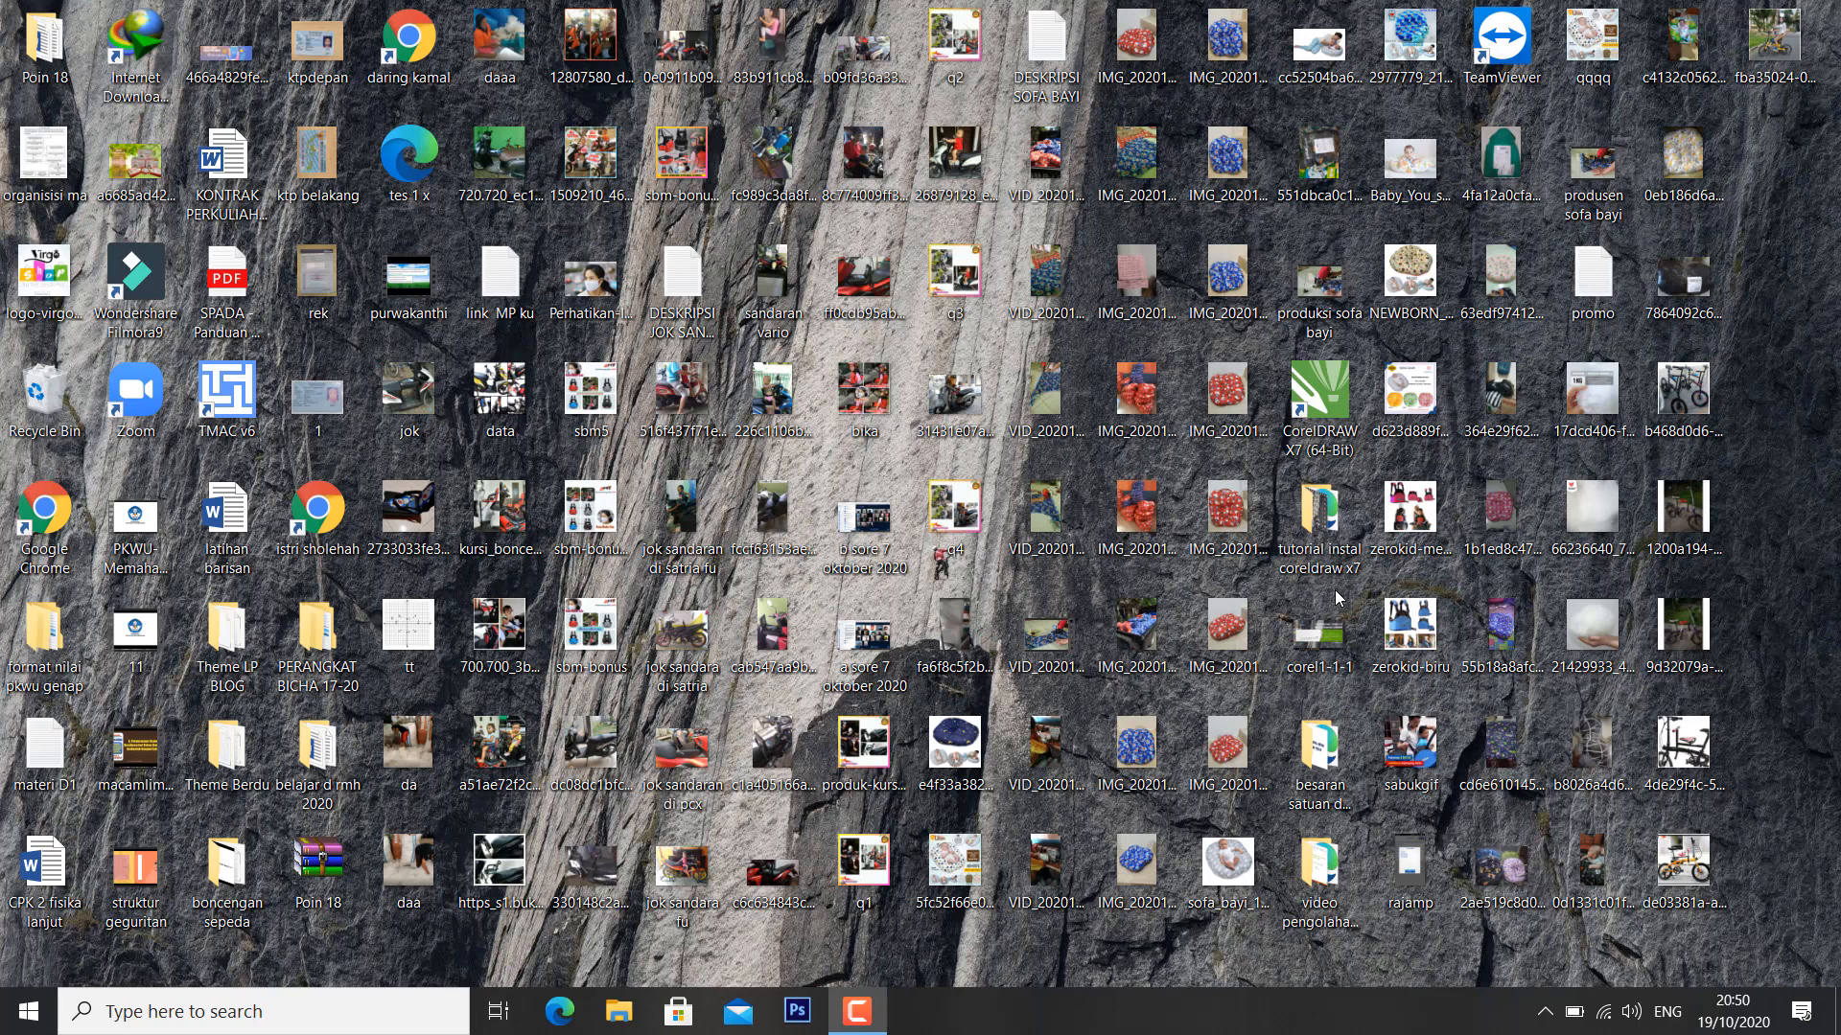
# Step: Launch CorelDRAW X7 and dismiss the Corel account sign-in window
pyautogui.press('super')
pyautogui.write('corel')
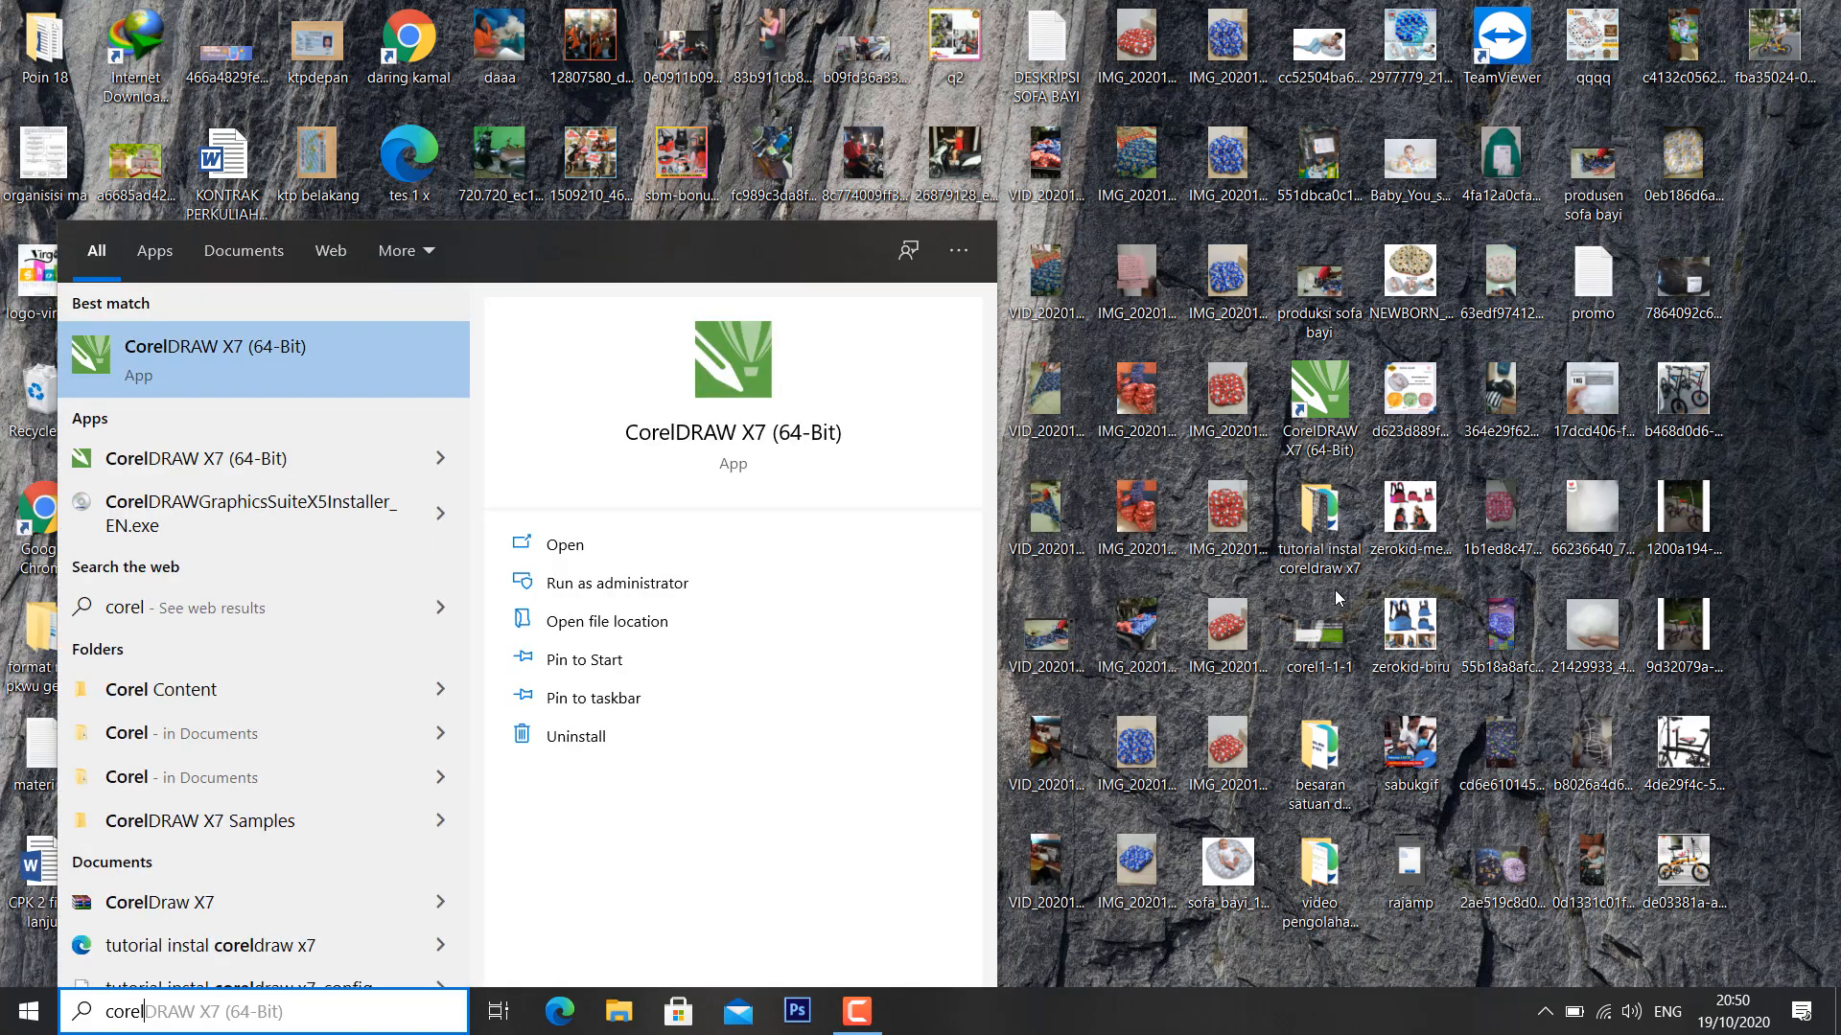
pyautogui.press('Return')
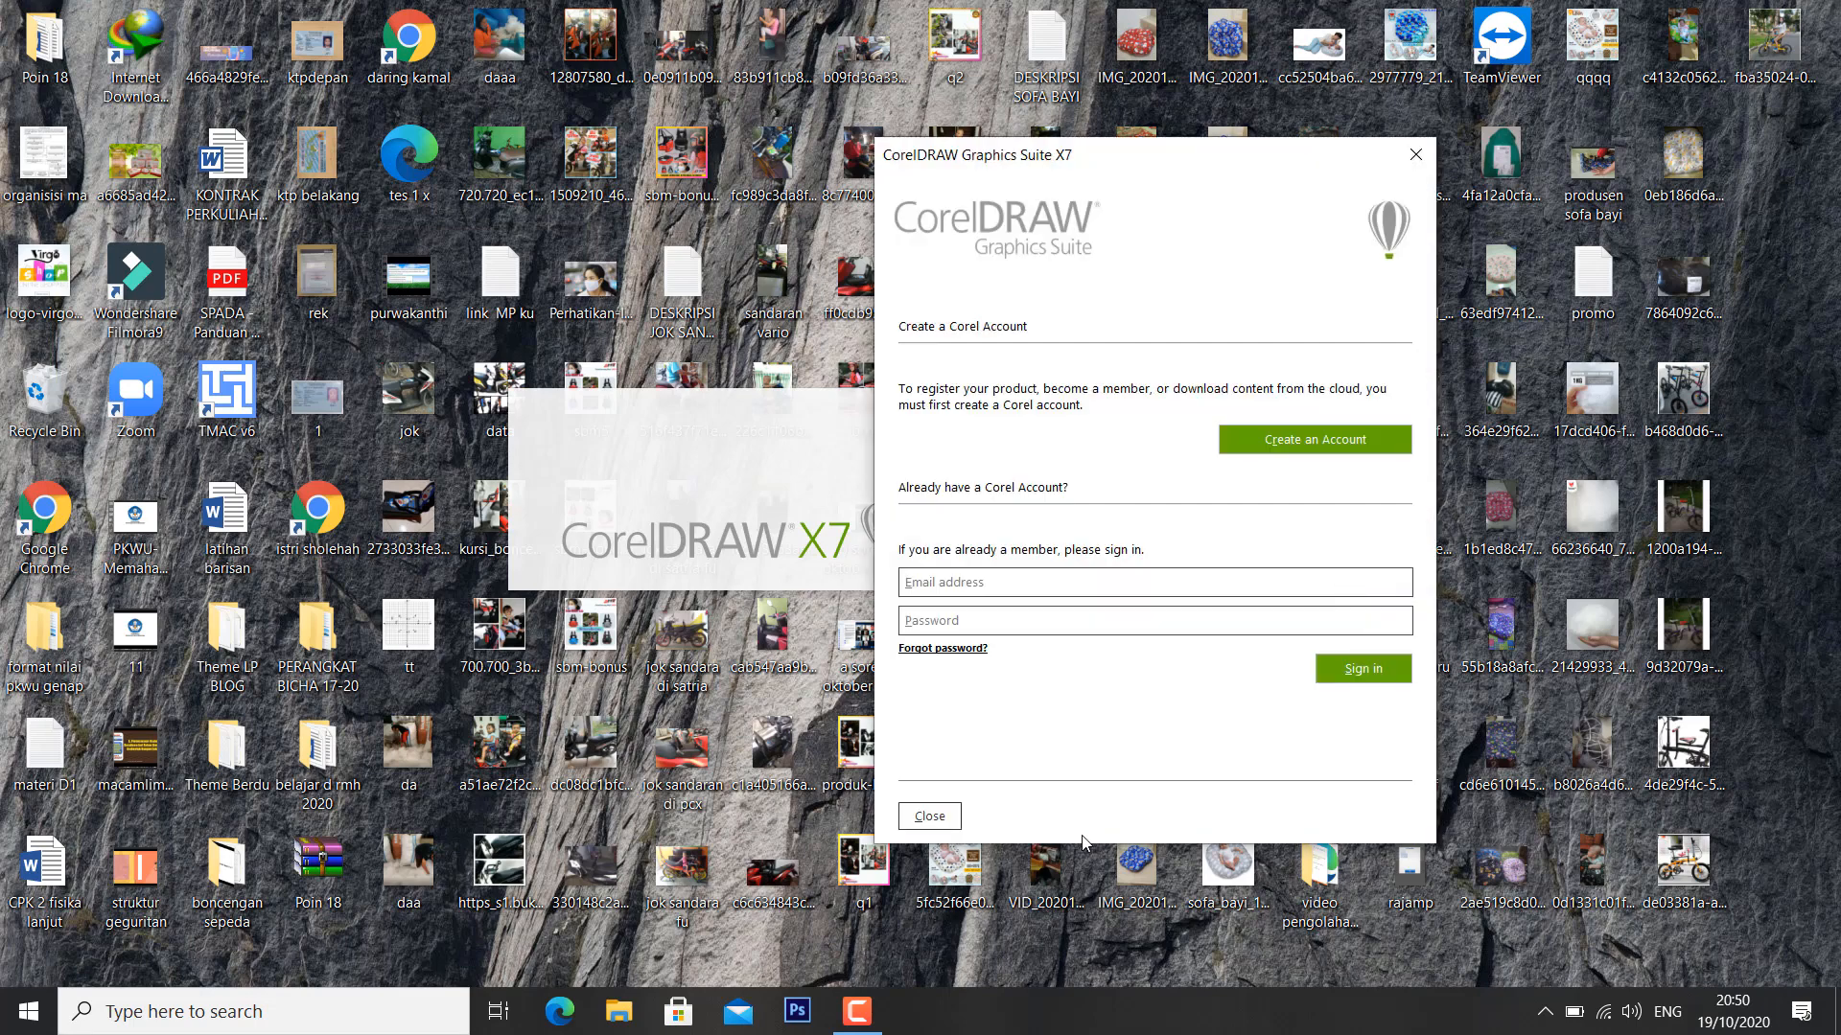
pyautogui.click(922, 816)
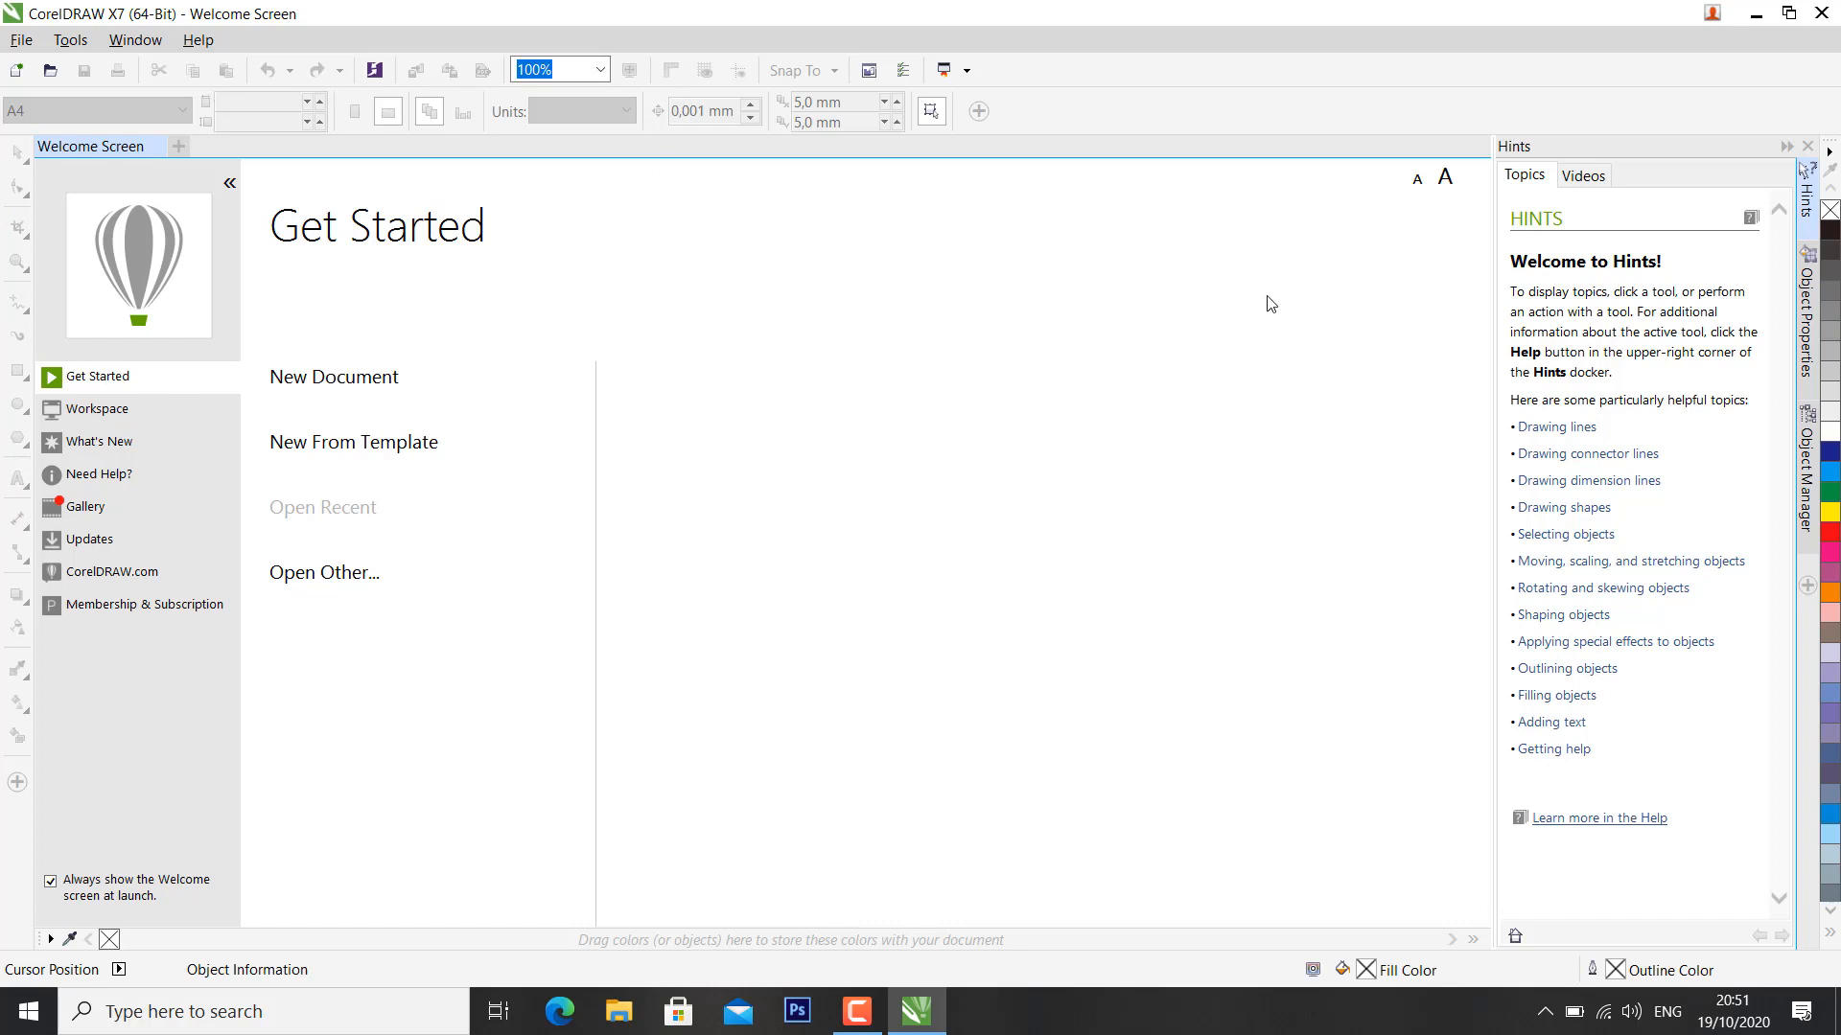
# Step: Create a new portrait A4 document named Untitled-1 with CMYK colour and 300 dpi resolution
pyautogui.click(21, 40)
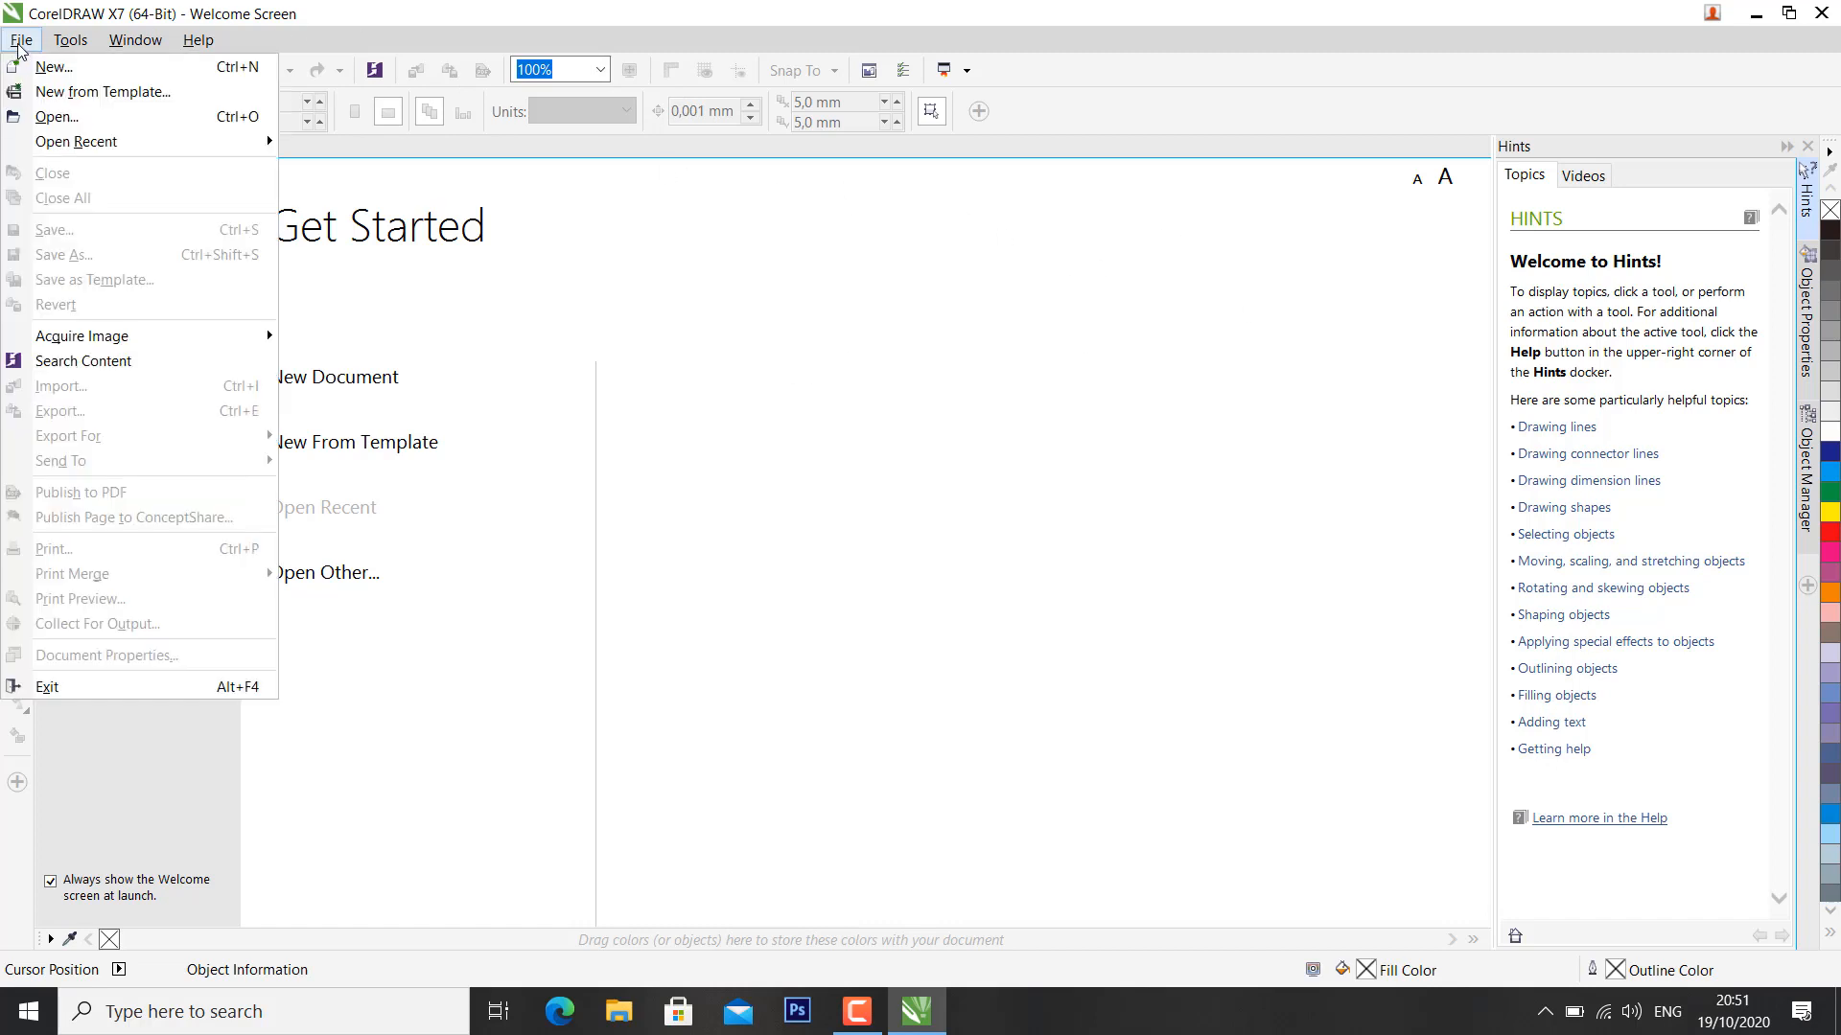
pyautogui.click(57, 75)
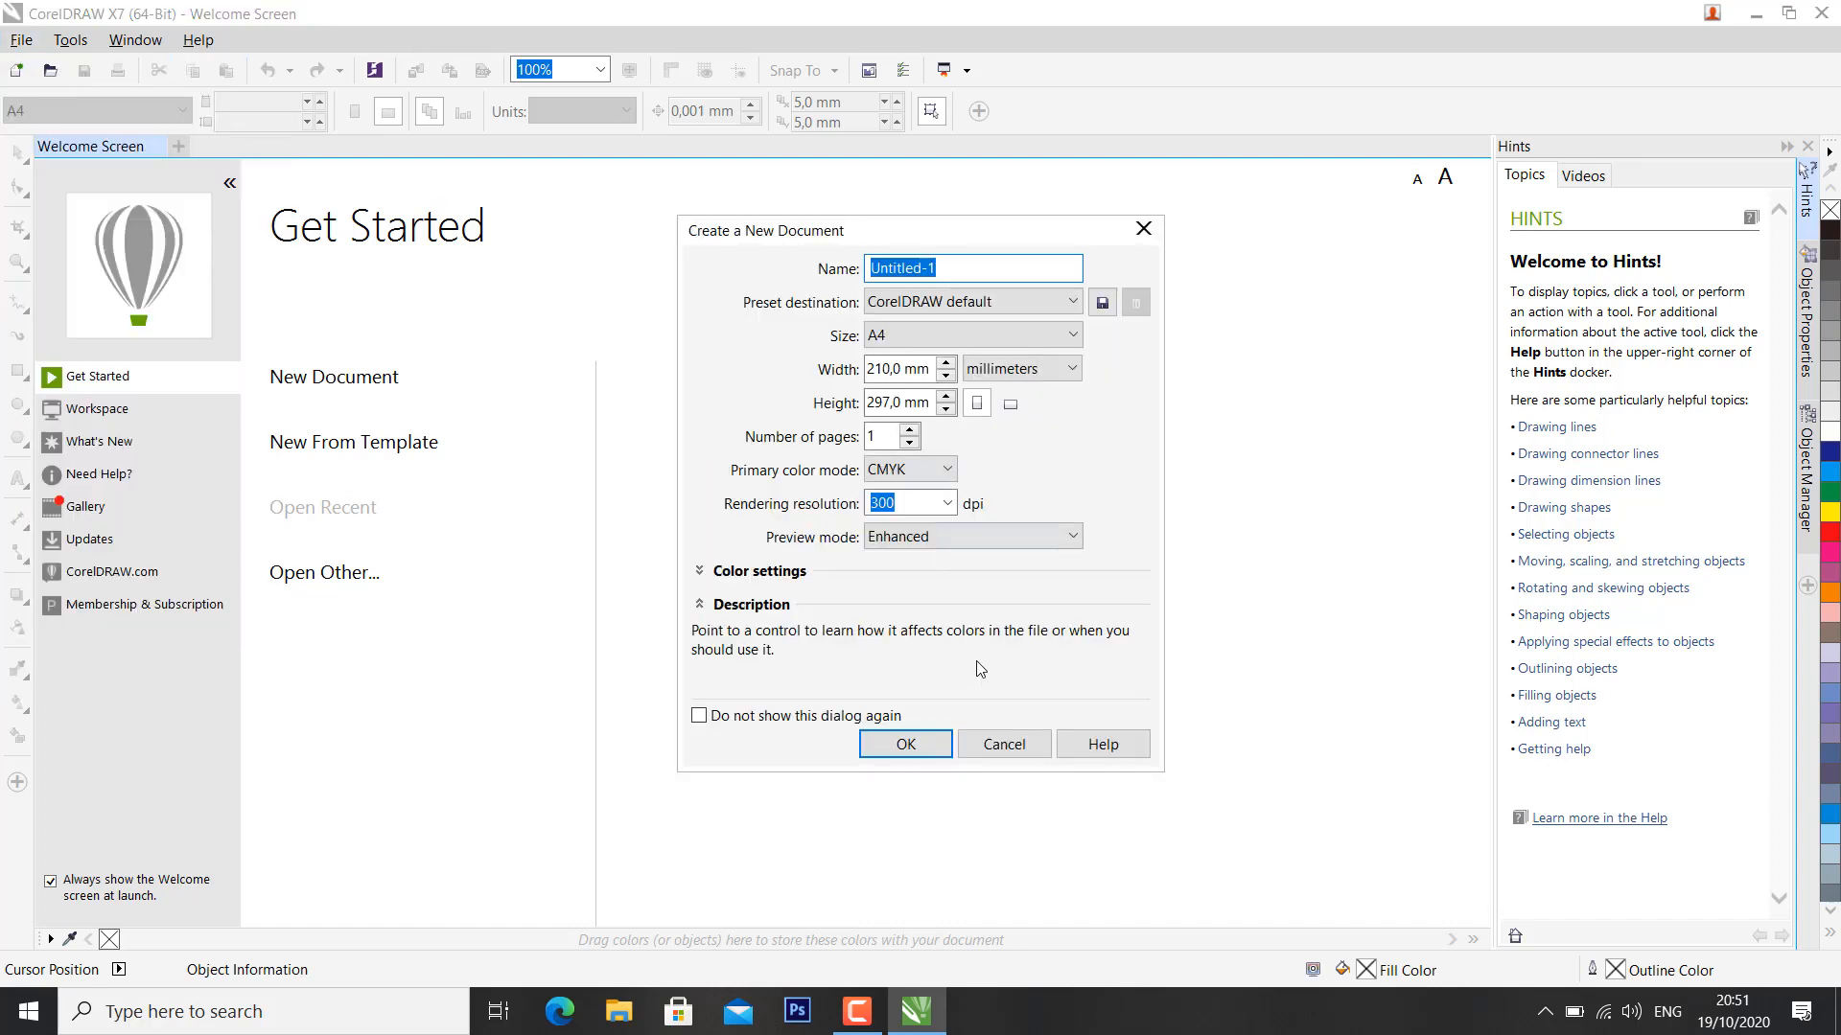
pyautogui.click(918, 746)
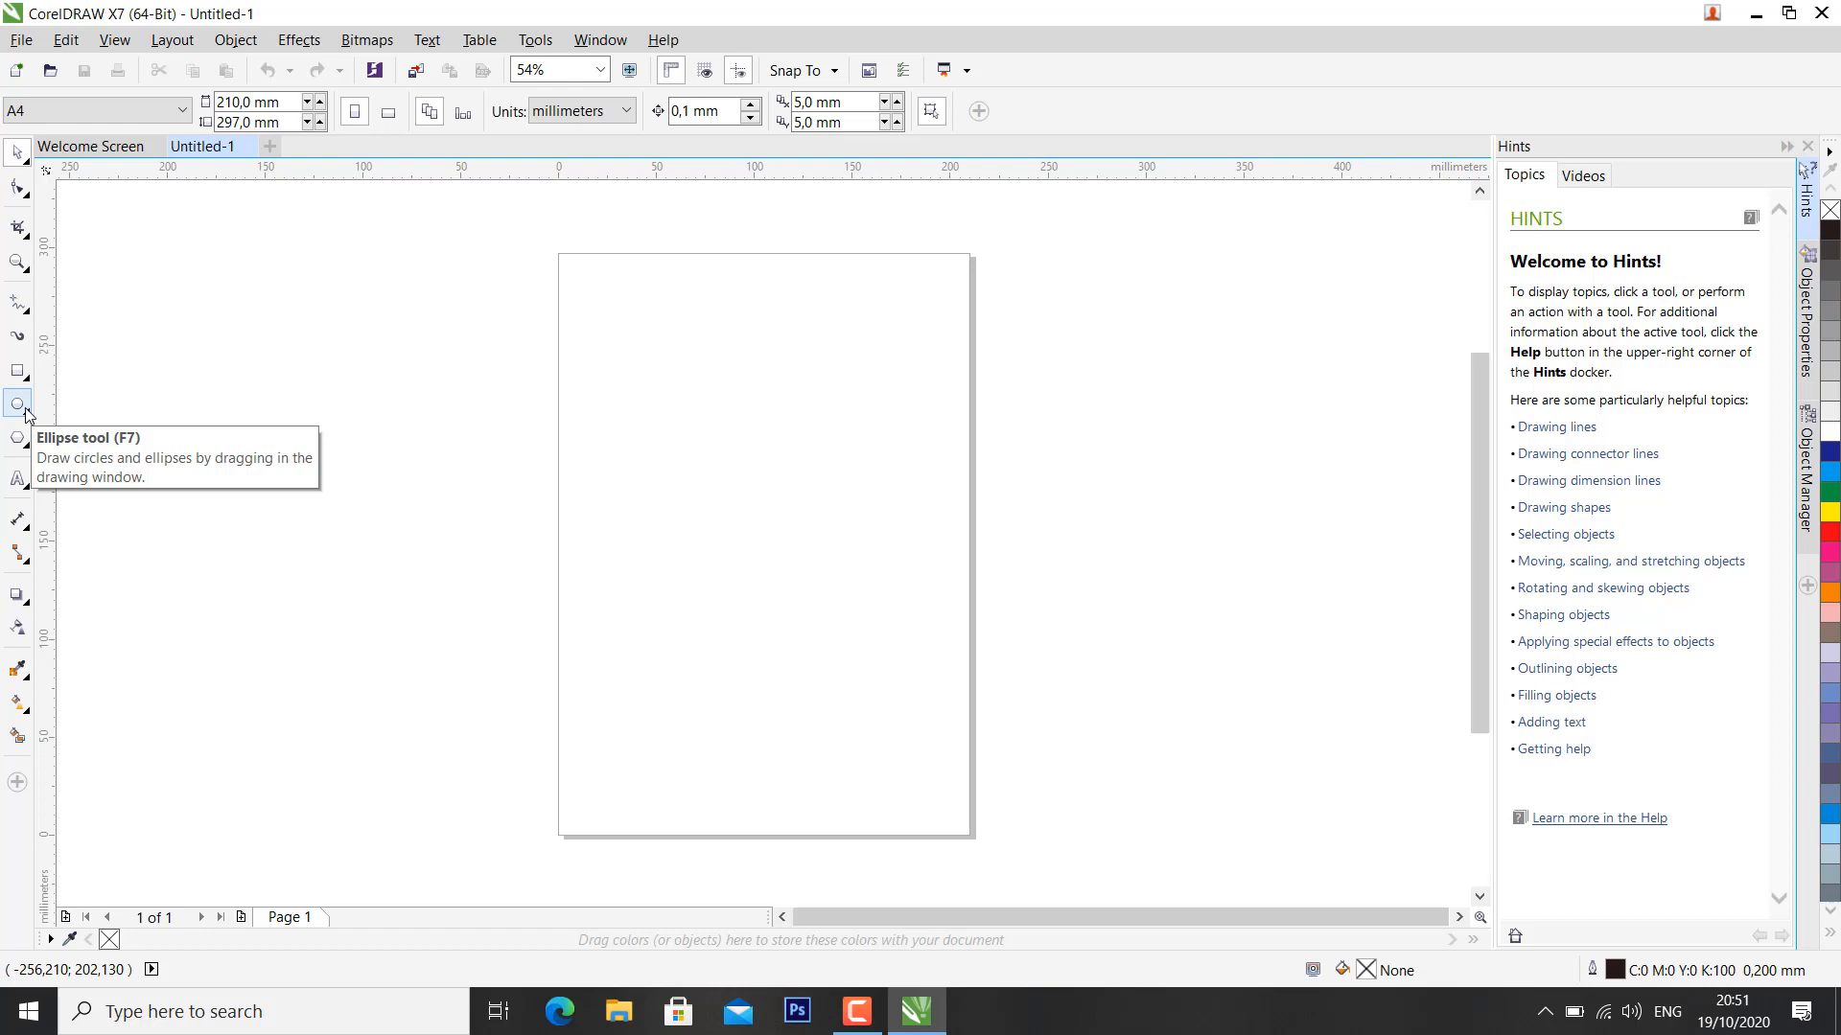
pyautogui.click(27, 415)
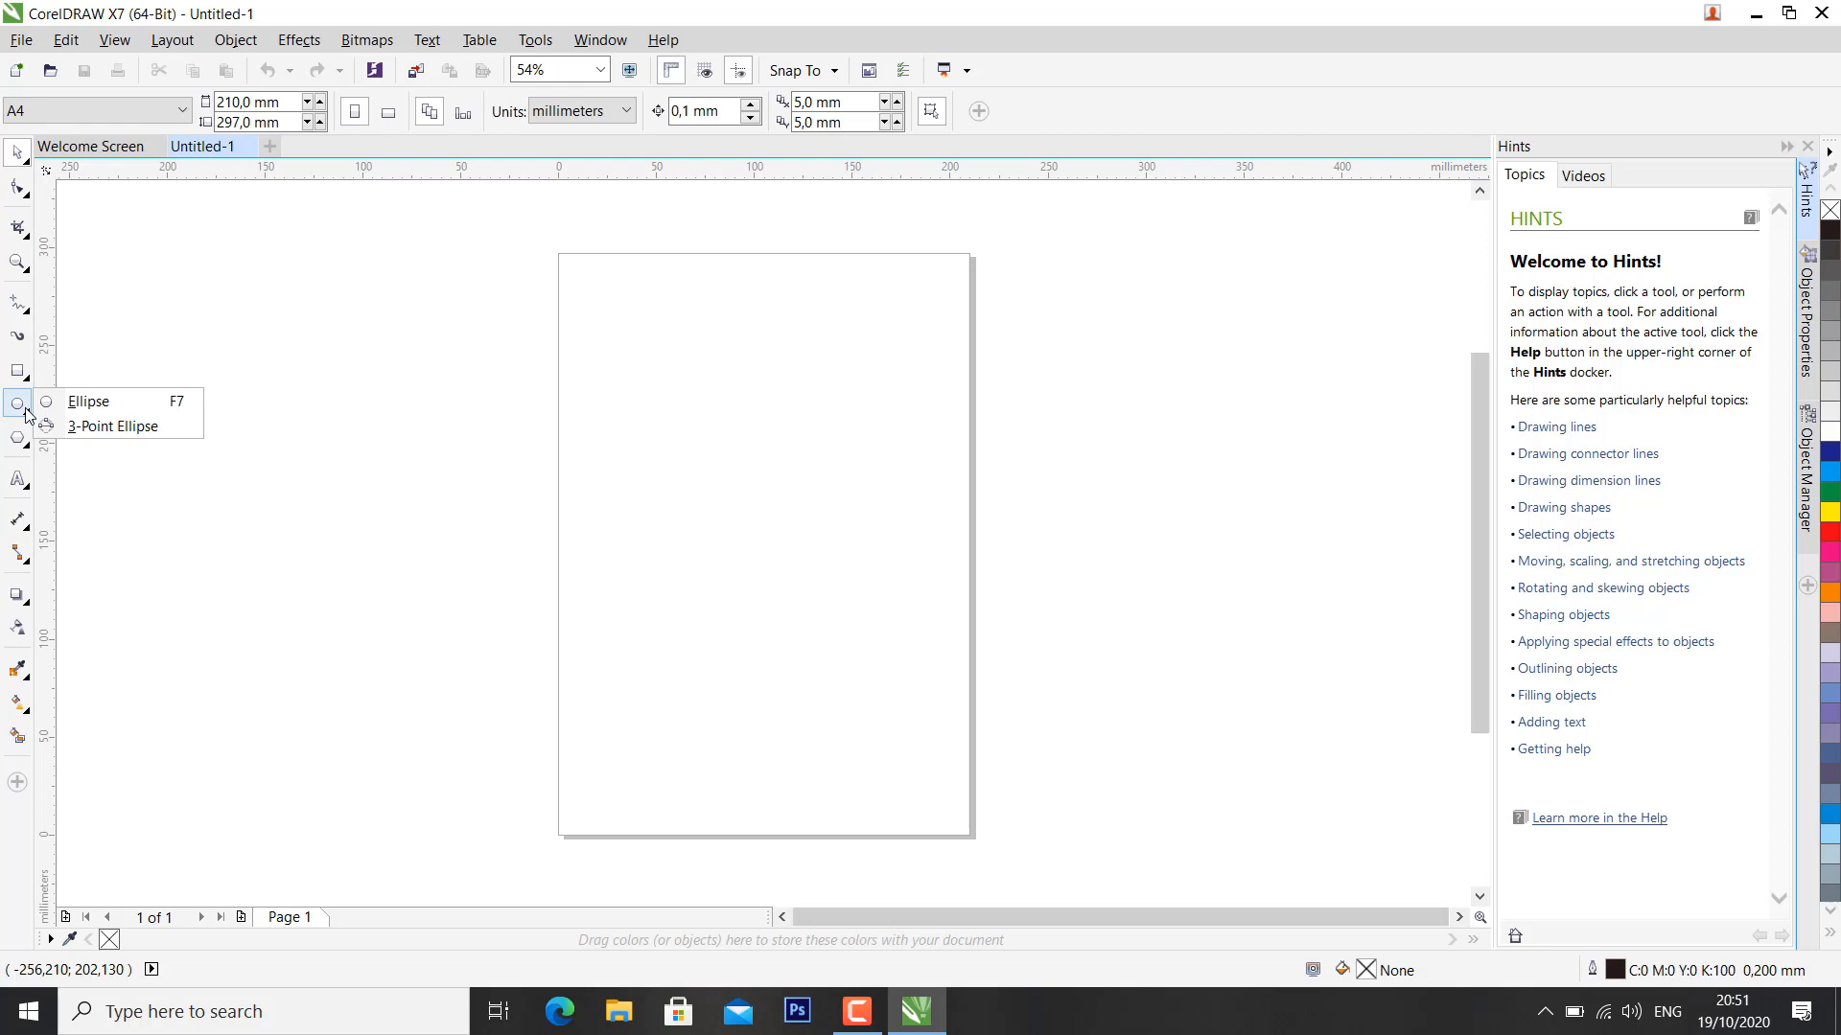
pyautogui.moveTo(26, 381)
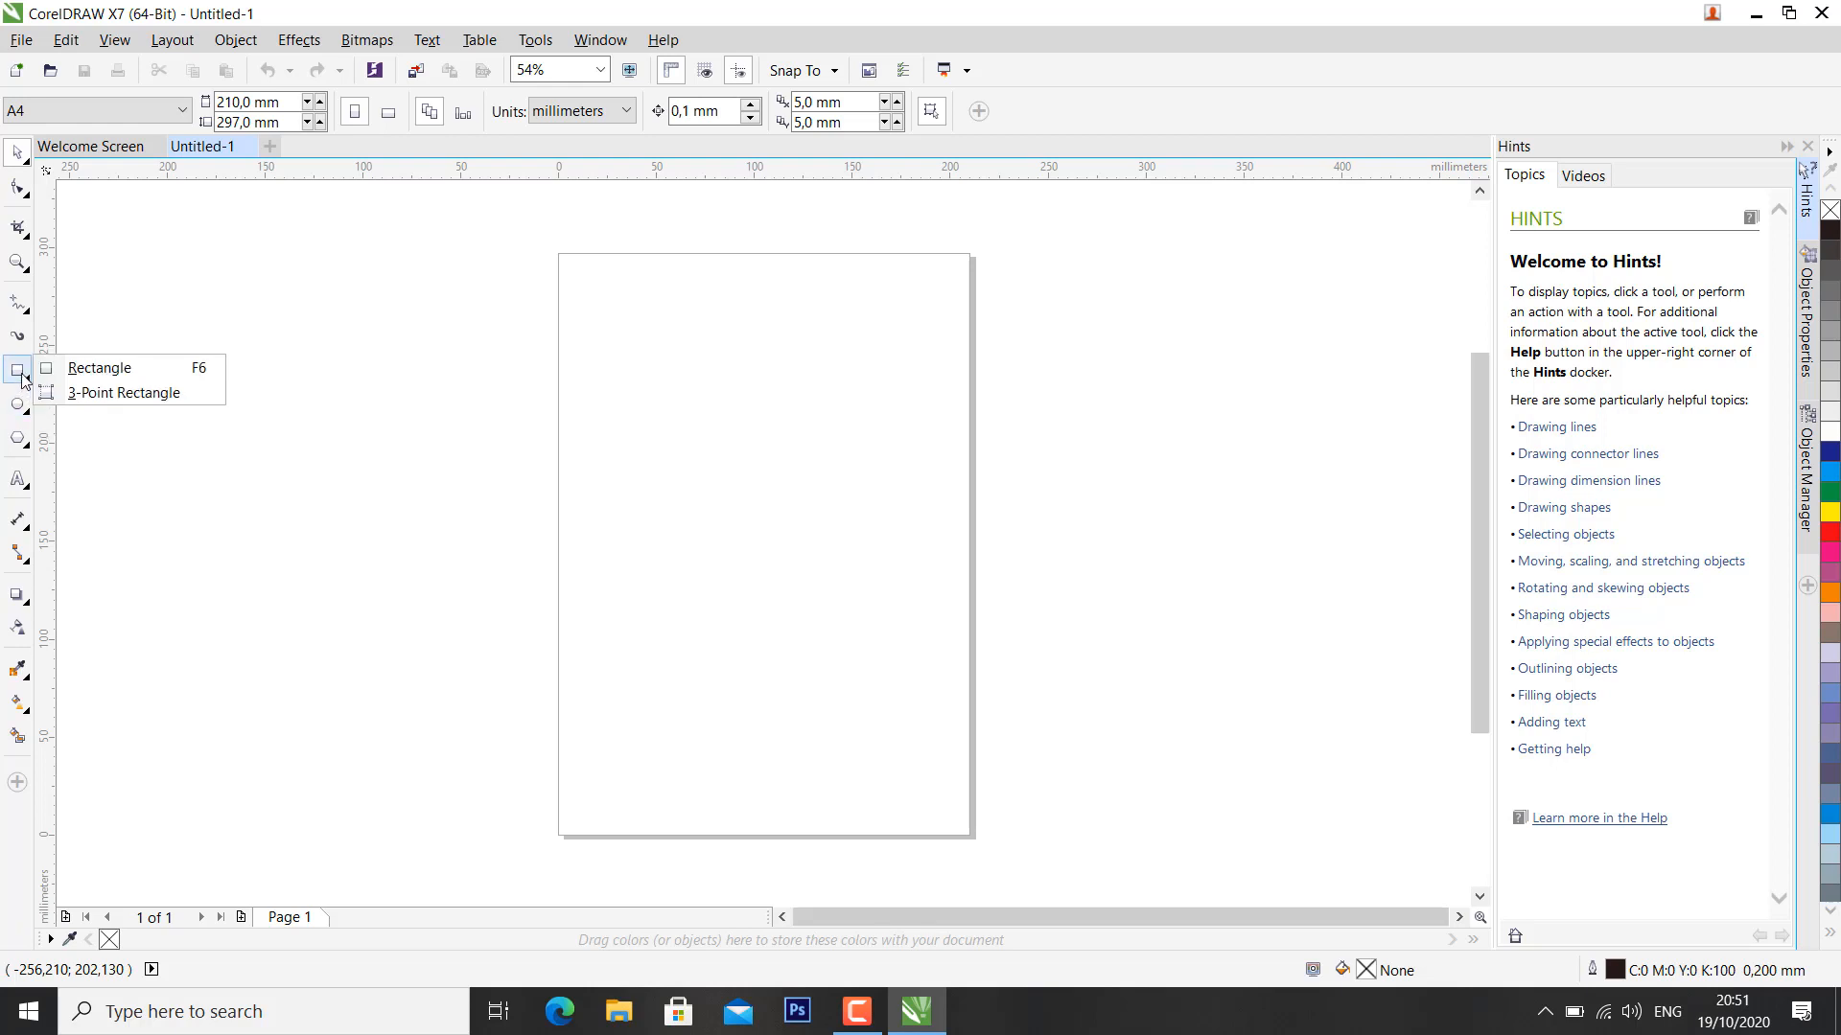
pyautogui.click(23, 314)
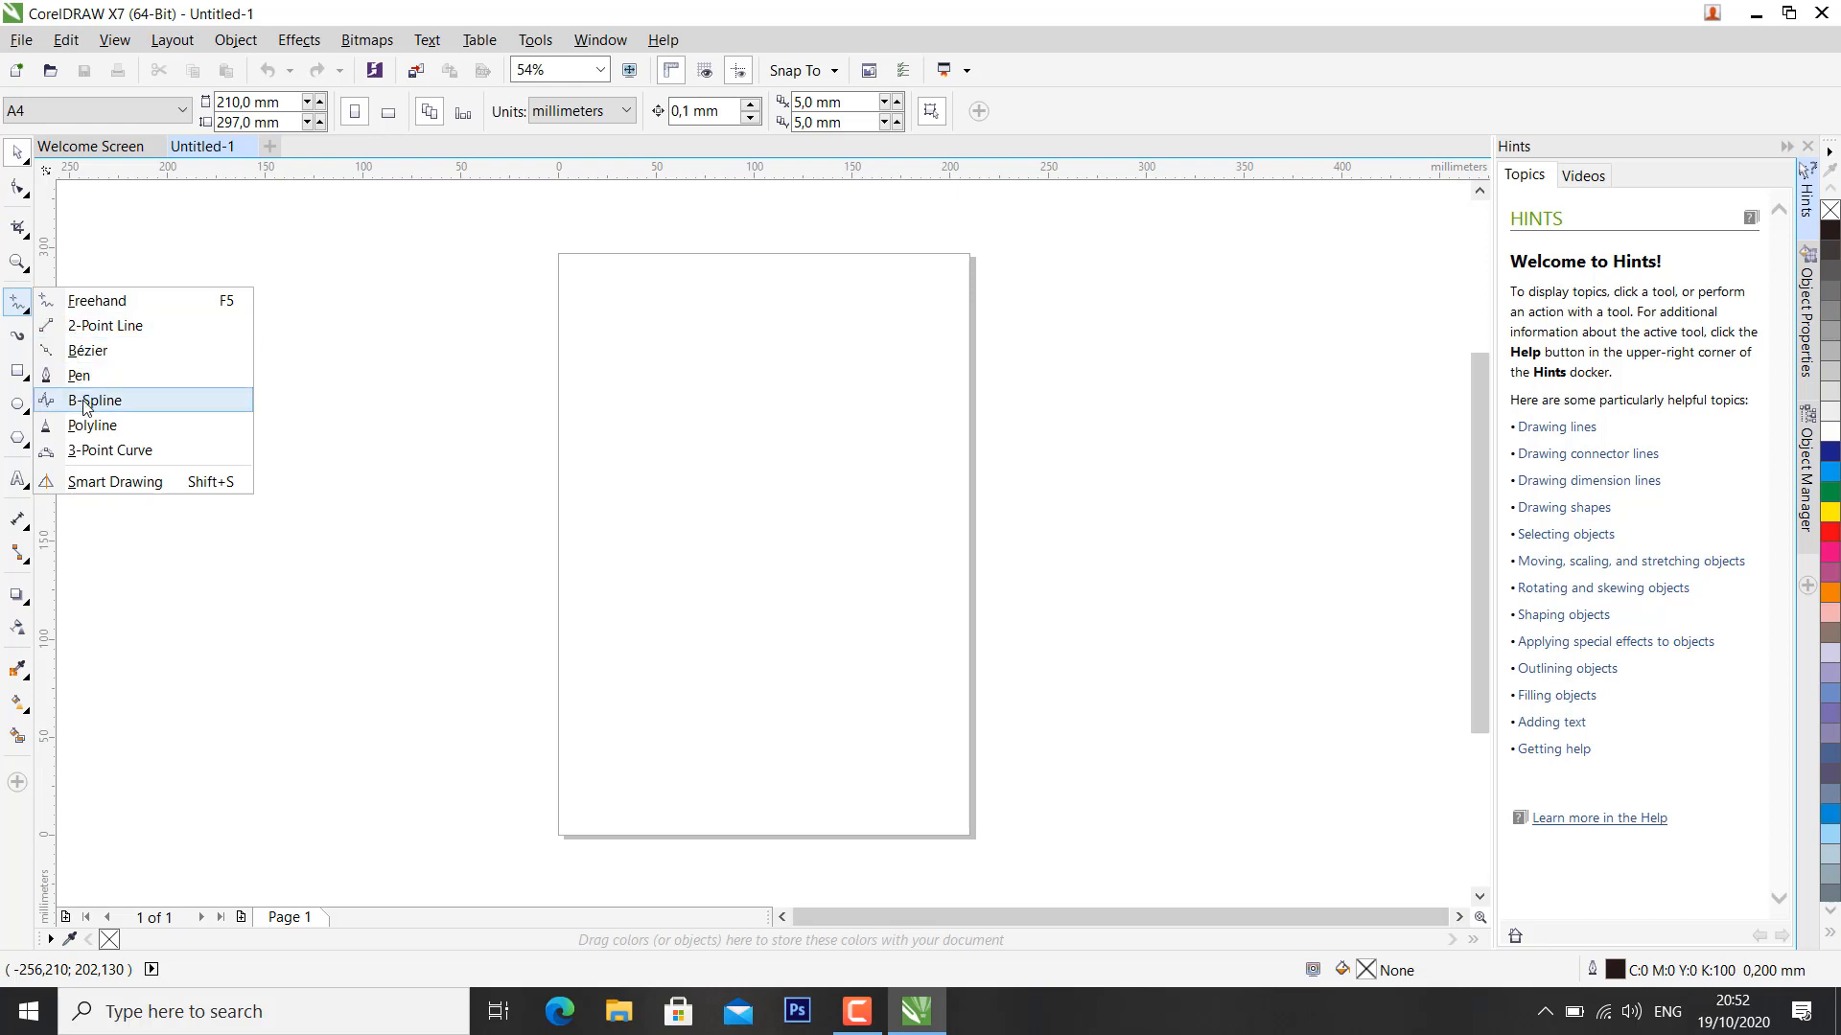
# Step: Draw ellipses of about 148x100 mm and 143x71 mm on the page, 104x88 mm left of it, and 119x108 mm over its right edge
pyautogui.click(18, 408)
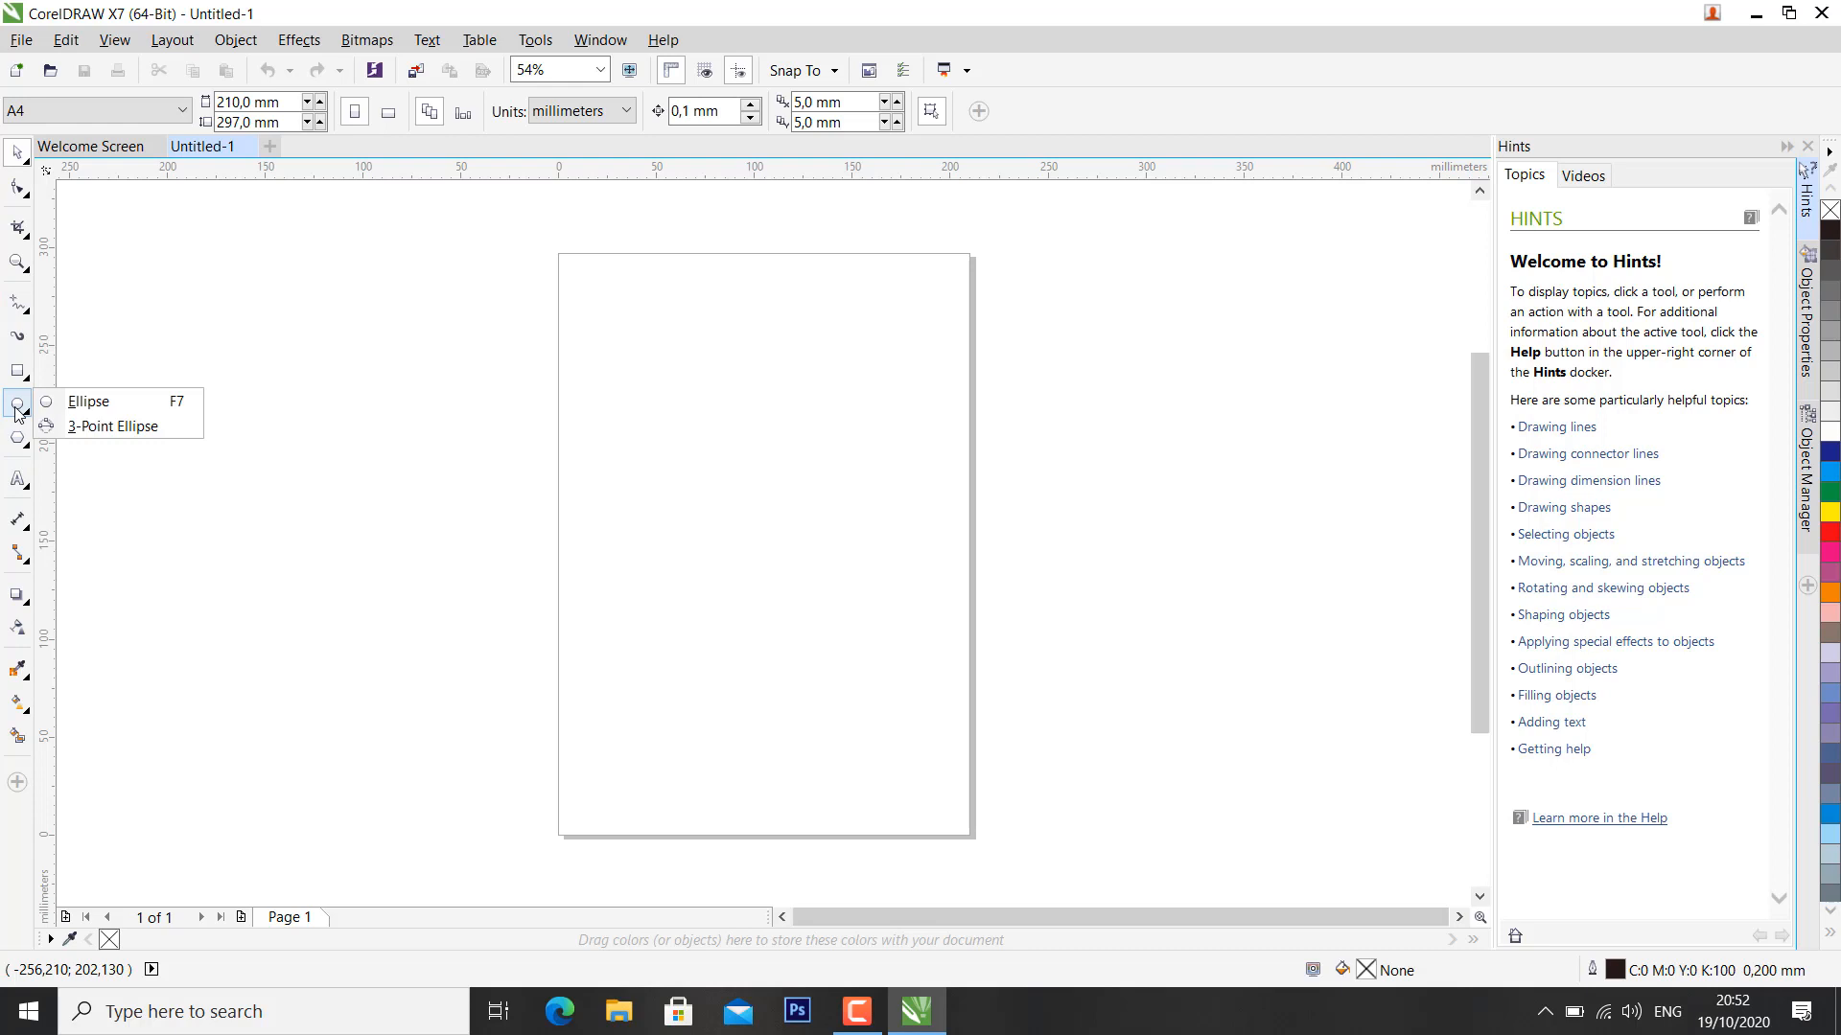
pyautogui.click(17, 410)
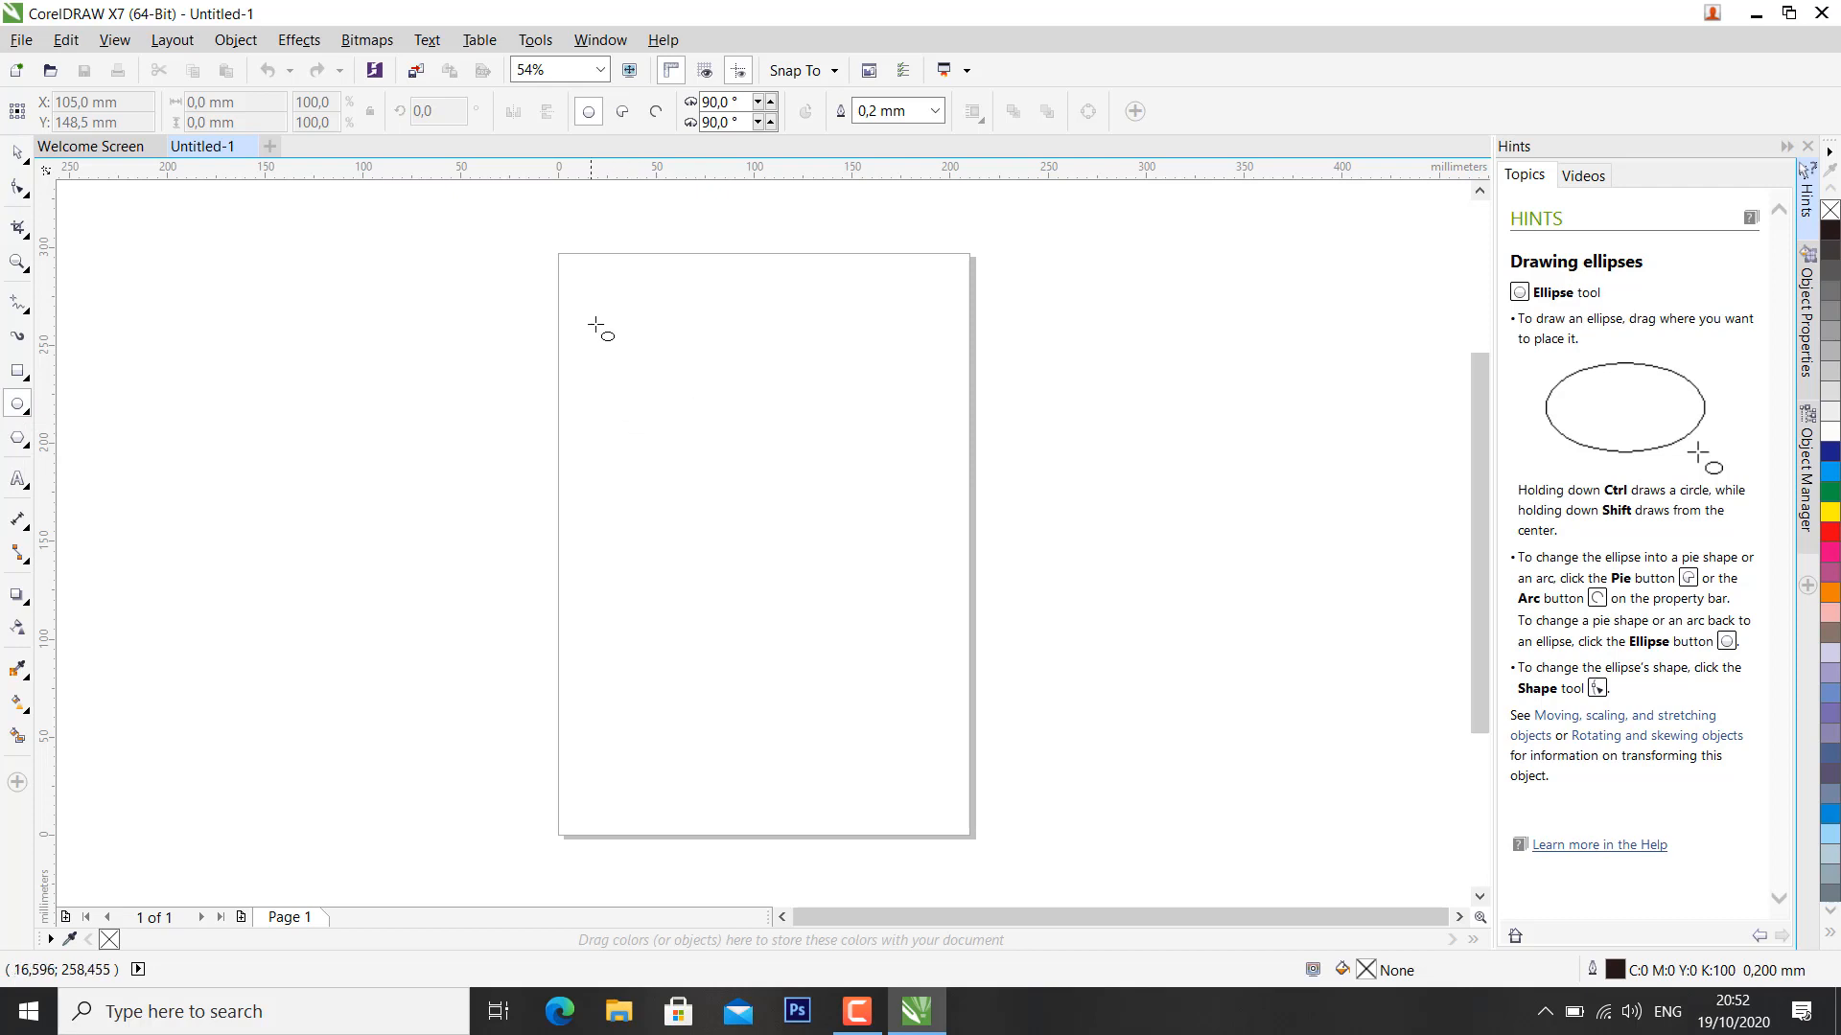
pyautogui.moveTo(596, 323); pyautogui.dragTo(886, 520)
pyautogui.moveTo(627, 575); pyautogui.dragTo(905, 714)
pyautogui.moveTo(327, 395); pyautogui.dragTo(534, 568)
pyautogui.moveTo(959, 359); pyautogui.dragTo(1191, 572)
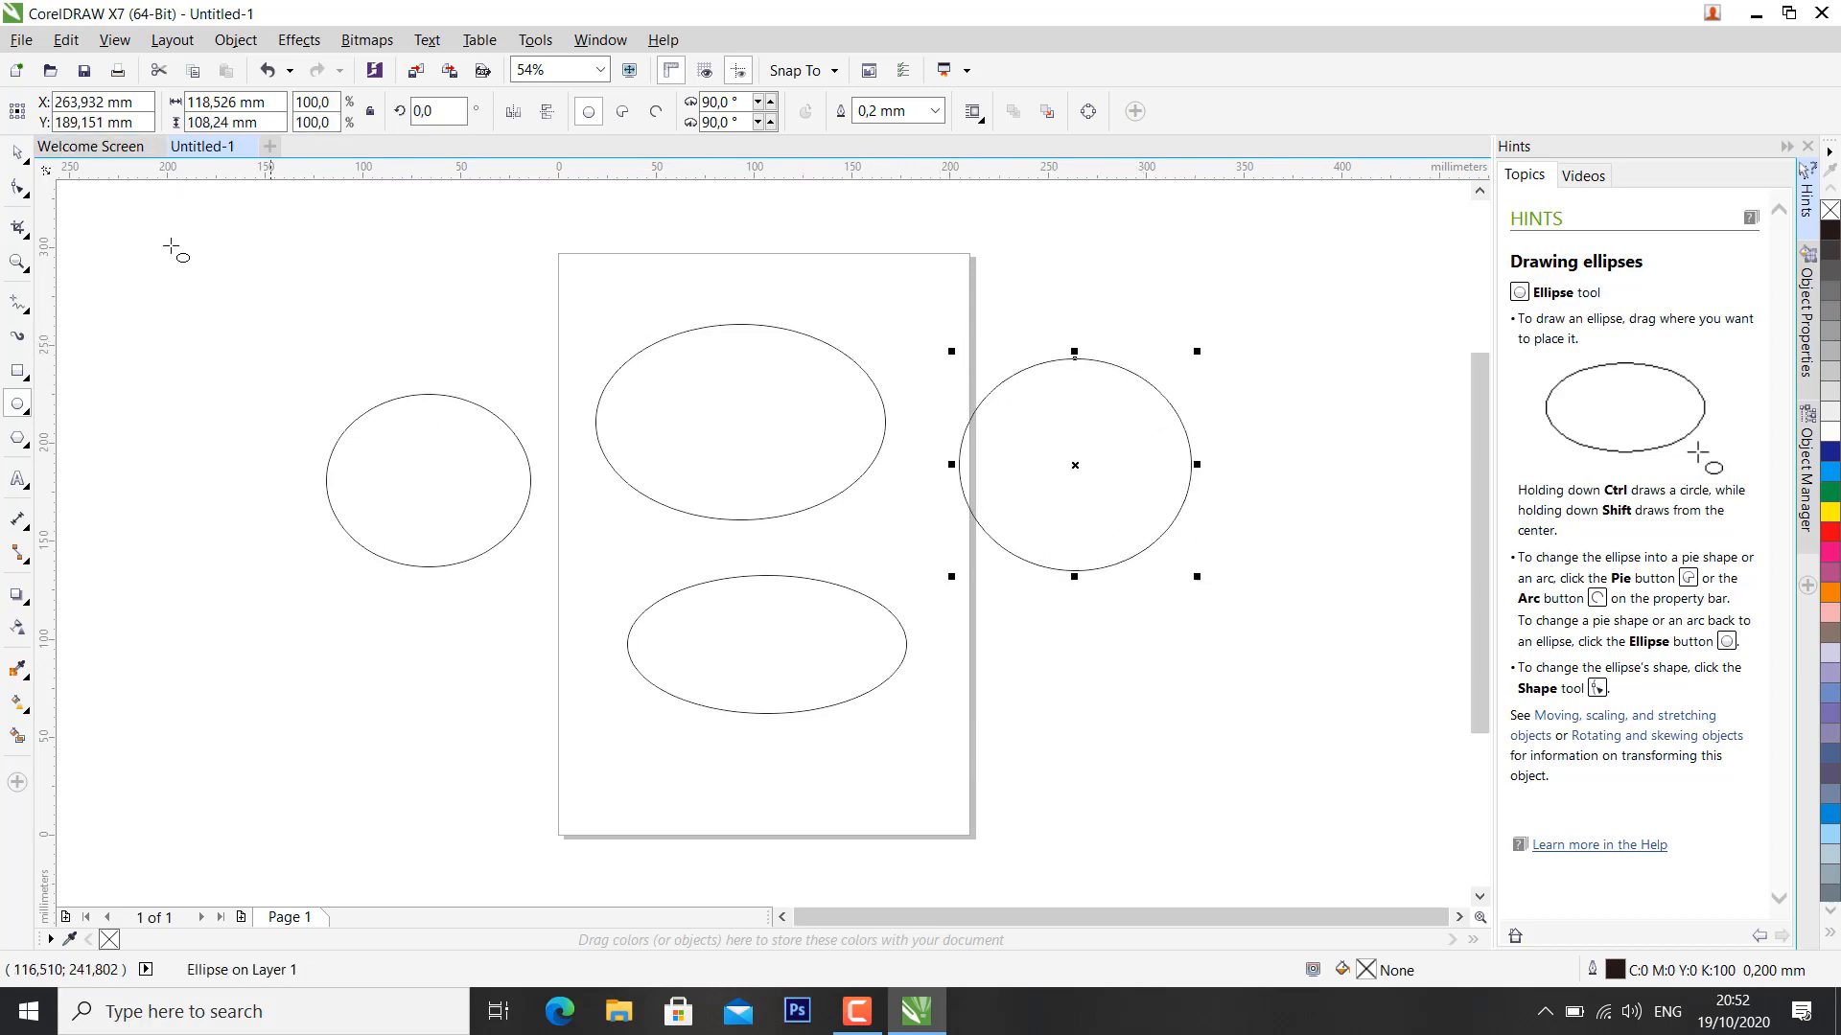
# Step: Fill the ellipse at the page's right edge with red and change its fill to yellow
pyautogui.click(11, 152)
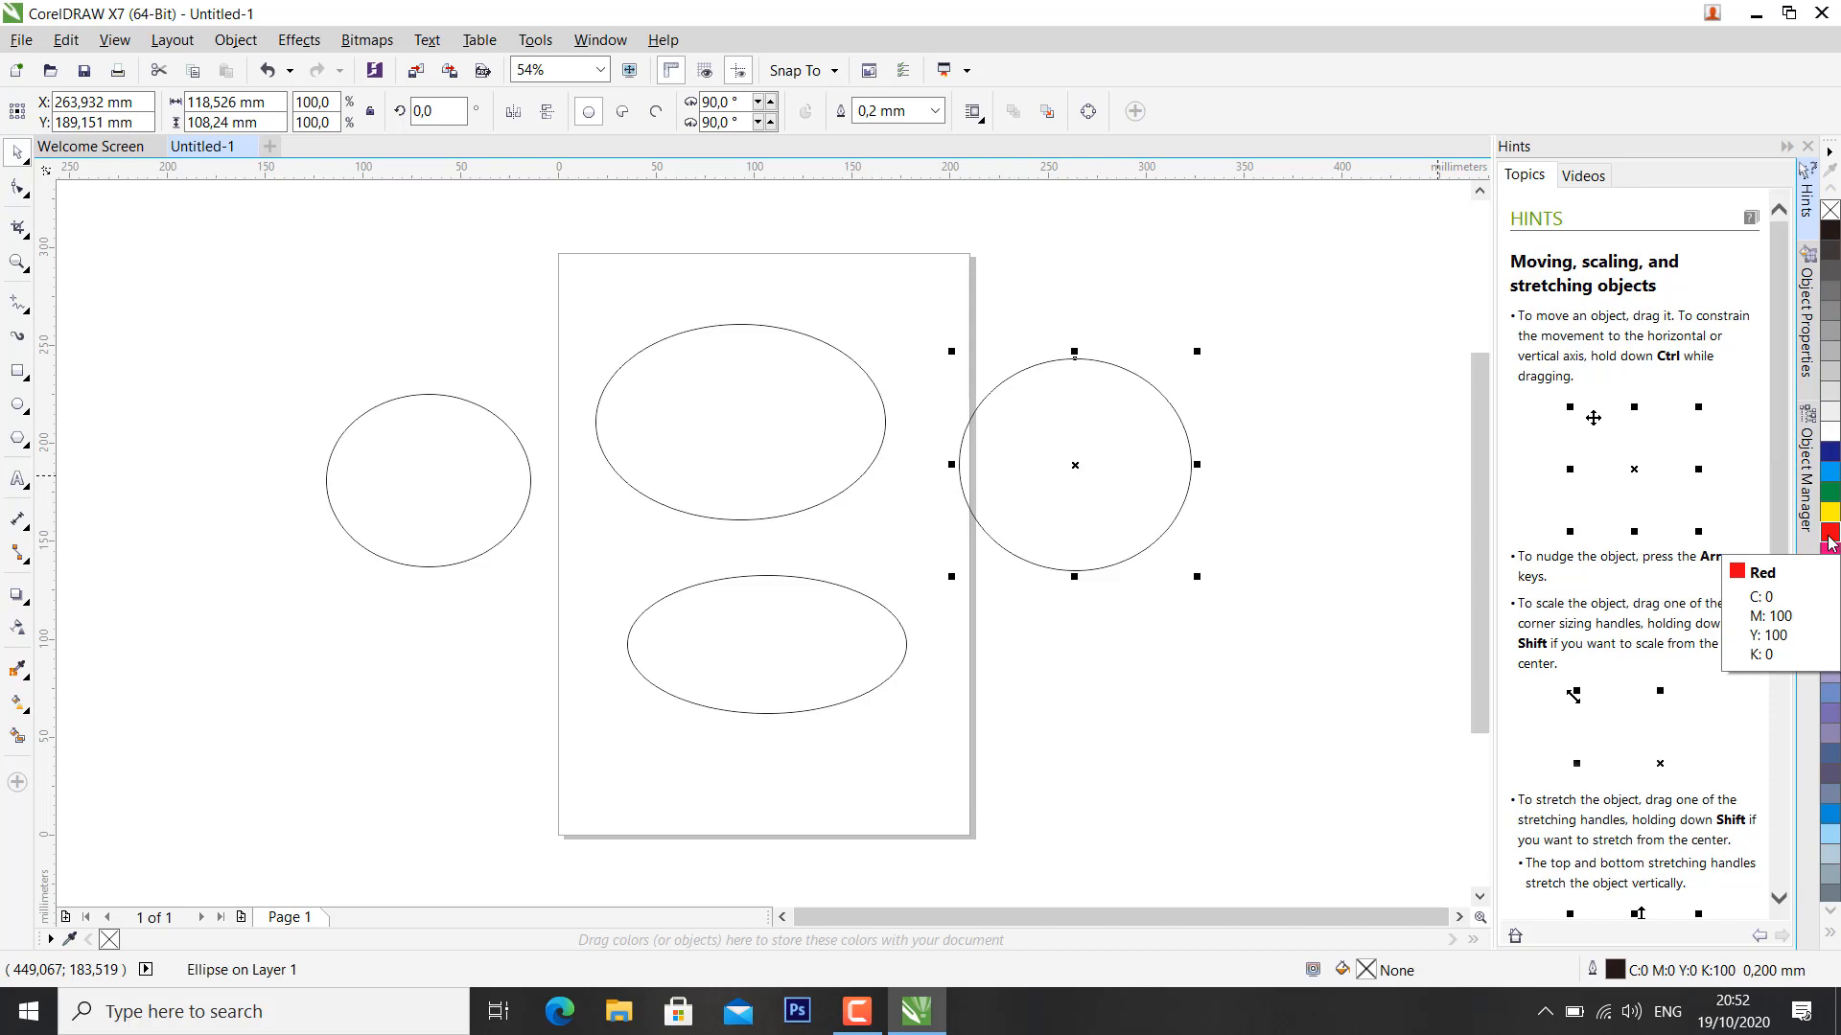
pyautogui.click(1831, 533)
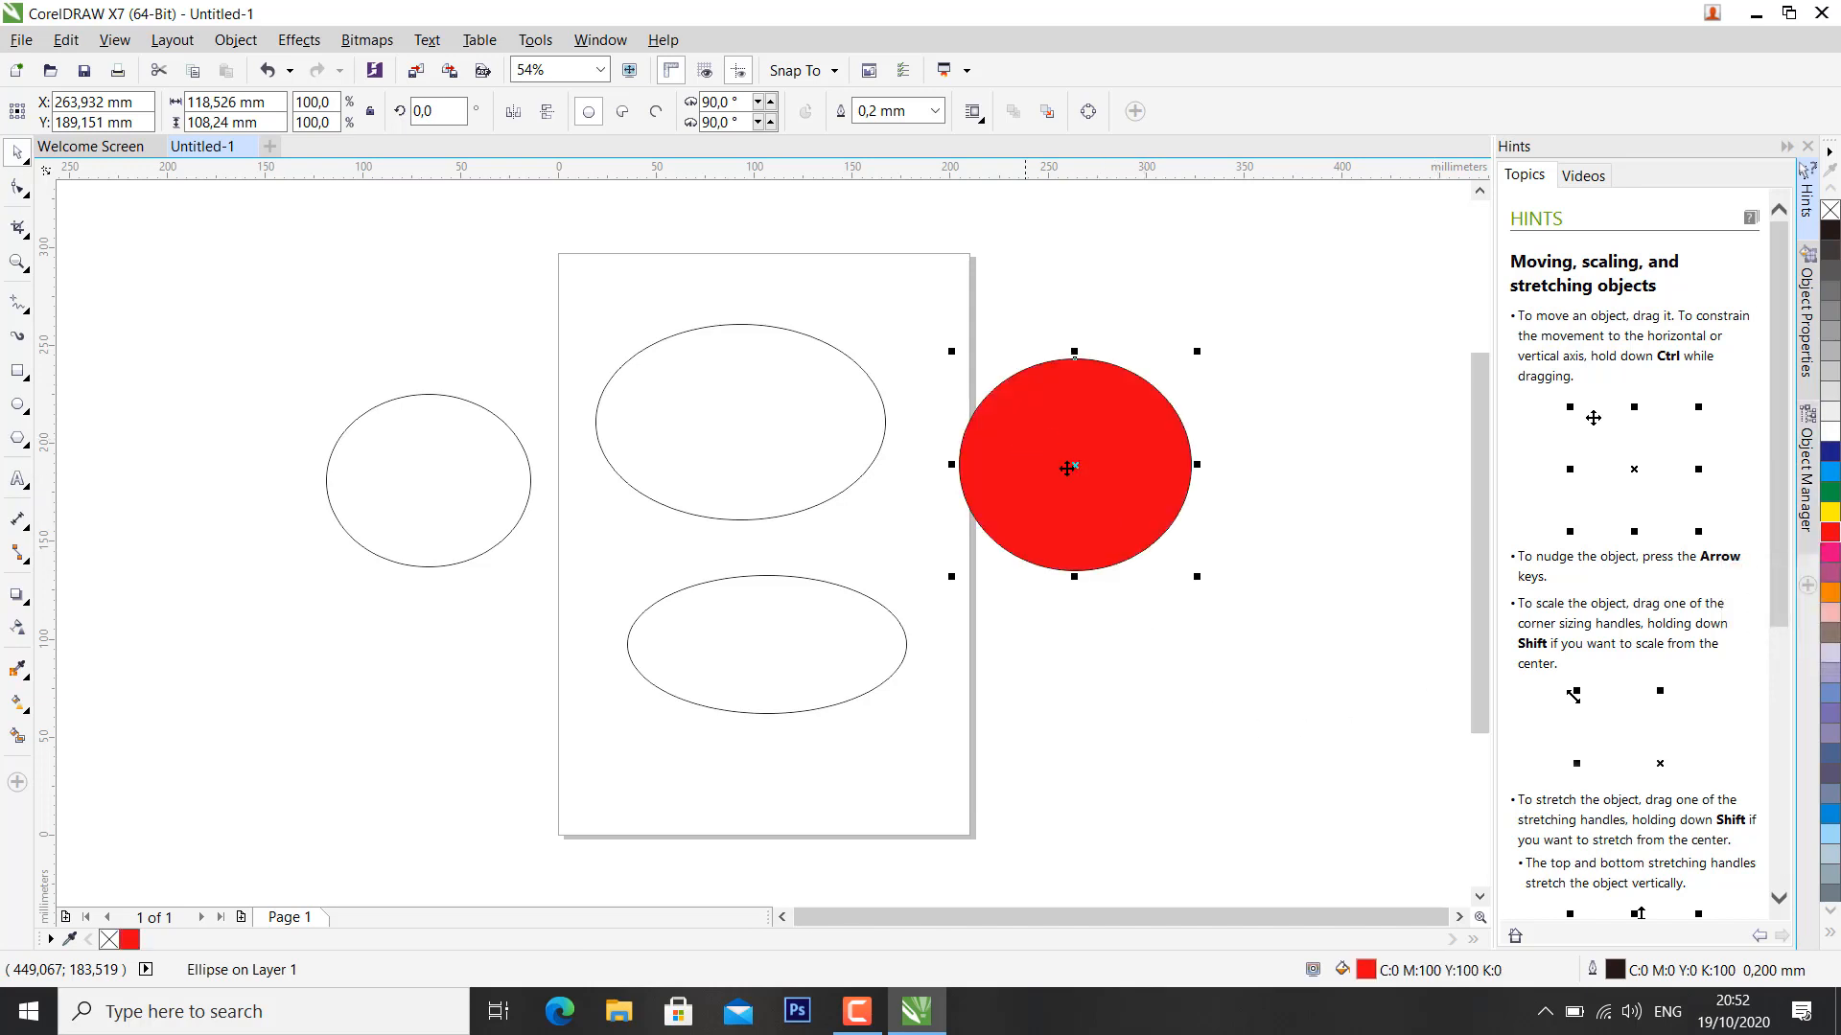
pyautogui.click(1830, 512)
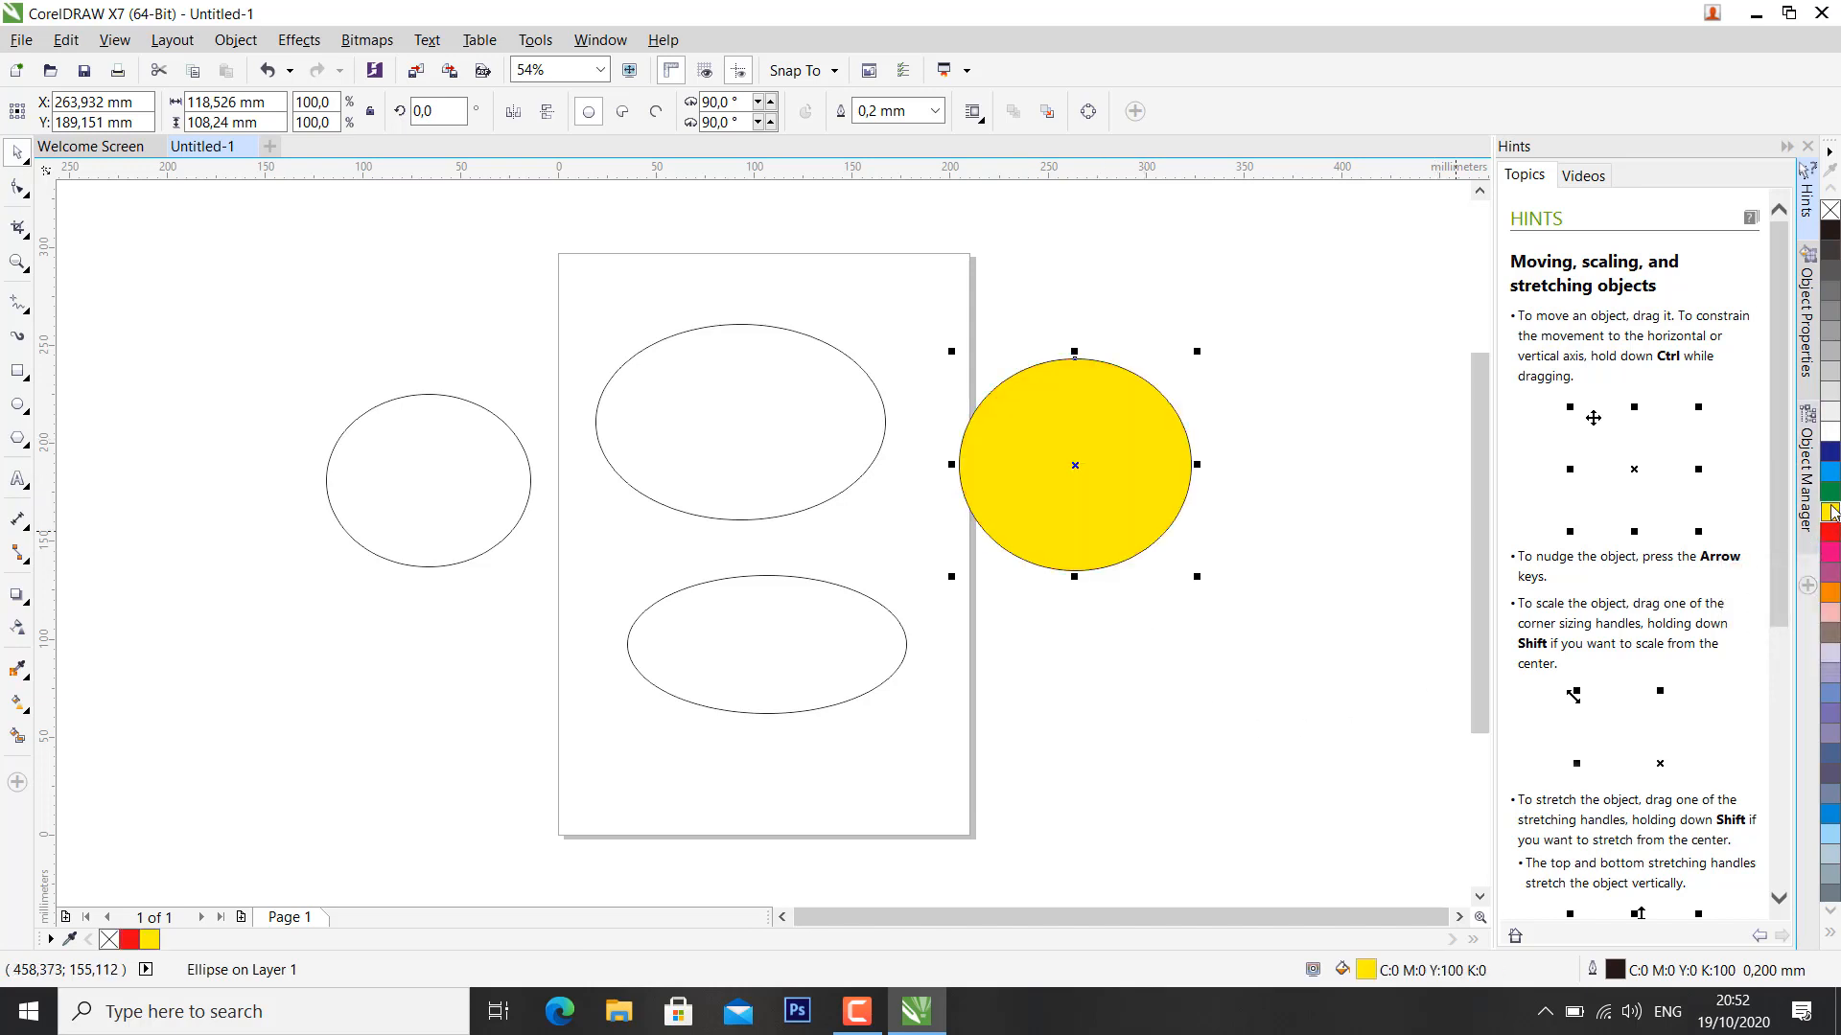
# Step: Fill the page's upper ellipse with green, its lower ellipse with pink, and the ellipse left of the page with grey-brown
pyautogui.click(749, 370)
pyautogui.click(1830, 491)
pyautogui.click(766, 575)
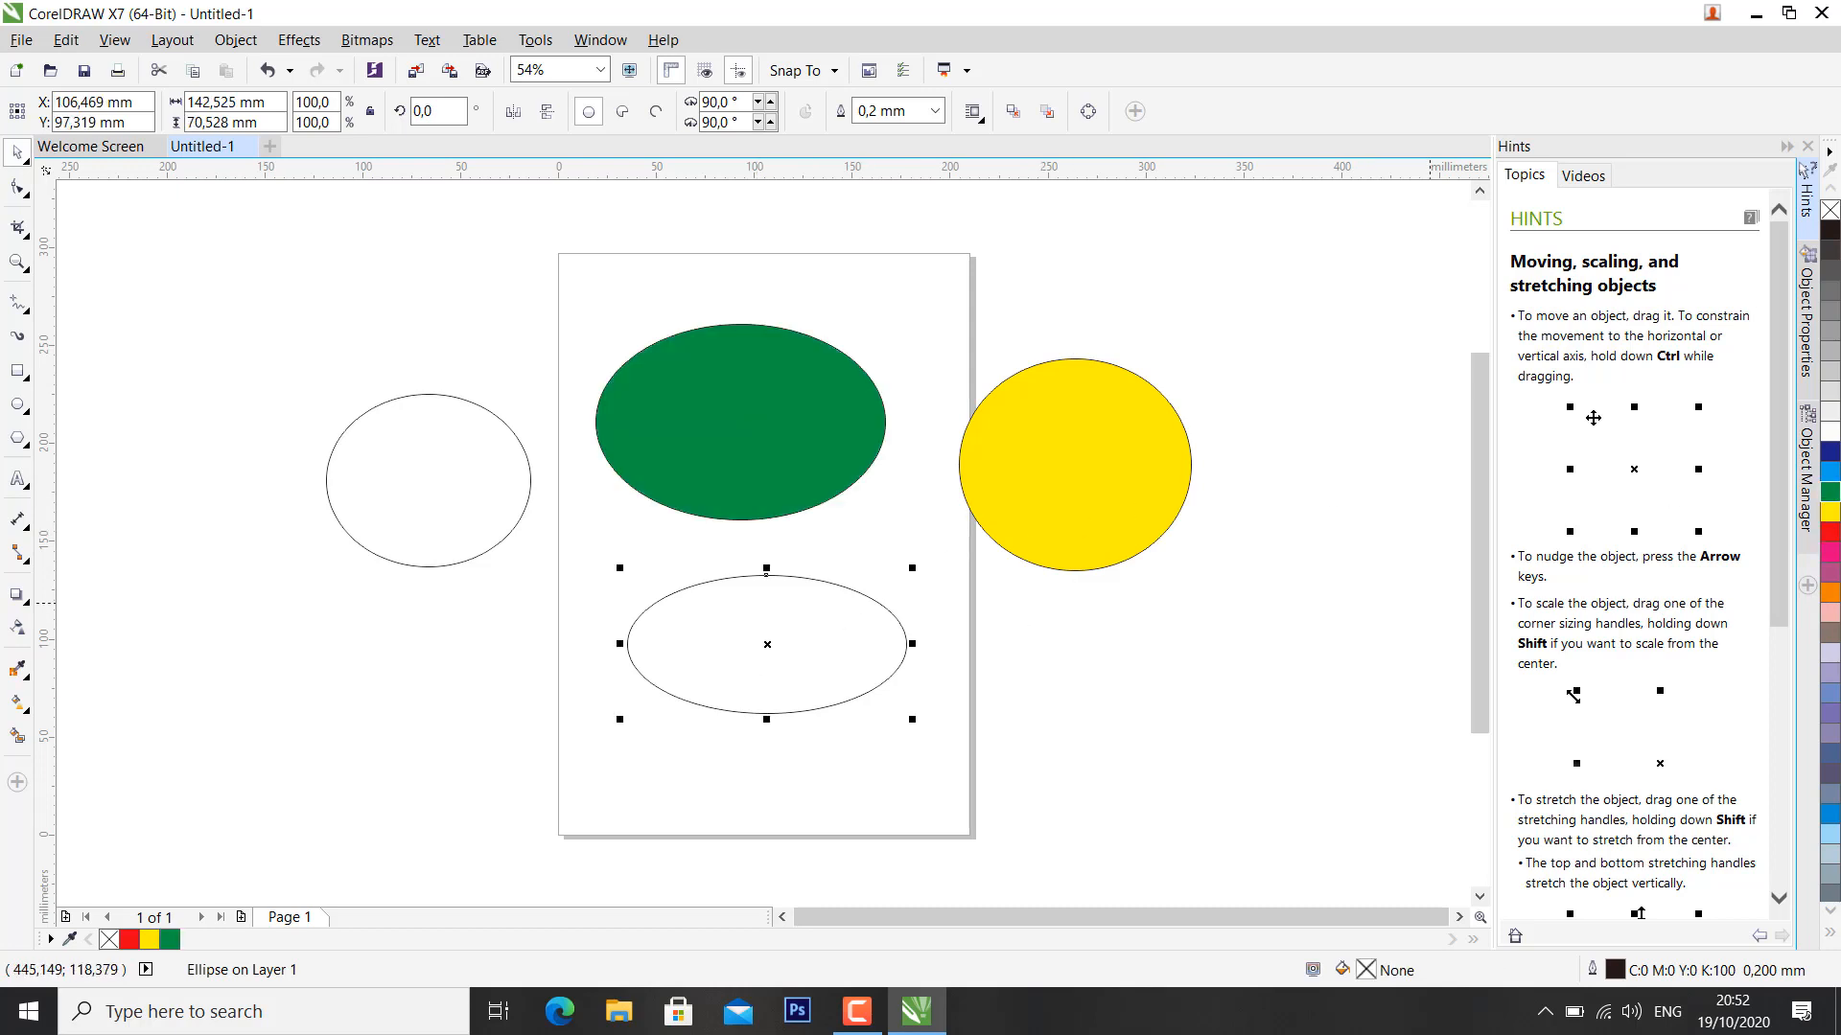
pyautogui.click(1830, 614)
pyautogui.click(530, 491)
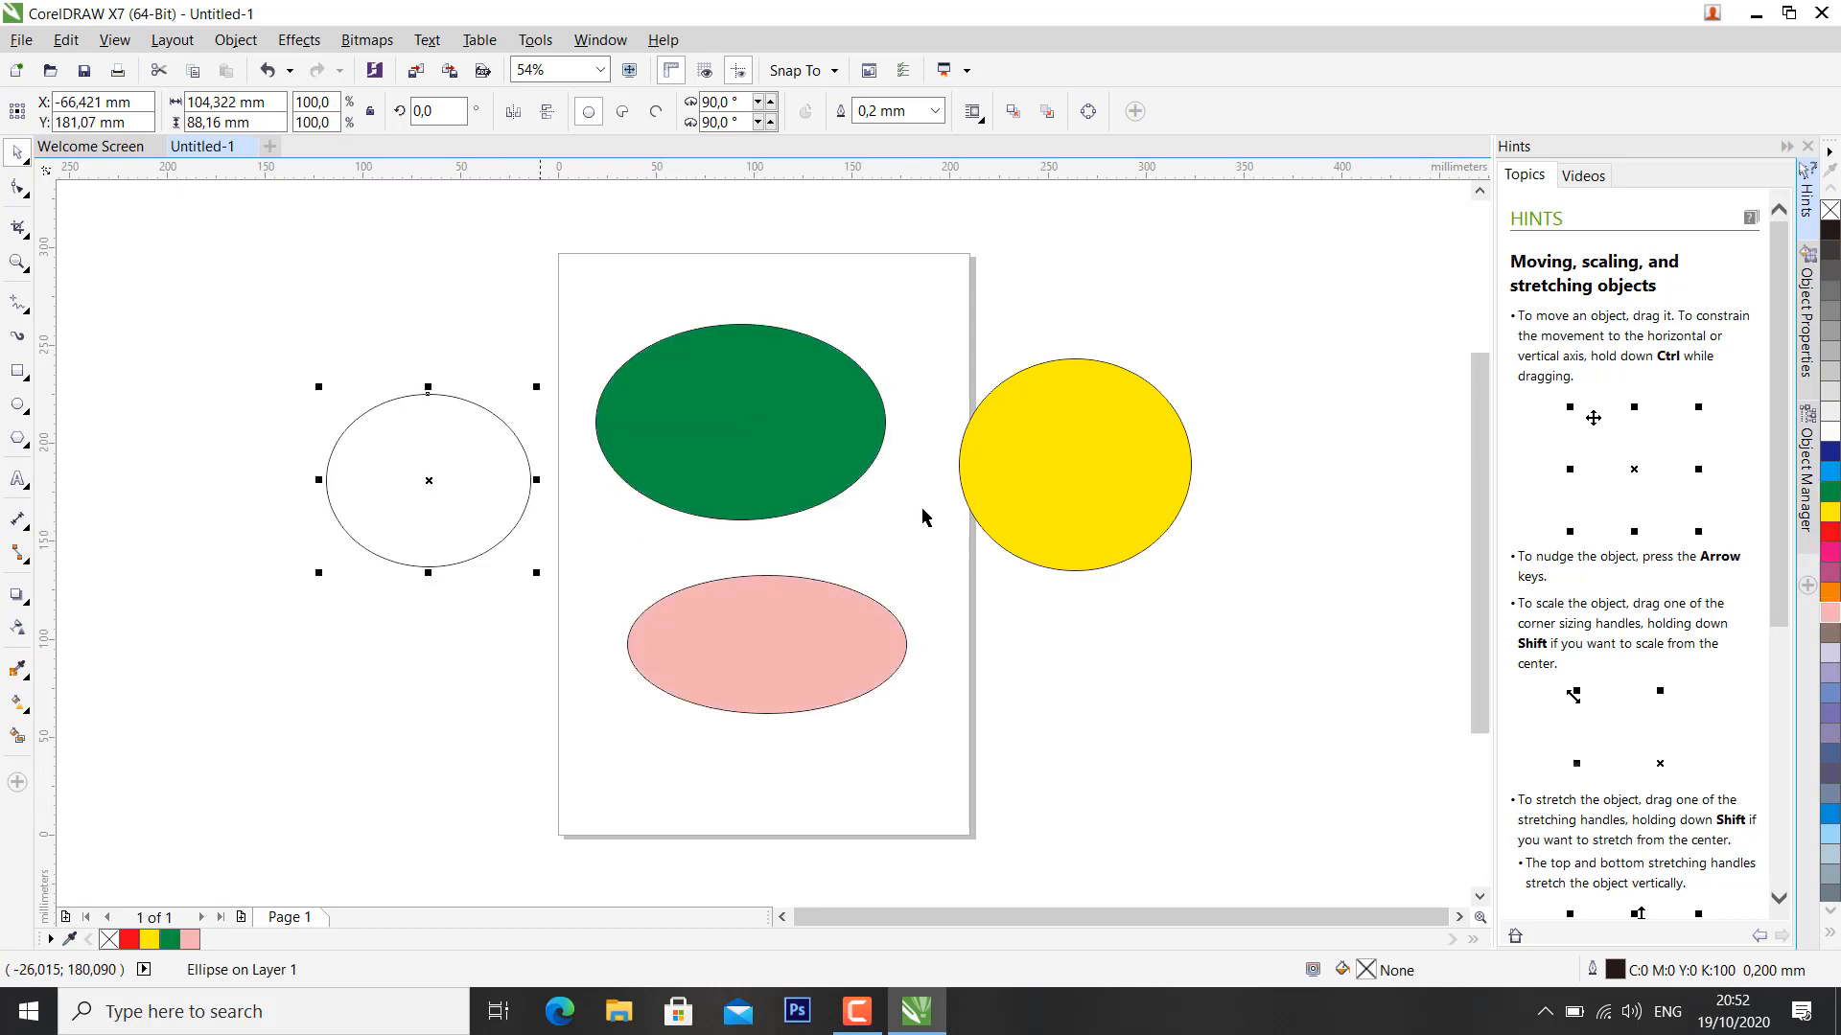
pyautogui.click(1830, 632)
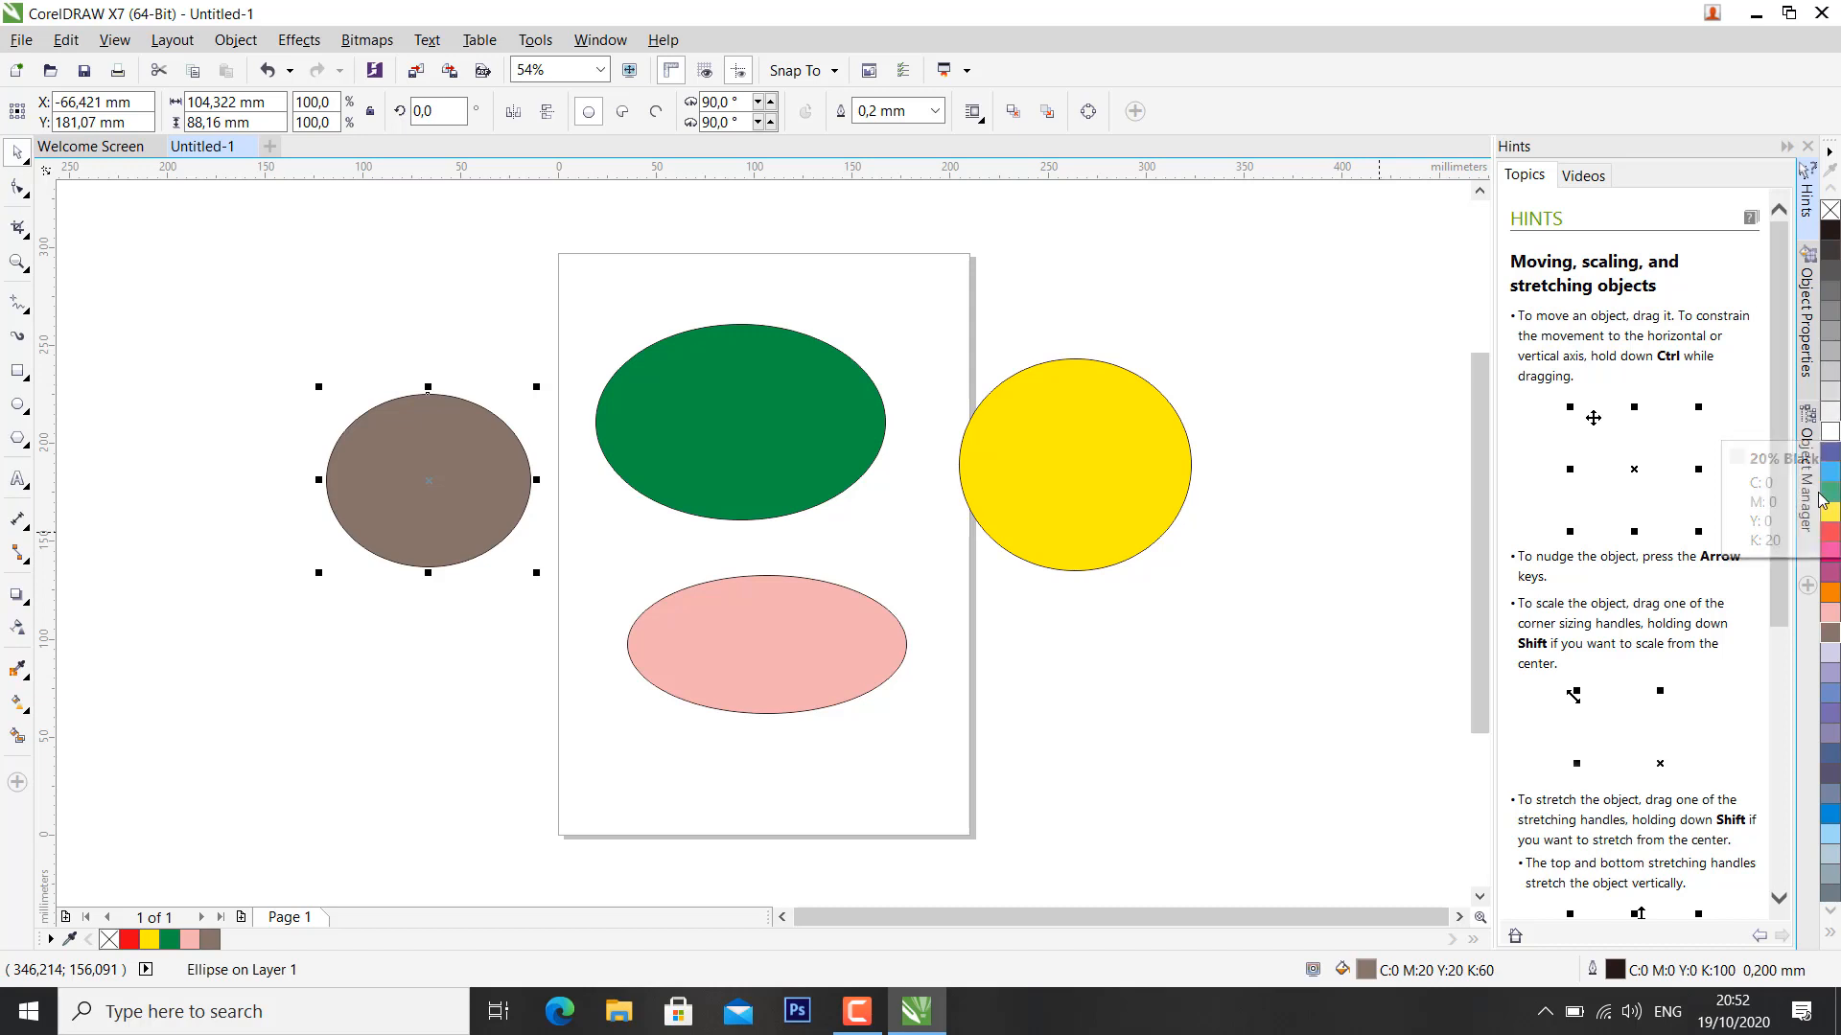
# Step: Change the yellow ellipse's fill to the olive shade C35 M0 Y100 K0 from the yellow swatch's variations
pyautogui.click(1060, 485)
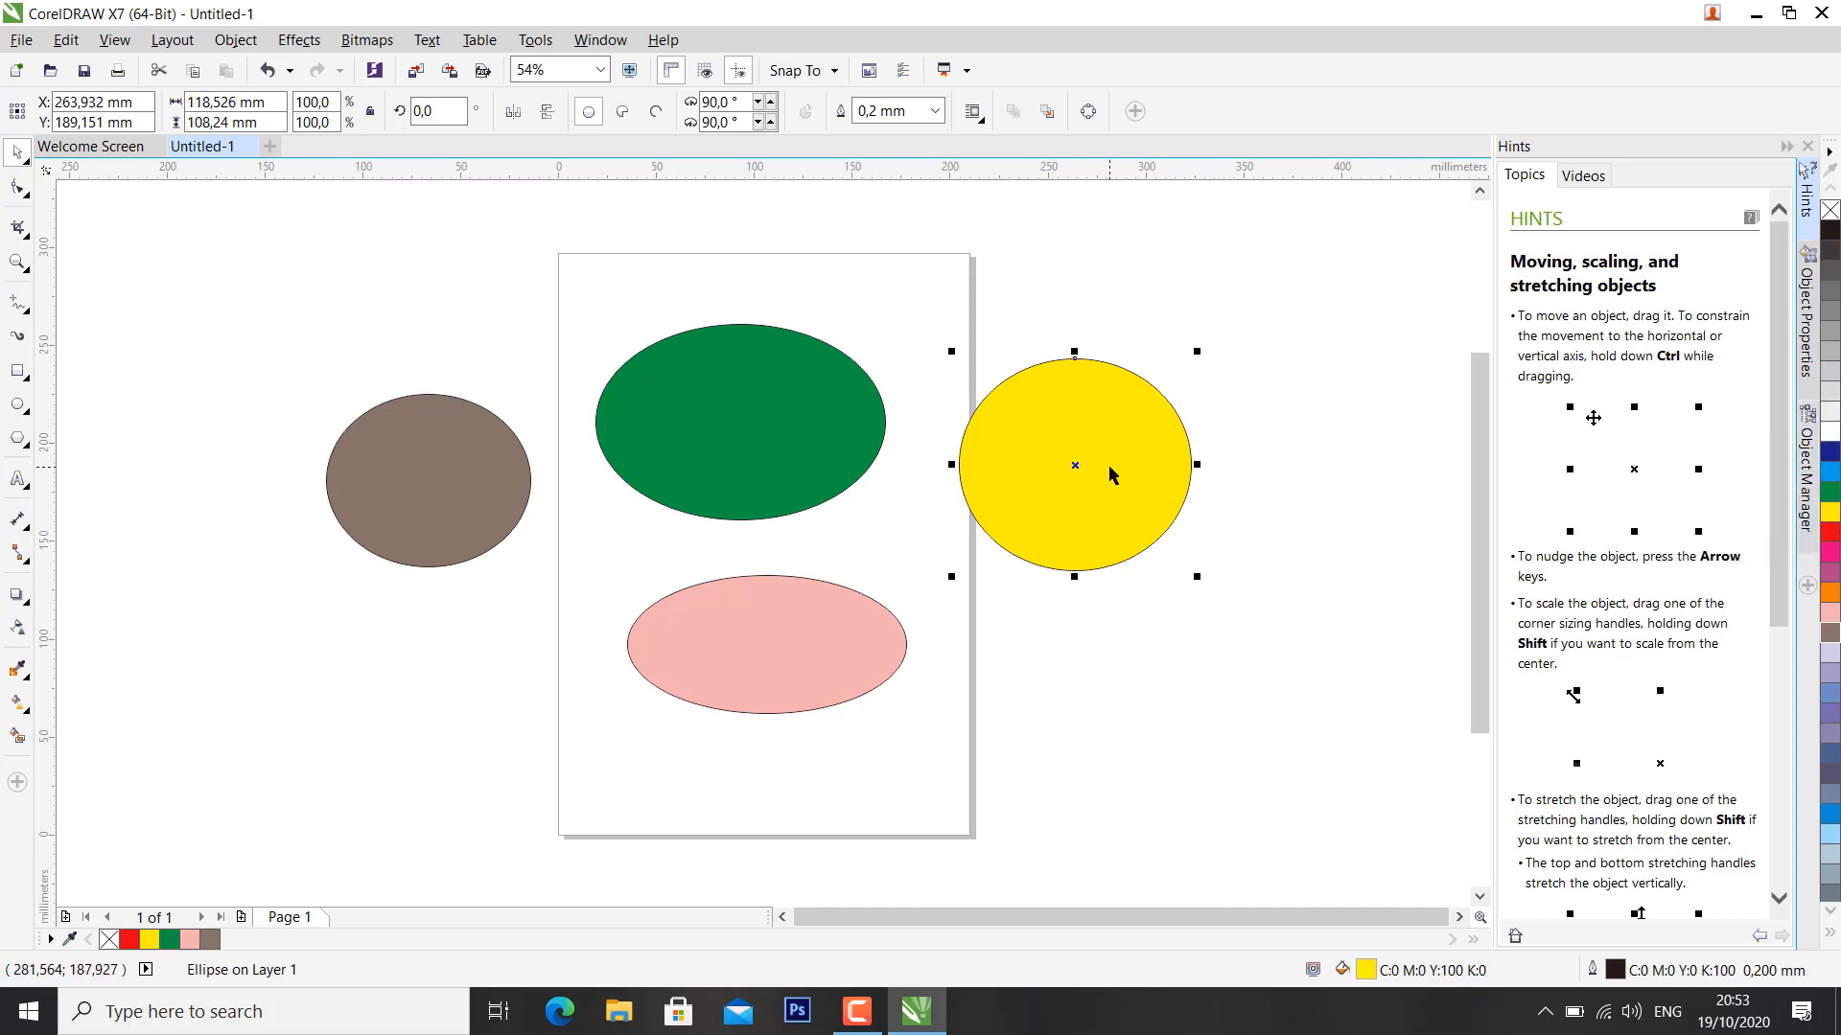
pyautogui.click(1830, 522)
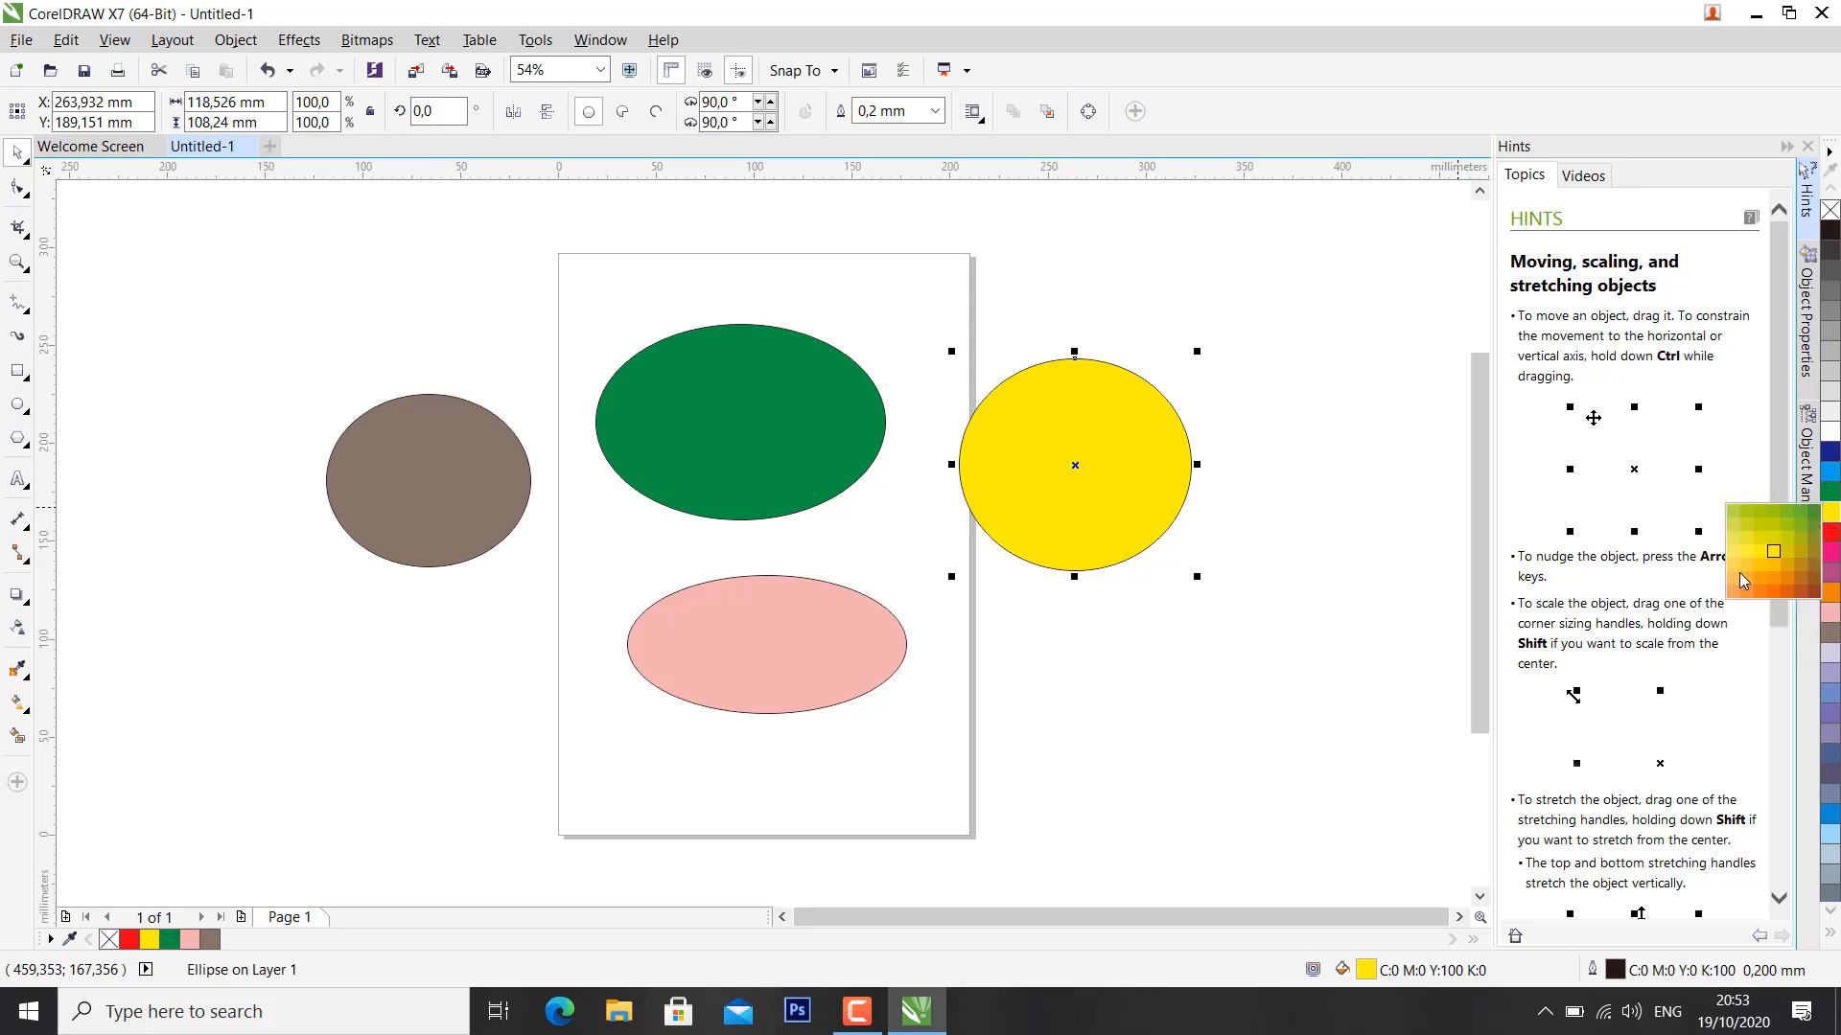
pyautogui.click(1775, 529)
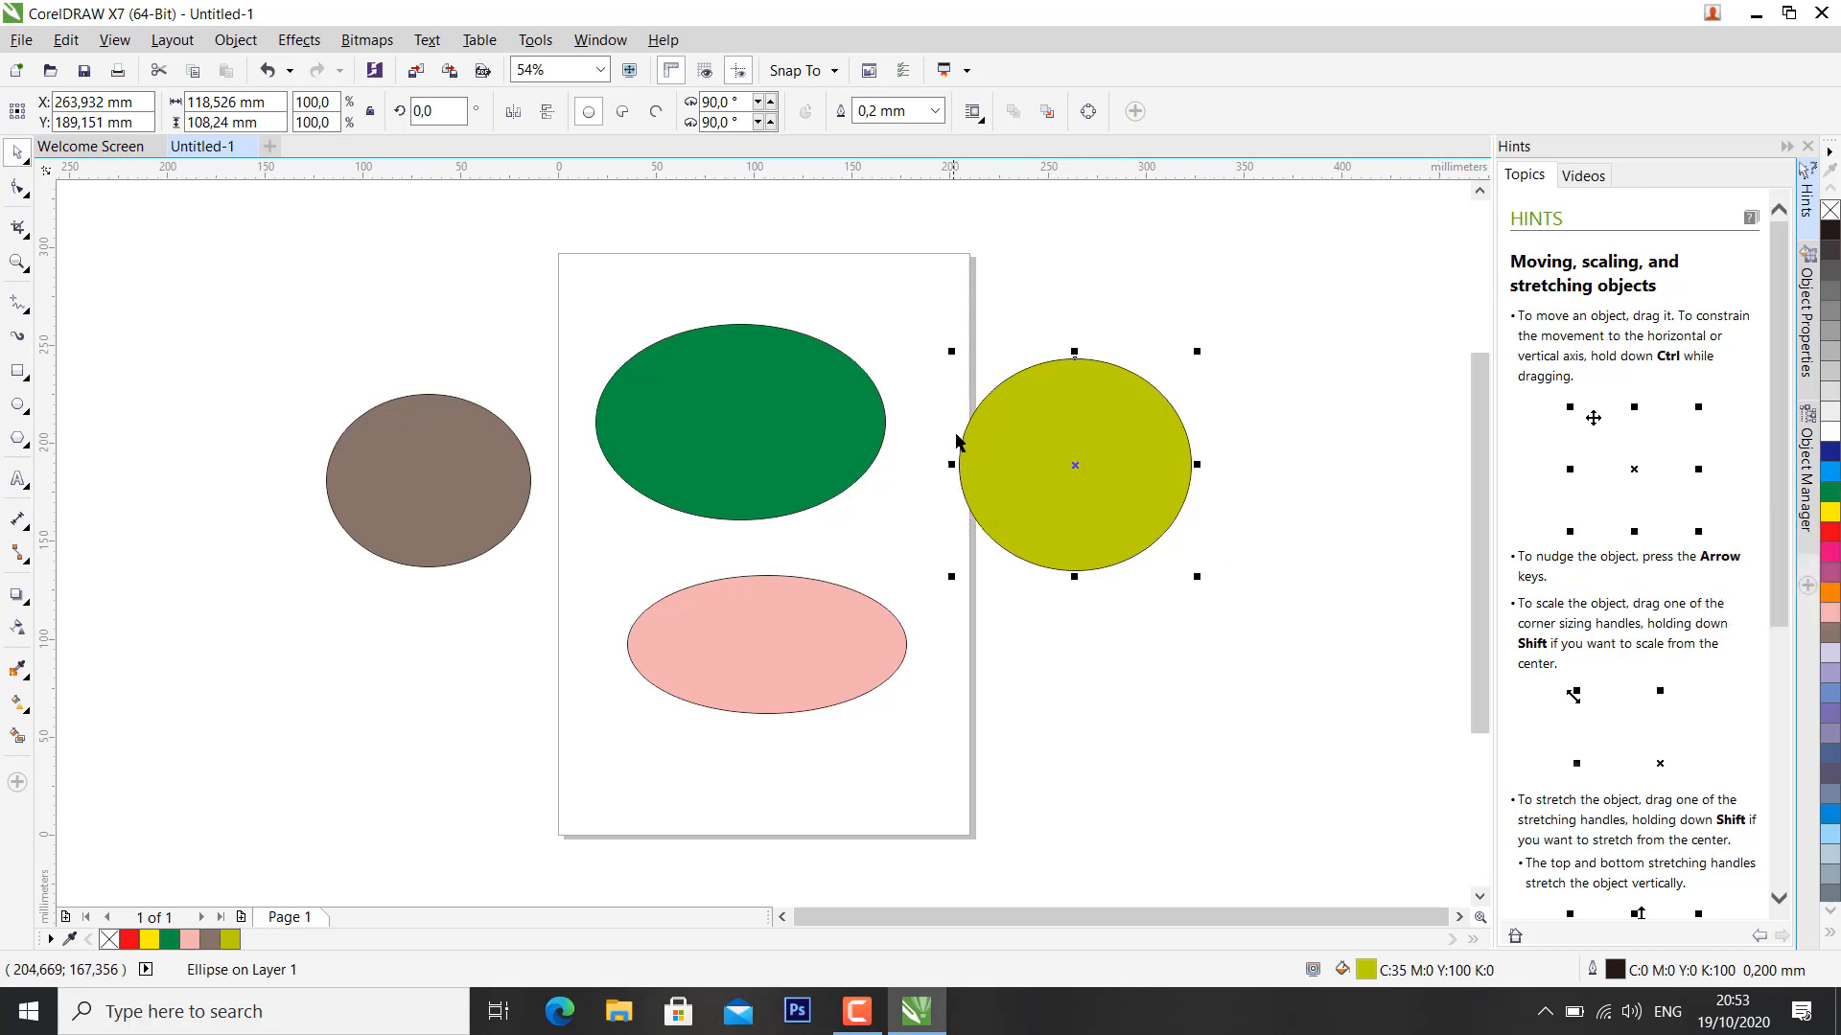
# Step: Change the olive ellipse's outline colour to red
pyautogui.scroll(3, 1175, 421)
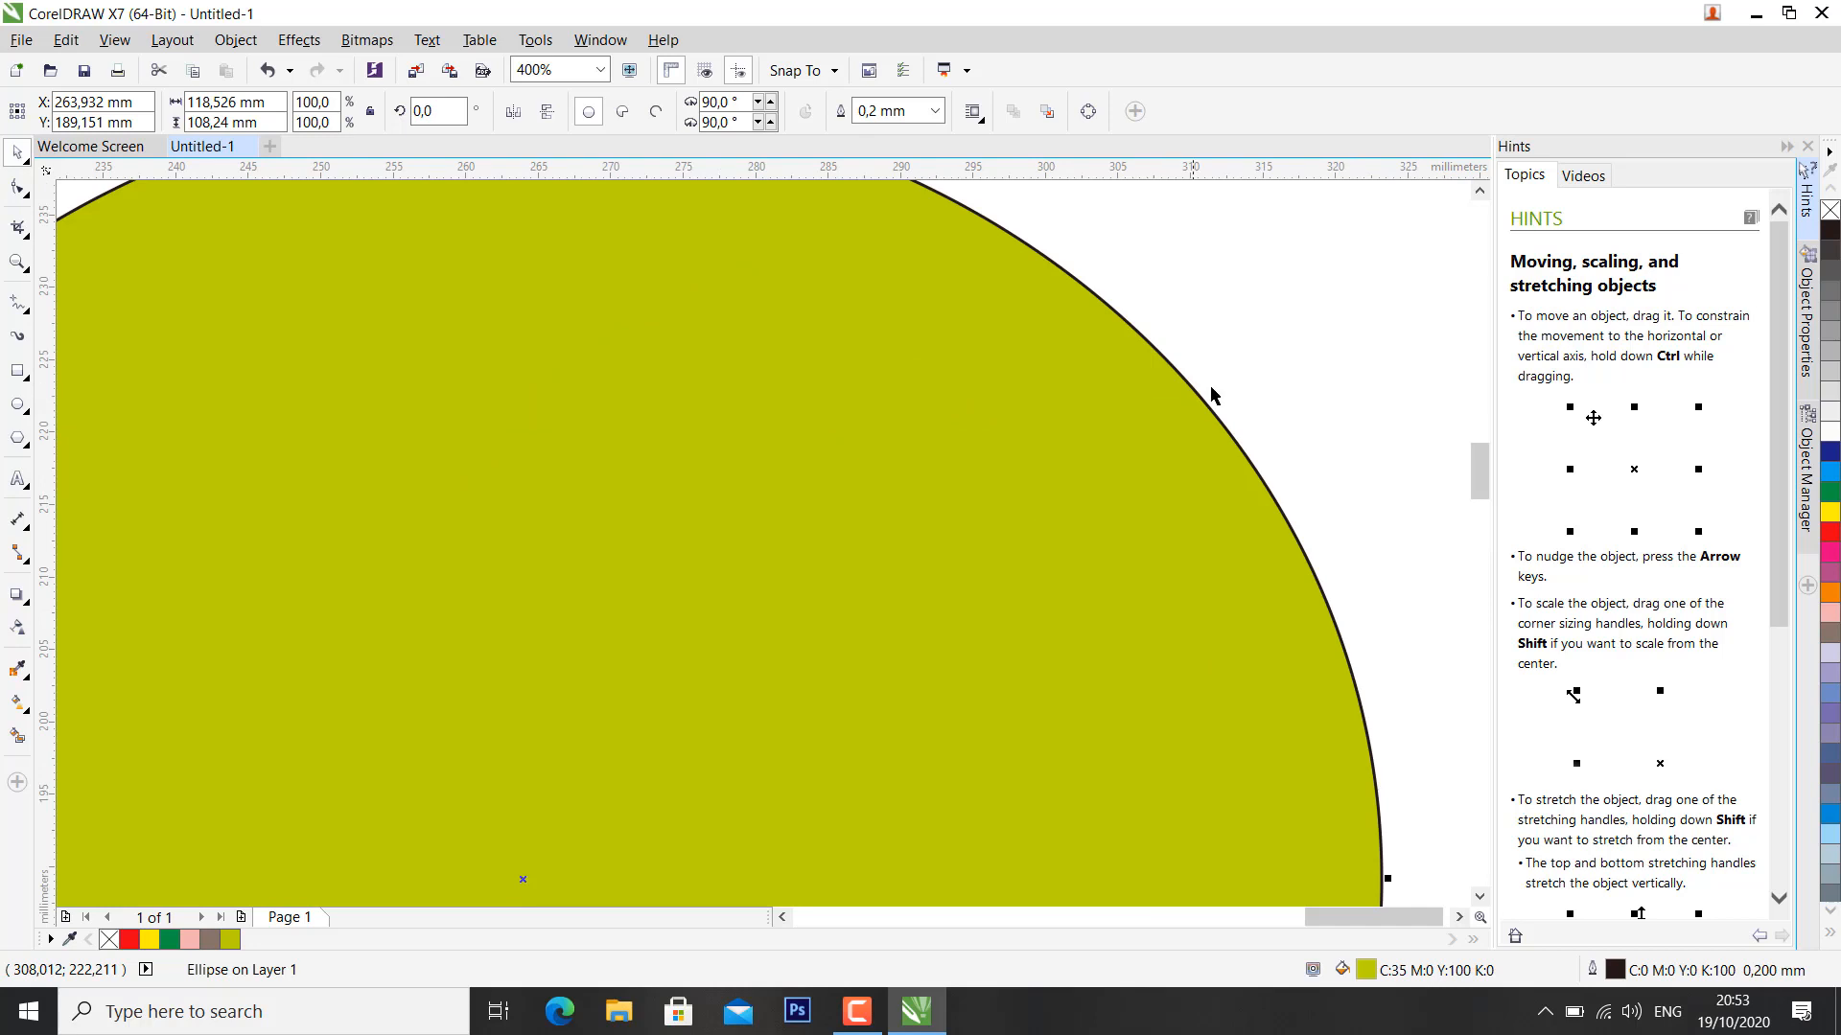
pyautogui.scroll(2, 1212, 393)
pyautogui.scroll(1, 1192, 431)
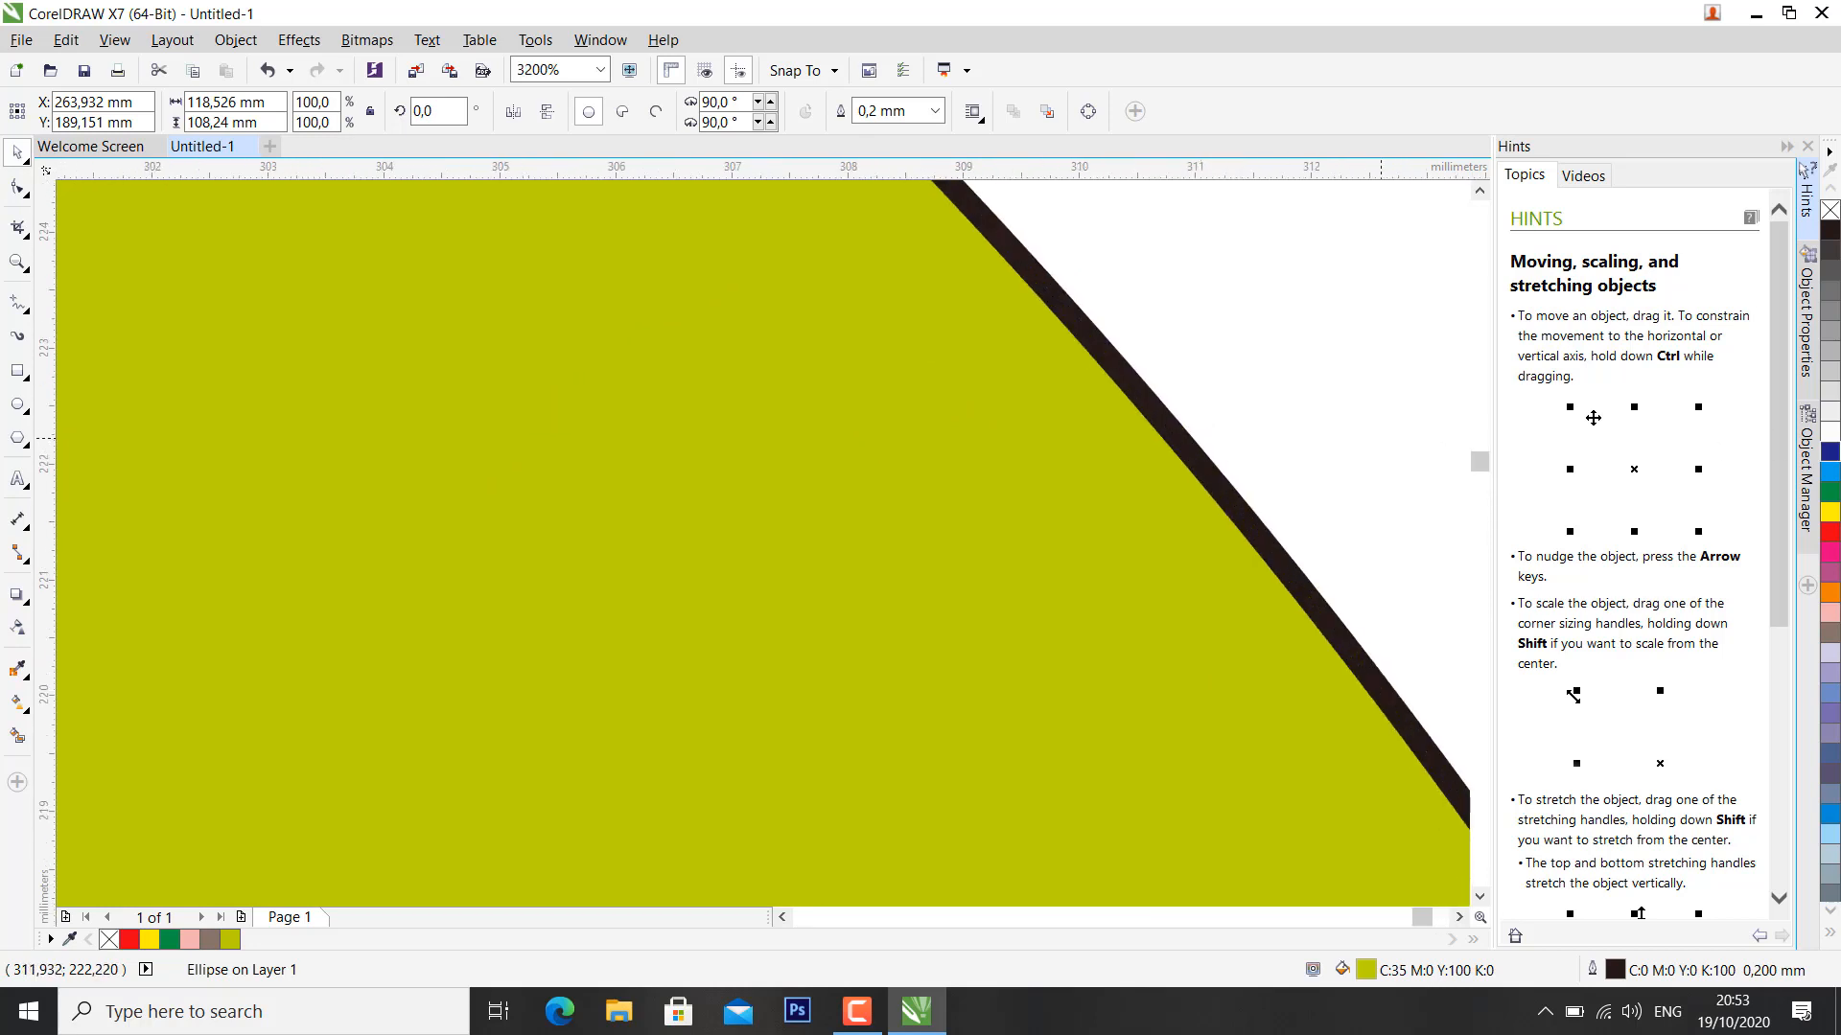
pyautogui.rightClick(1830, 535)
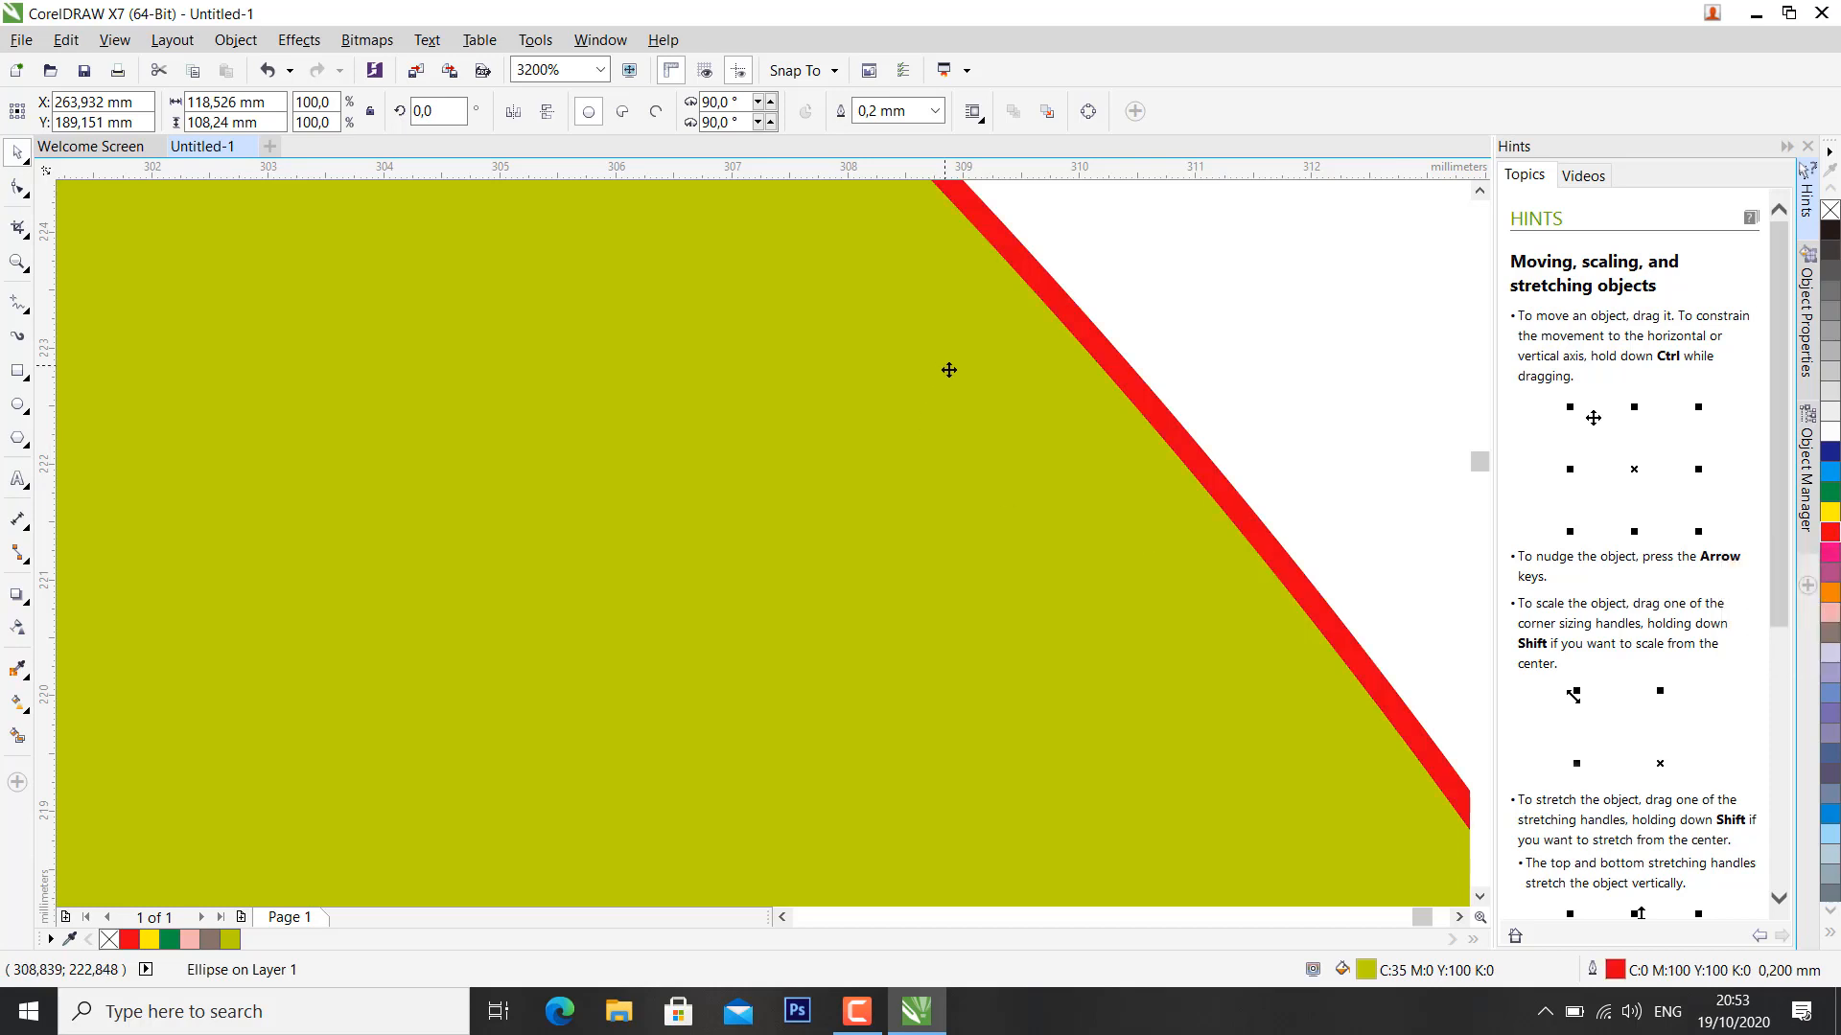
pyautogui.scroll(-6, 1084, 316)
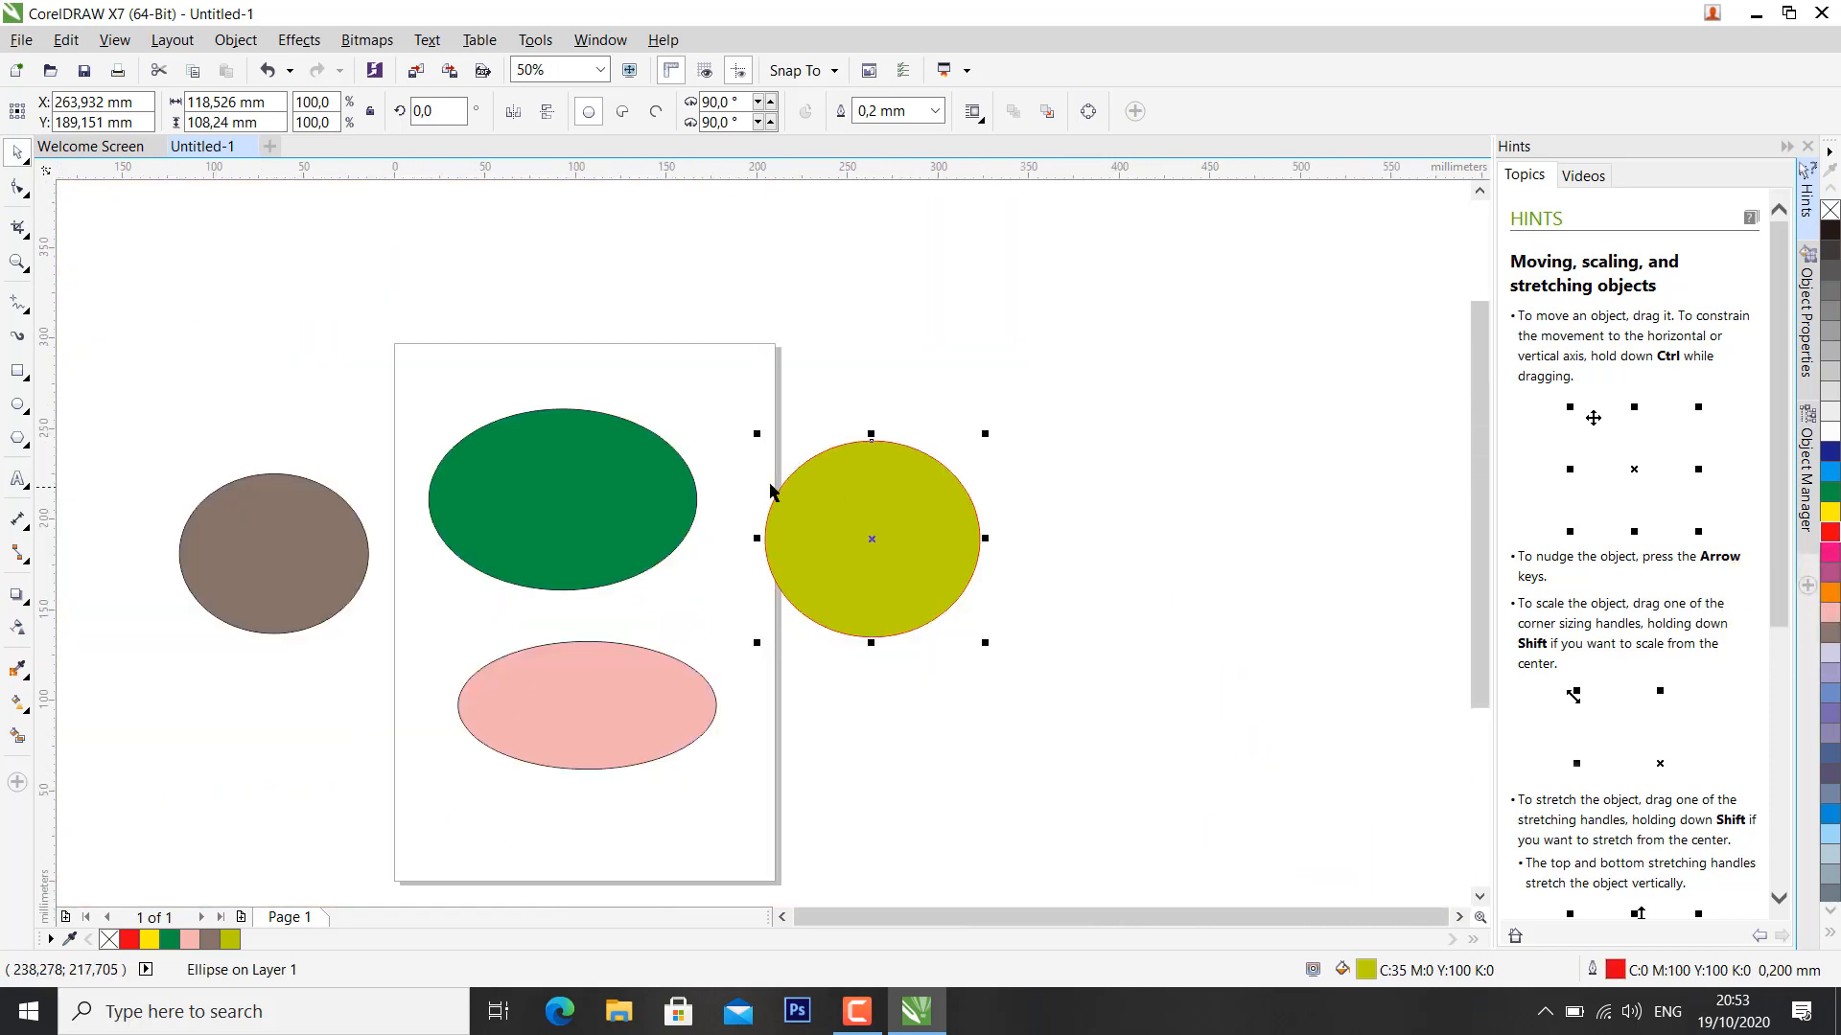
# Step: Set the green ellipse's outline to yellow, change it to magenta, and deselect the ellipse
pyautogui.click(607, 472)
pyautogui.scroll(3, 608, 466)
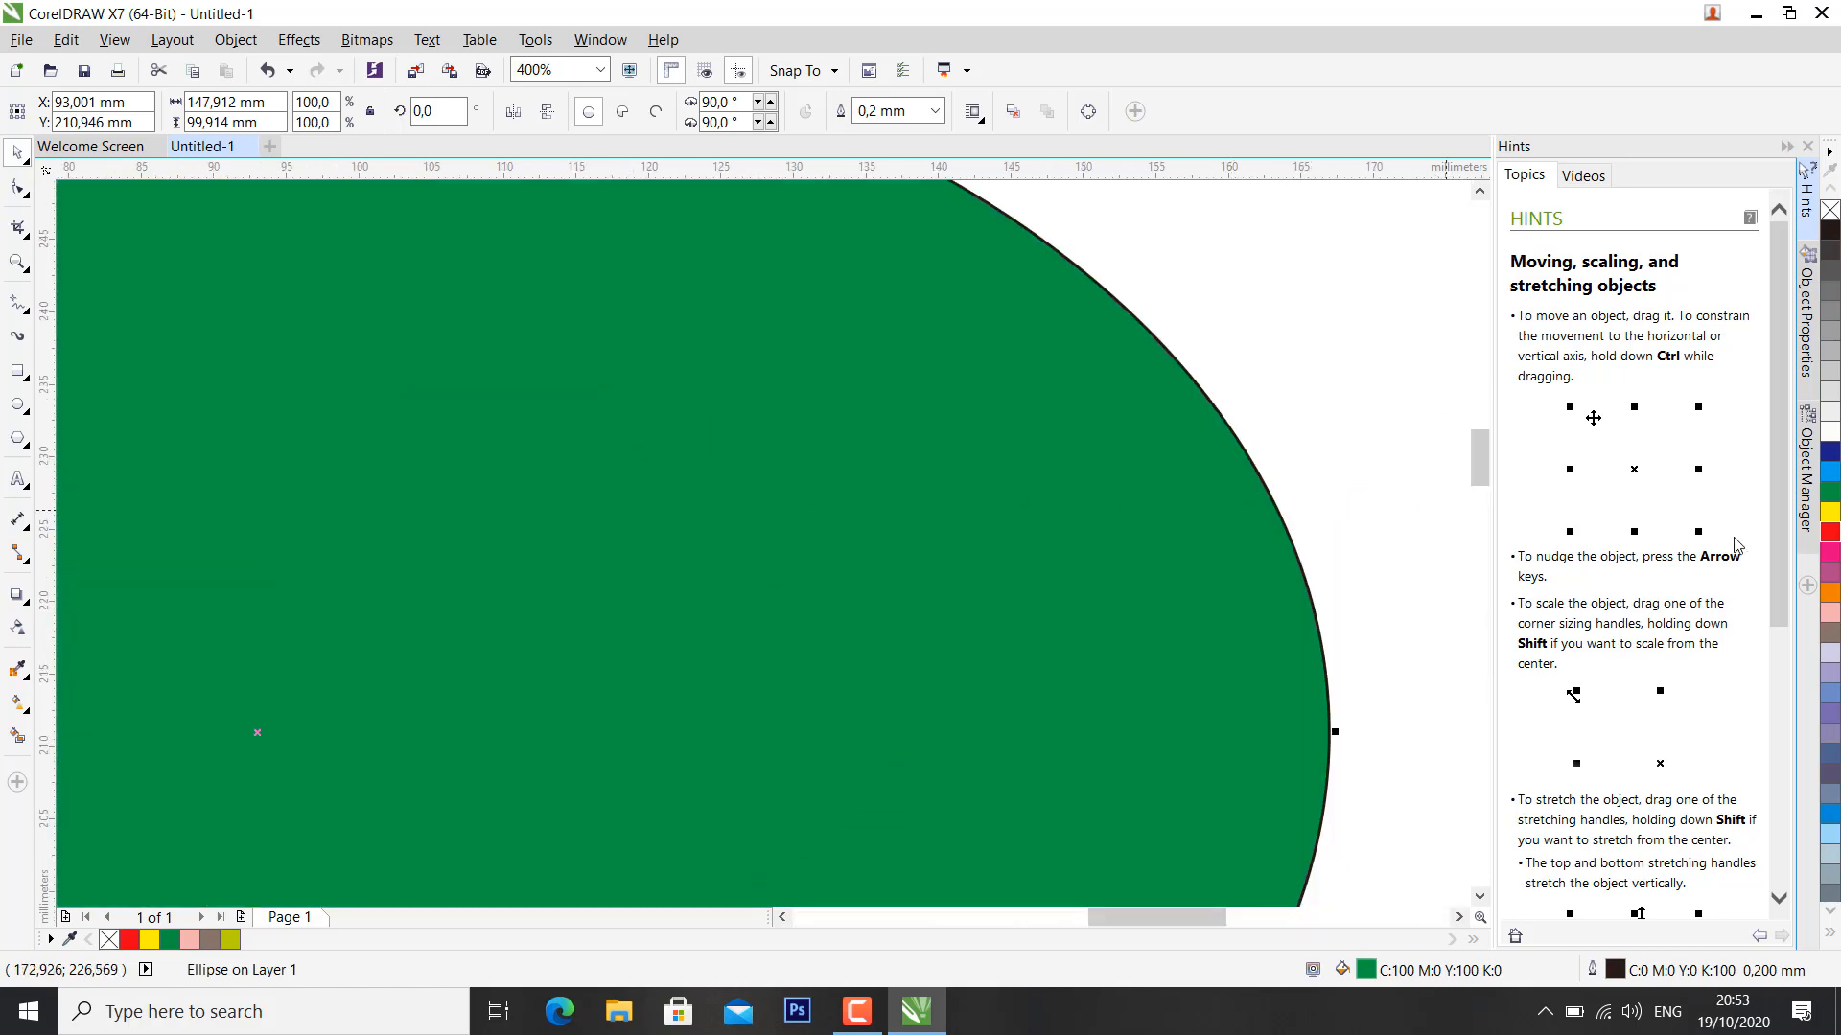
pyautogui.rightClick(1831, 515)
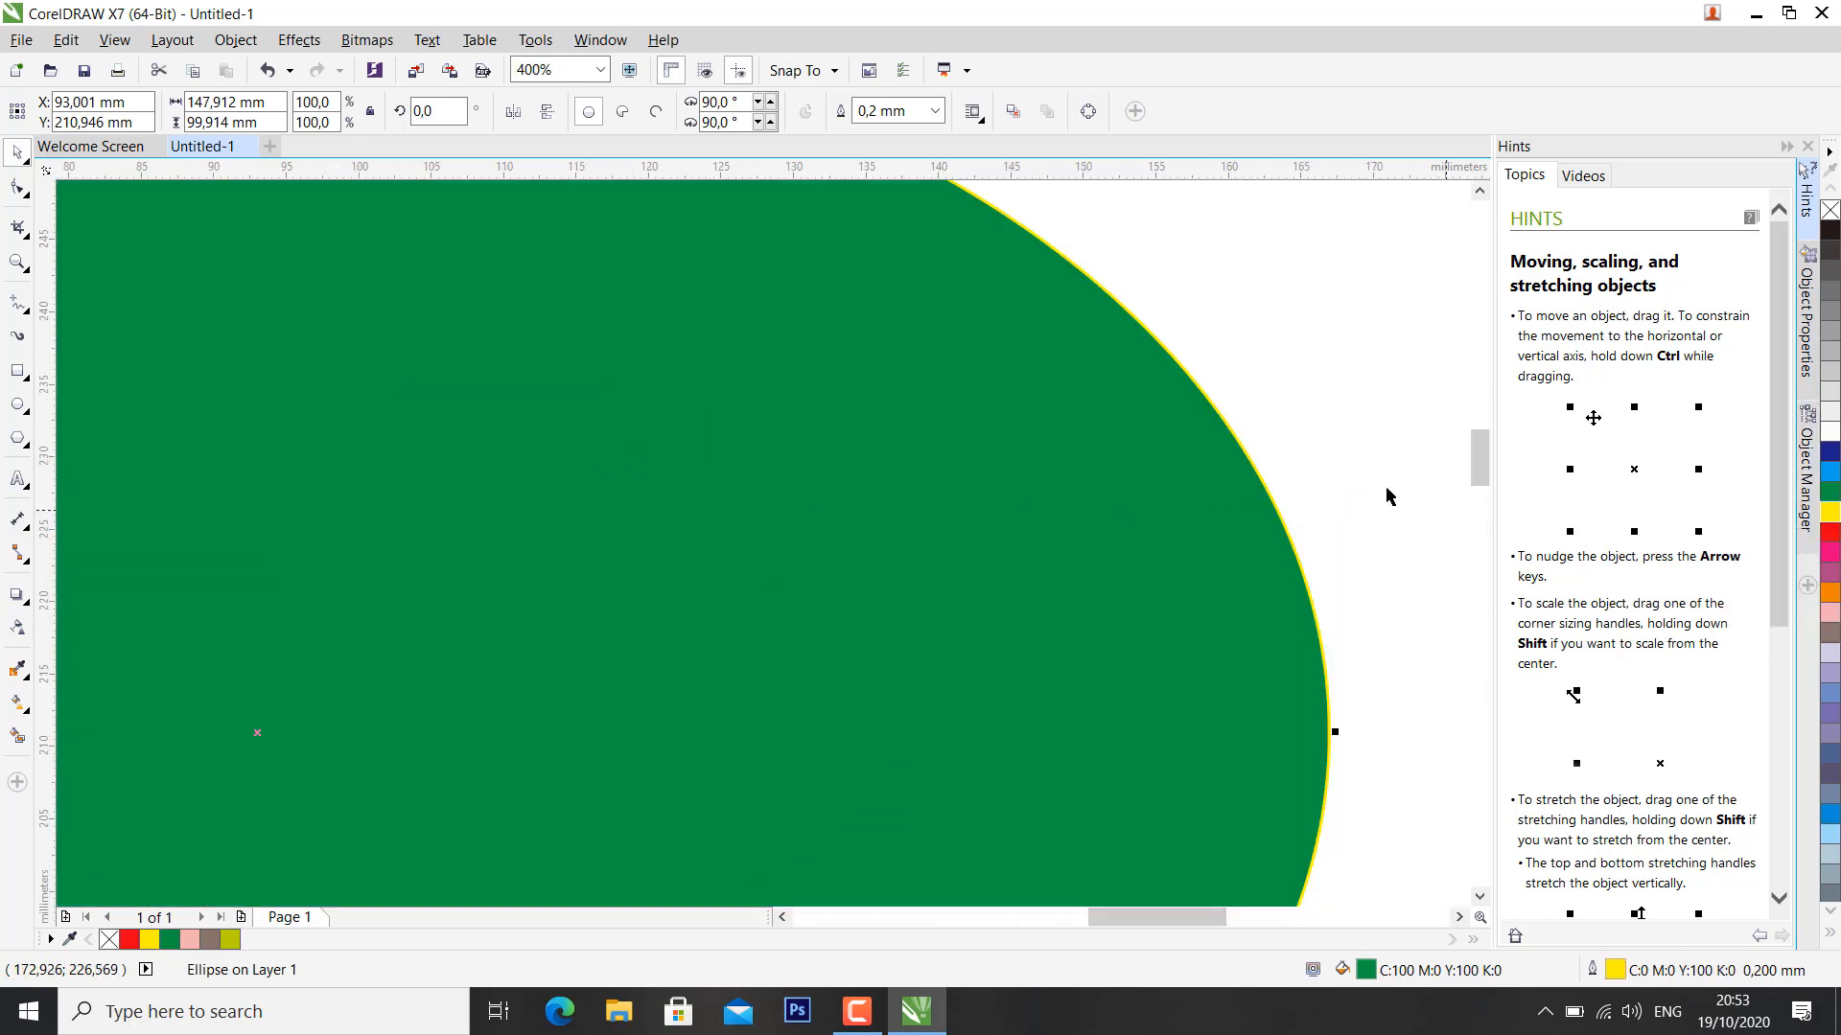
pyautogui.scroll(4, 1245, 464)
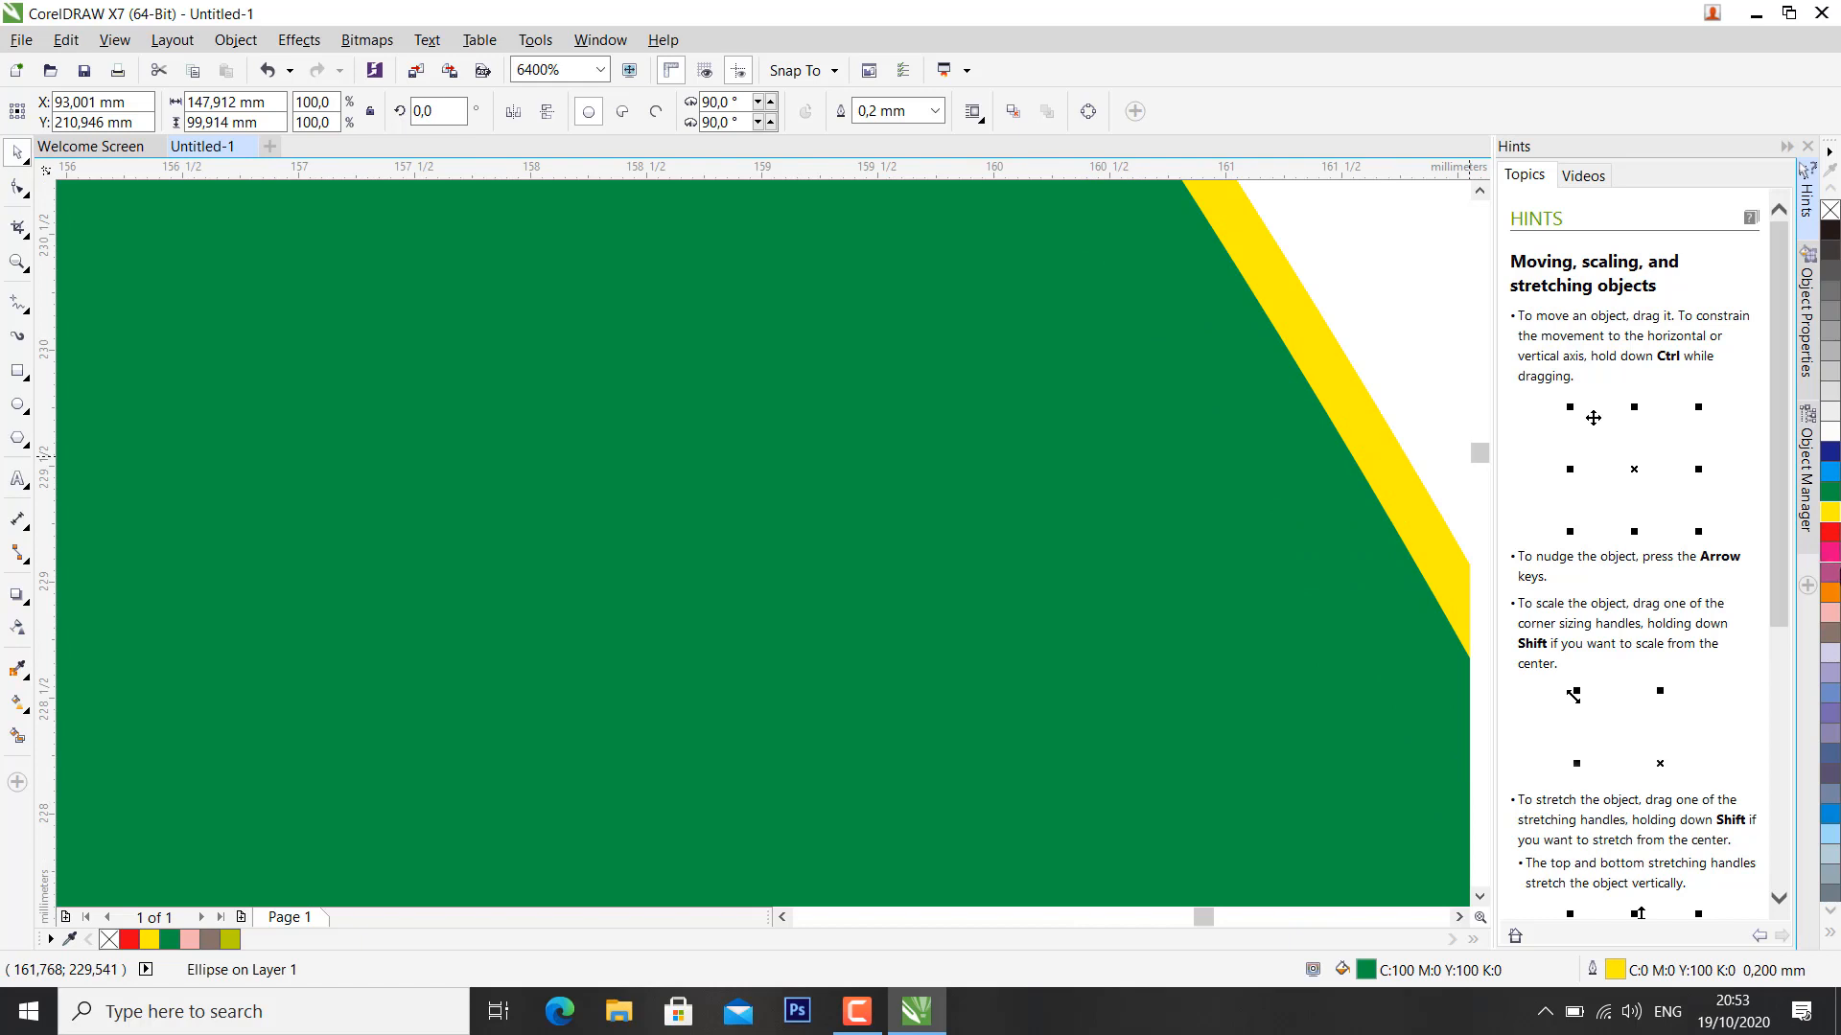
pyautogui.rightClick(1831, 553)
pyautogui.scroll(-2, 1096, 415)
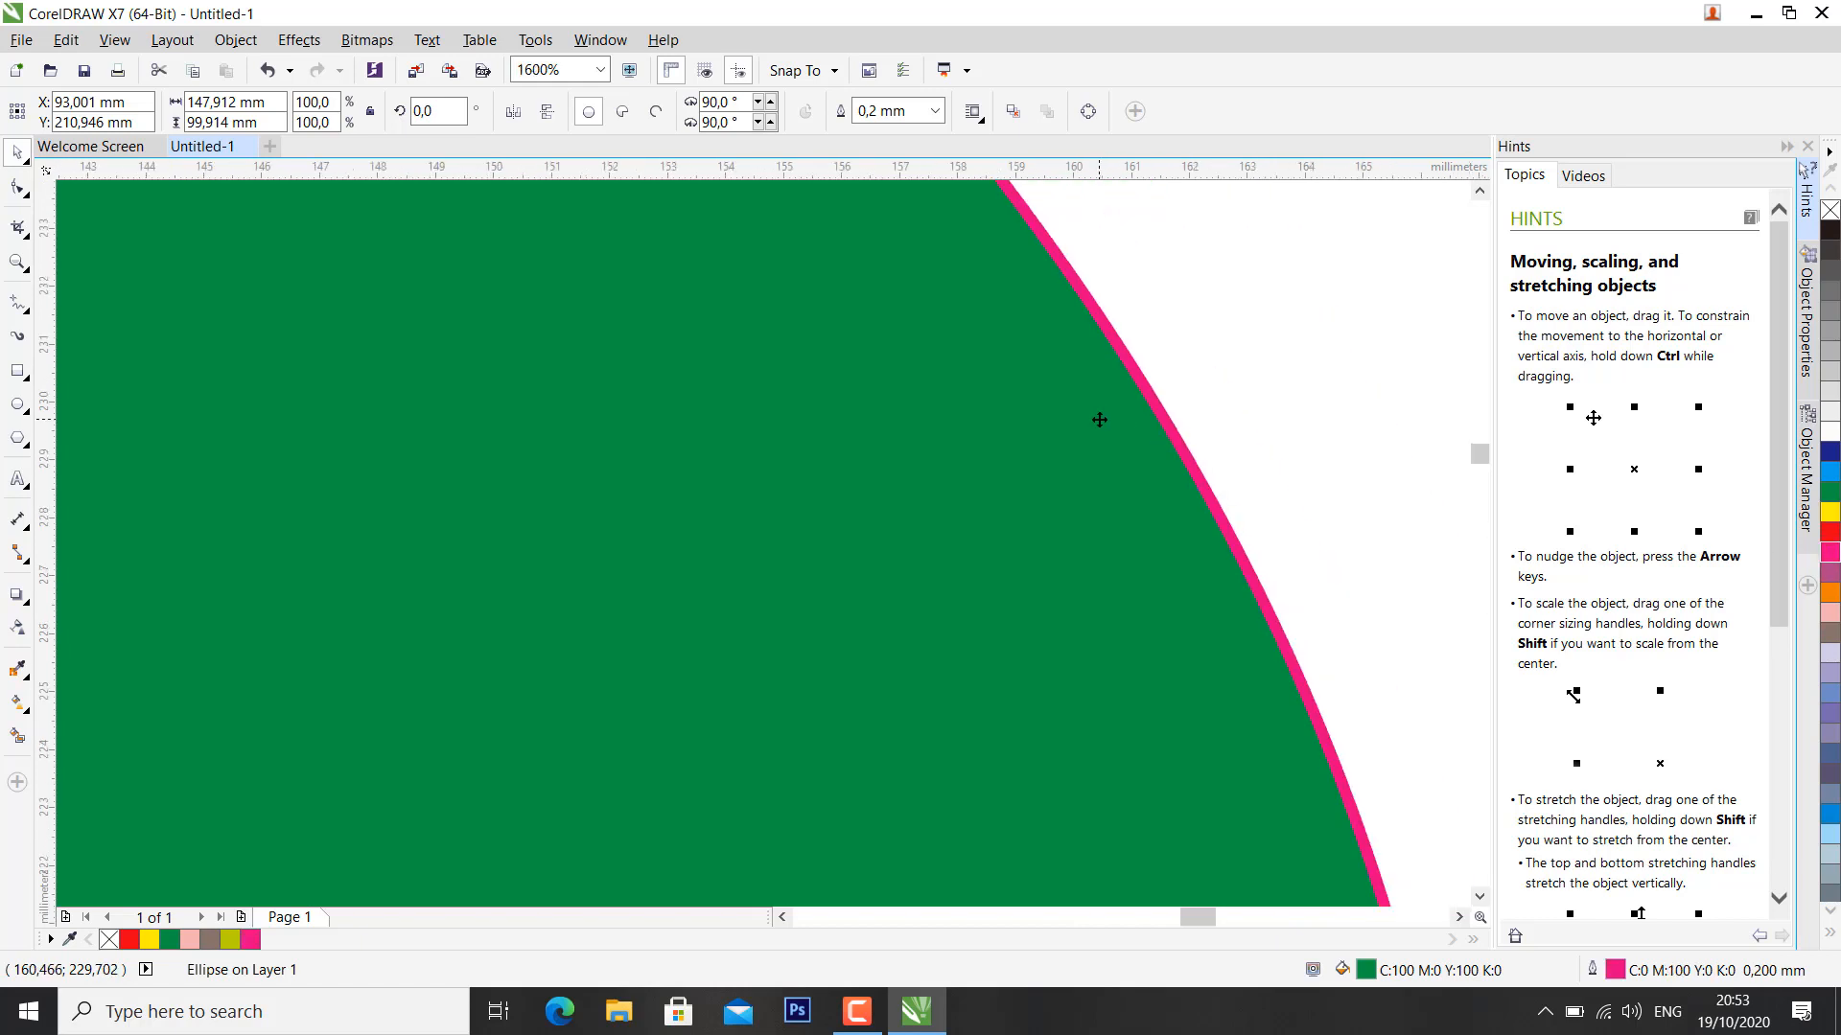
pyautogui.scroll(-6, 1100, 419)
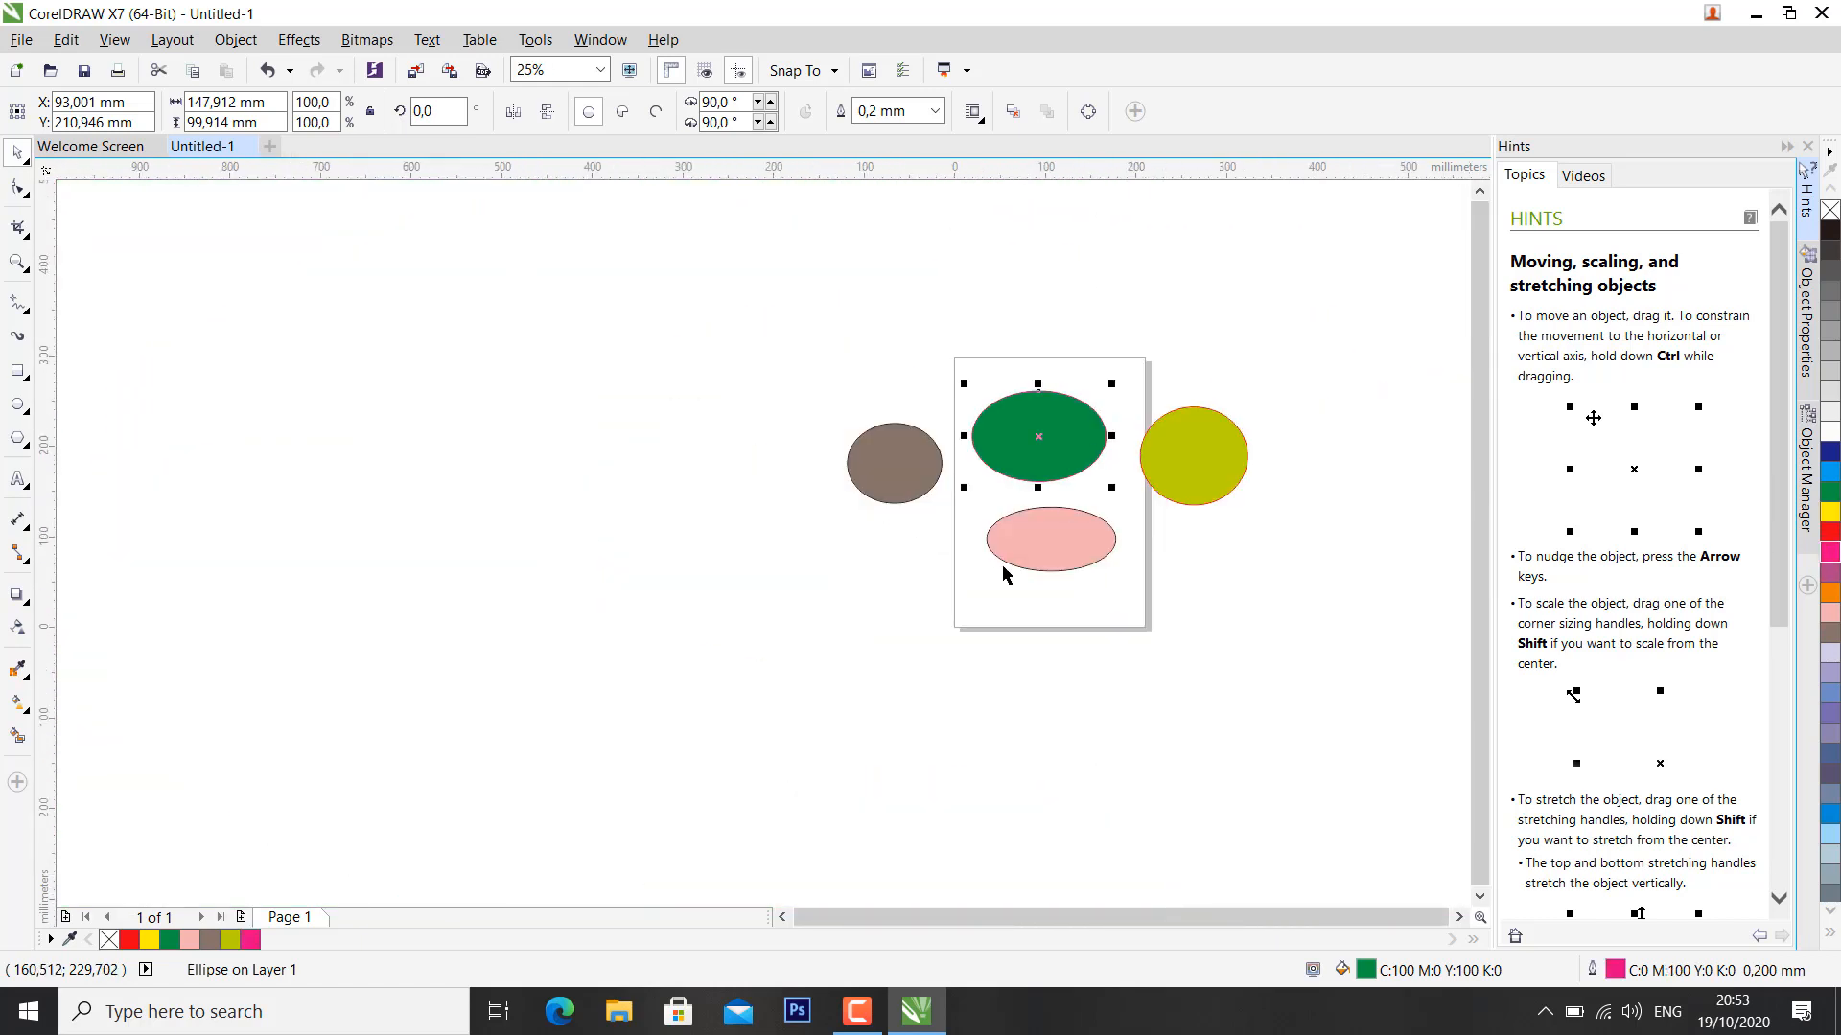
pyautogui.click(914, 543)
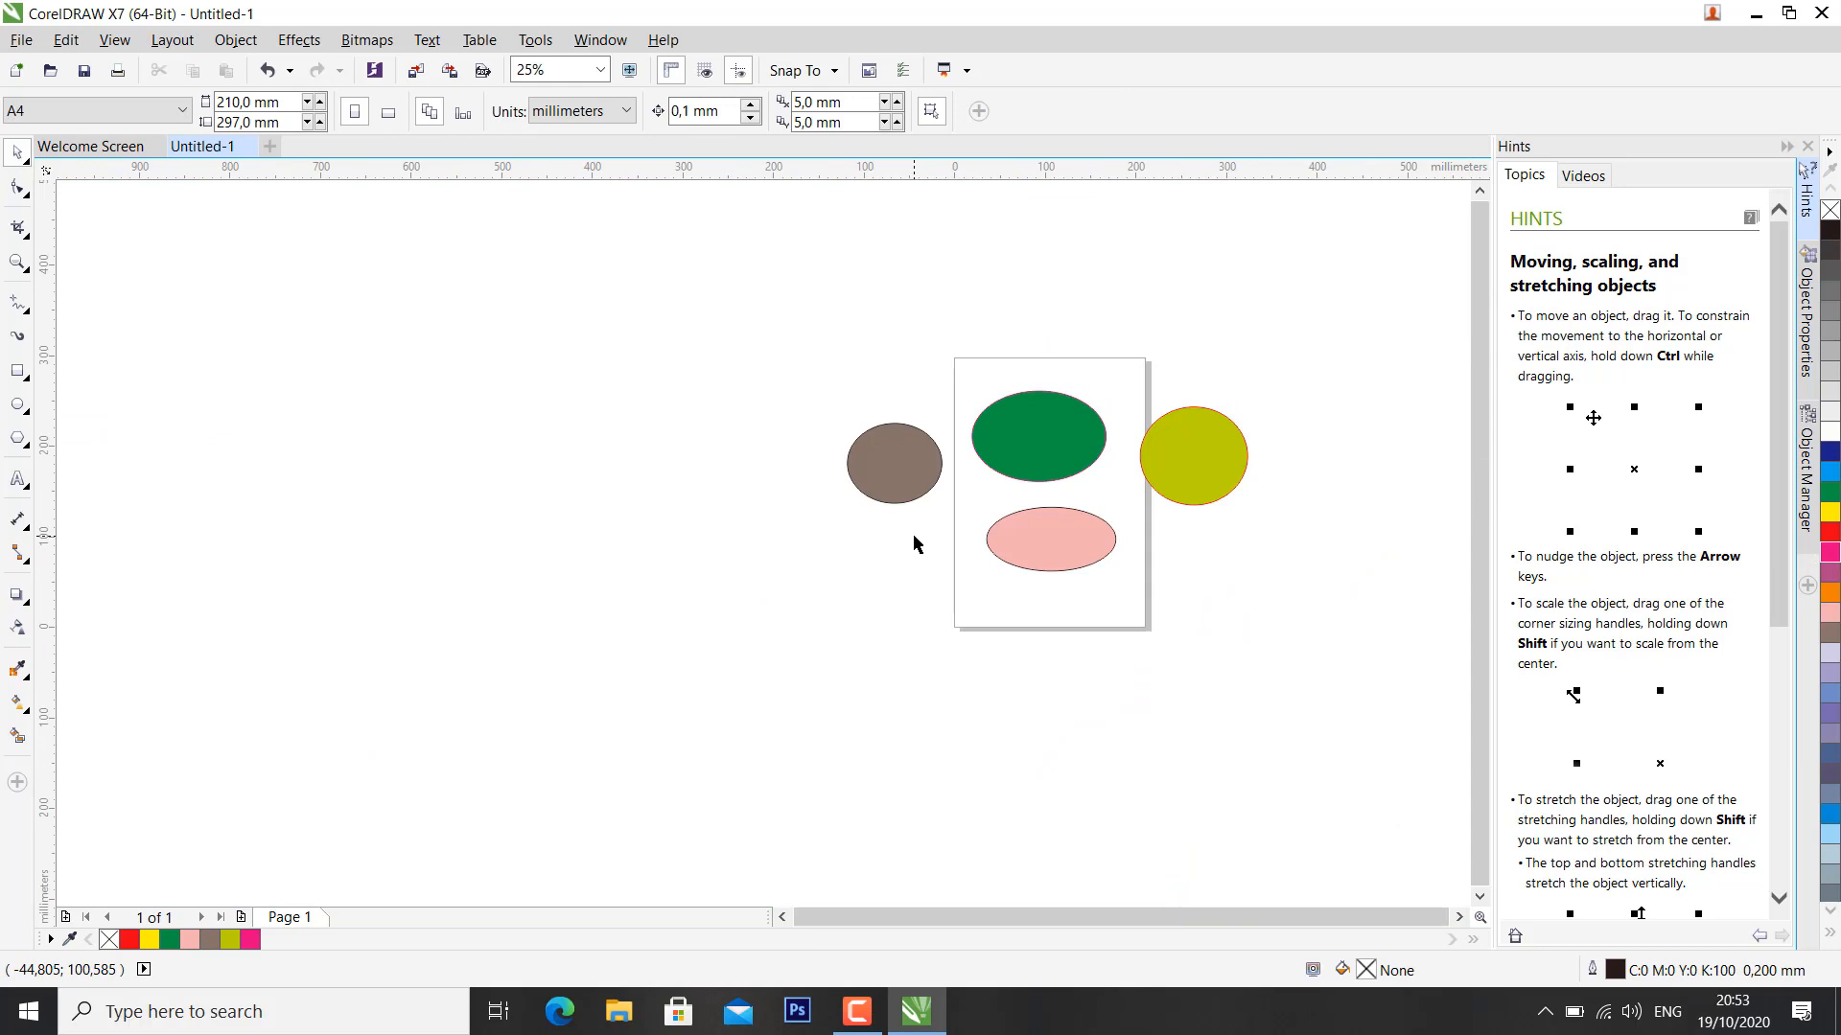
# Step: Delete the green, pink and olive ellipses and move the brown ellipse onto the upper part of the page
pyautogui.click(912, 491)
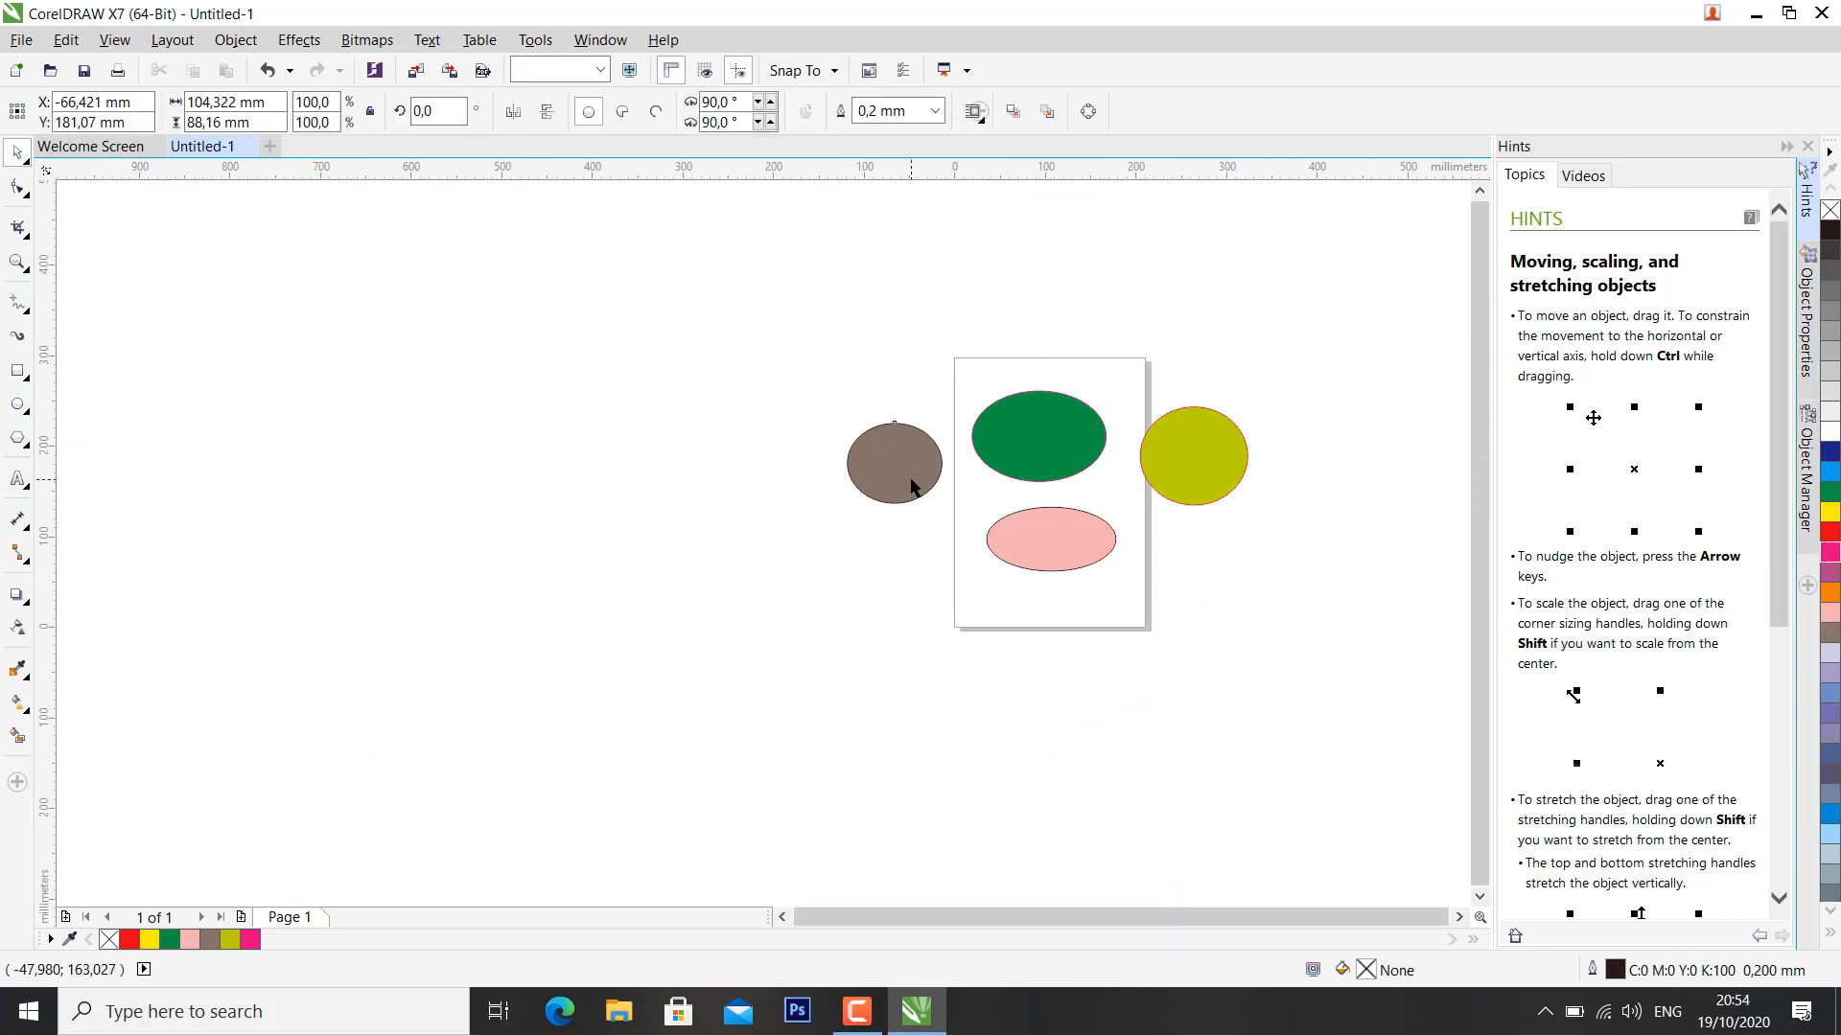
pyautogui.click(993, 446)
pyautogui.press('Delete')
pyautogui.click(1061, 534)
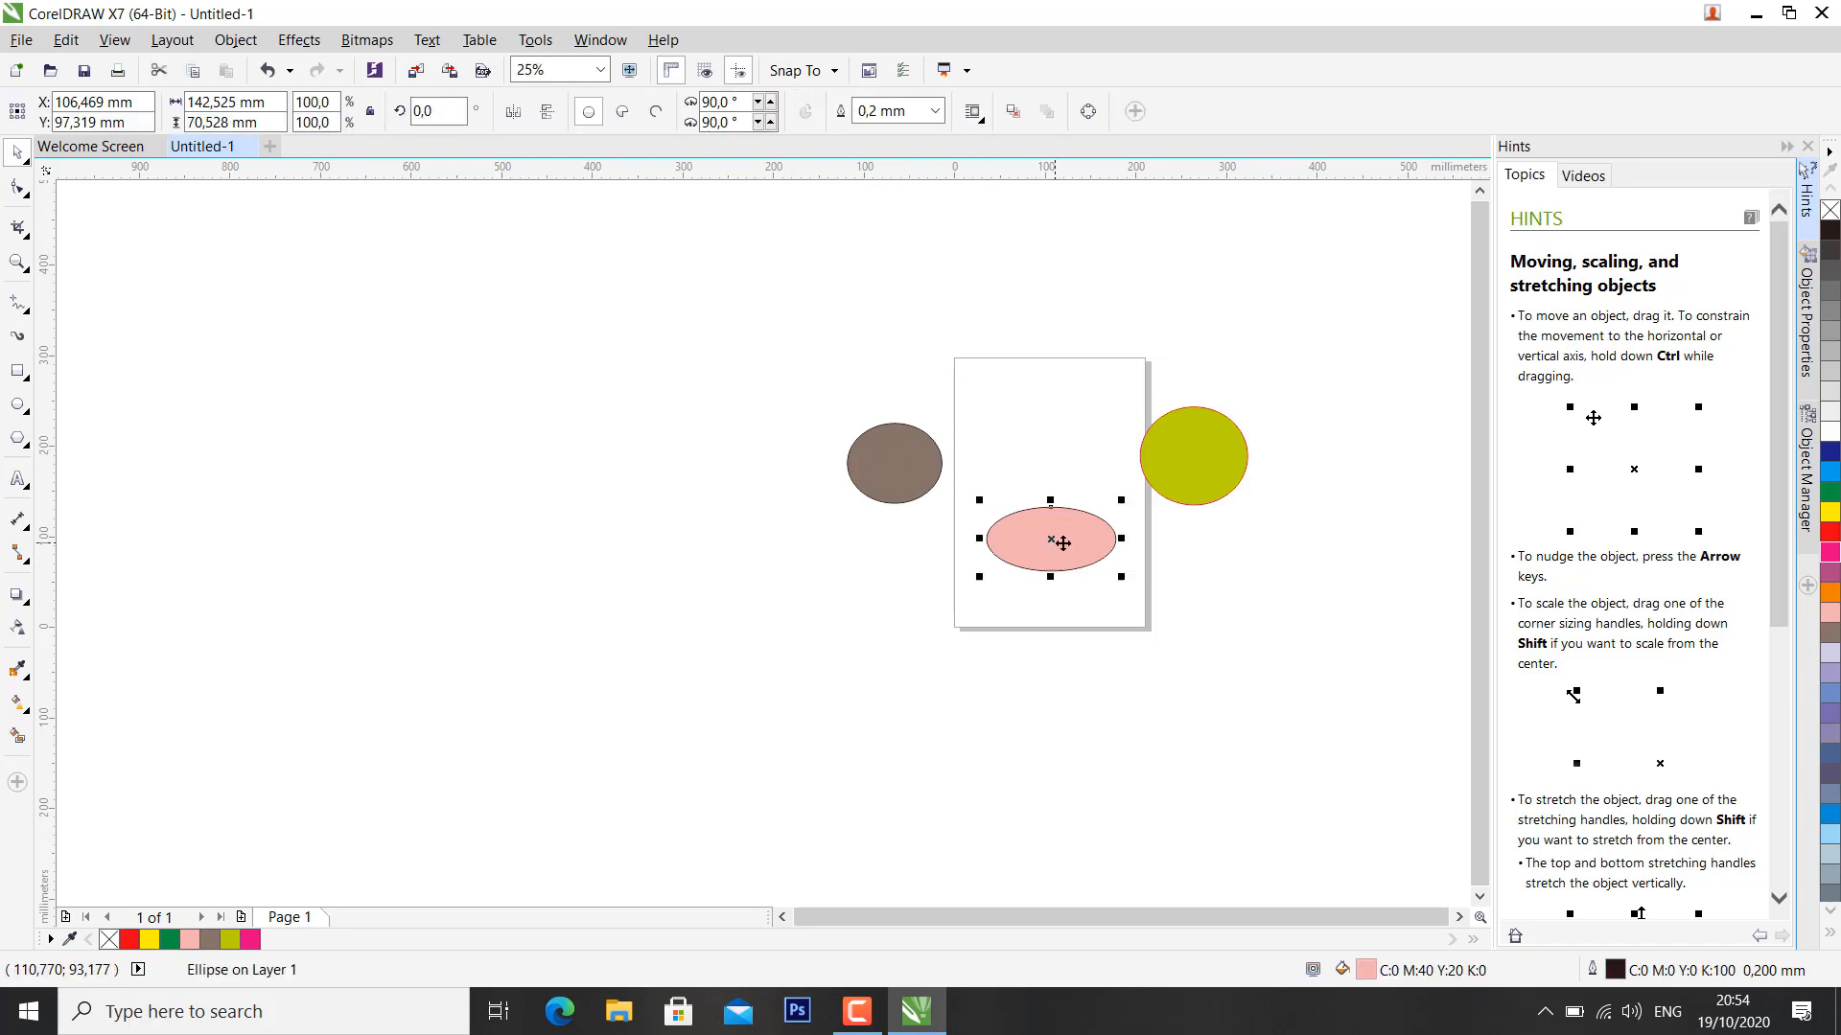
pyautogui.press('Delete')
pyautogui.click(1169, 426)
pyautogui.press('Delete')
pyautogui.moveTo(943, 472); pyautogui.dragTo(1099, 432)
pyautogui.click(513, 433)
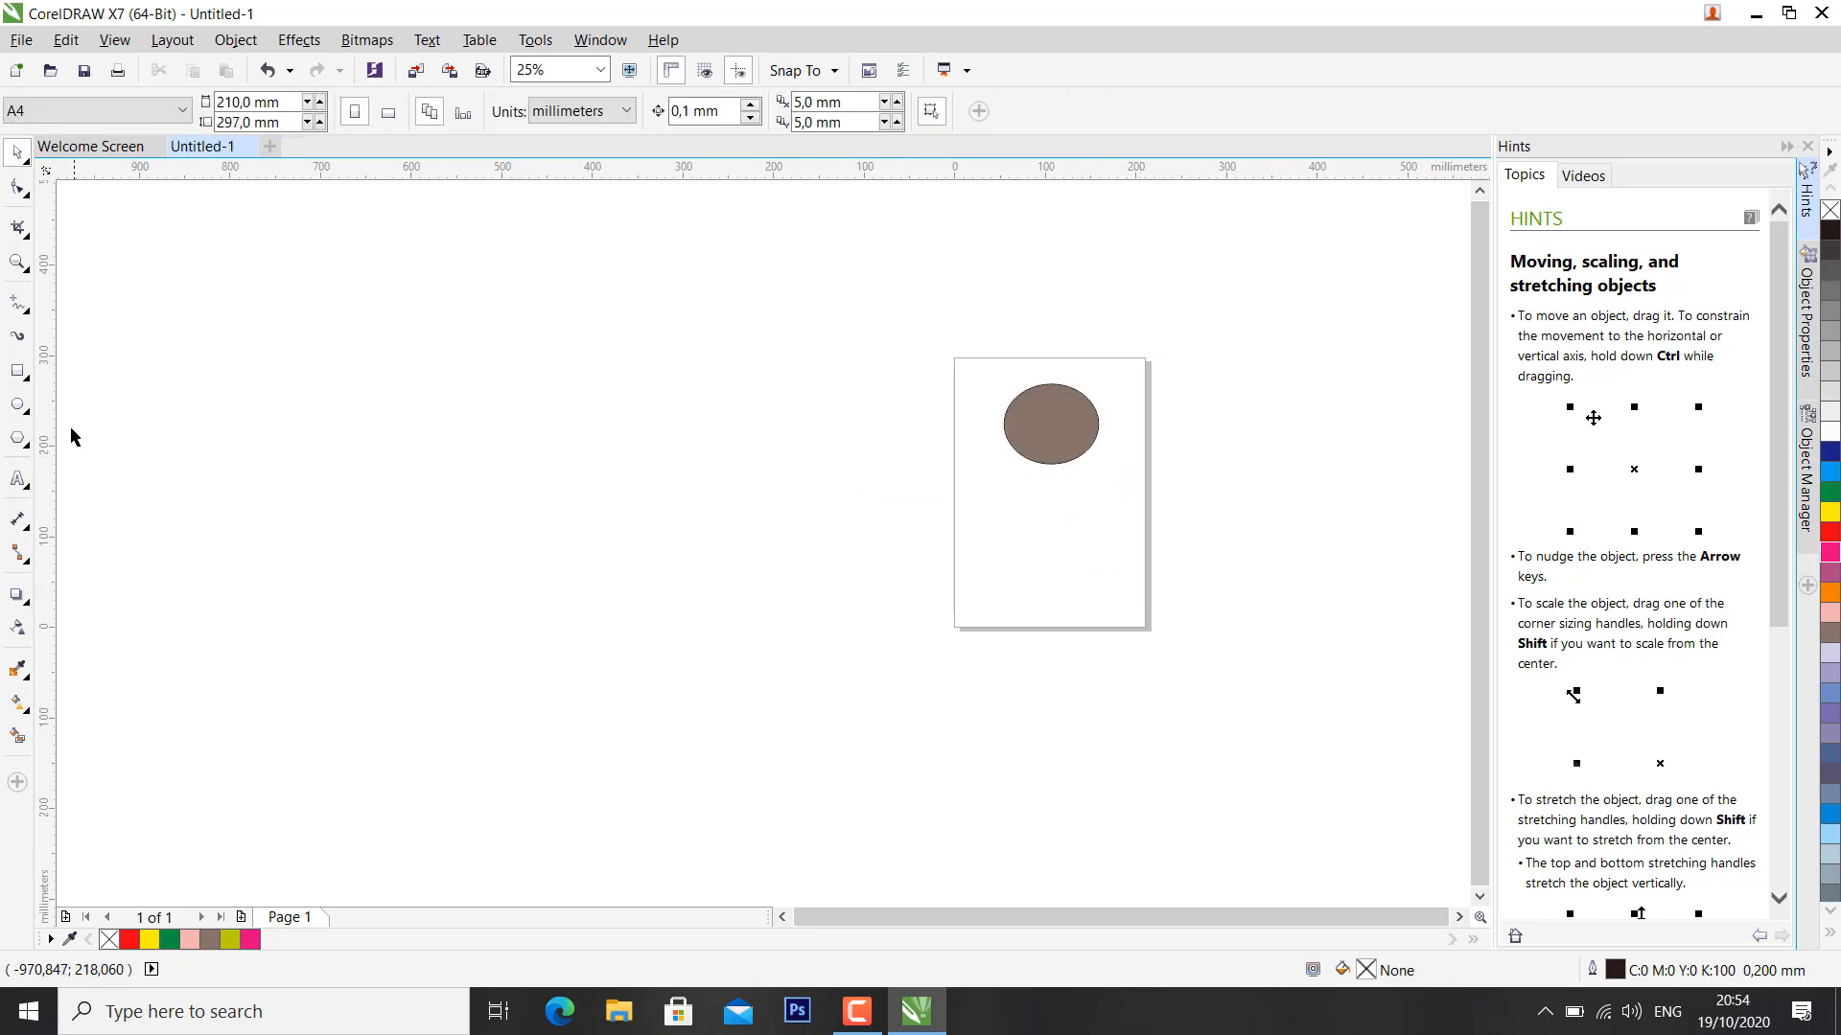
# Step: Draw a circle about 125 mm in diameter below the brown ellipse and fill it with light blue C62 M0 Y3 K0
pyautogui.click(17, 403)
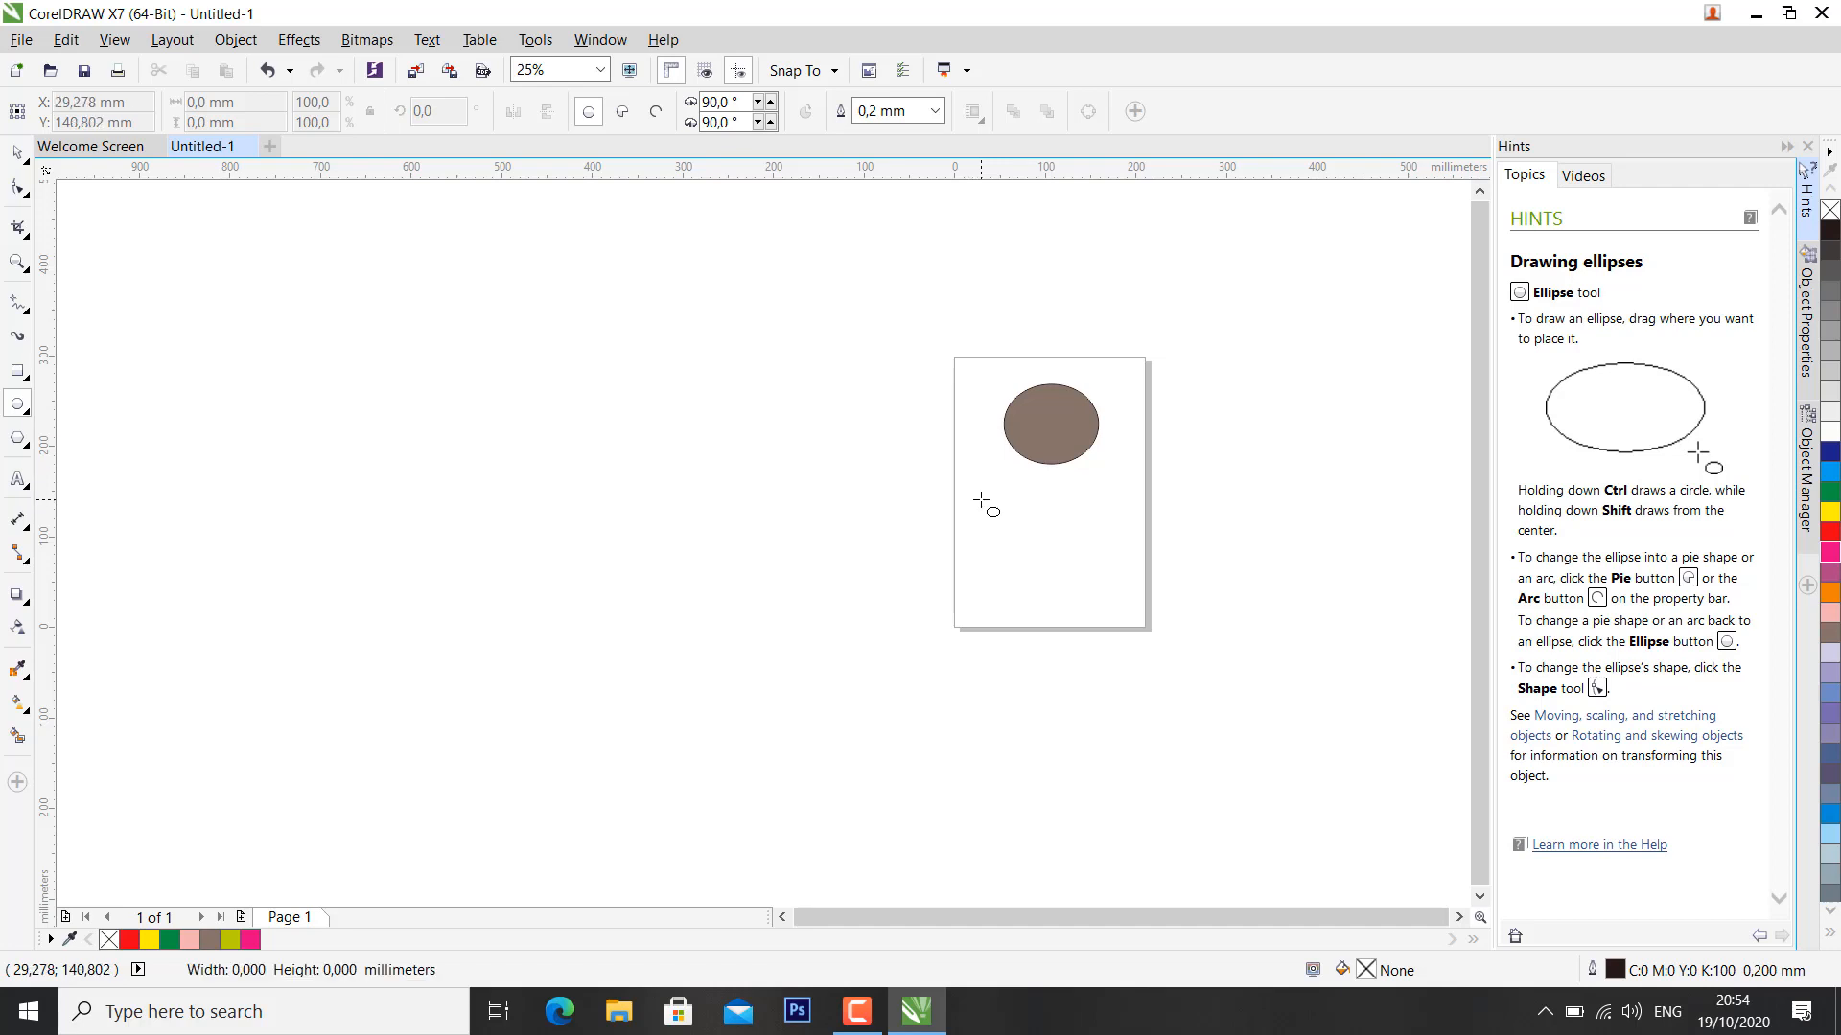
pyautogui.moveTo(980, 501); pyautogui.dragTo(1079, 612)
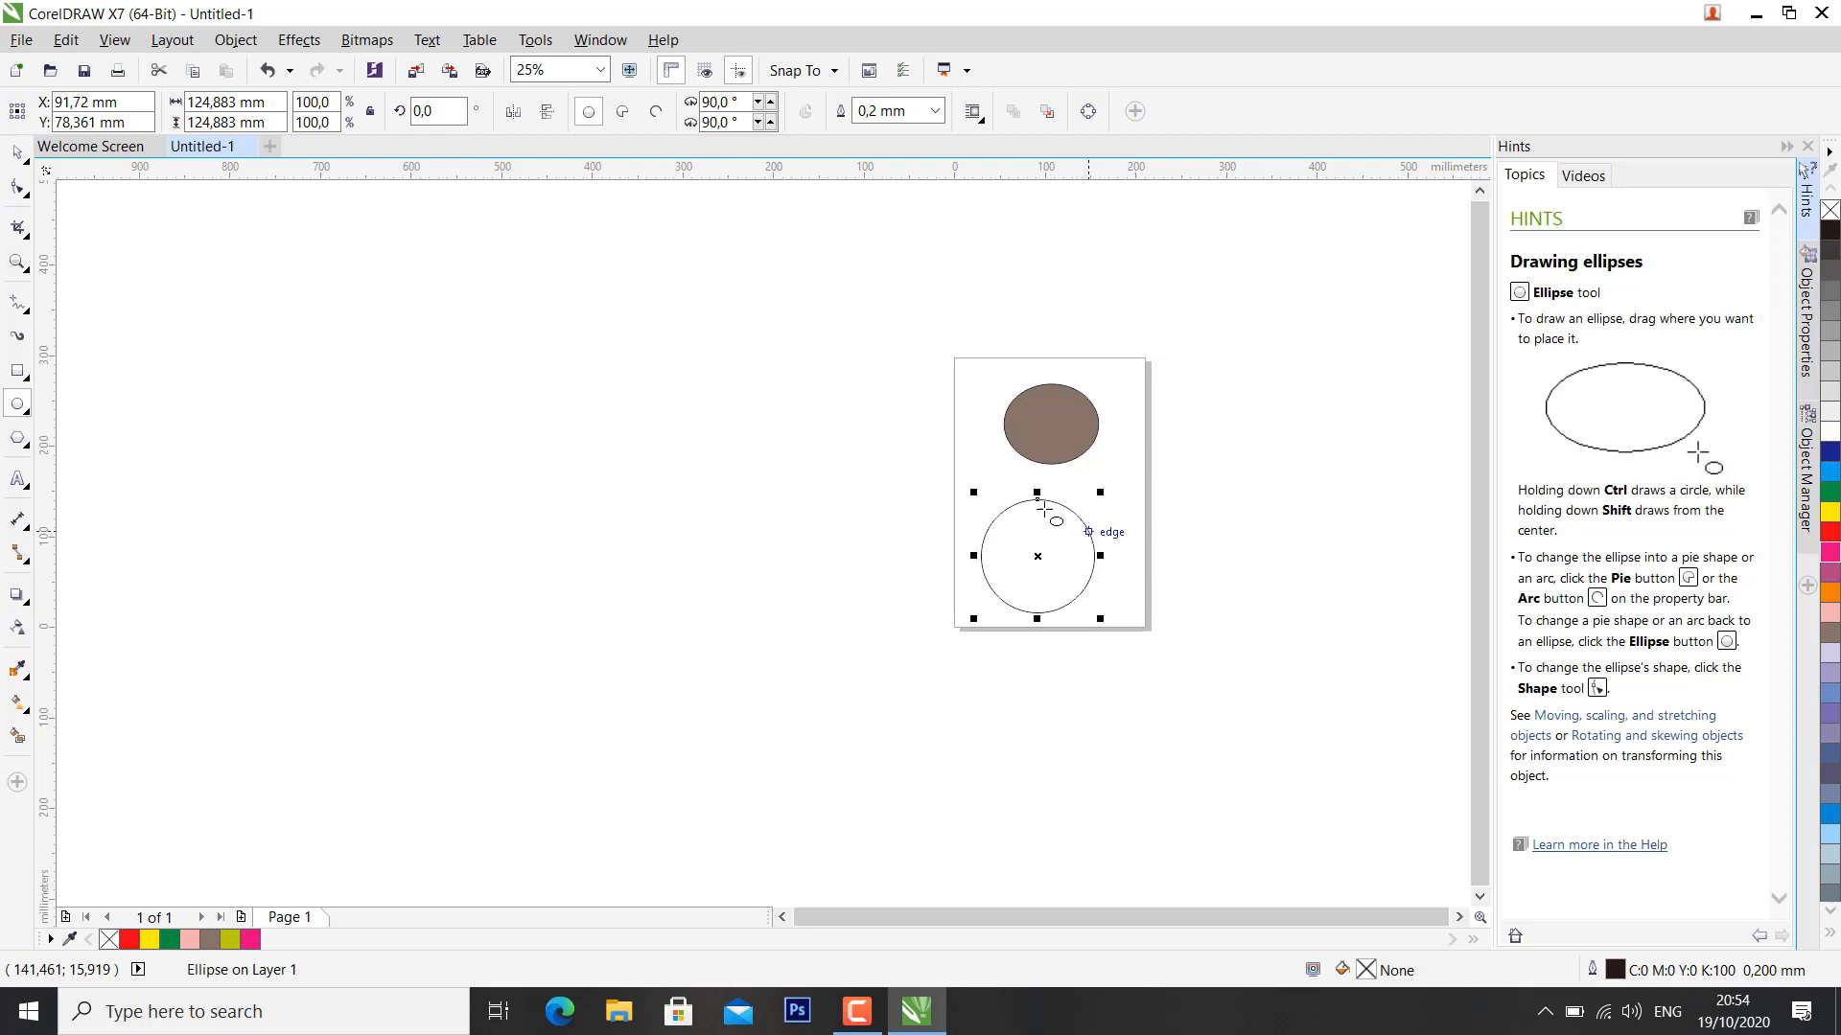
pyautogui.click(1833, 482)
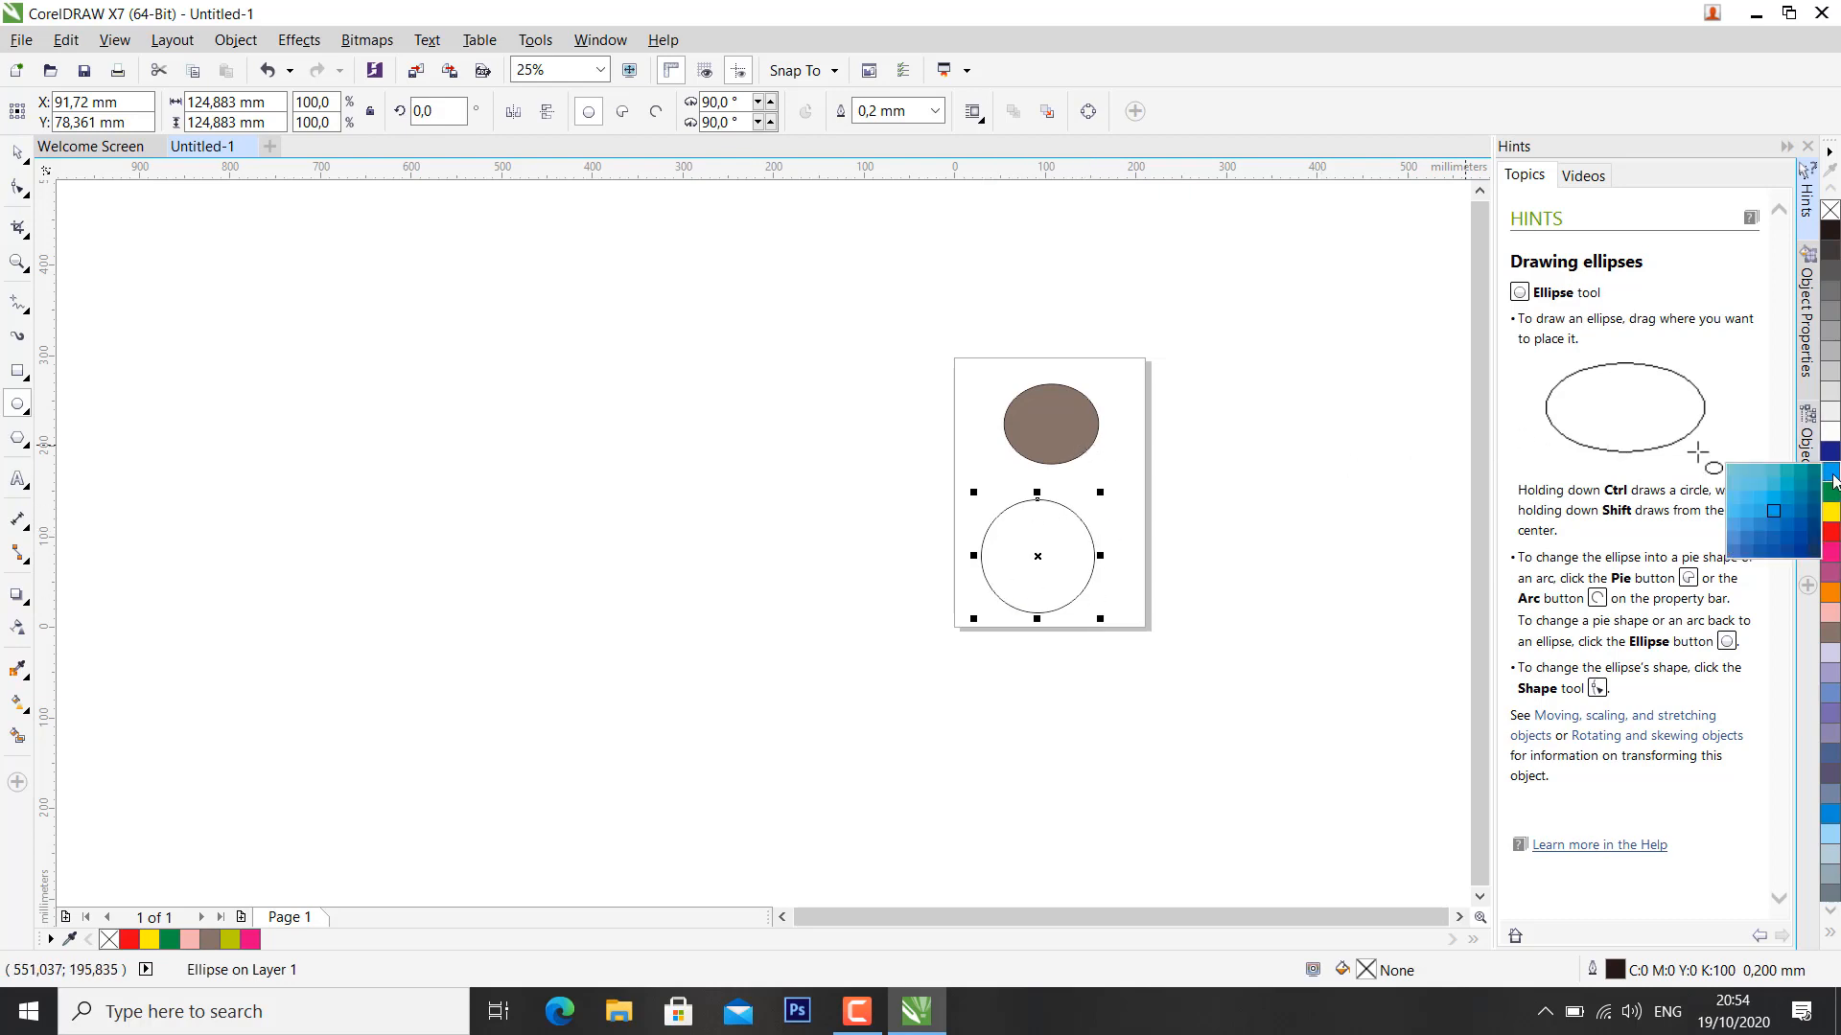
pyautogui.click(1749, 504)
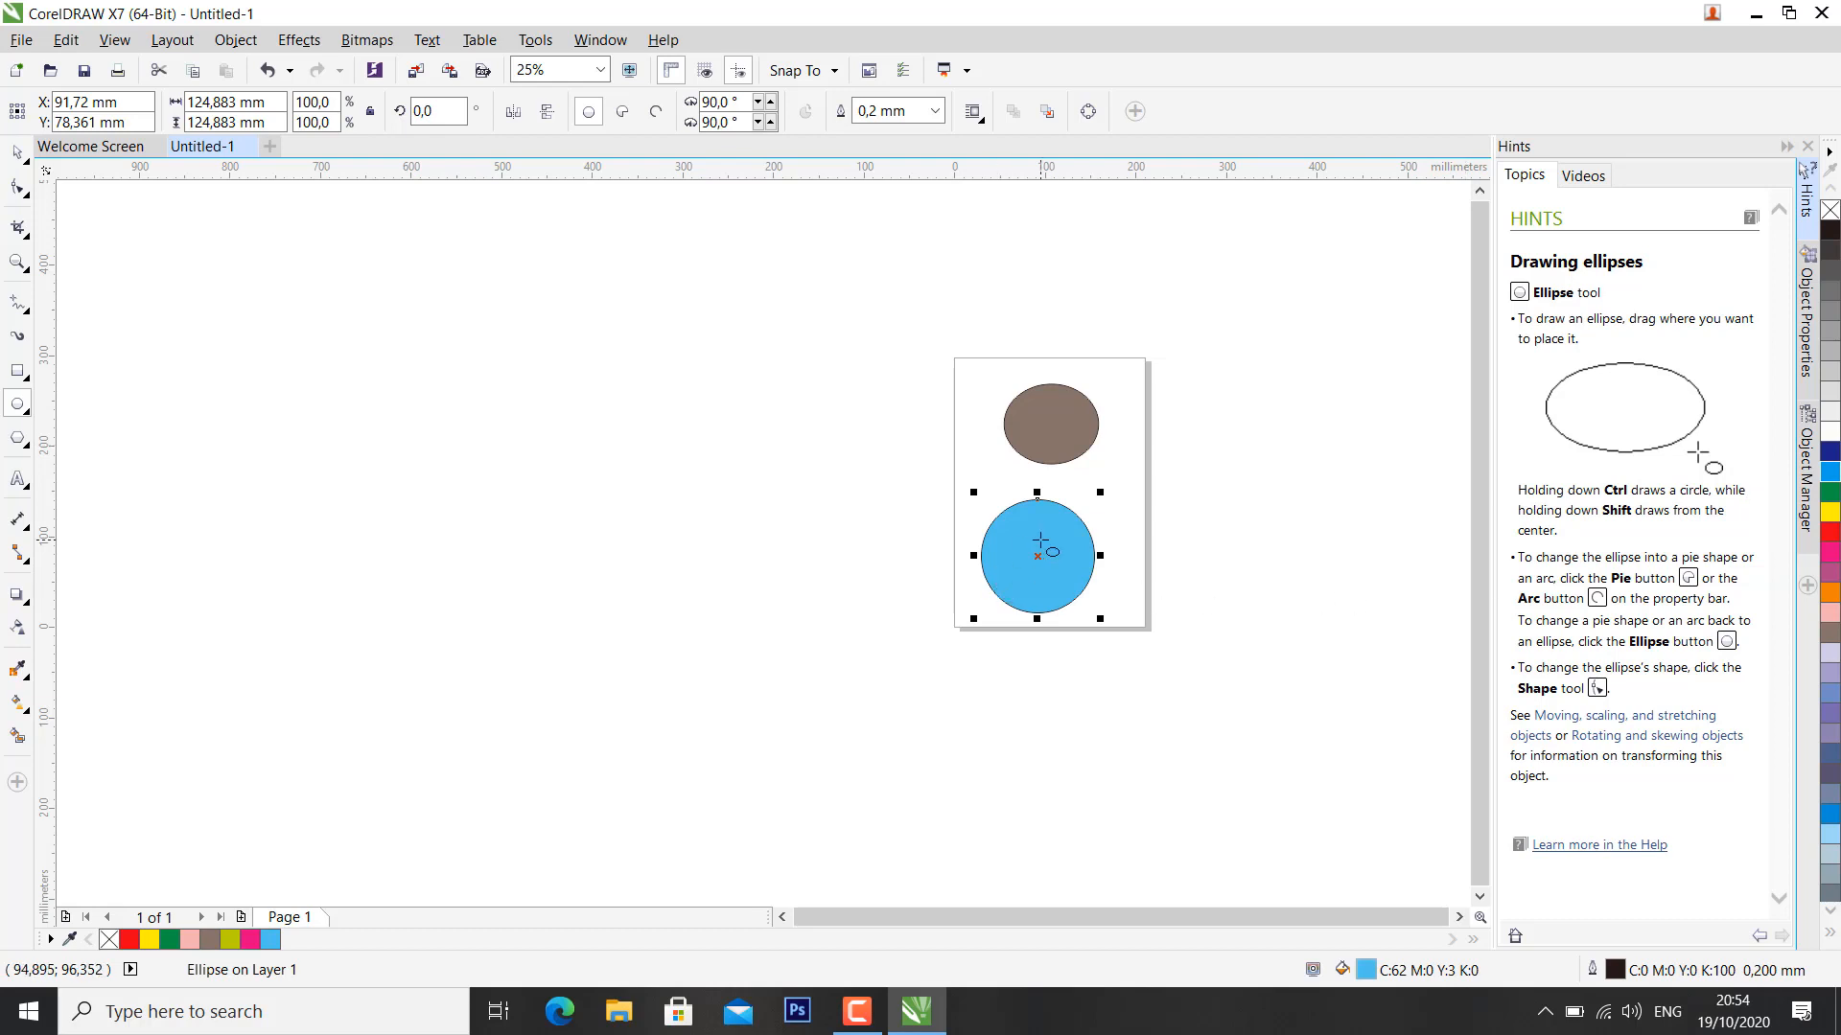
# Step: Give the blue circle a green outline 4.0 mm wide
pyautogui.rightClick(1831, 494)
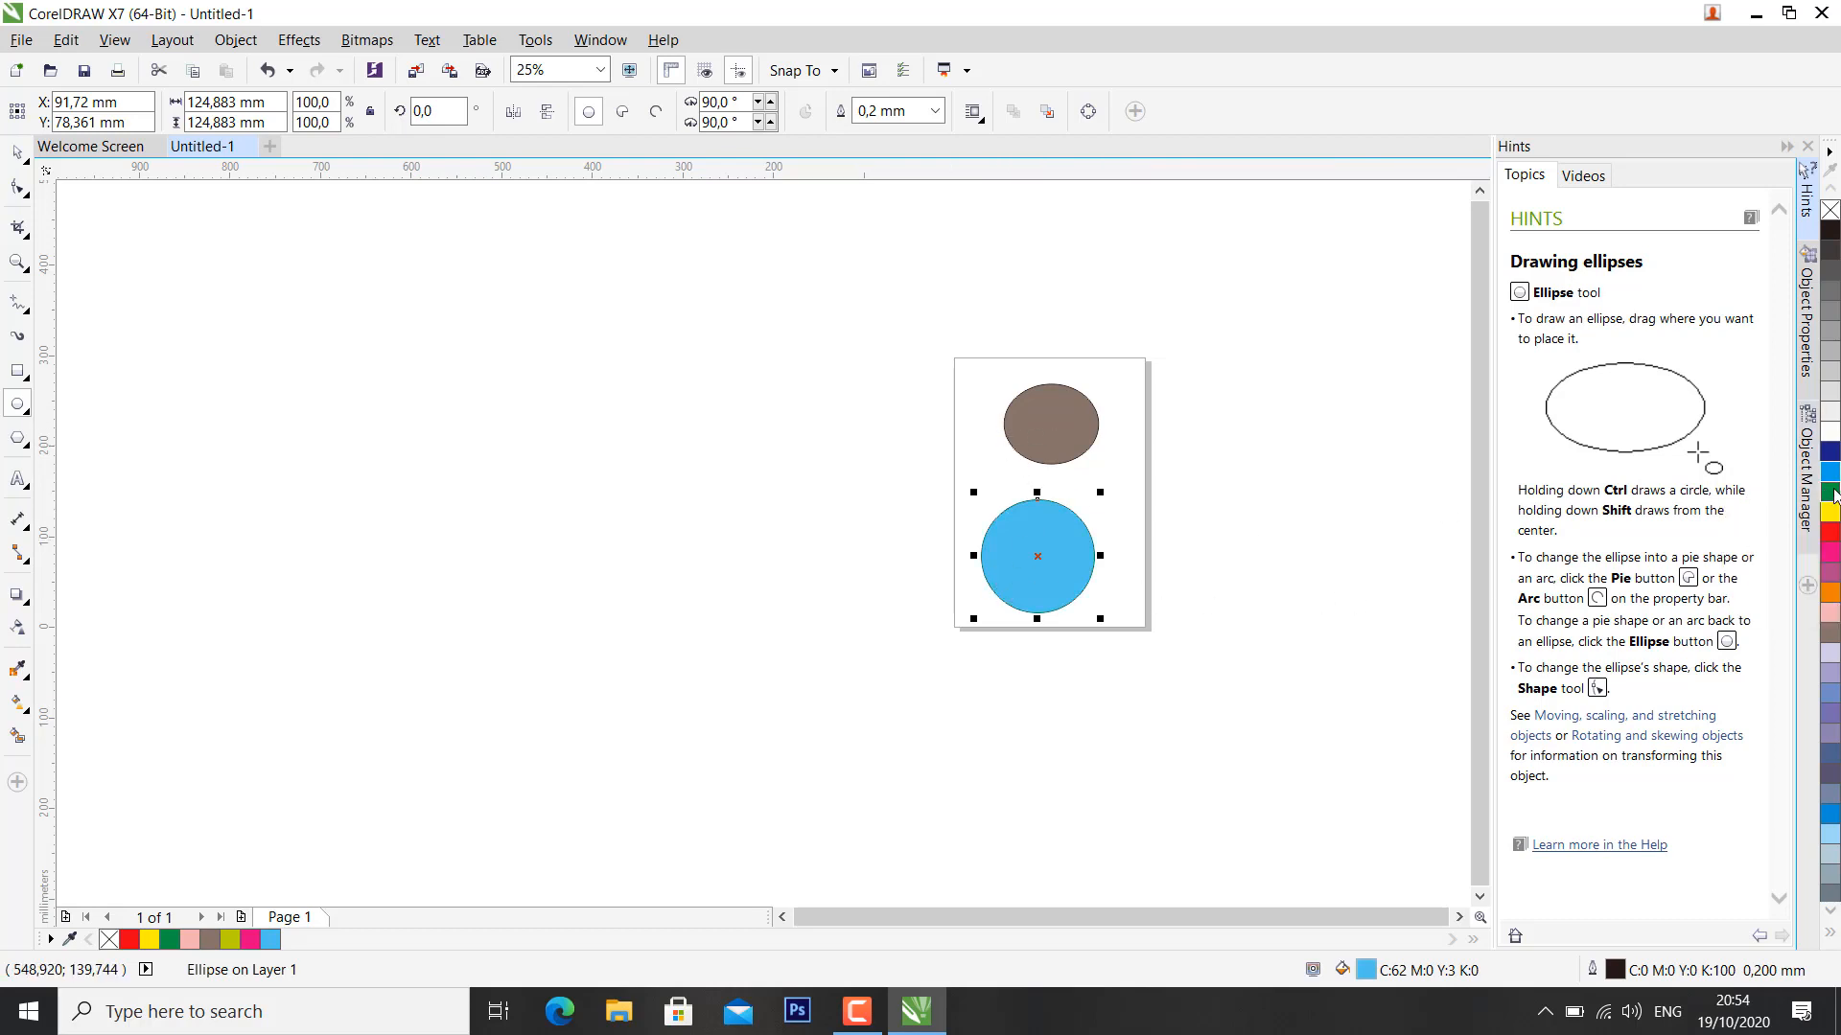
pyautogui.scroll(2, 1014, 546)
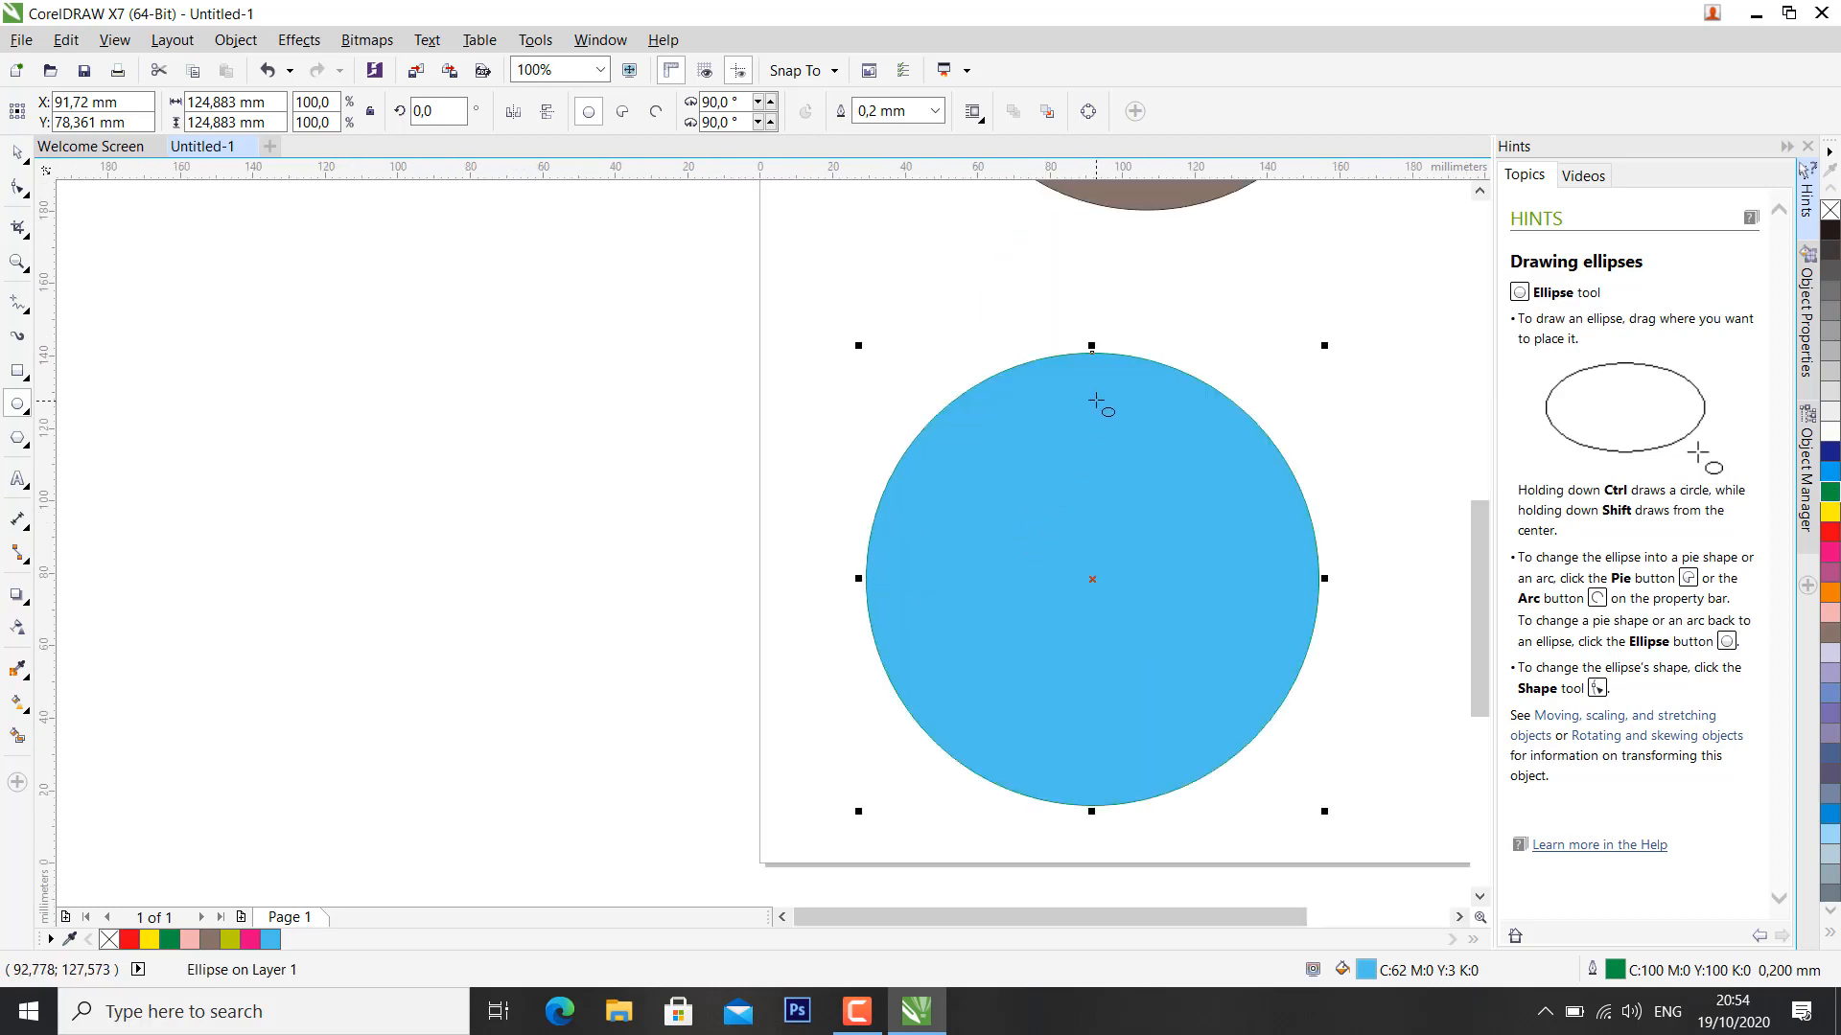
pyautogui.click(17, 152)
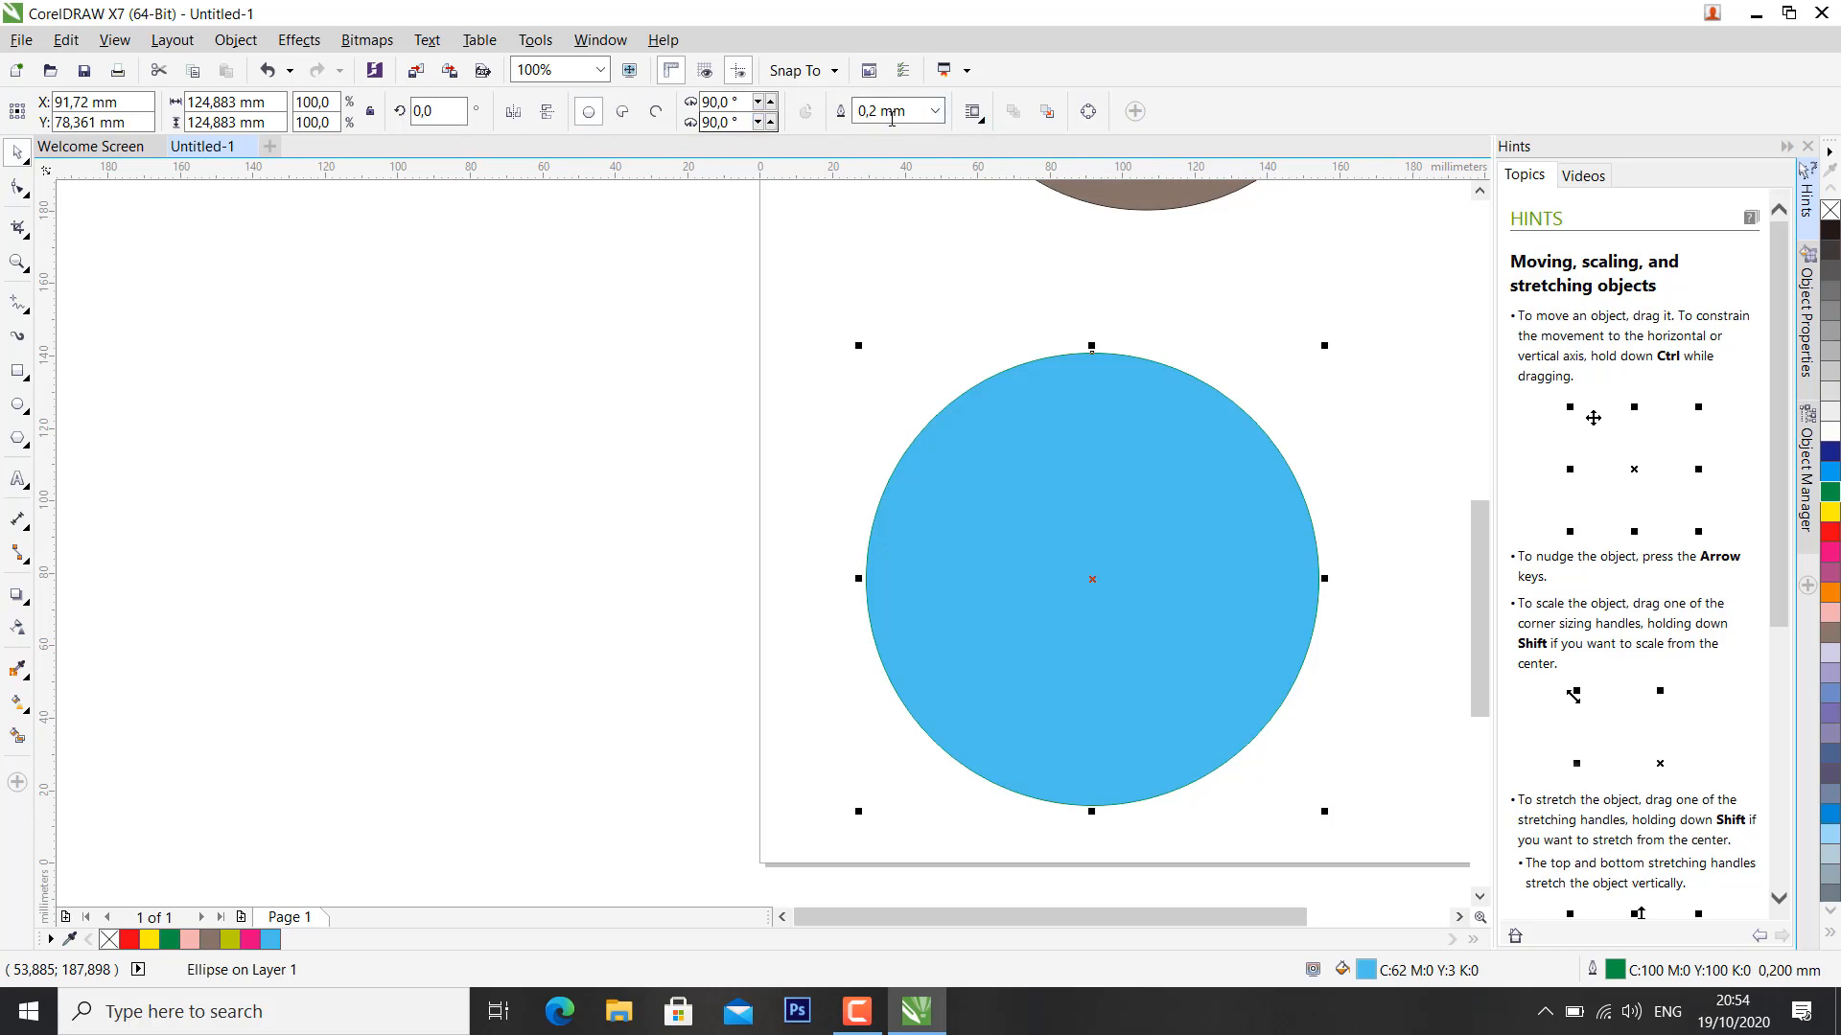
pyautogui.click(935, 112)
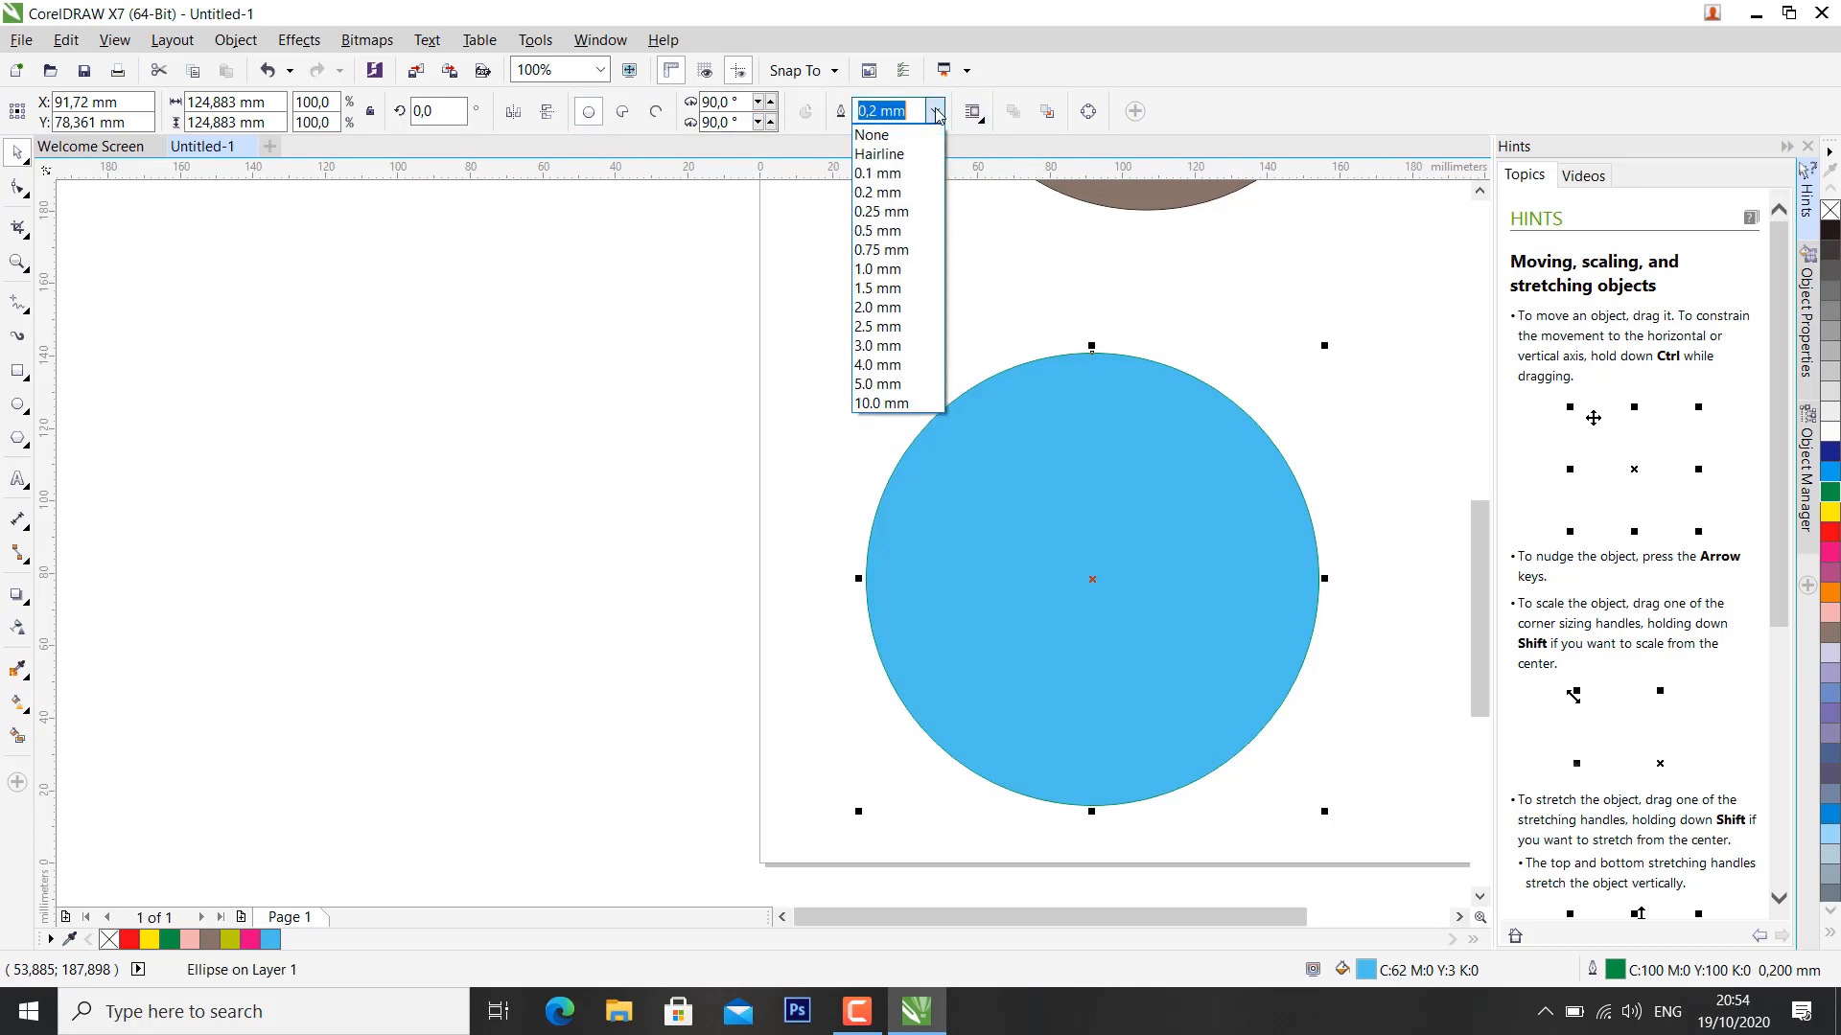
pyautogui.click(889, 369)
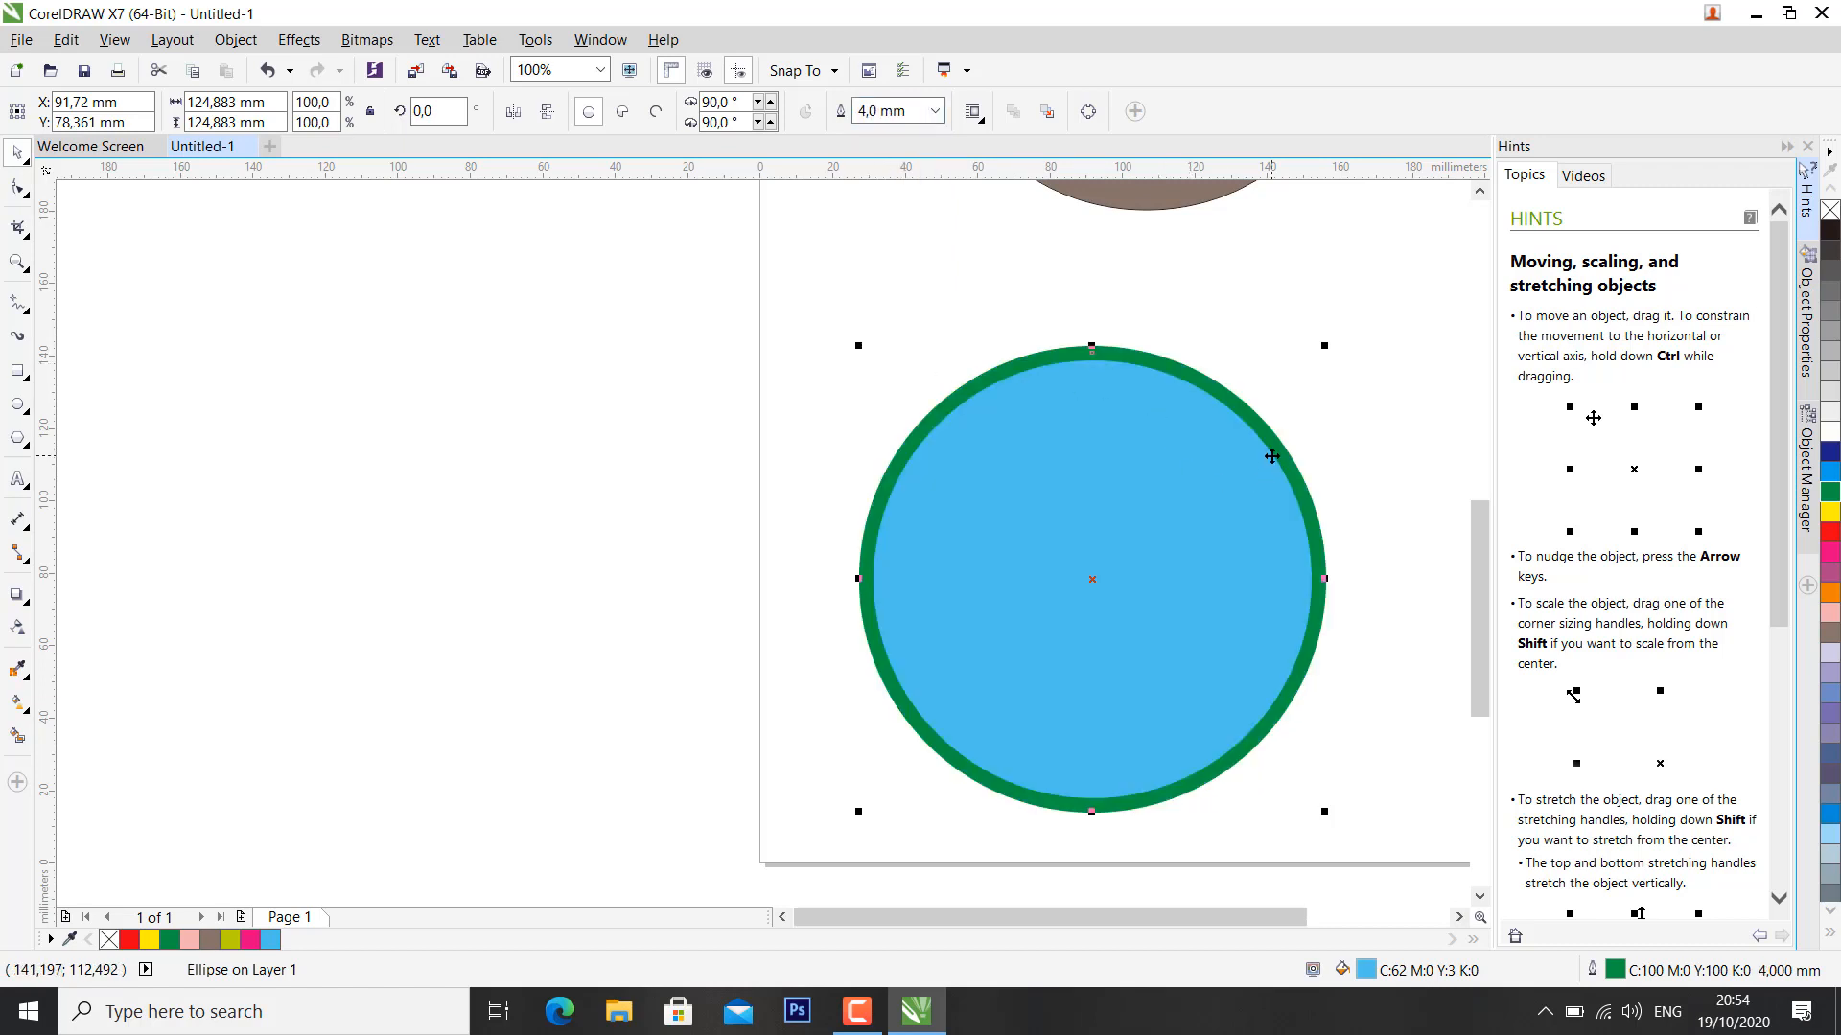
# Step: Set the blue circle's outline width to 3.0 mm
pyautogui.scroll(-2, 1271, 456)
pyautogui.scroll(3, 1271, 451)
pyautogui.scroll(-4, 1269, 447)
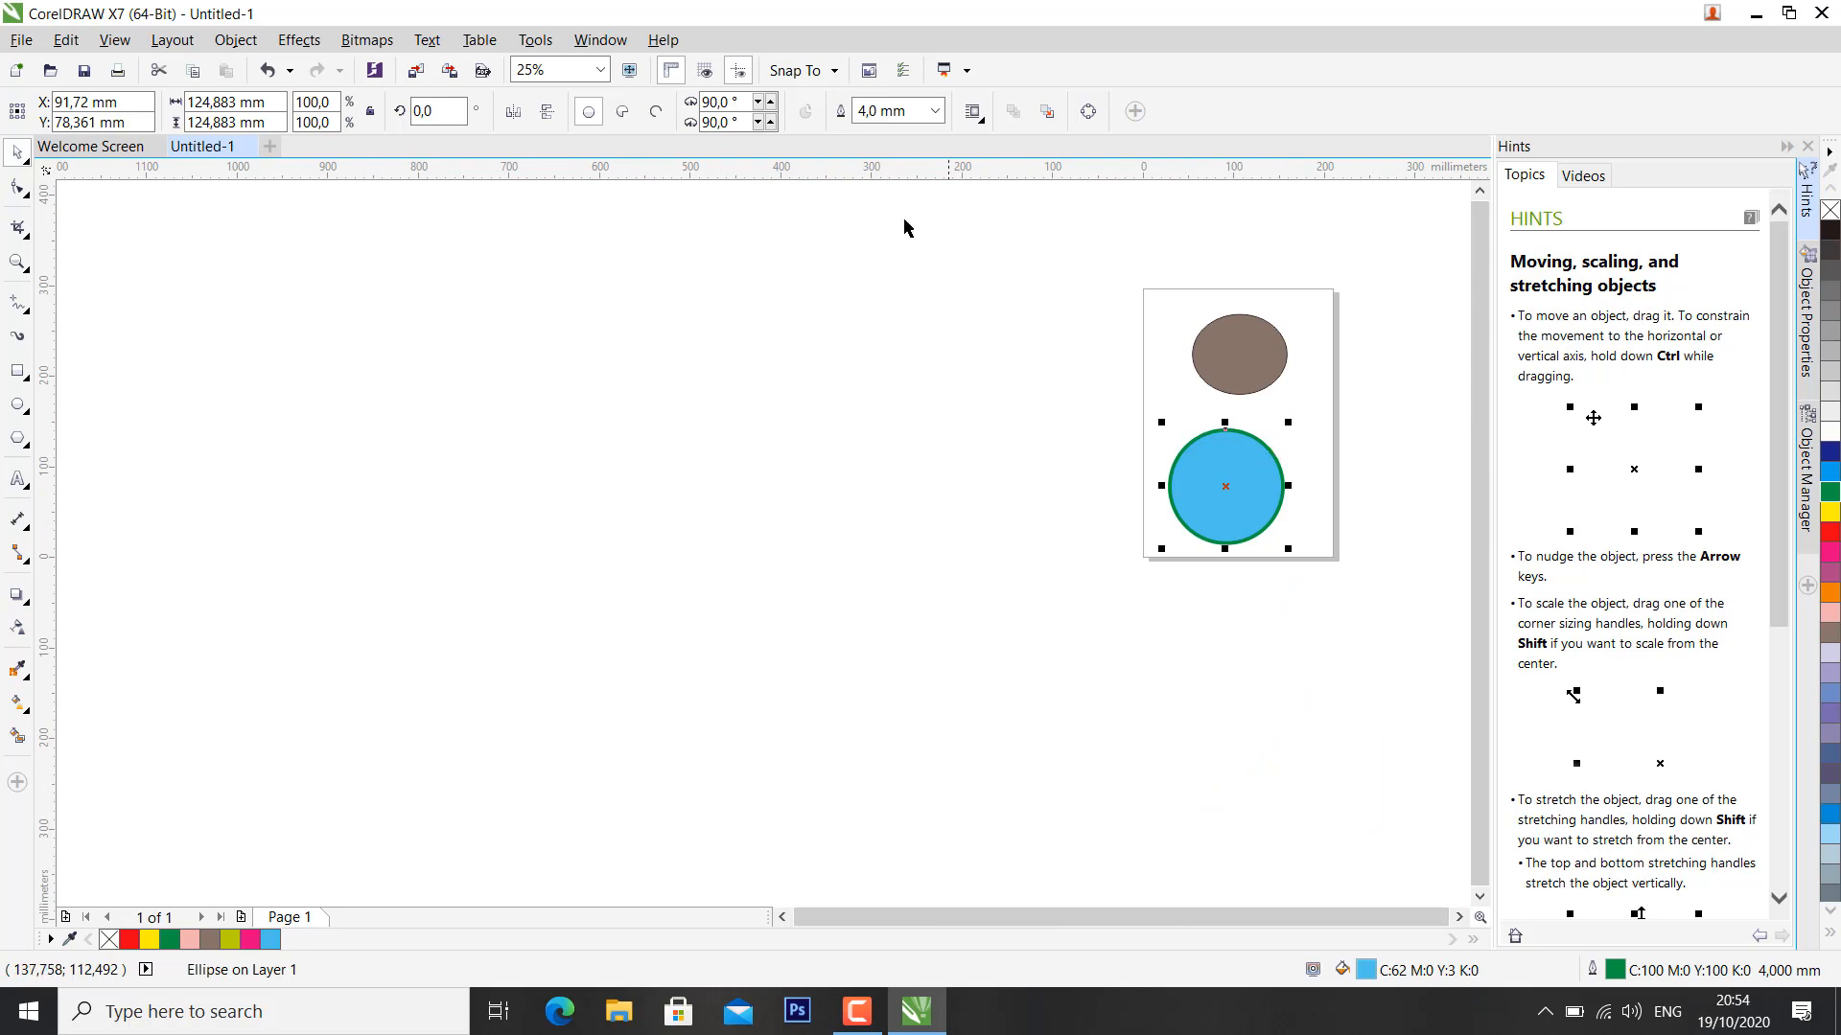
pyautogui.click(934, 111)
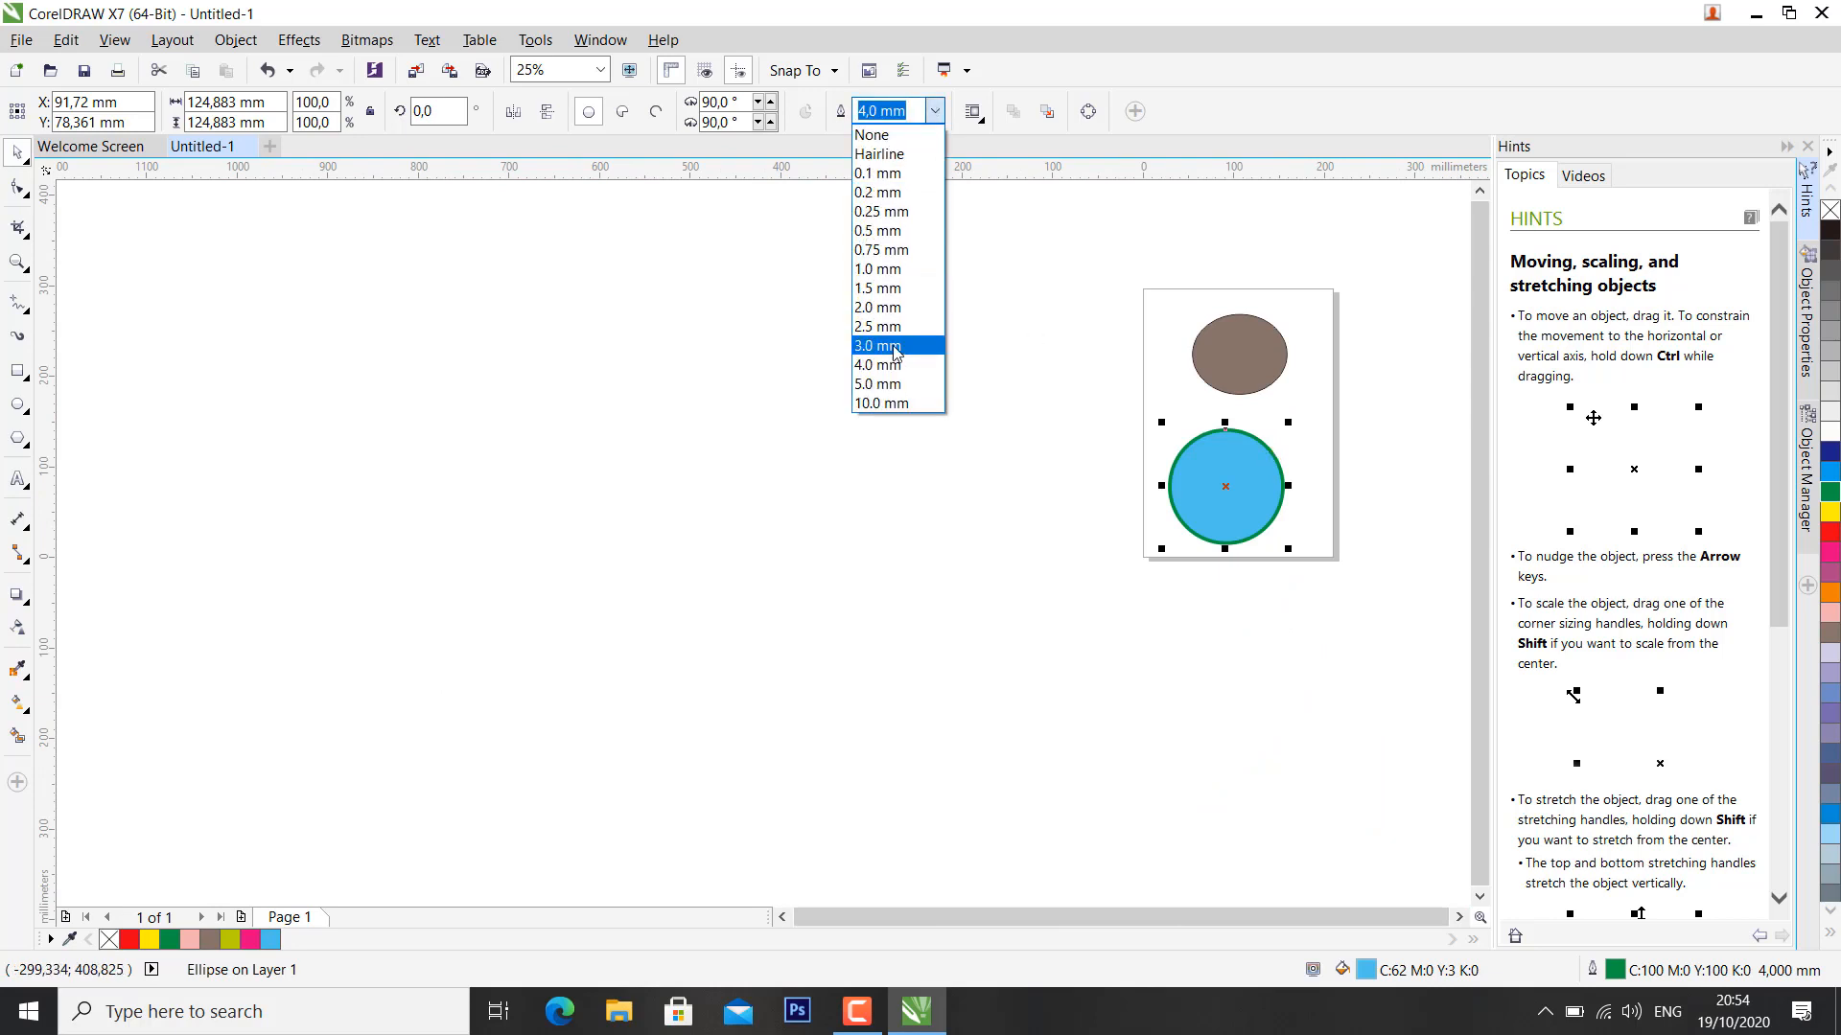
pyautogui.click(894, 347)
pyautogui.click(931, 113)
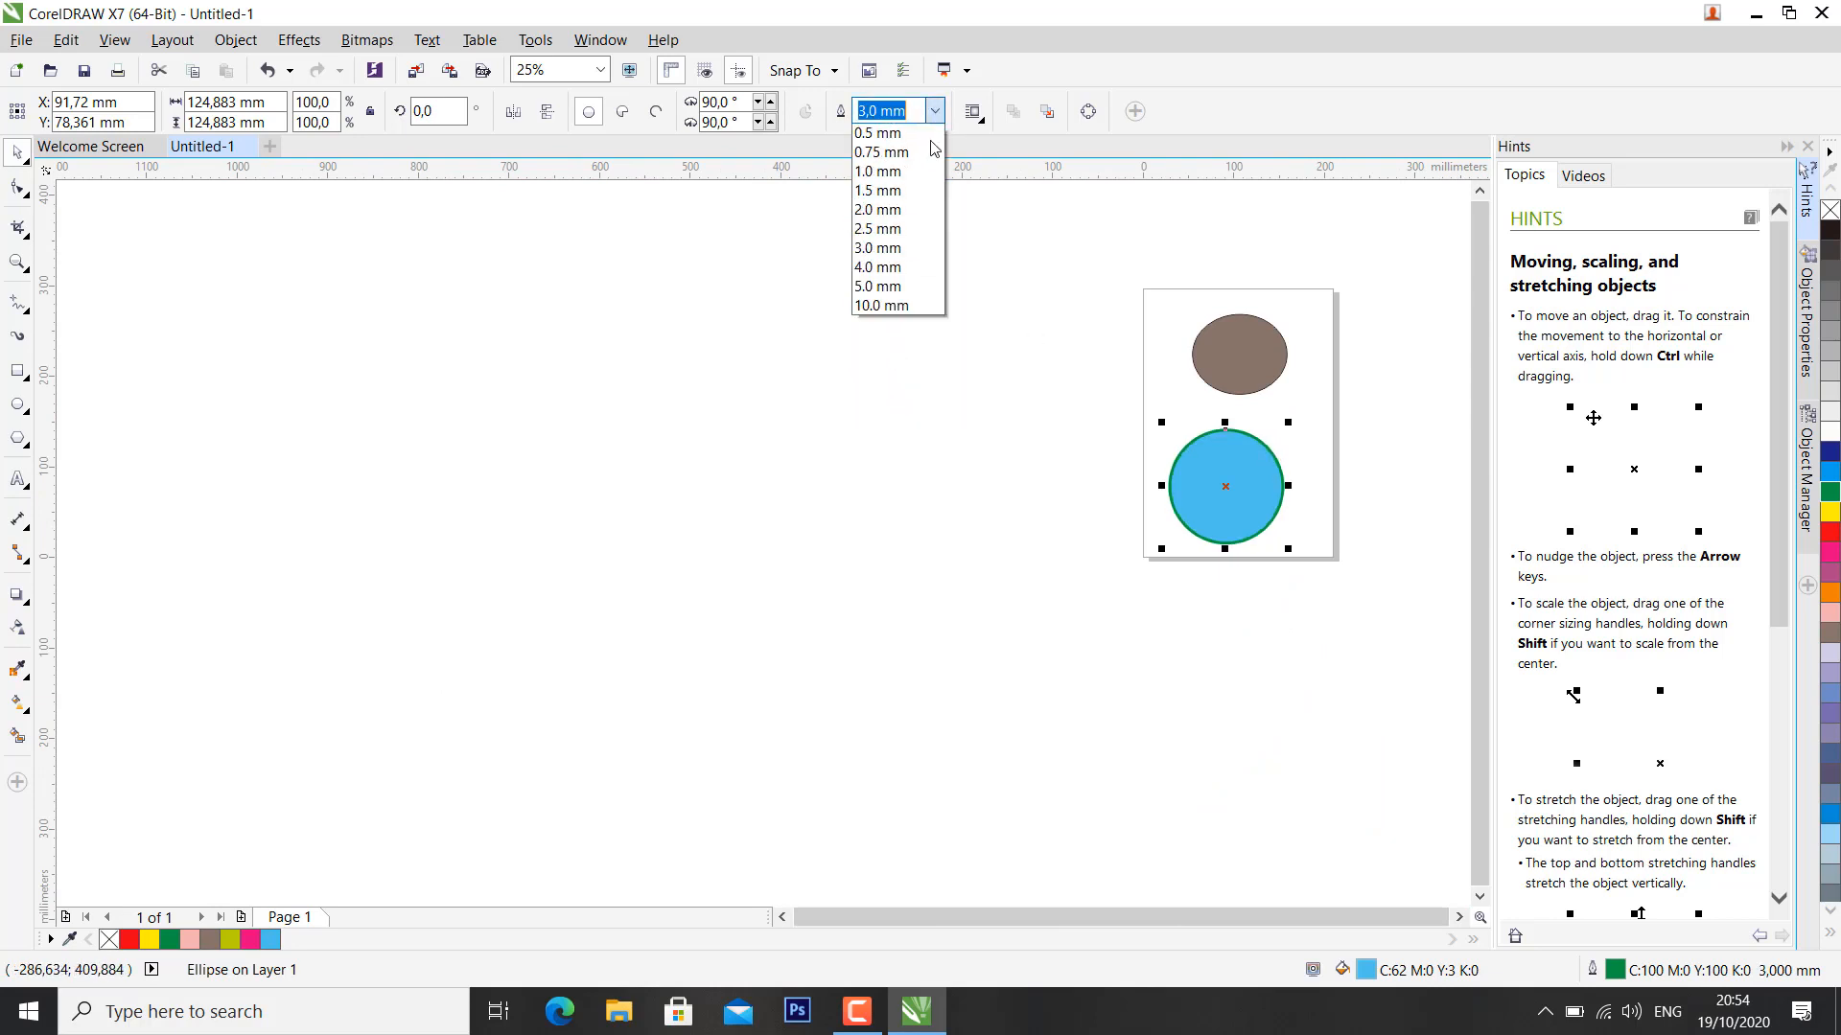
pyautogui.click(901, 343)
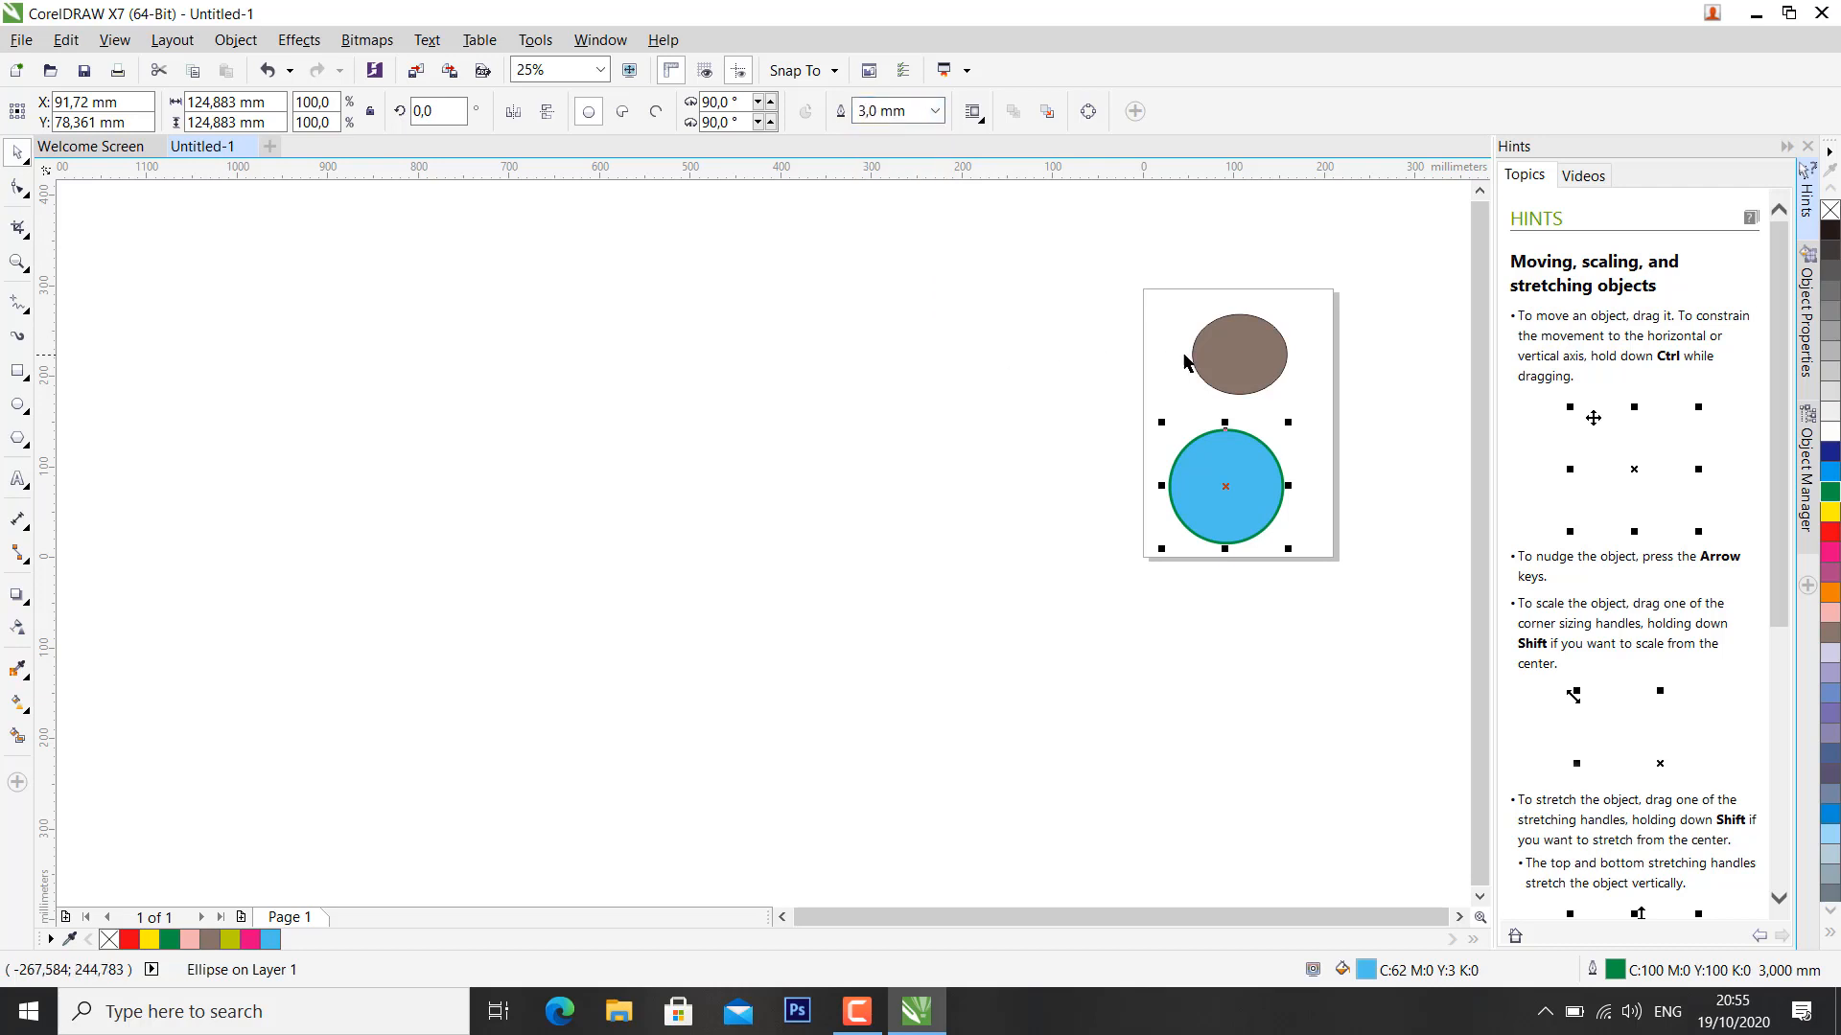
# Step: Delete the brown ellipse above the blue circle
pyautogui.click(1217, 359)
pyautogui.press('Delete')
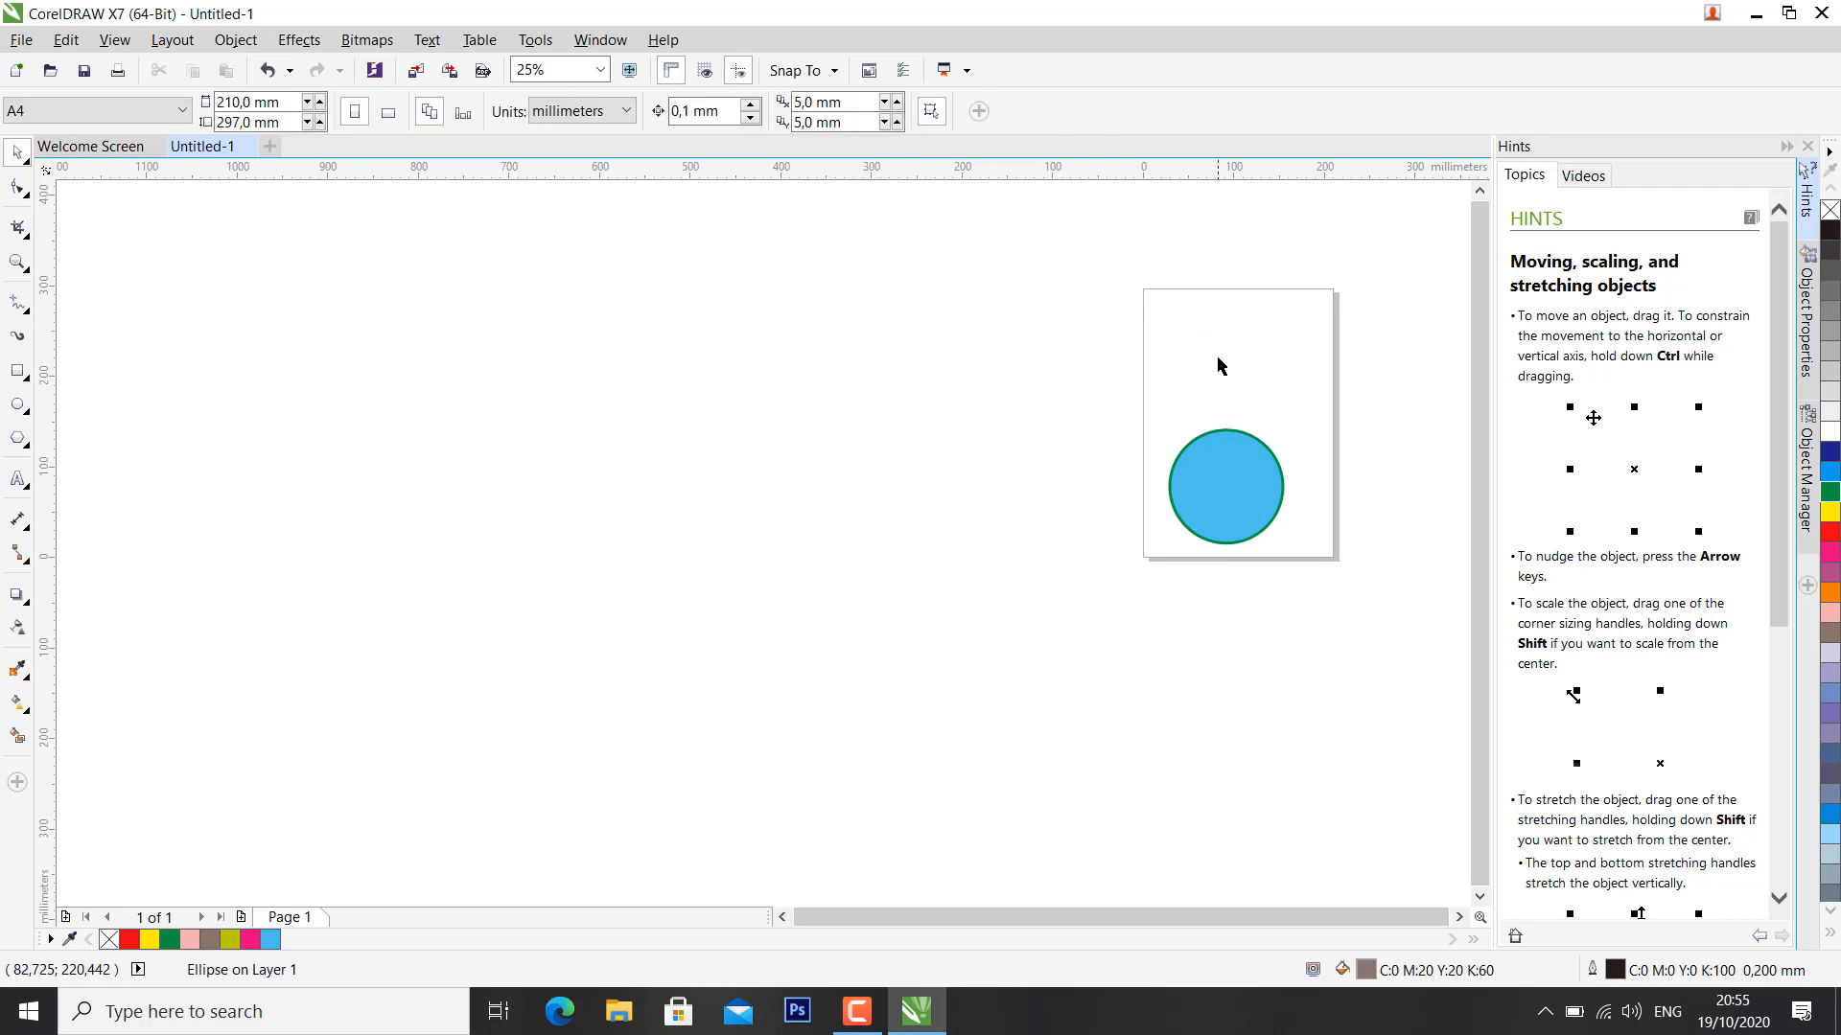
pyautogui.scroll(2, 1215, 462)
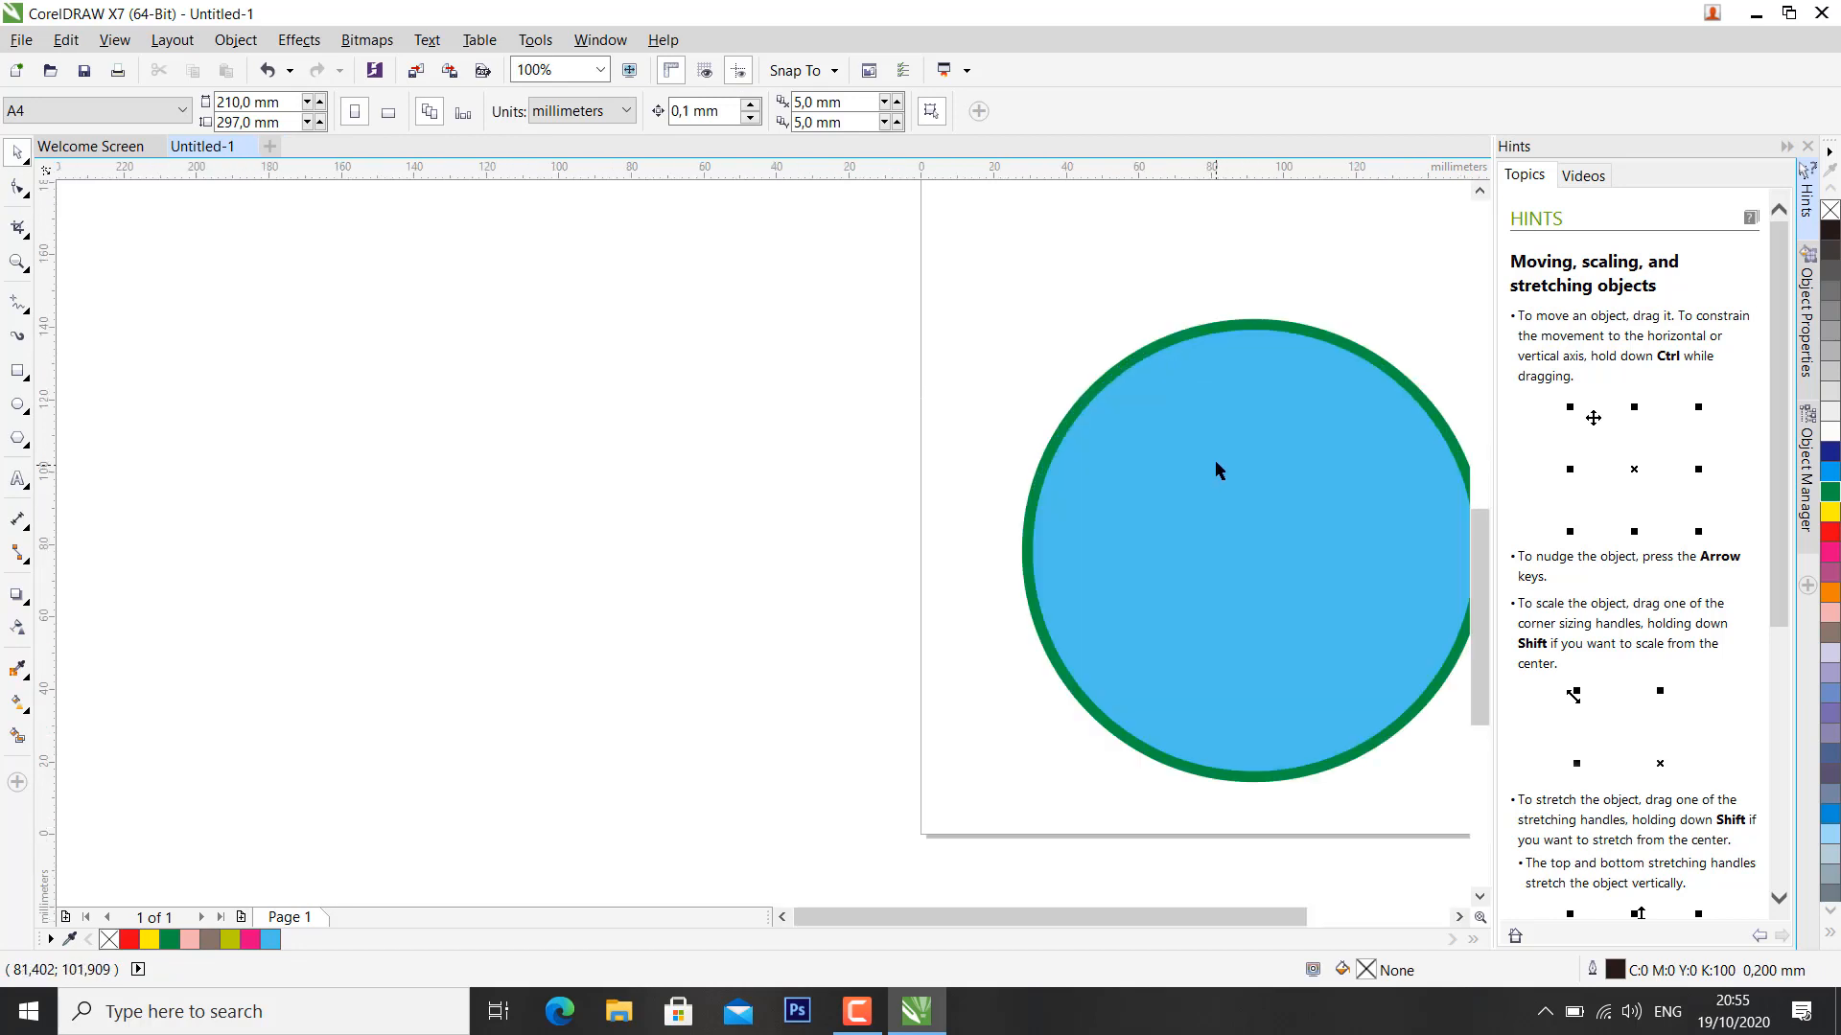
pyautogui.scroll(-1, 1336, 322)
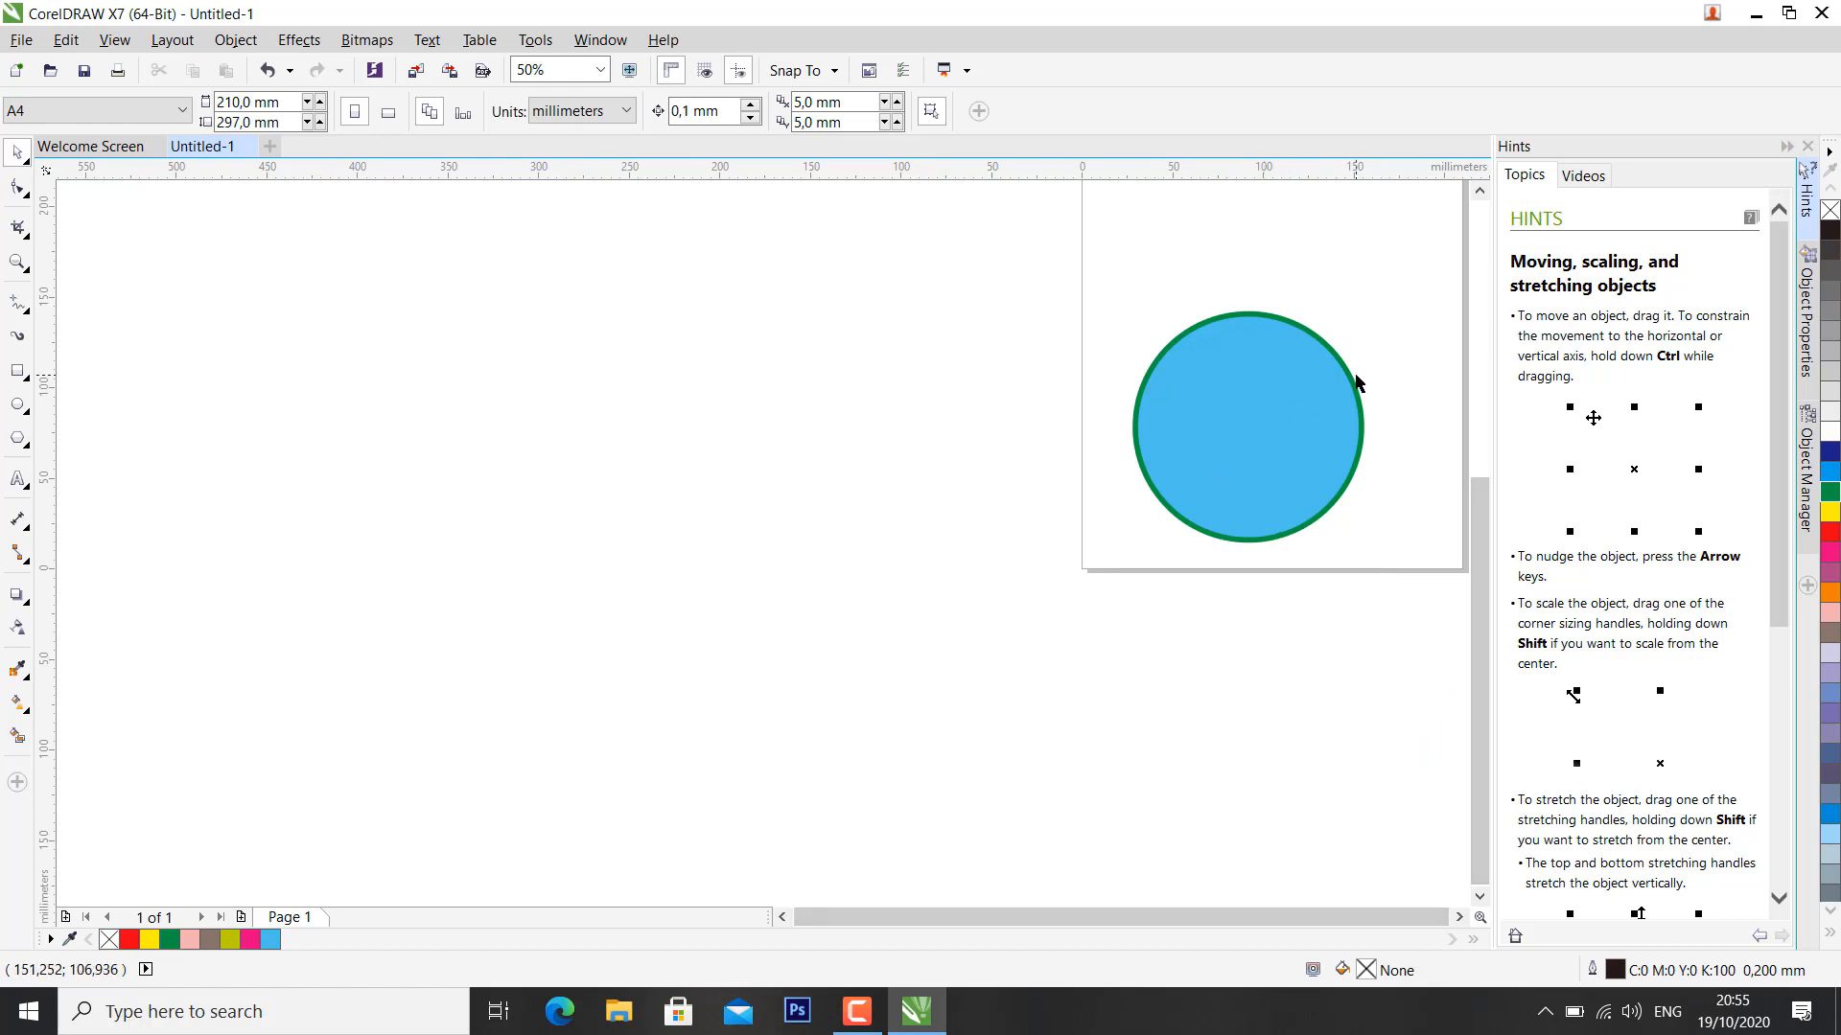
pyautogui.scroll(-2, 1377, 381)
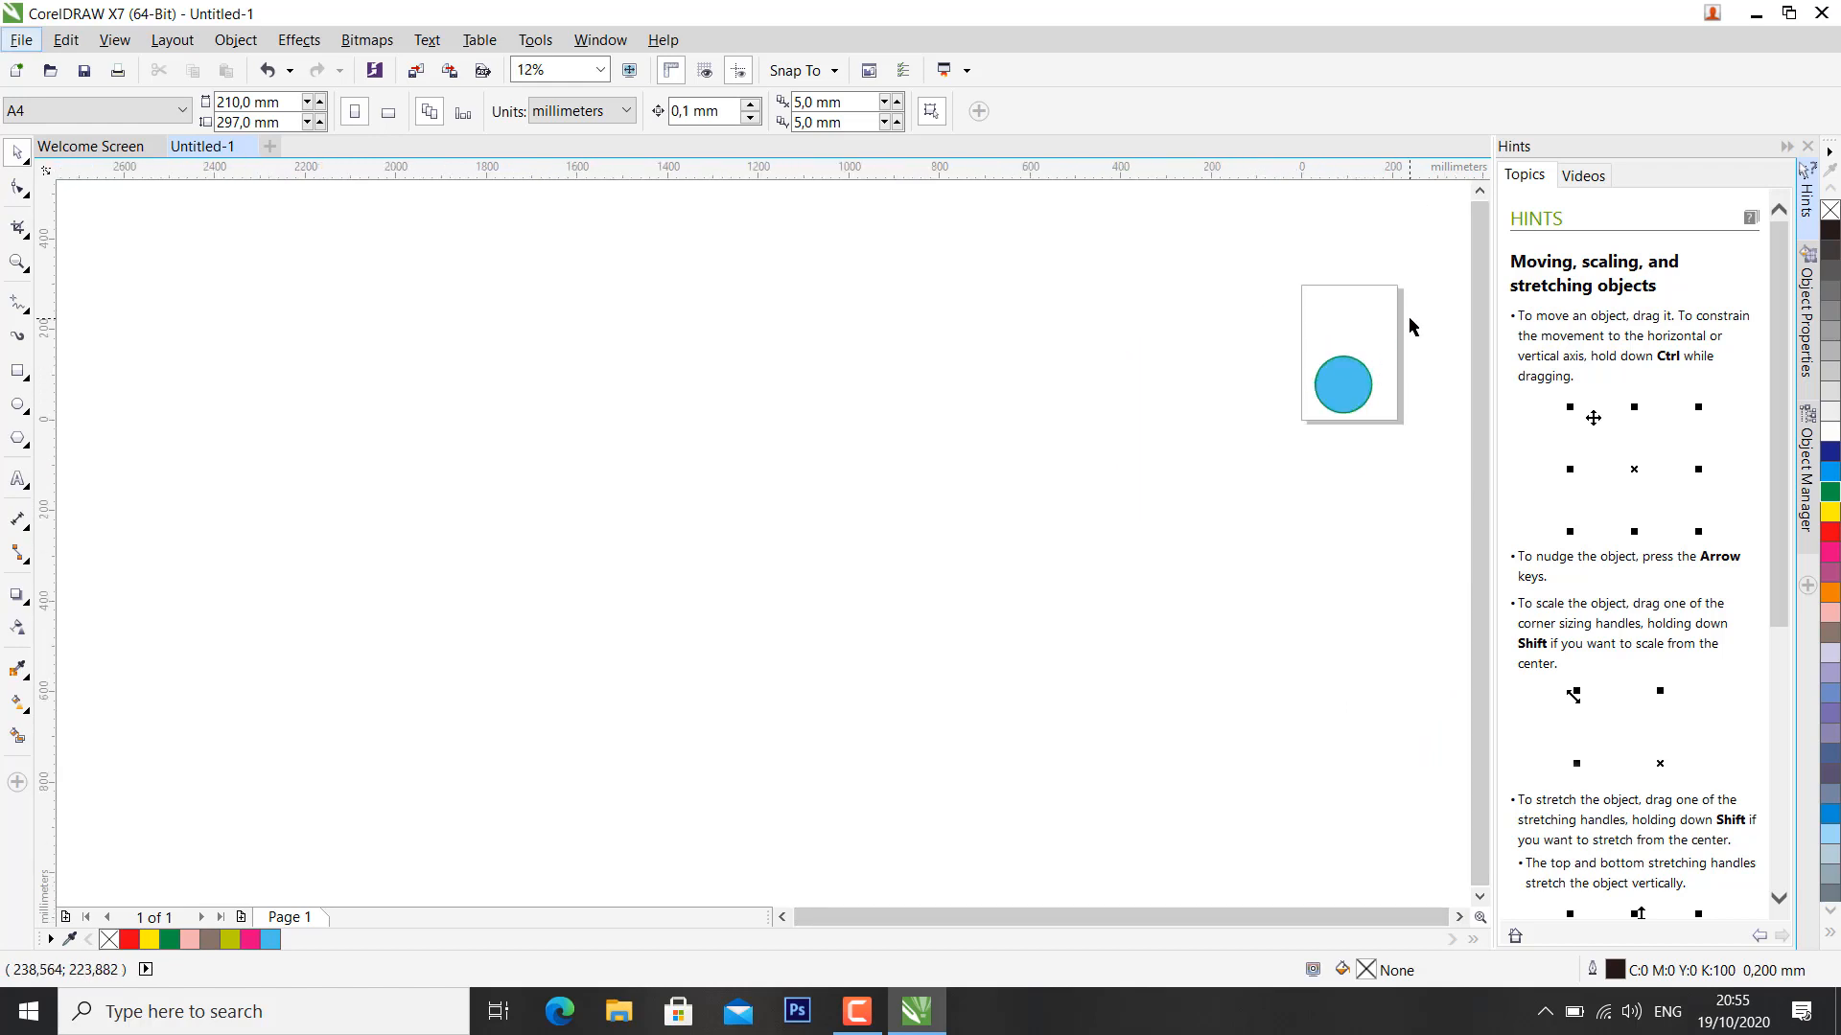
pyautogui.scroll(2, 1427, 318)
pyautogui.scroll(1, 1427, 320)
pyautogui.scroll(-1, 1089, 297)
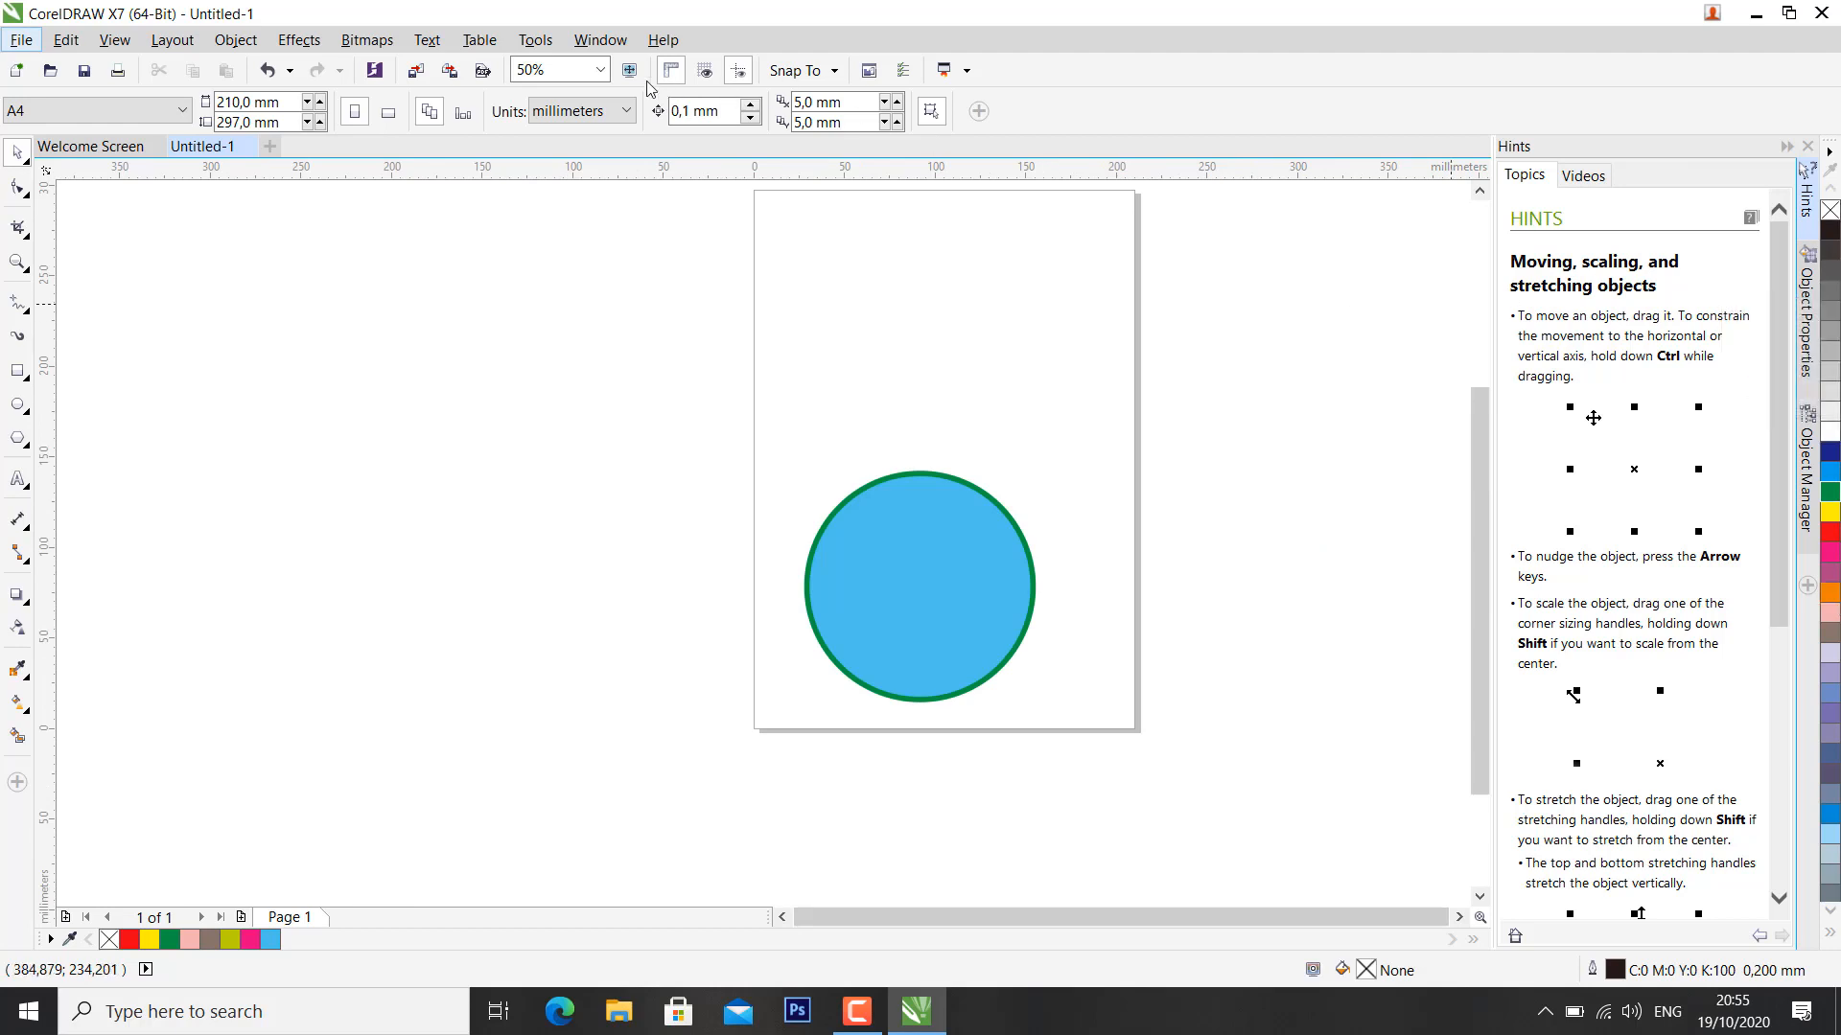
# Step: Display the CMYK Palette and the RGB Palette alongside the default colour palette
pyautogui.click(604, 40)
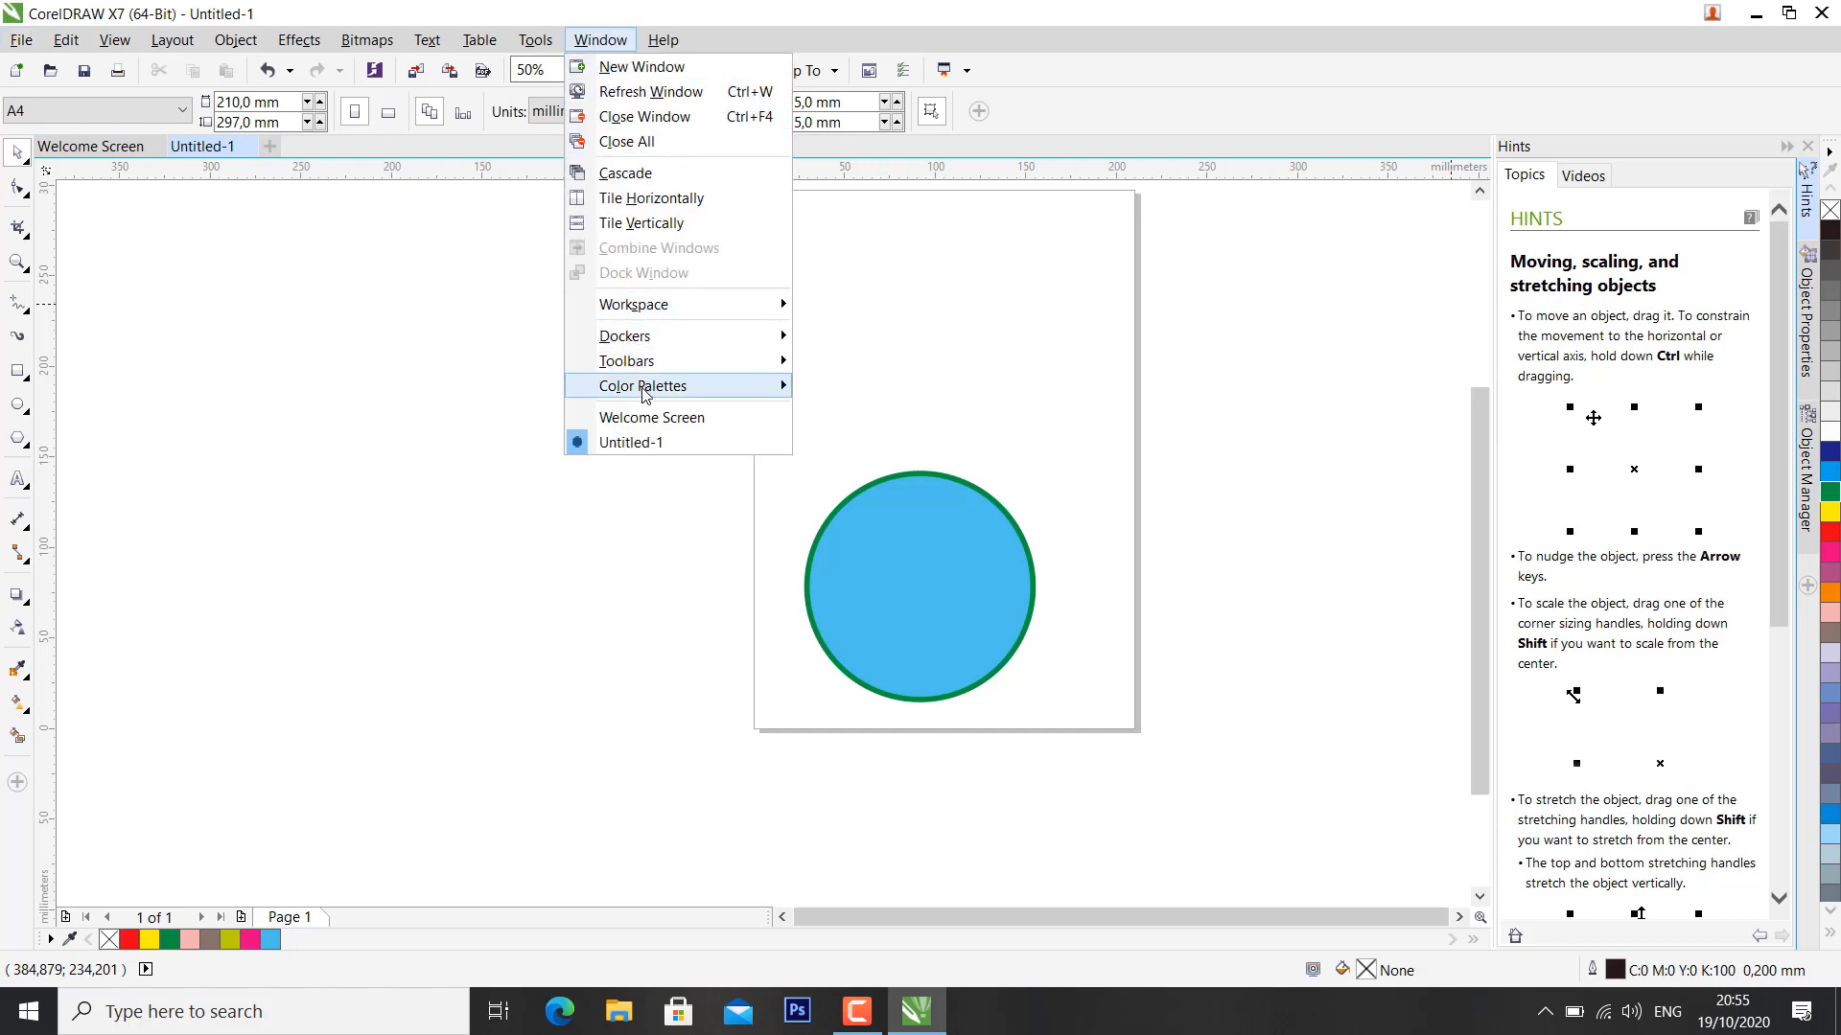
pyautogui.moveTo(648, 396)
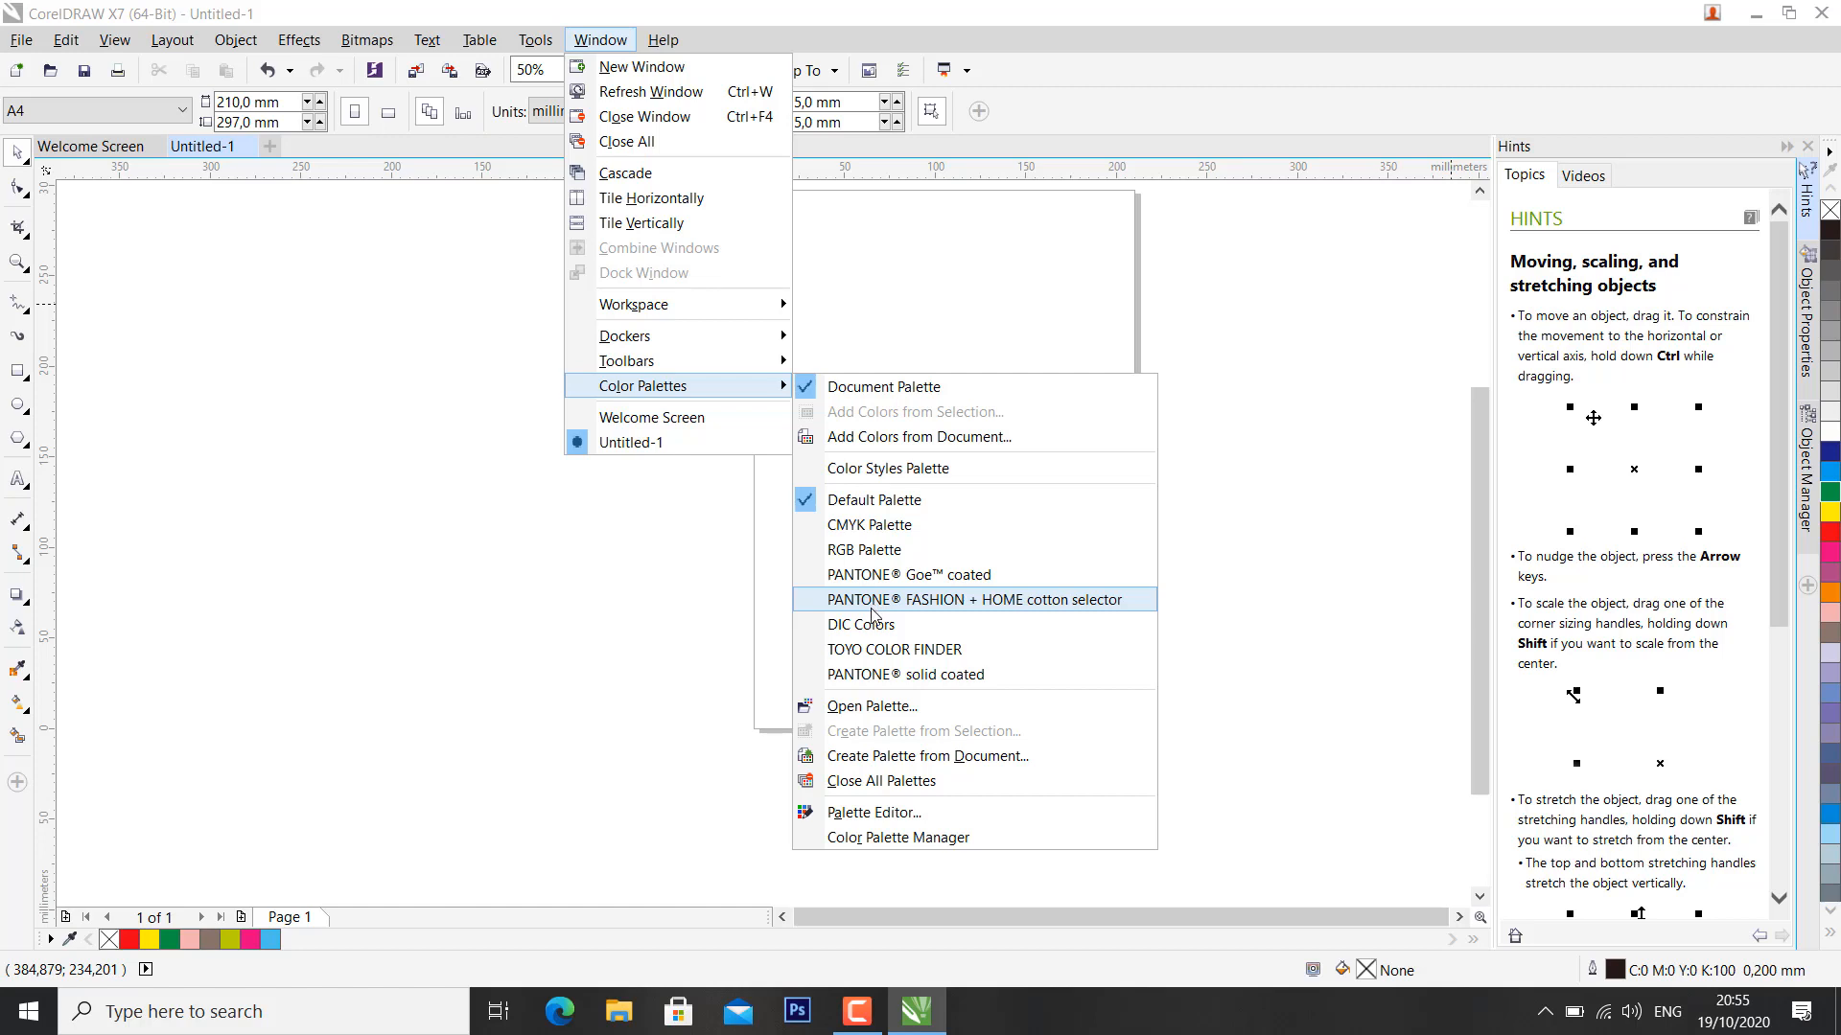
pyautogui.click(866, 527)
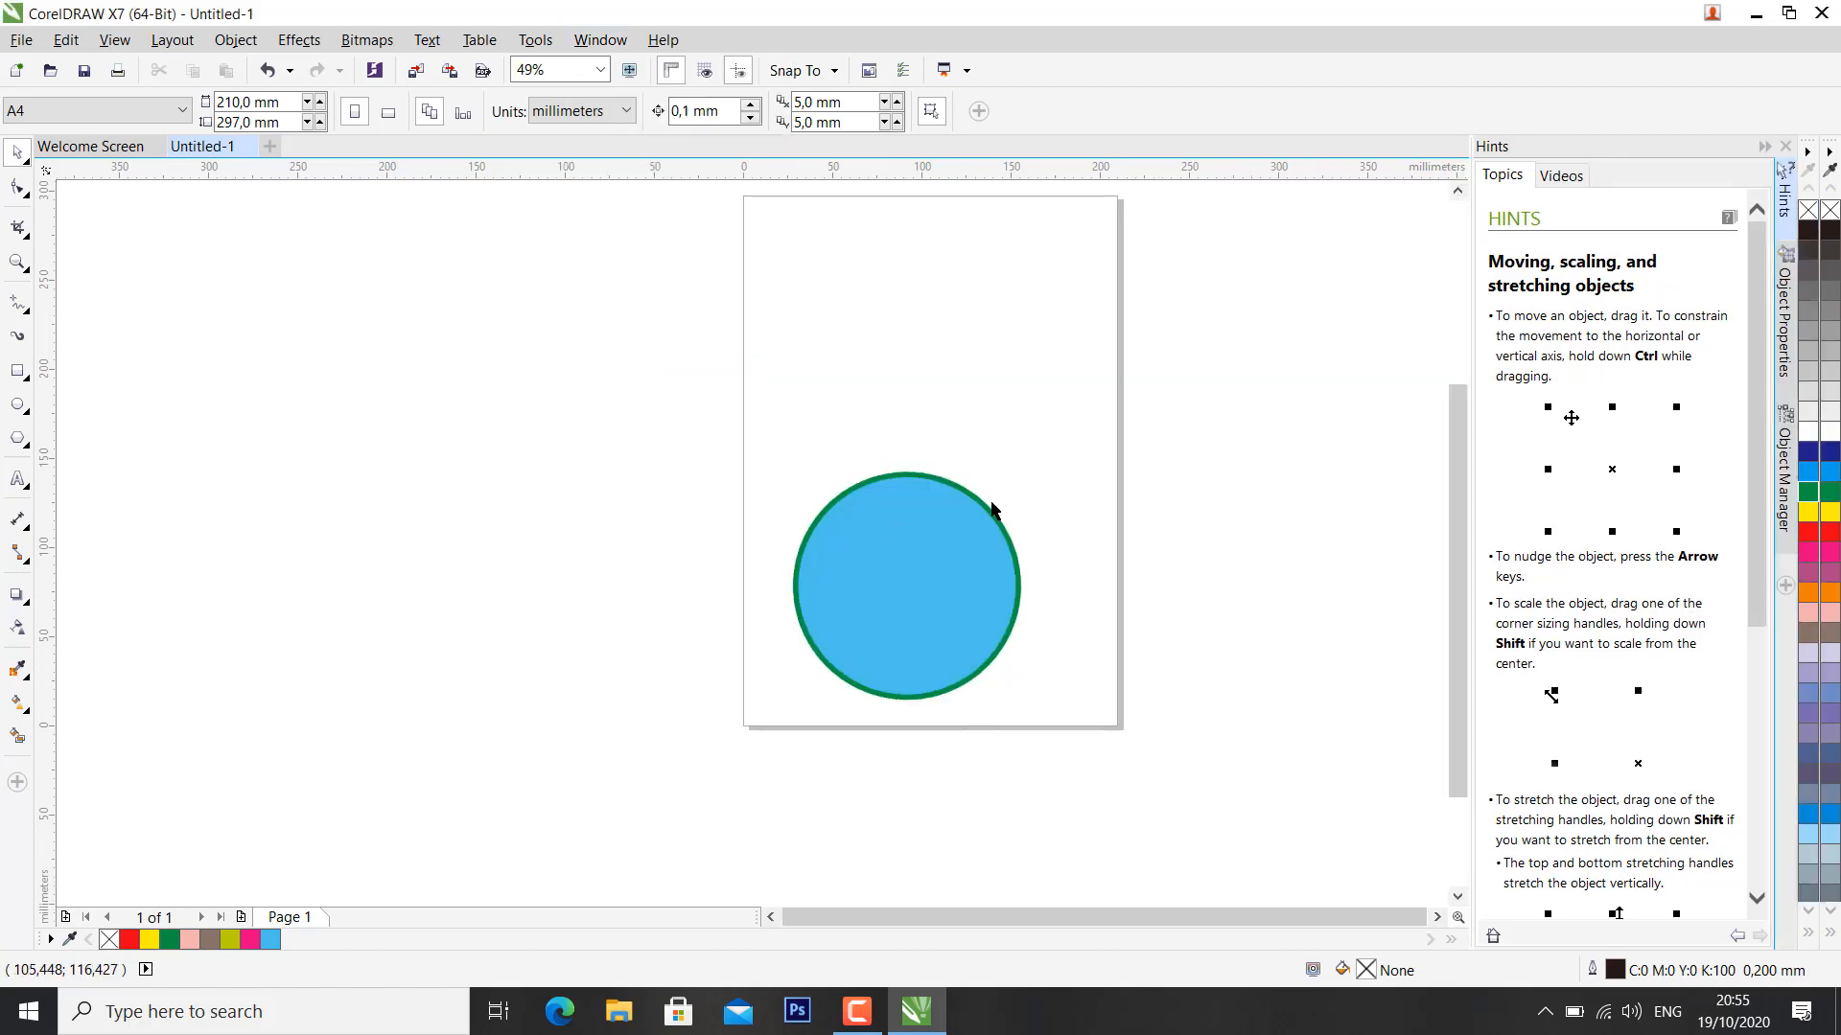
pyautogui.click(600, 39)
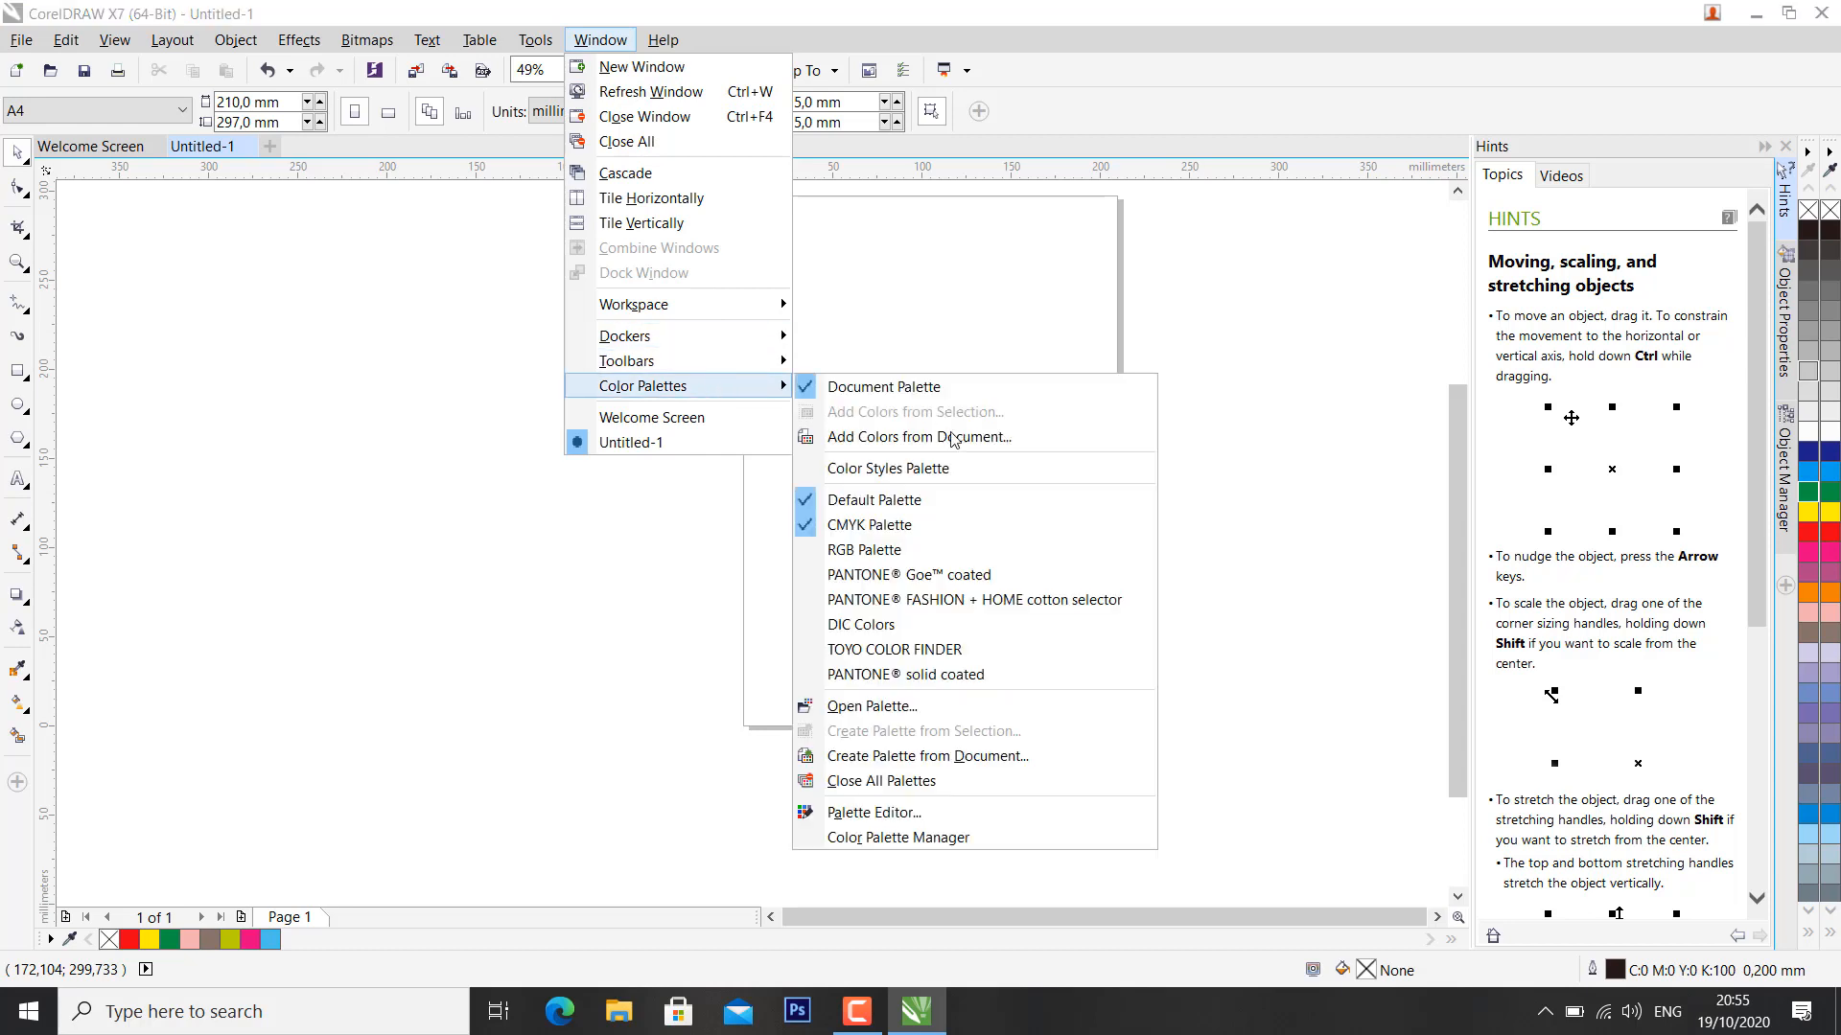
pyautogui.click(867, 550)
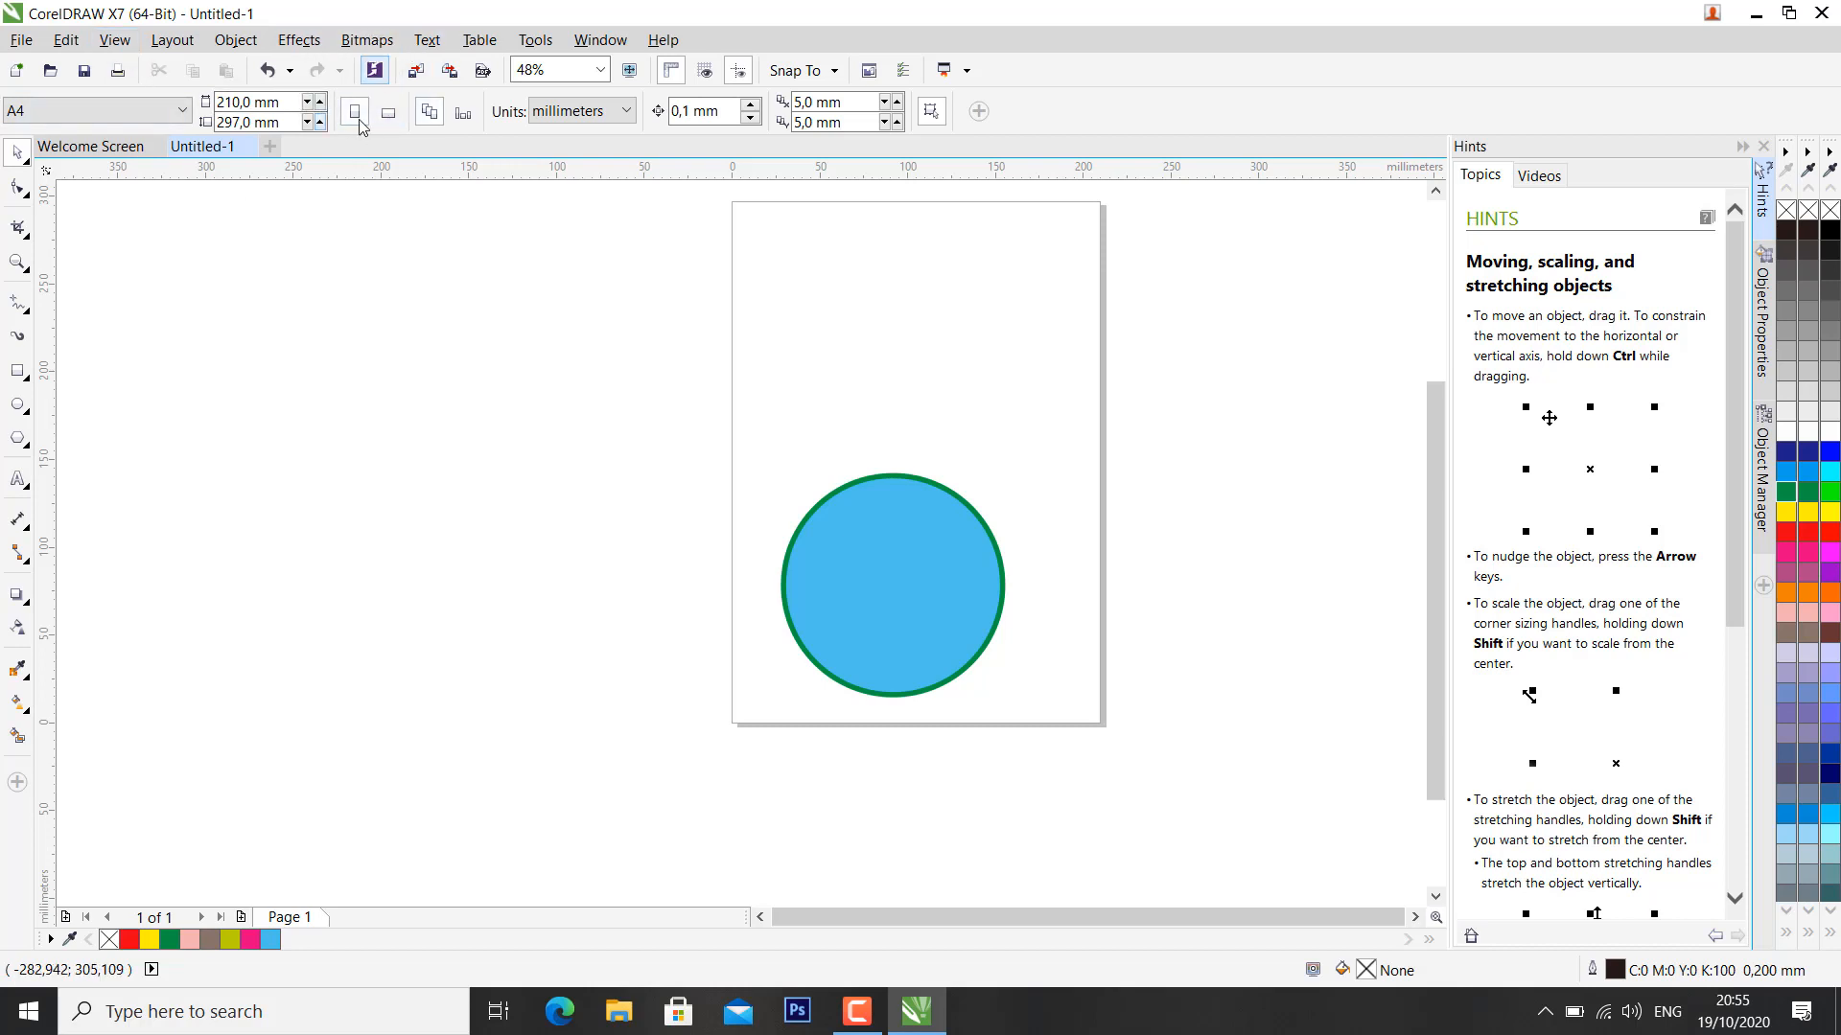
# Step: Hide the menu bar and show it again
pyautogui.rightClick(1141, 75)
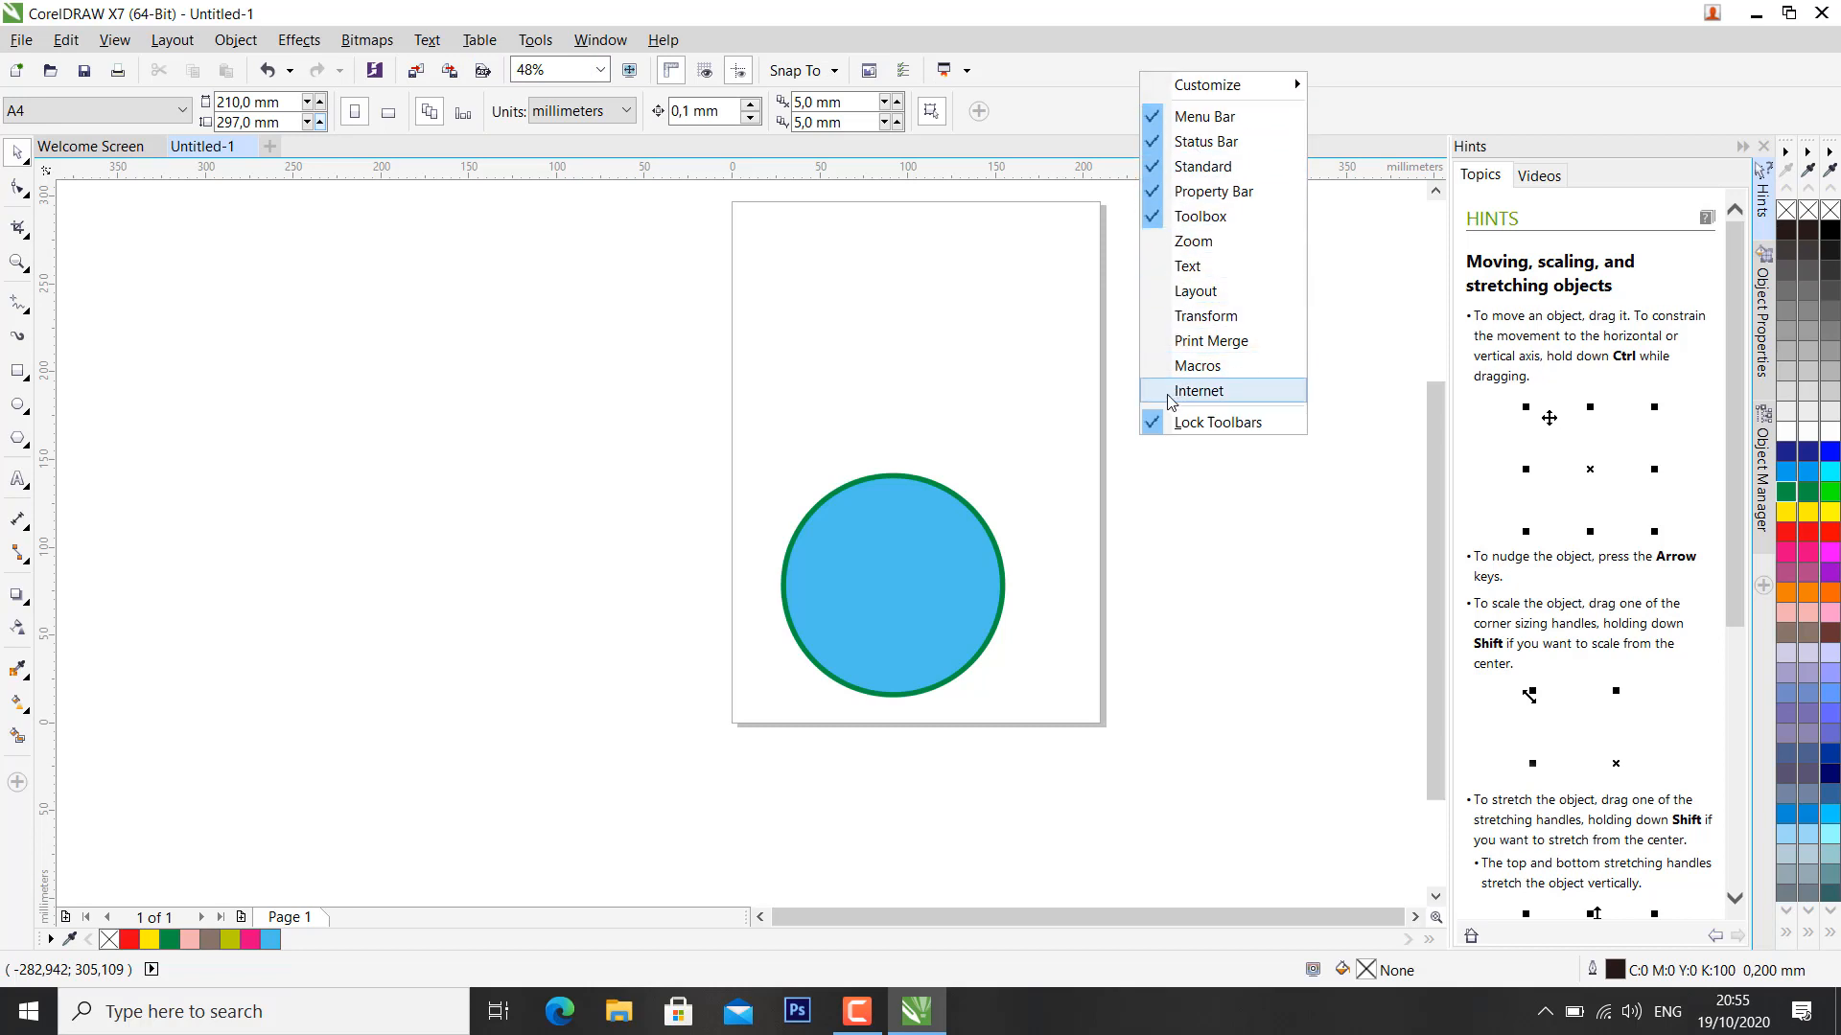
pyautogui.click(1158, 125)
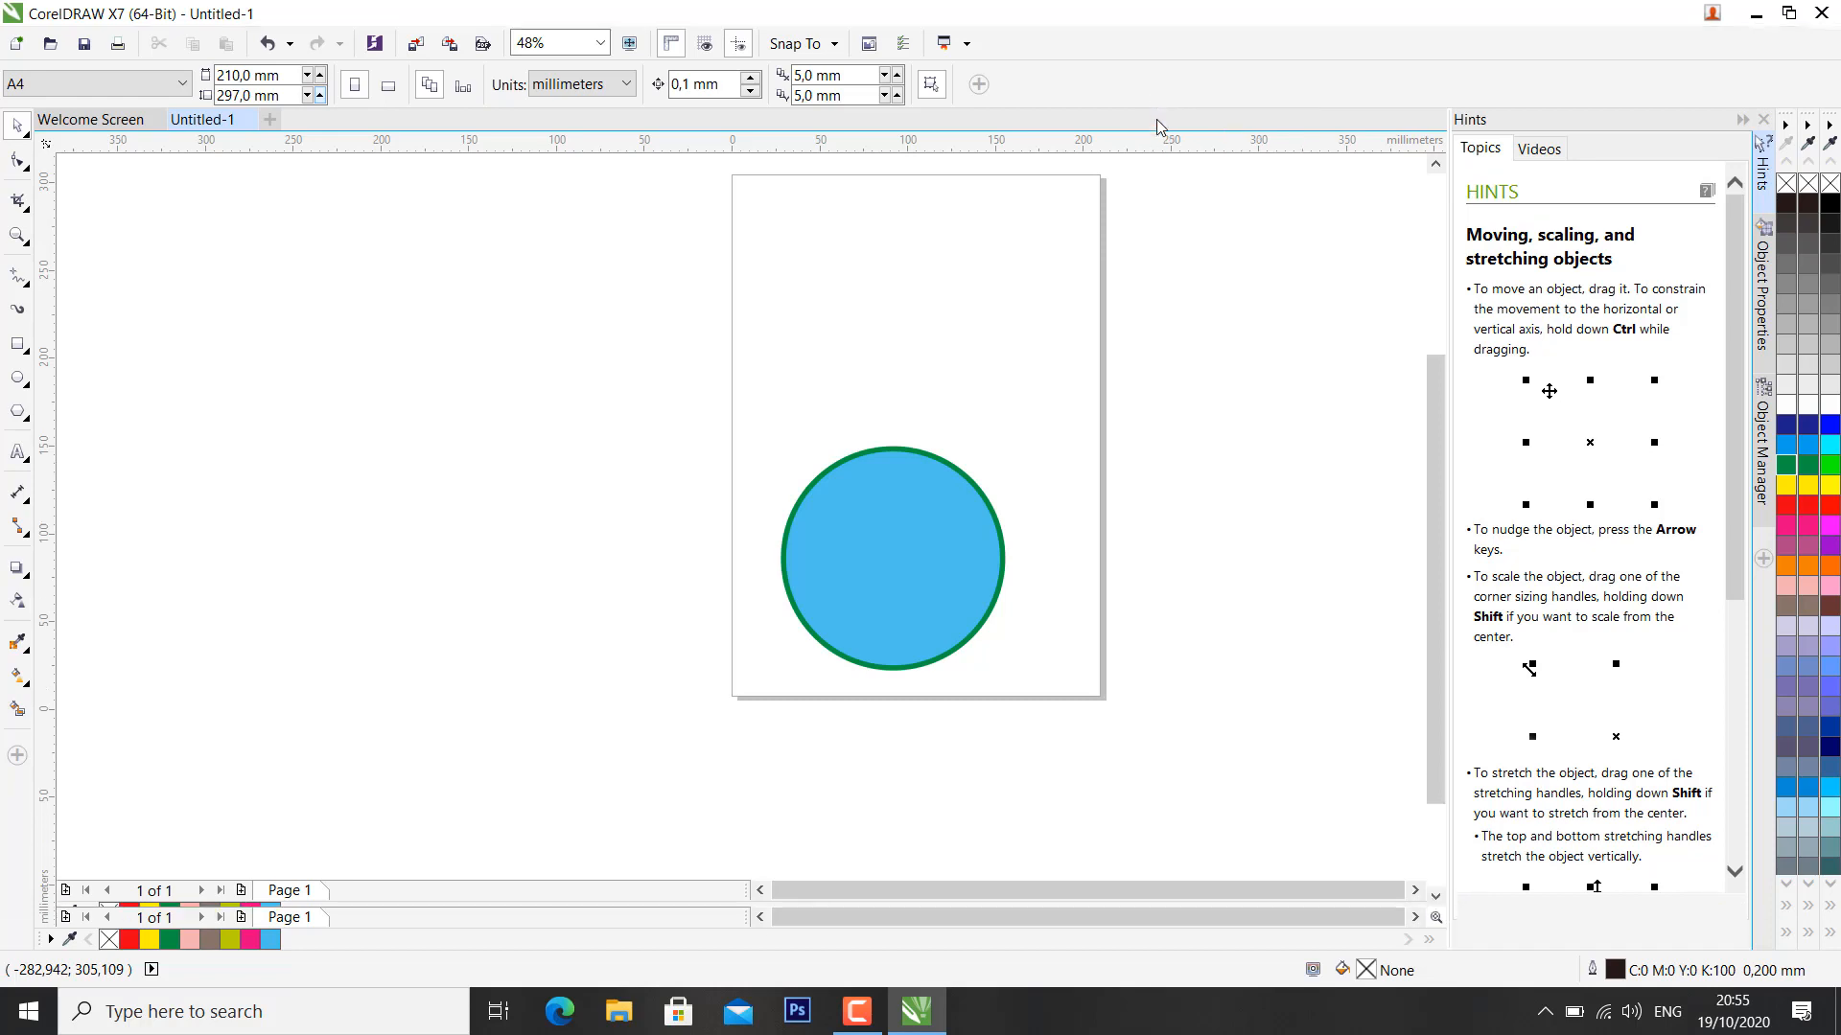
pyautogui.rightClick(1121, 58)
pyautogui.click(1164, 101)
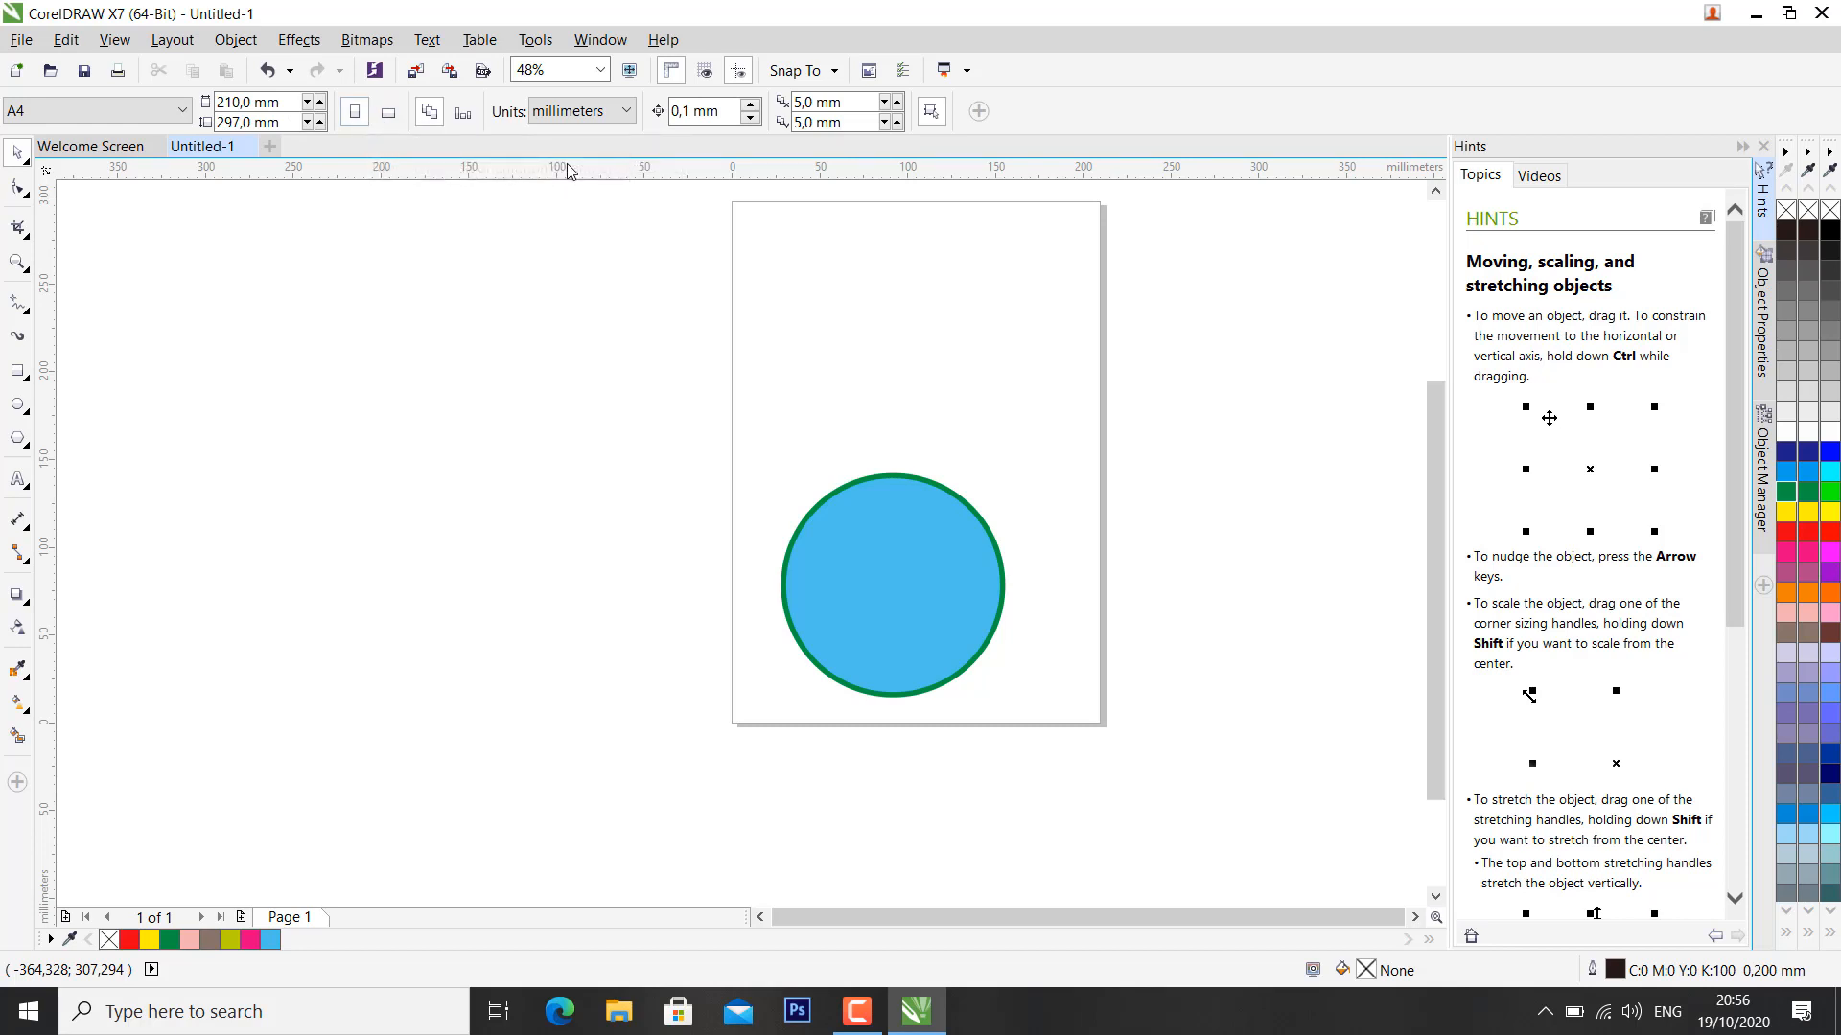
# Step: Change the document's measurement units to centimeters
pyautogui.click(537, 114)
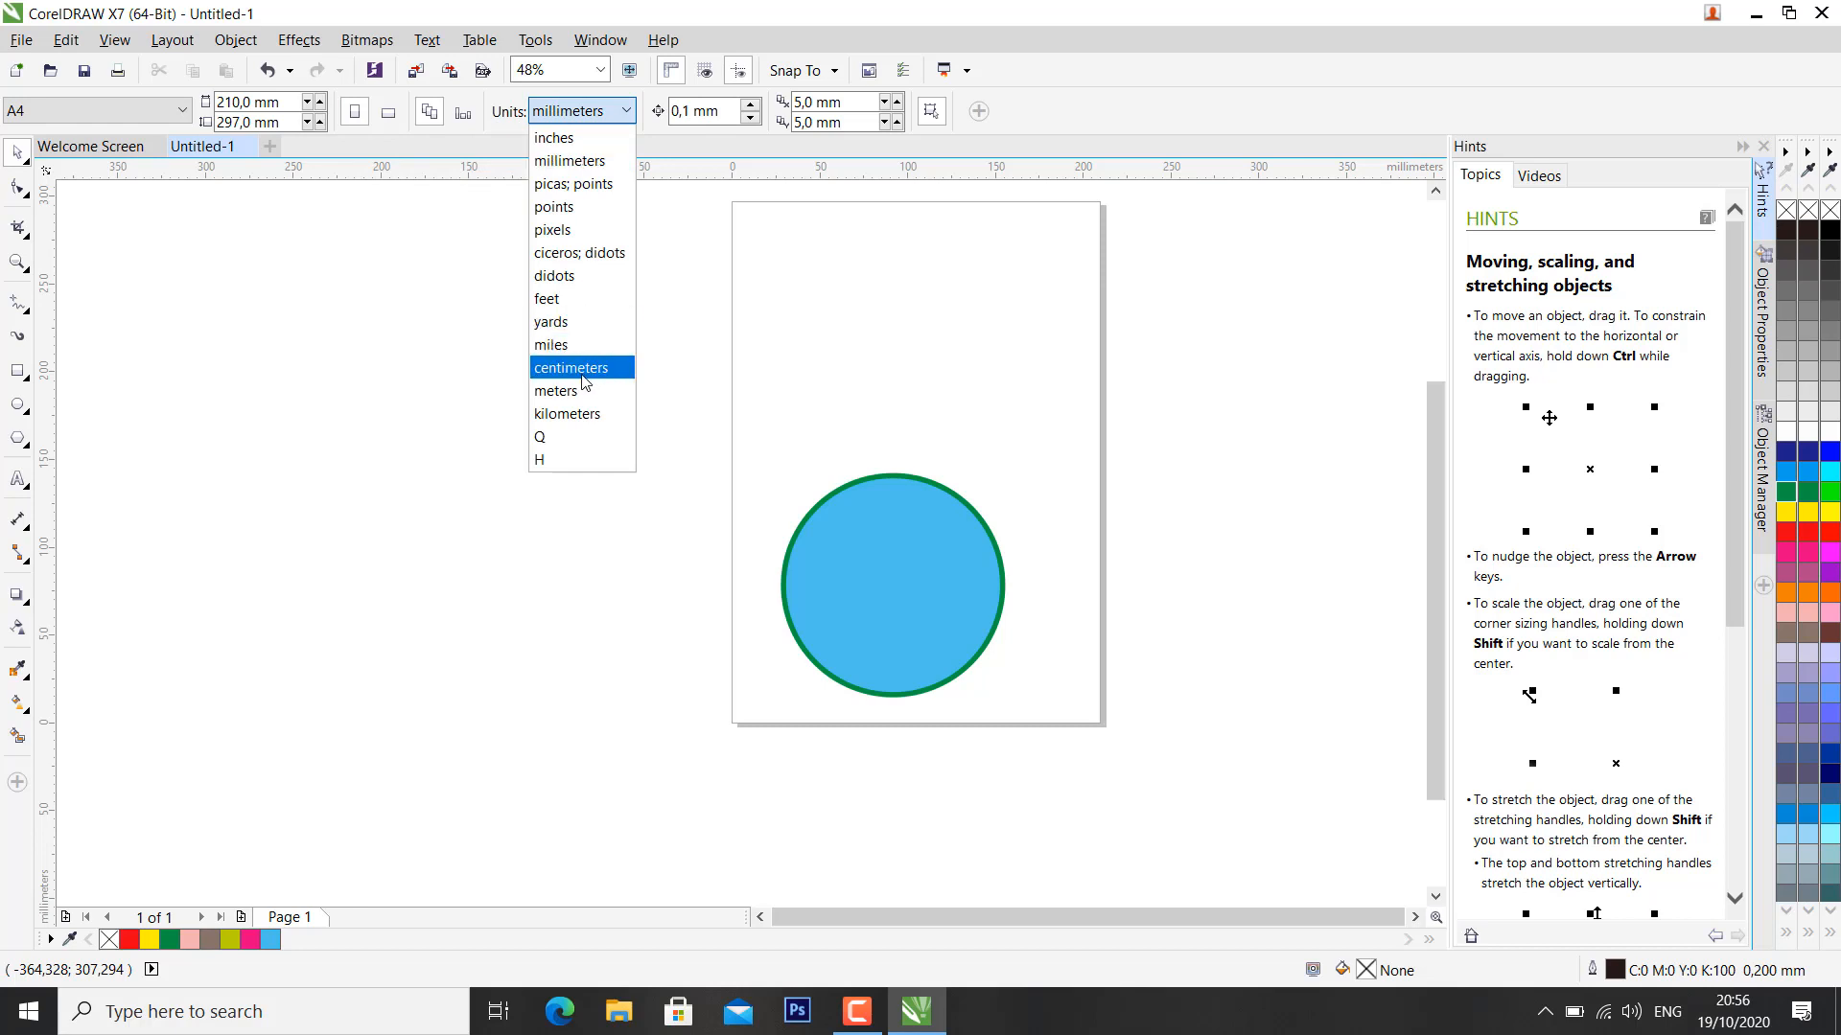
pyautogui.click(582, 368)
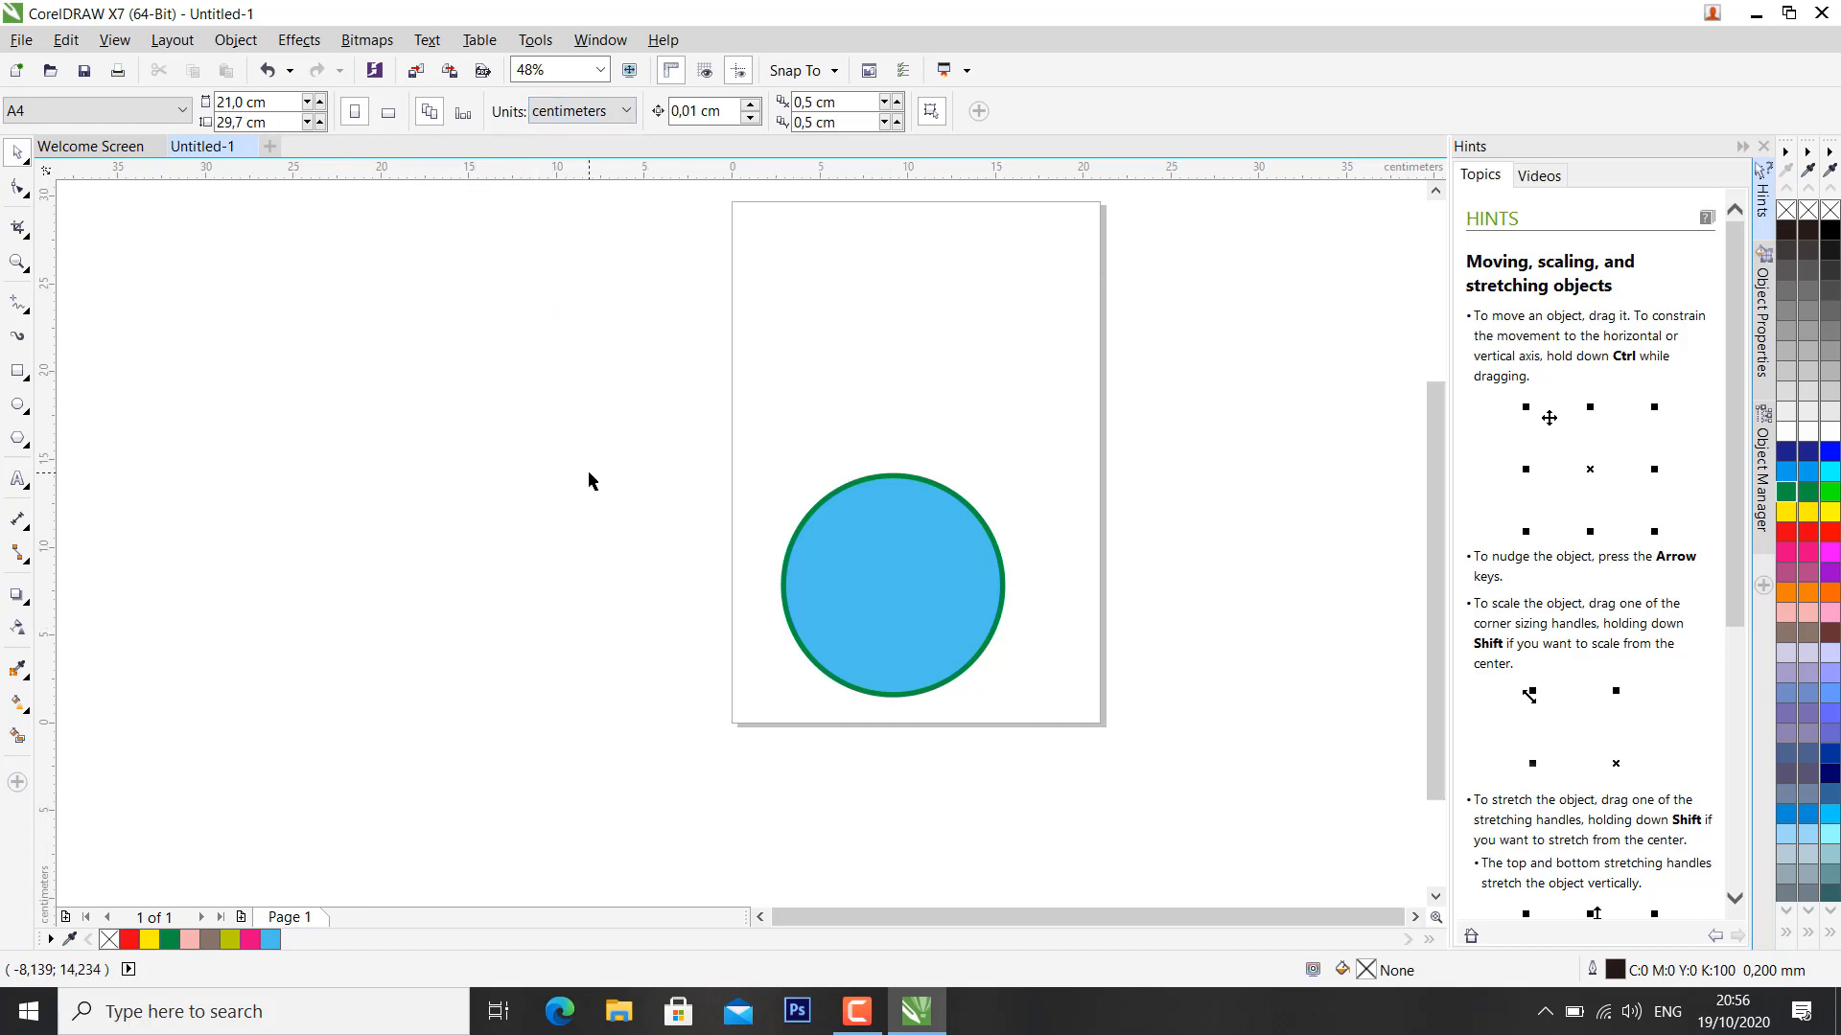
# Step: Move the blue circle to the upper part of the page and remove its fill
pyautogui.moveTo(896, 587); pyautogui.dragTo(907, 352)
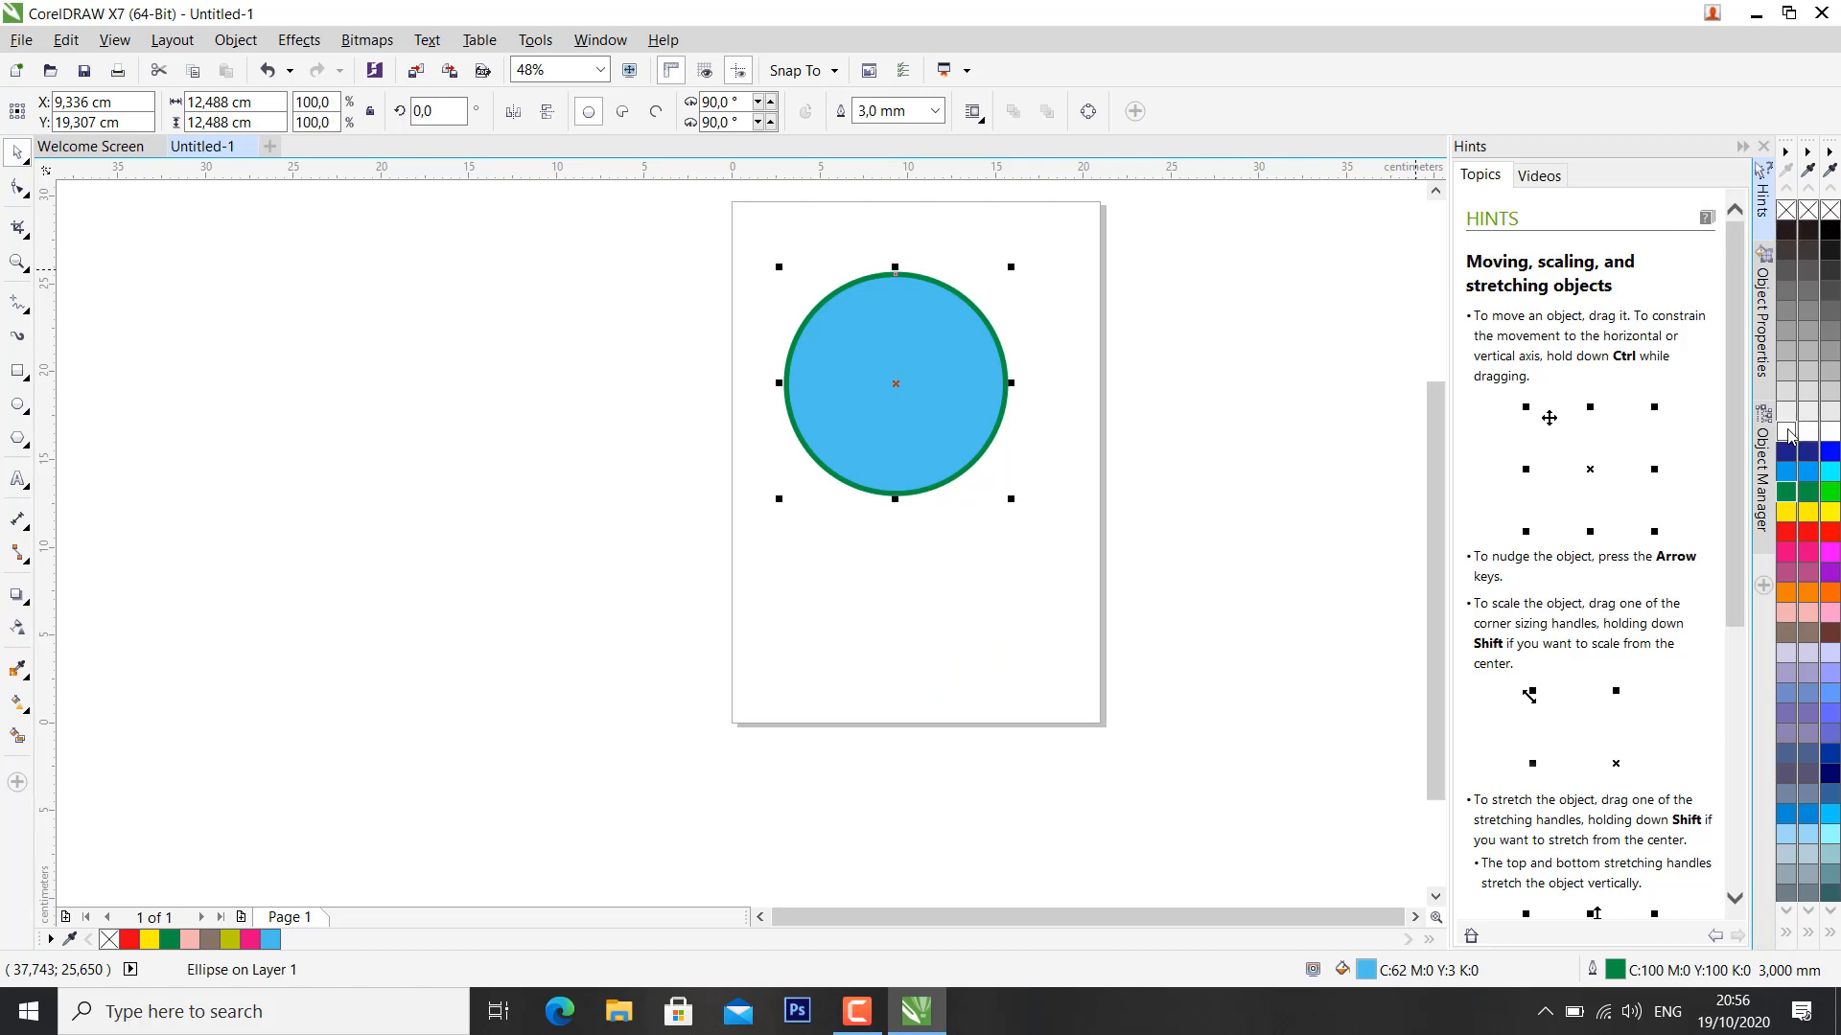
pyautogui.click(1787, 213)
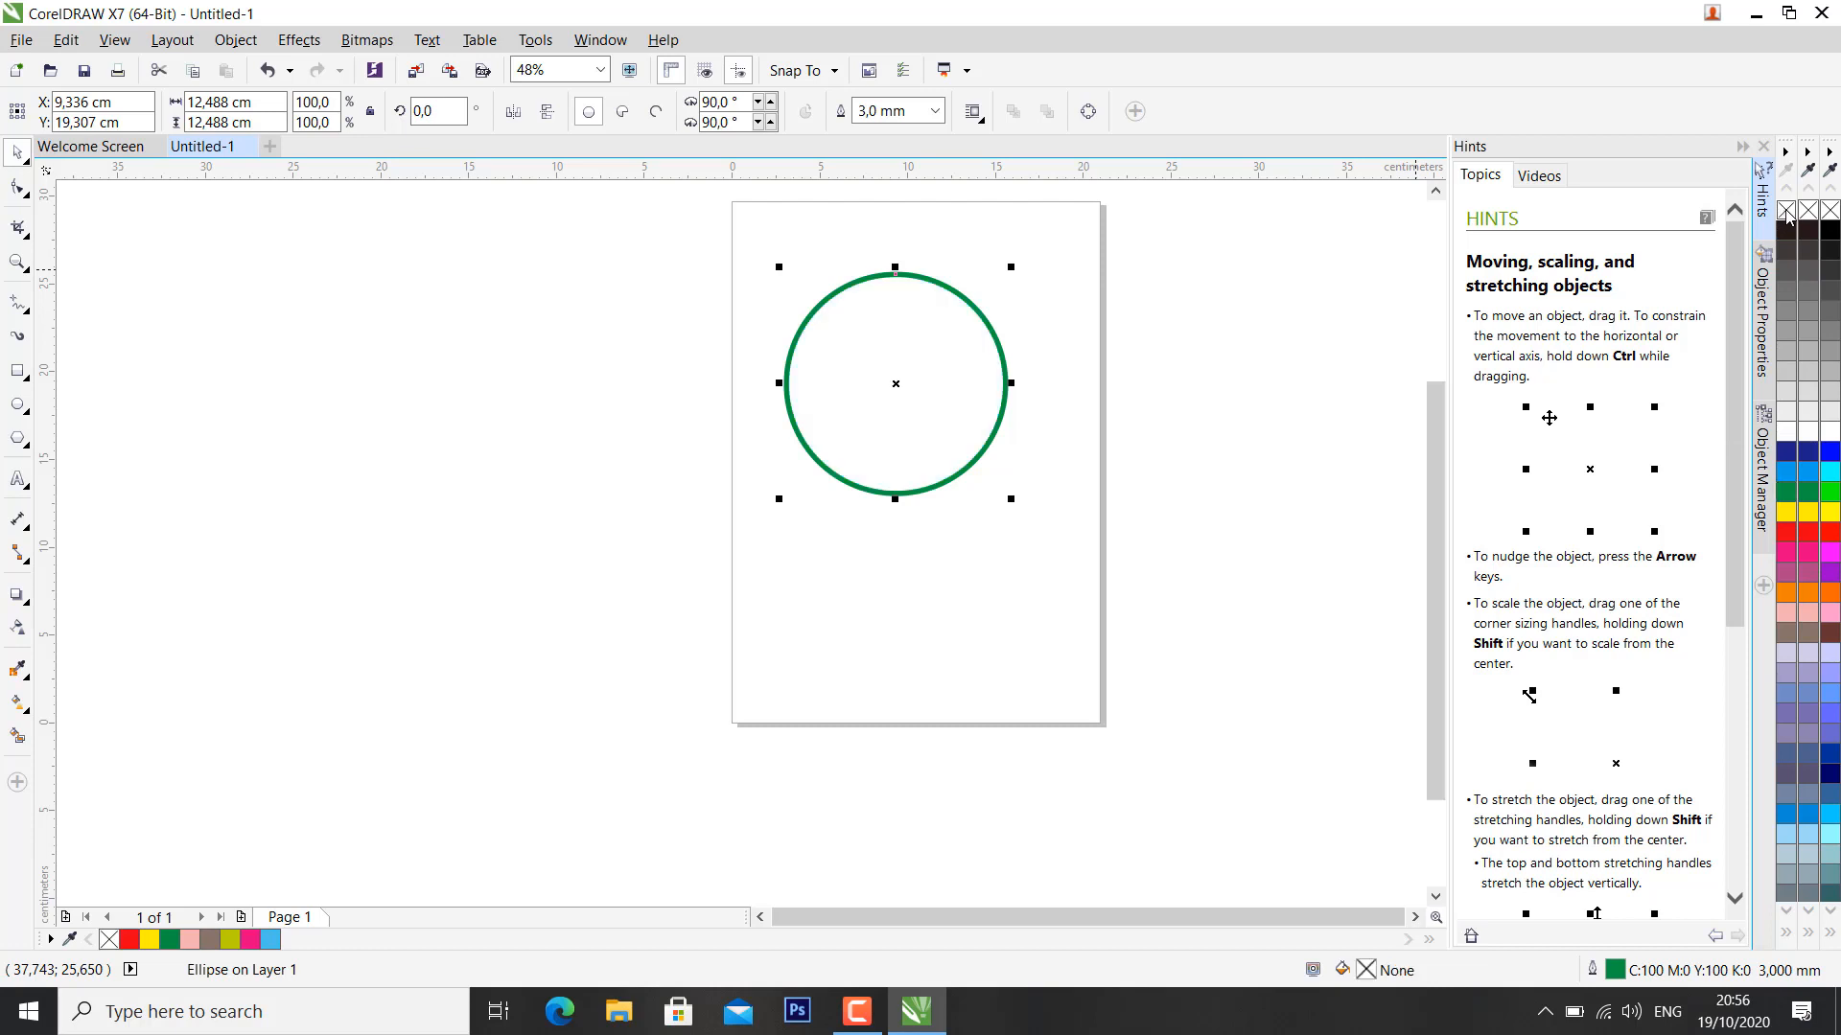
# Step: Set the unfilled circle's outline width to 2.5 mm
pyautogui.click(935, 111)
pyautogui.click(892, 330)
pyautogui.press('Return')
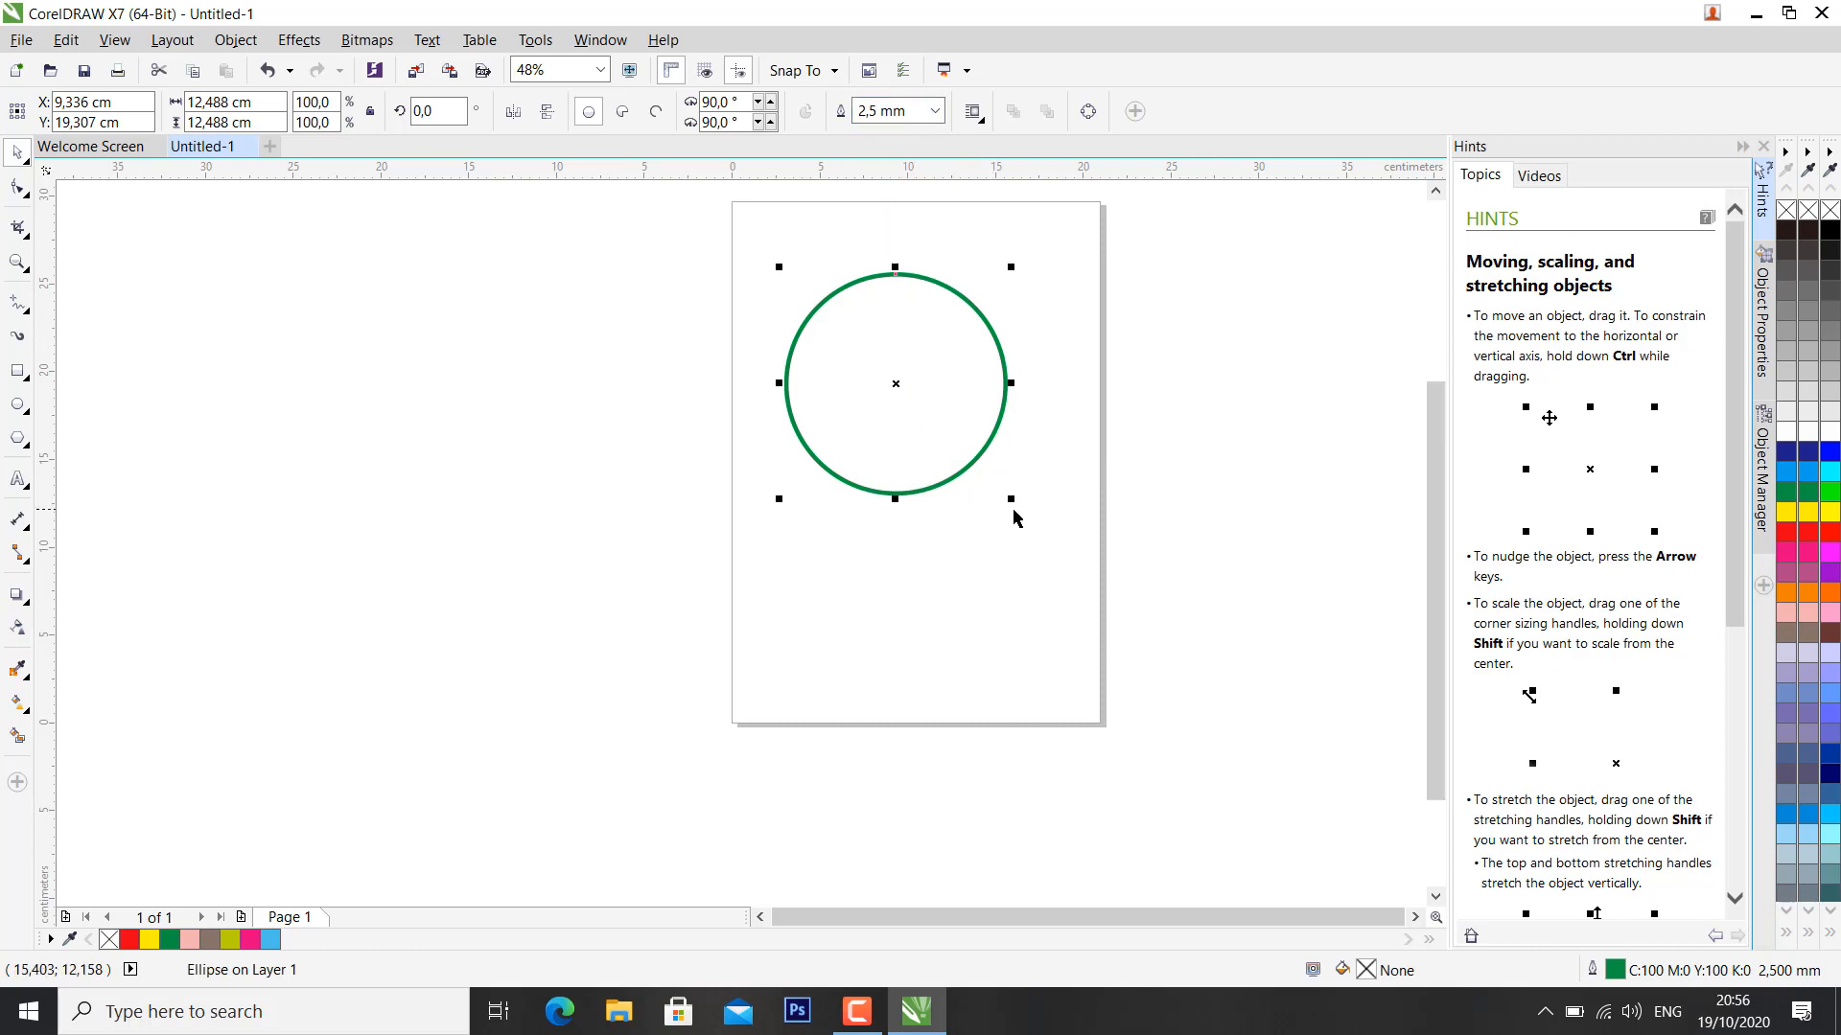
# Step: Enlarge the circle proportionally to about 16.9 cm in diameter and centre it on the page
pyautogui.moveTo(1010, 498); pyautogui.dragTo(1089, 614)
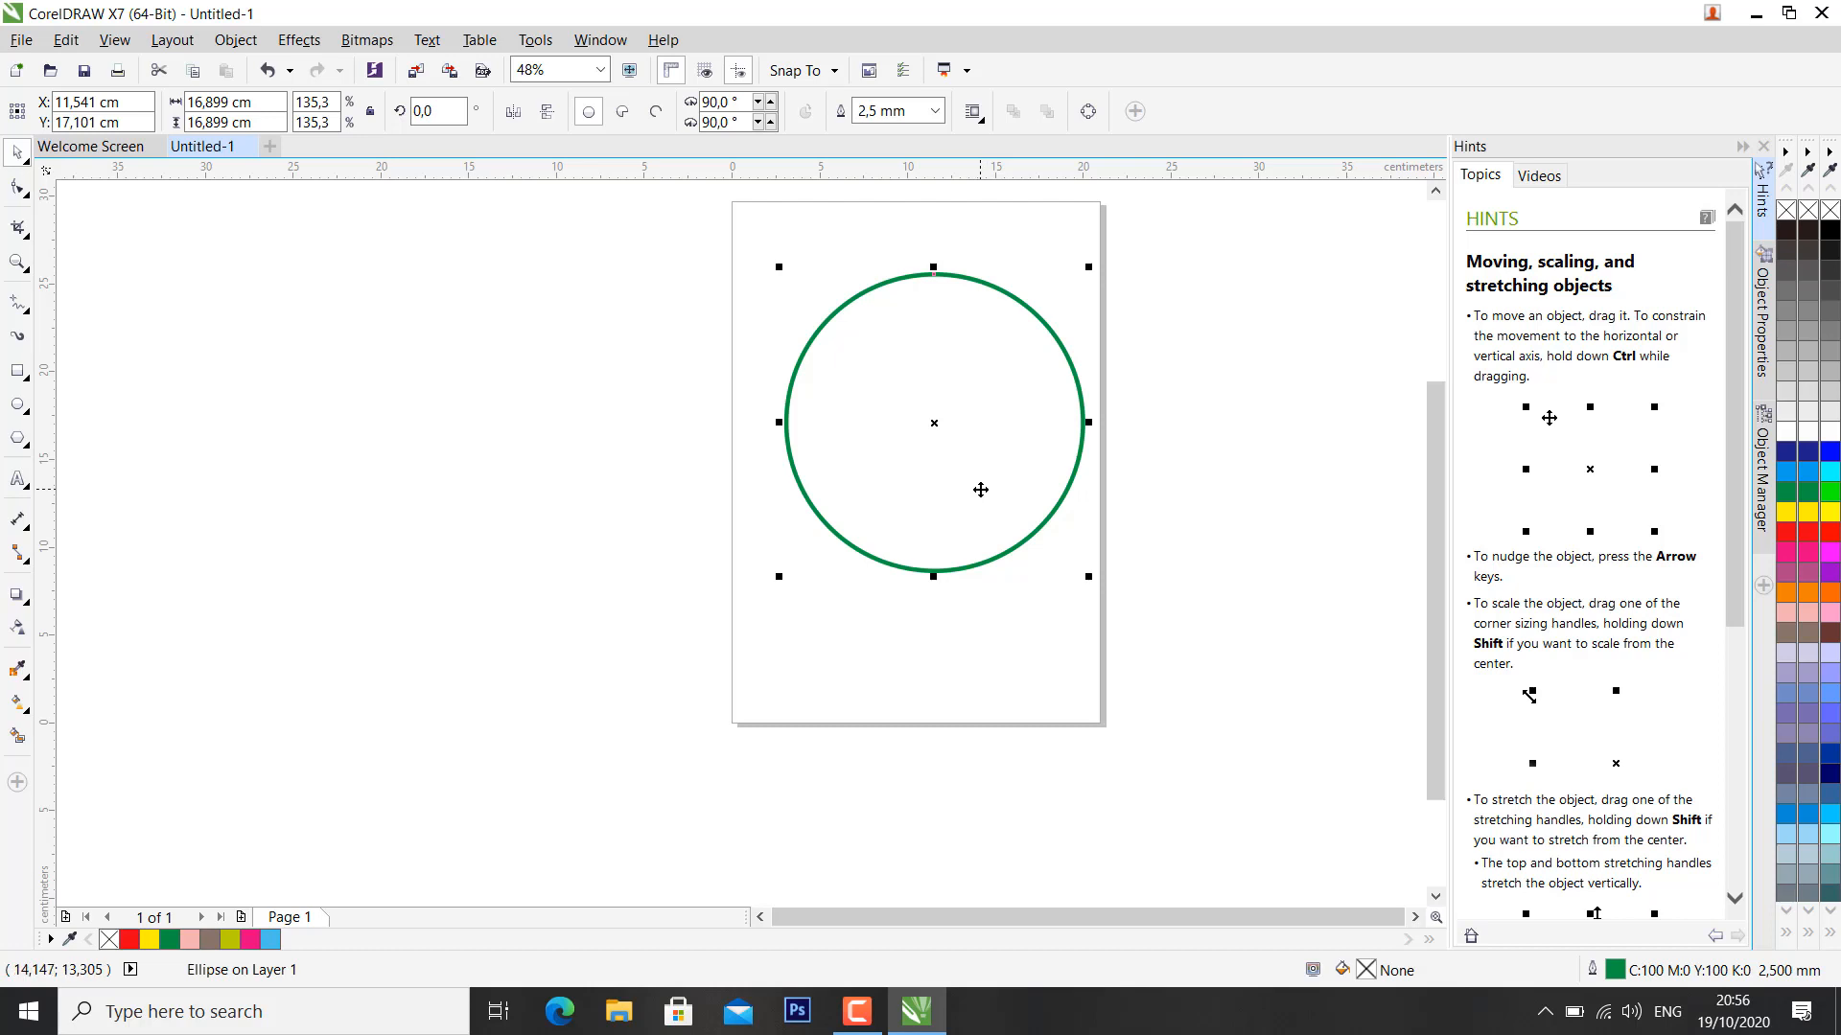
pyautogui.press('p')
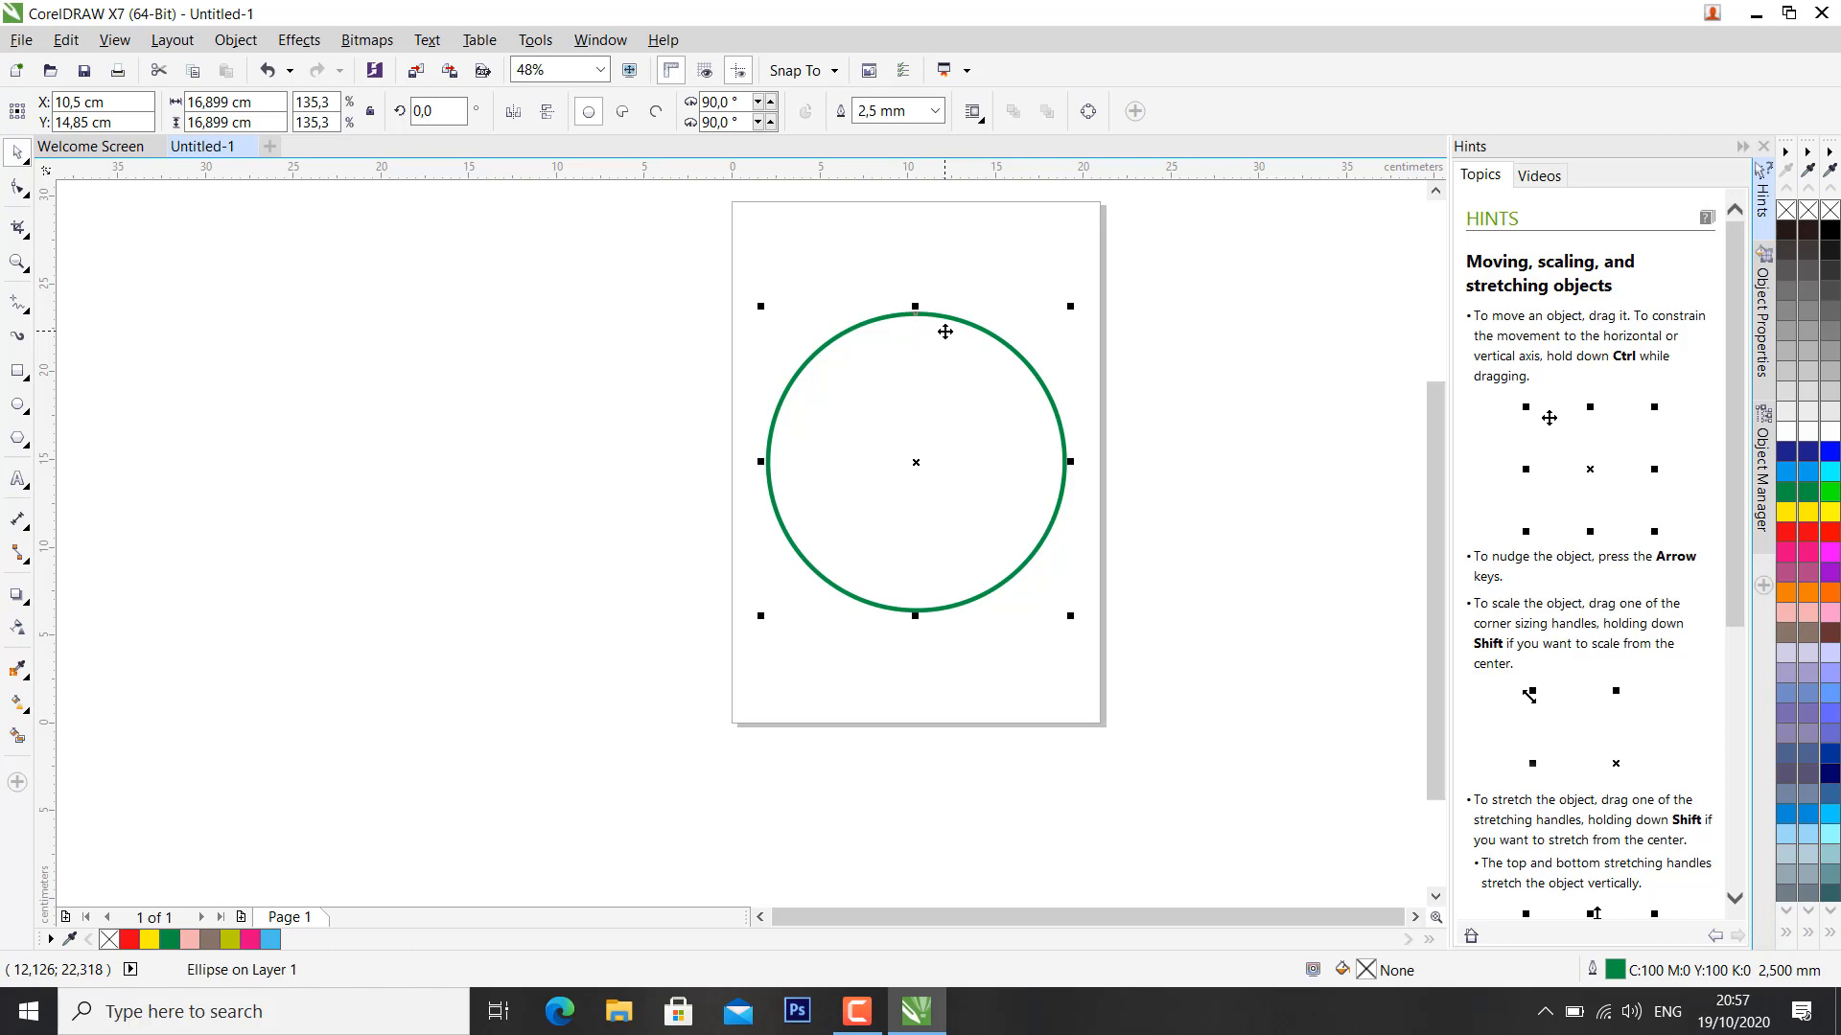
# Step: Place two copies of the green-outlined circle off the page to its left, the second partly overlapping the first
pyautogui.hotkey('ctrl', 'c')
pyautogui.moveTo(840, 395); pyautogui.dragTo(506, 412)
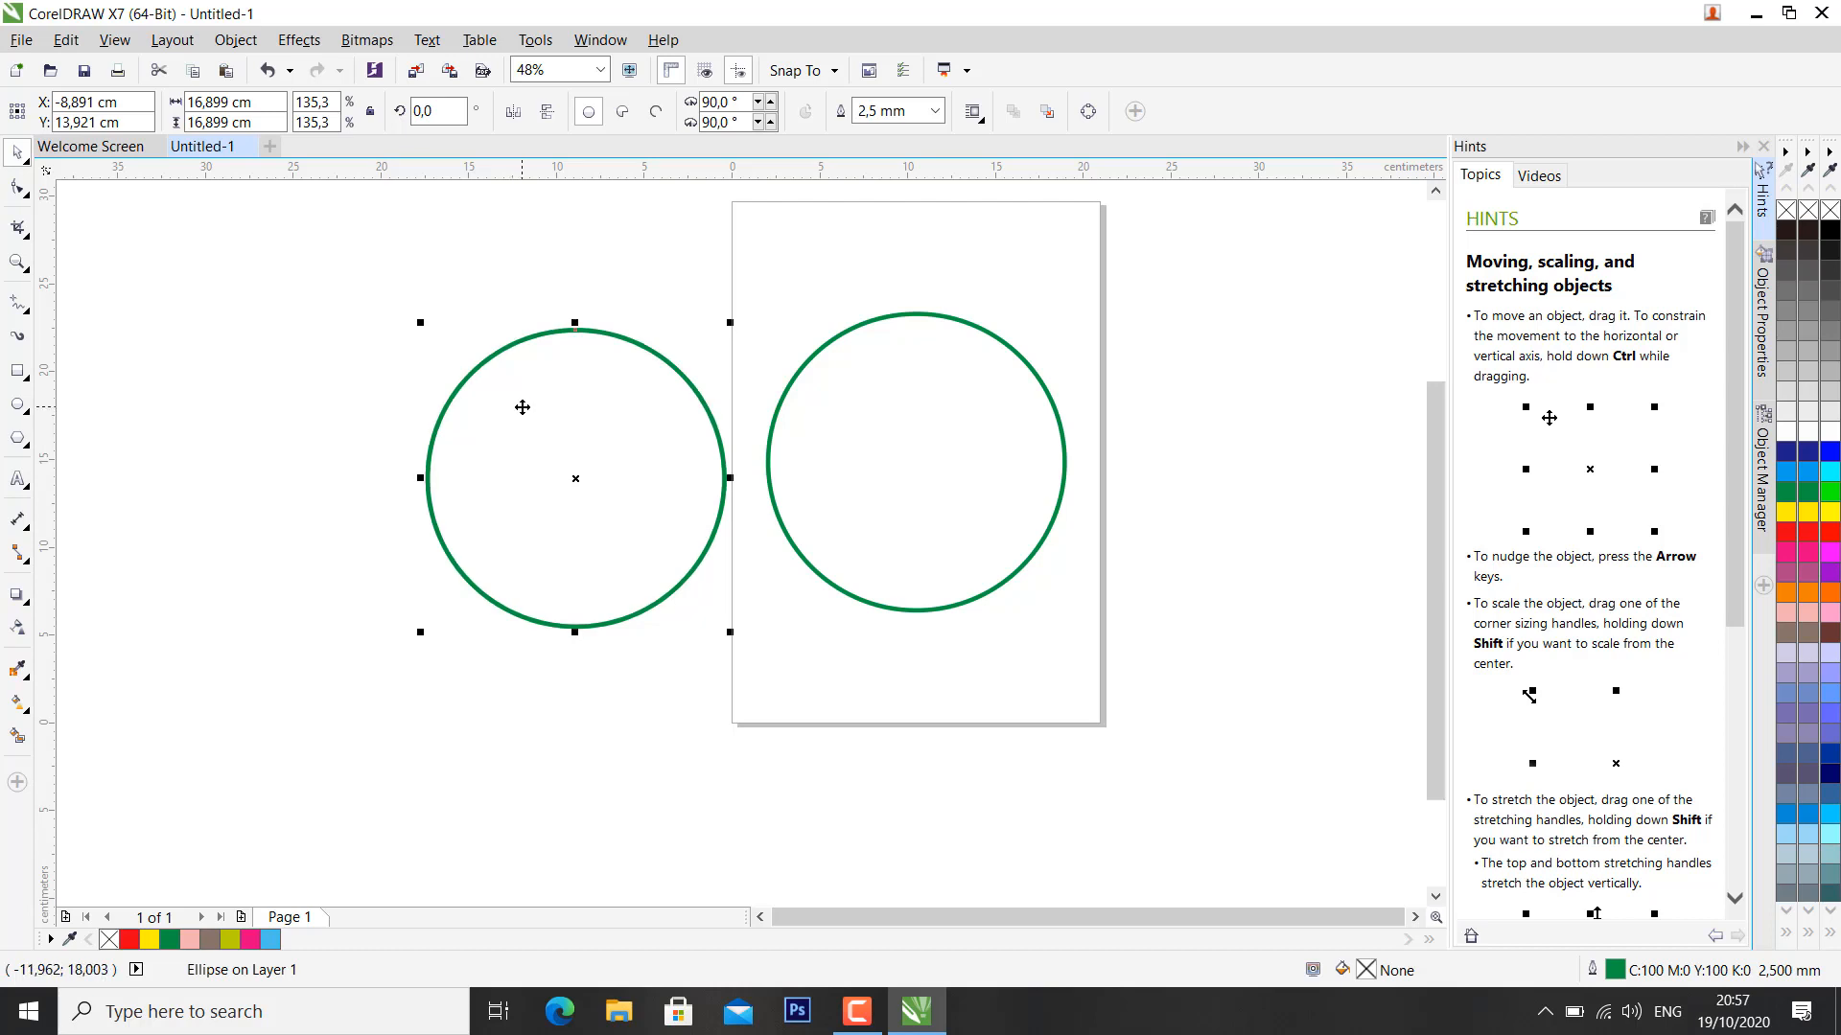
pyautogui.moveTo(521, 458); pyautogui.dragTo(278, 472)
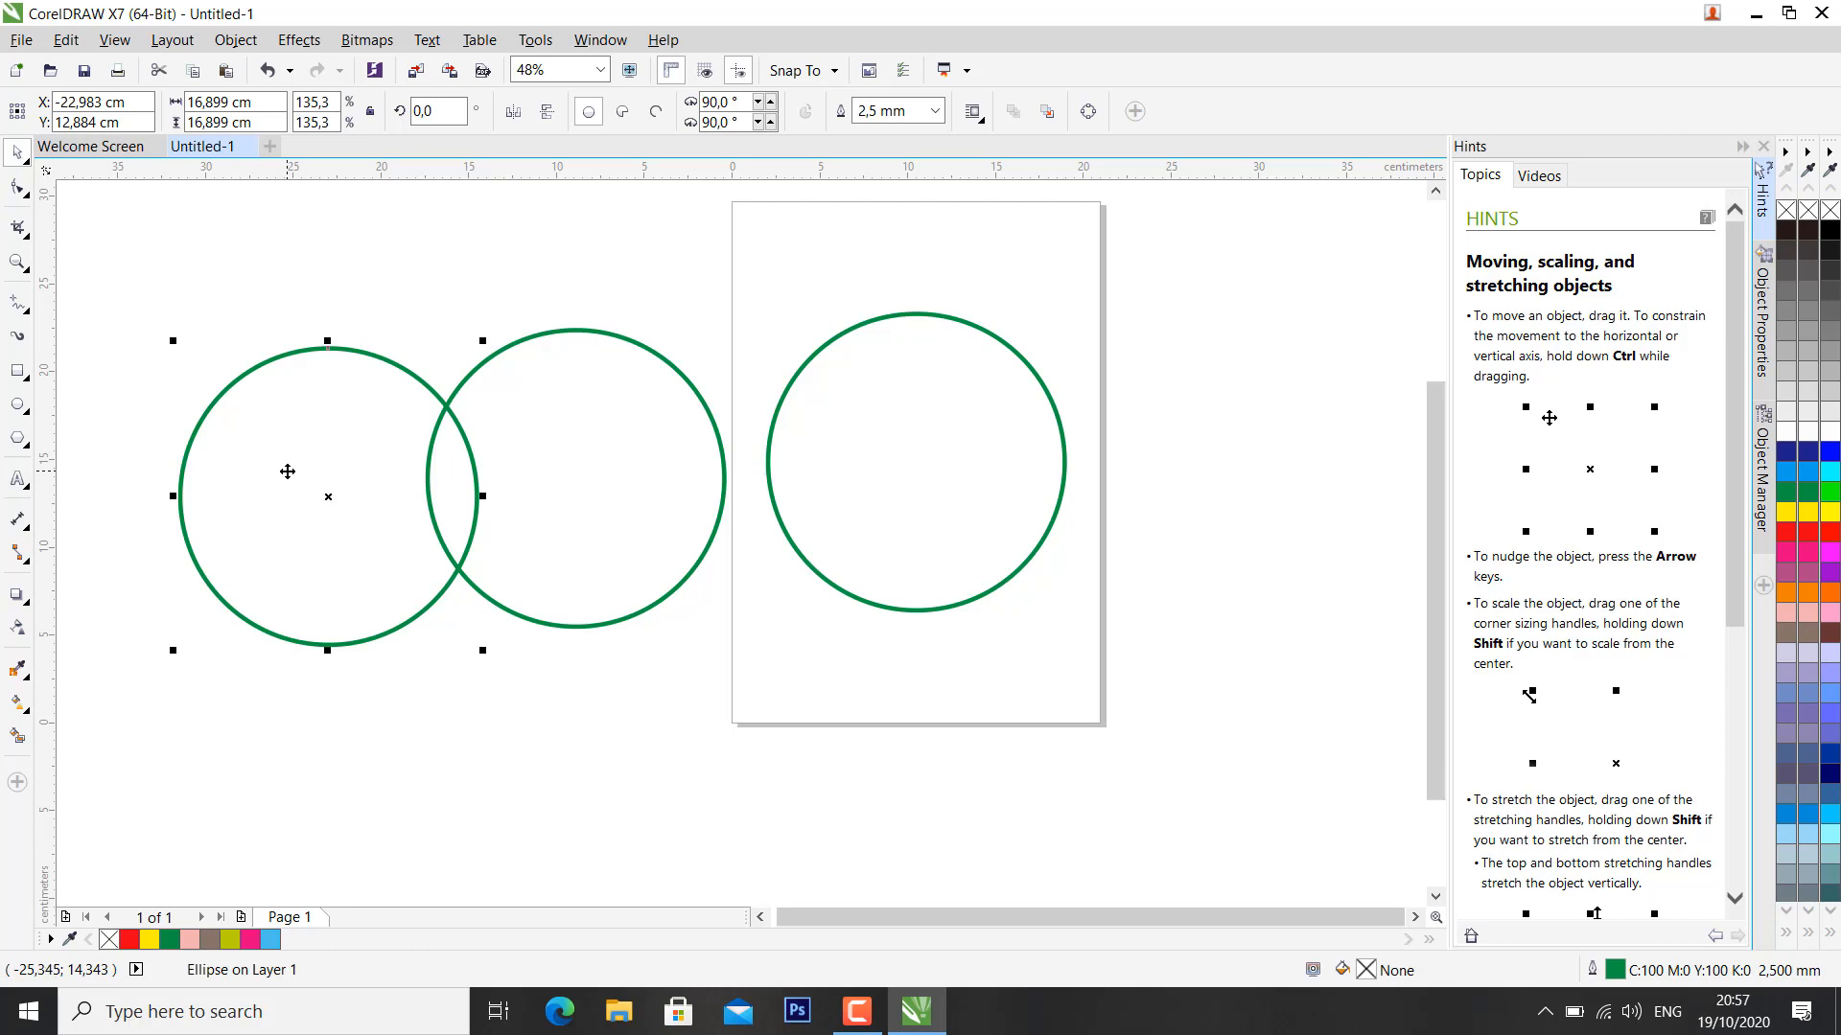
# Step: Create a smaller concentric copy of the page's green circle, about 10.9 cm in diameter
pyautogui.click(974, 460)
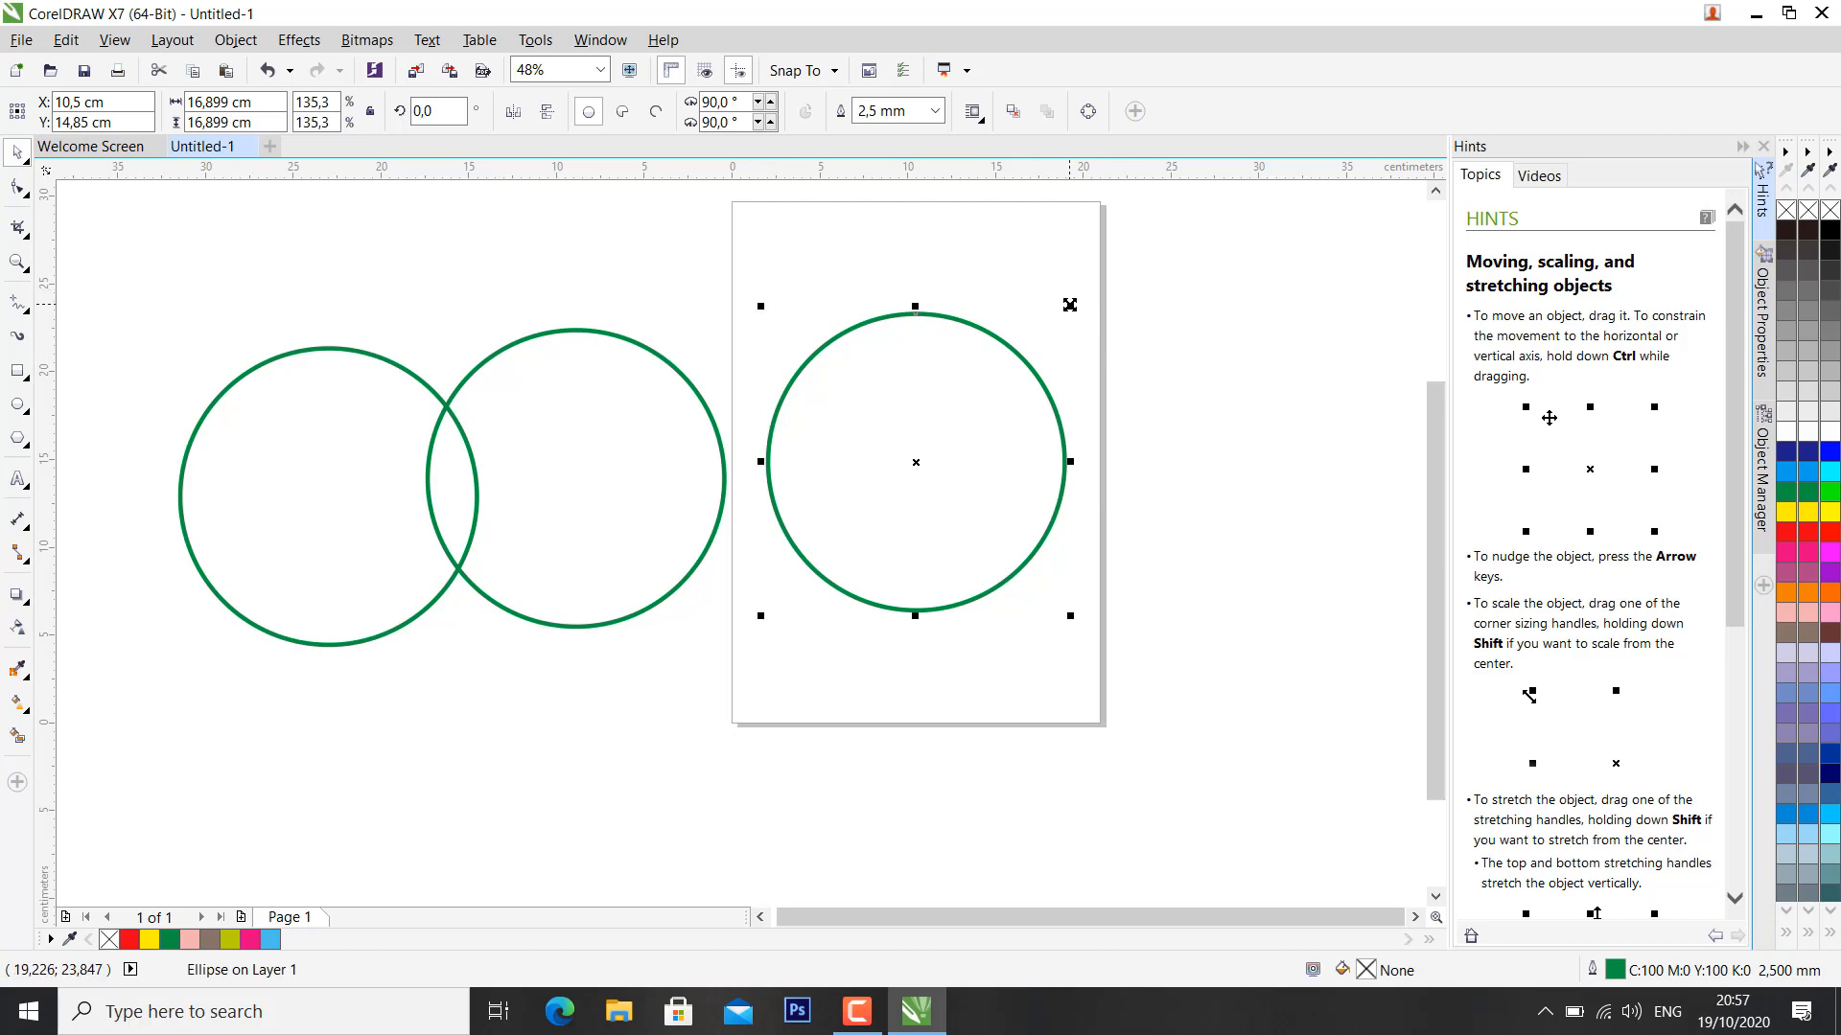
pyautogui.scroll(2, 1070, 305)
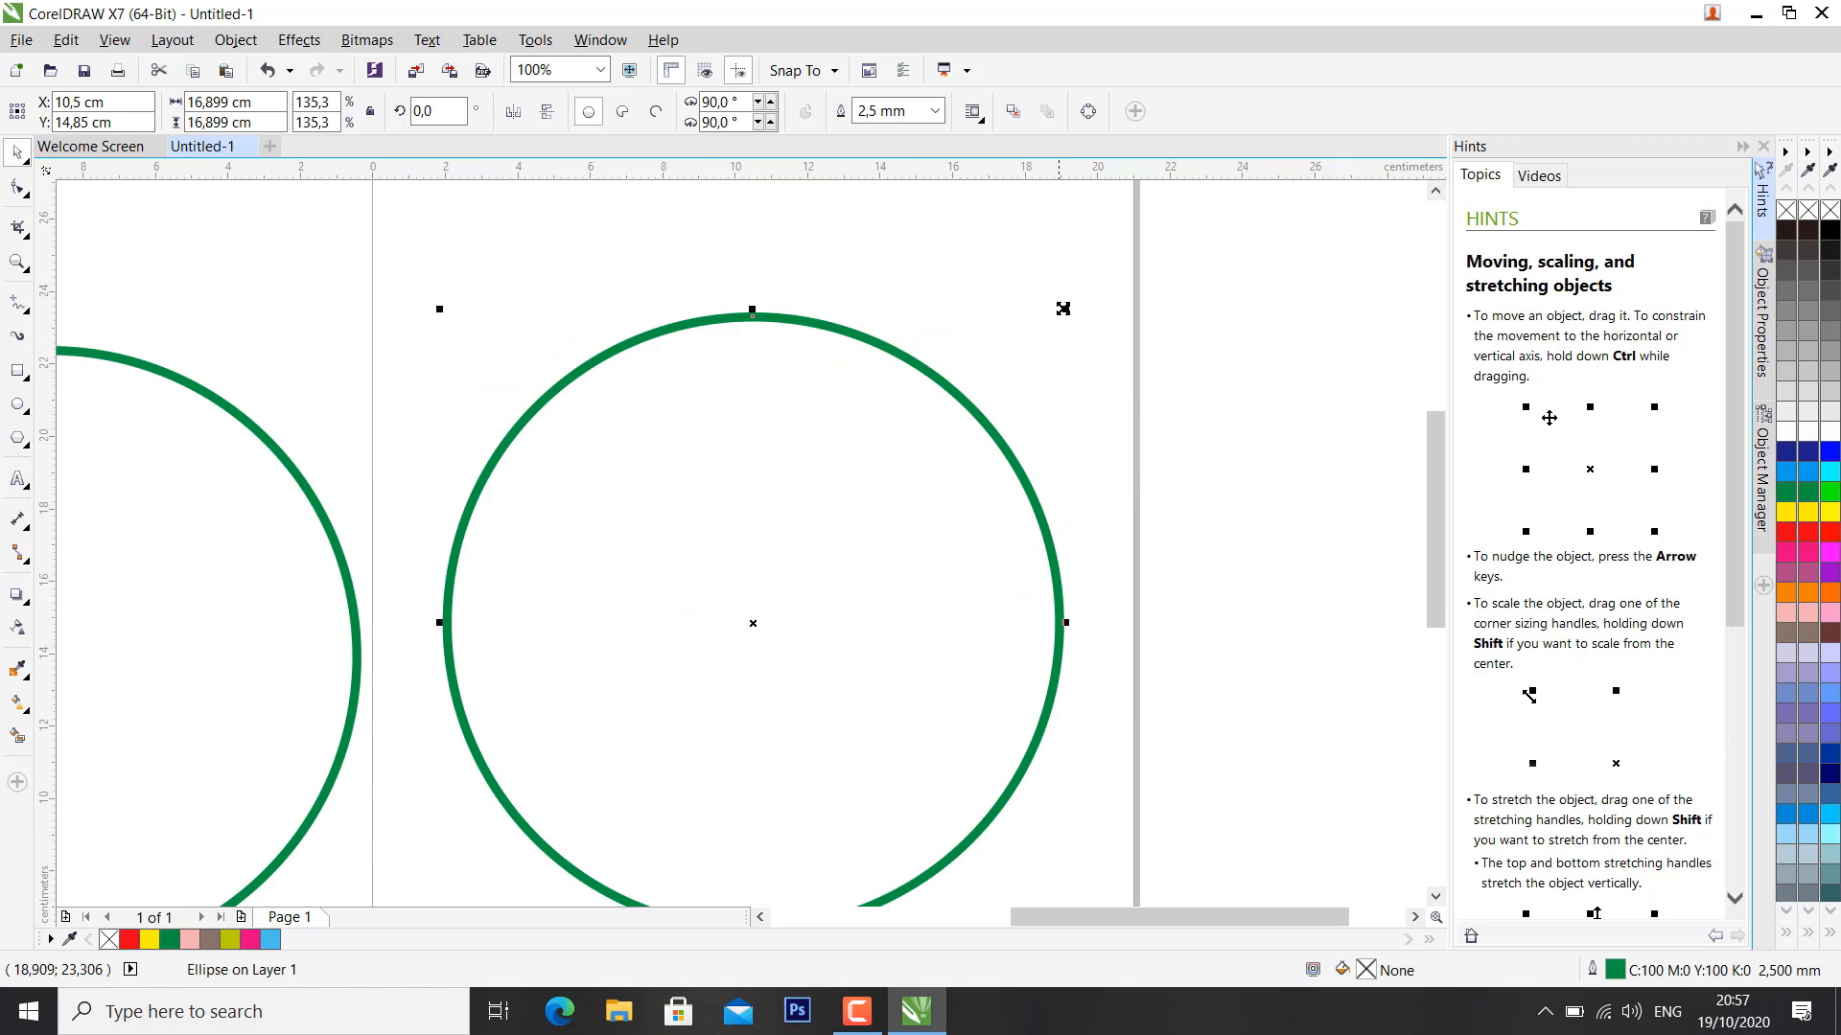
pyautogui.moveTo(1065, 307); pyautogui.dragTo(994, 420)
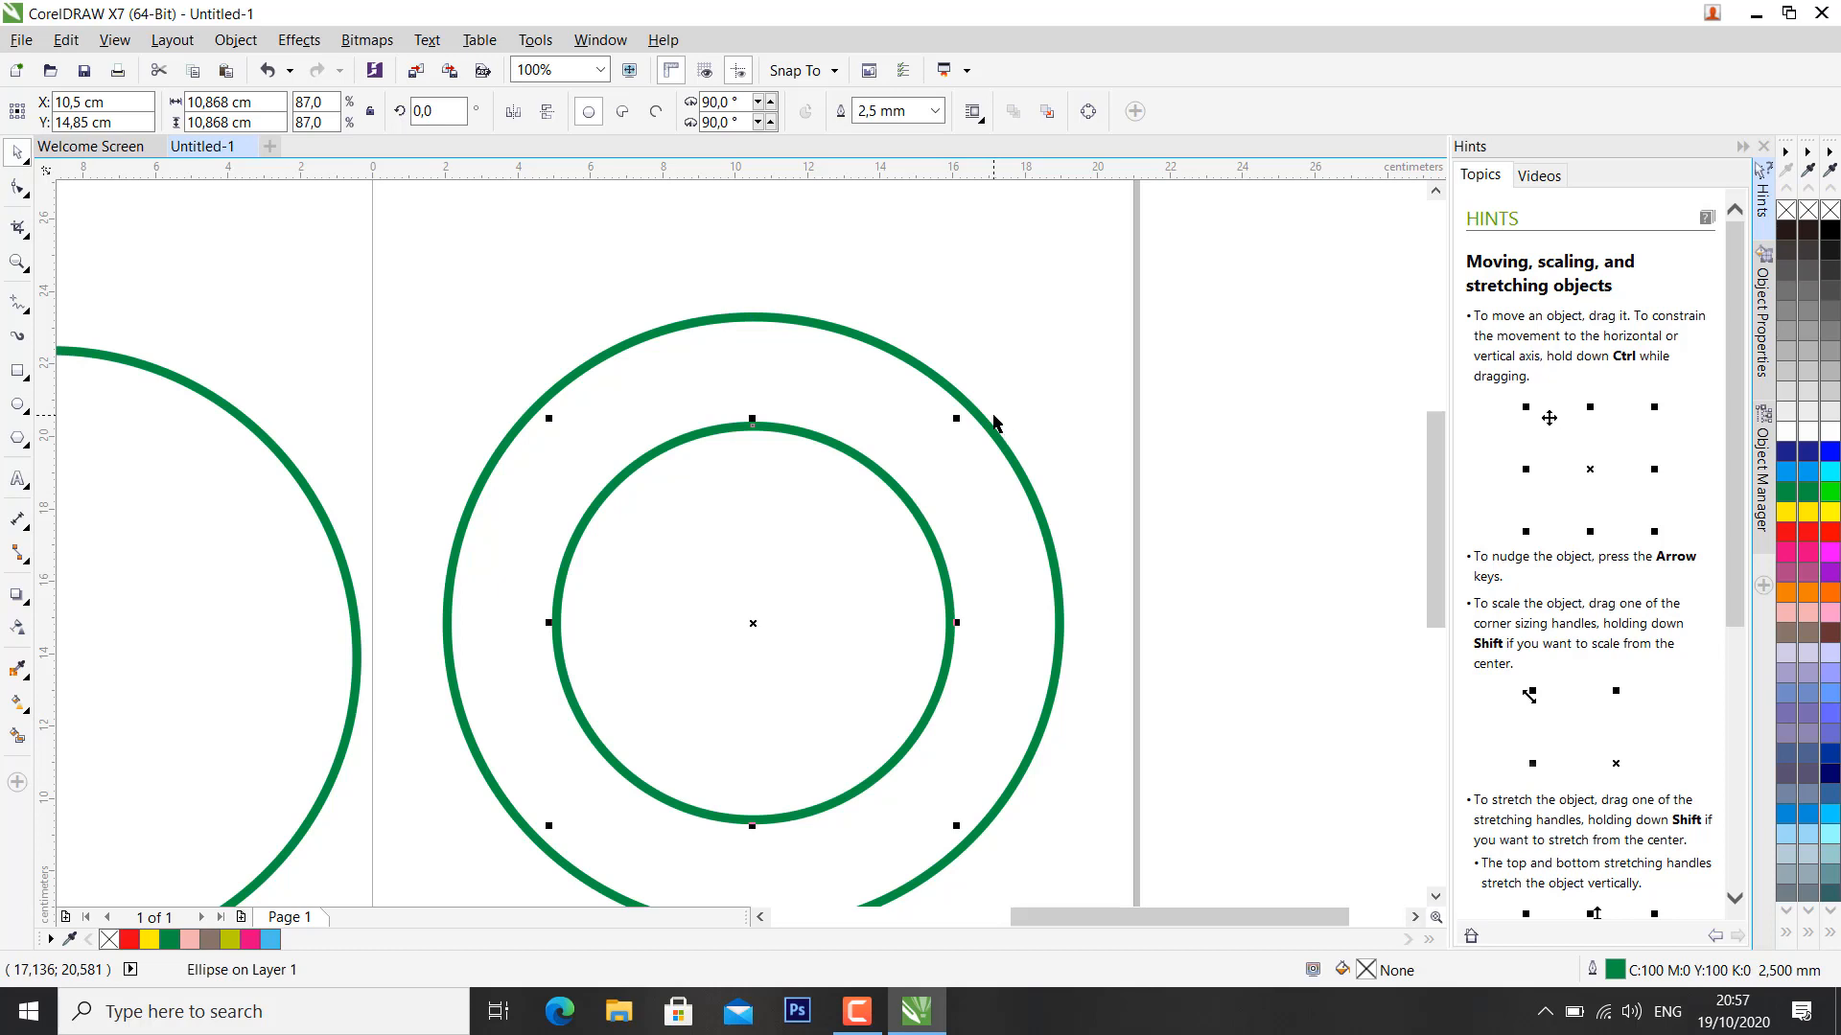
pyautogui.click(1033, 393)
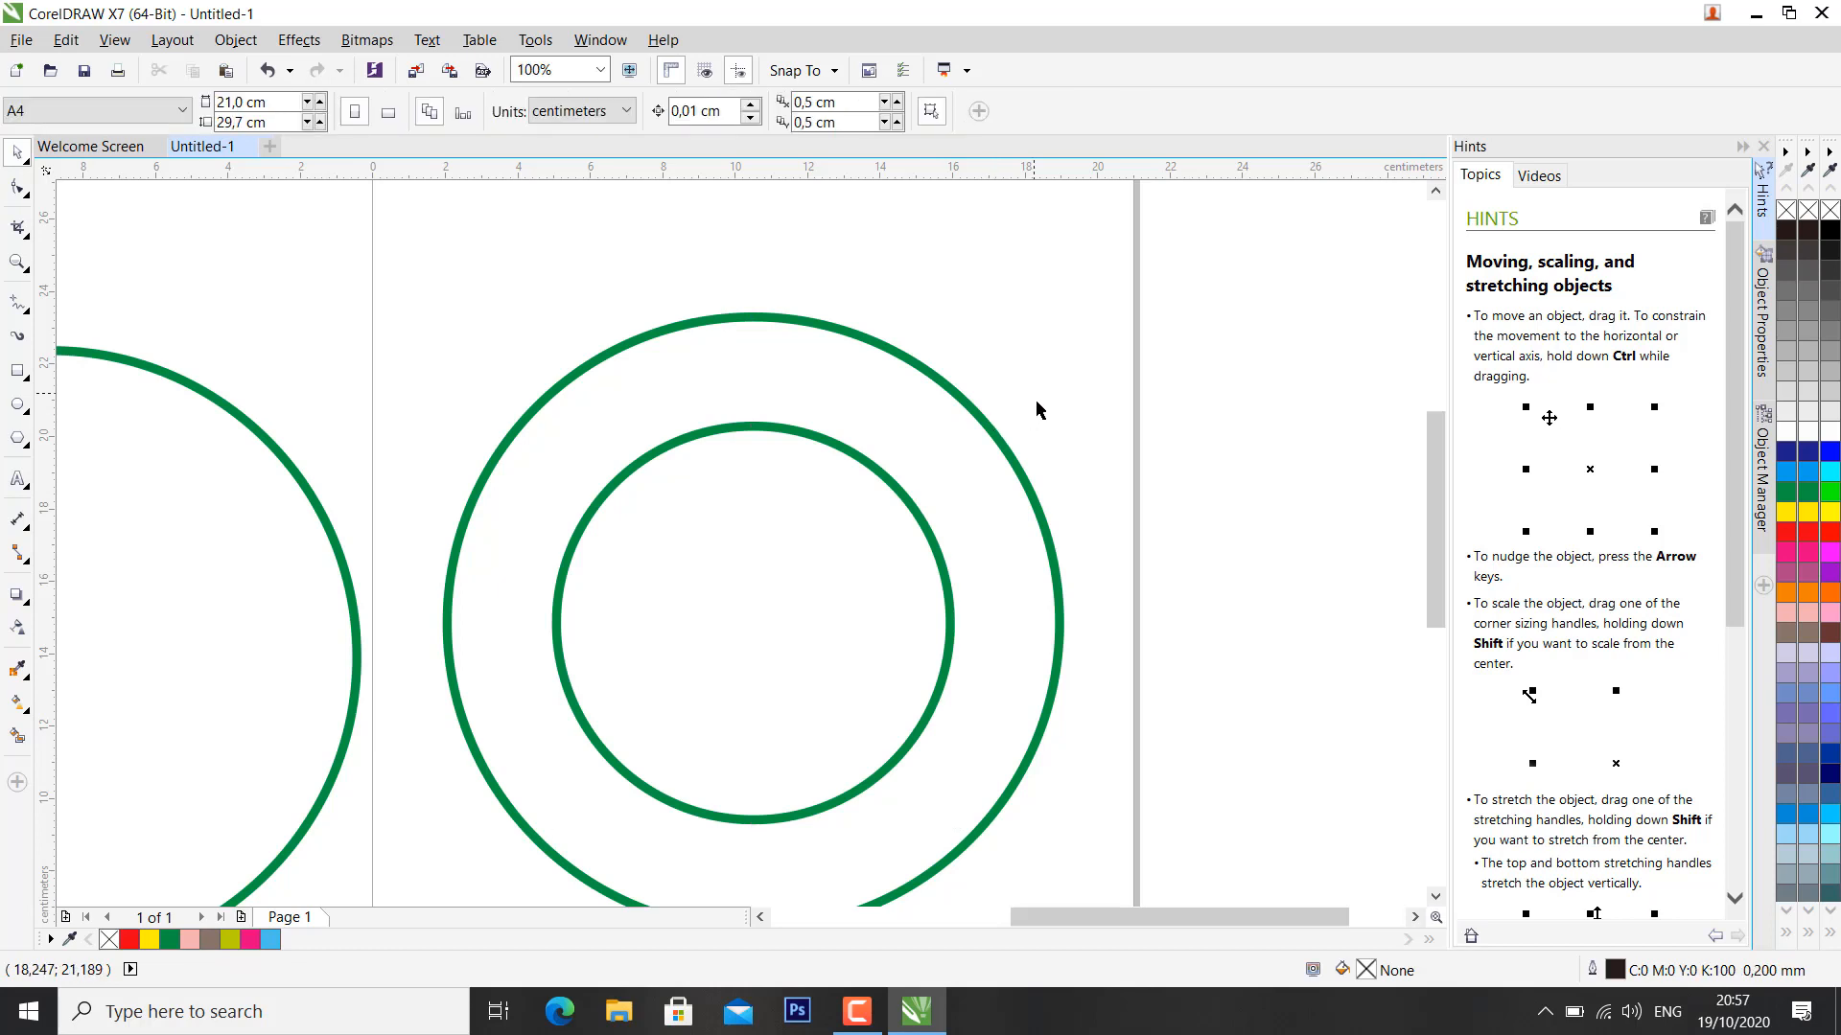
# Step: Delete the two overlapping green circles lying off the page
pyautogui.scroll(-2, 1035, 399)
pyautogui.click(692, 579)
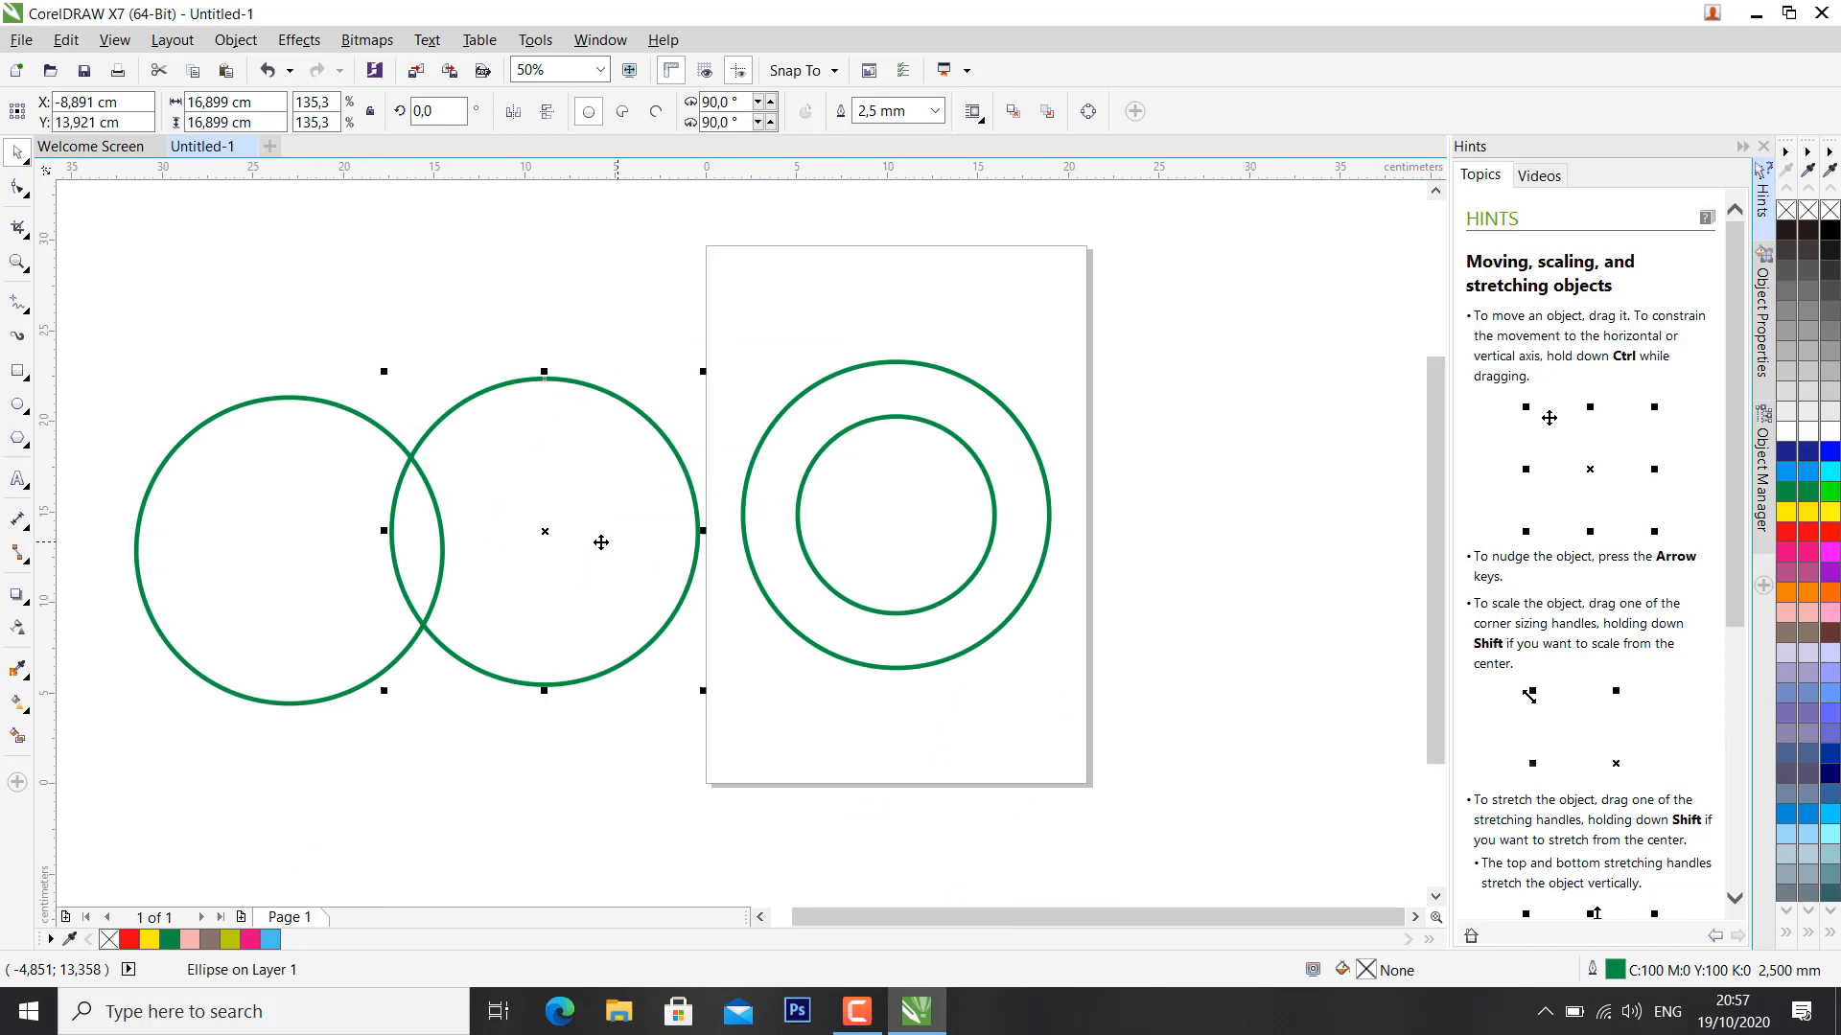
pyautogui.keyDown('shift'); pyautogui.click(350, 565); pyautogui.keyUp('shift')
pyautogui.press('Delete')
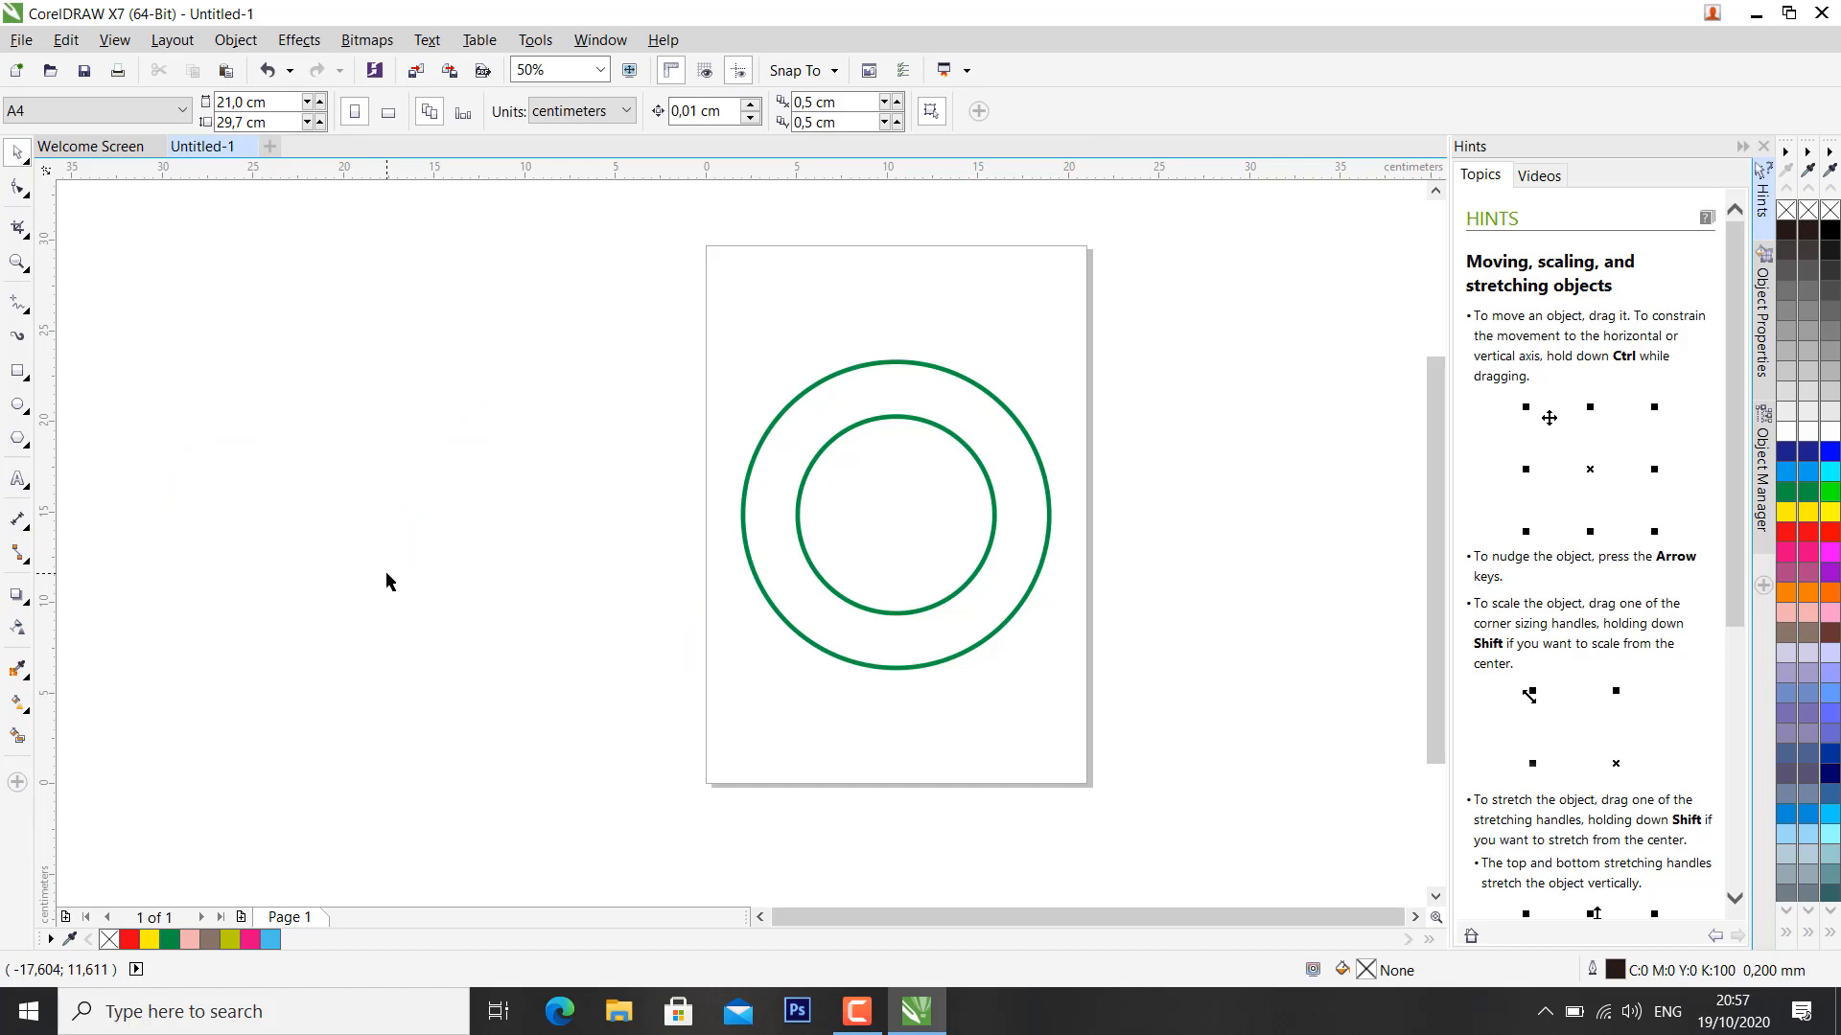
# Step: Shrink the inner circle from its centre to about 9.5 cm in diameter
pyautogui.click(876, 533)
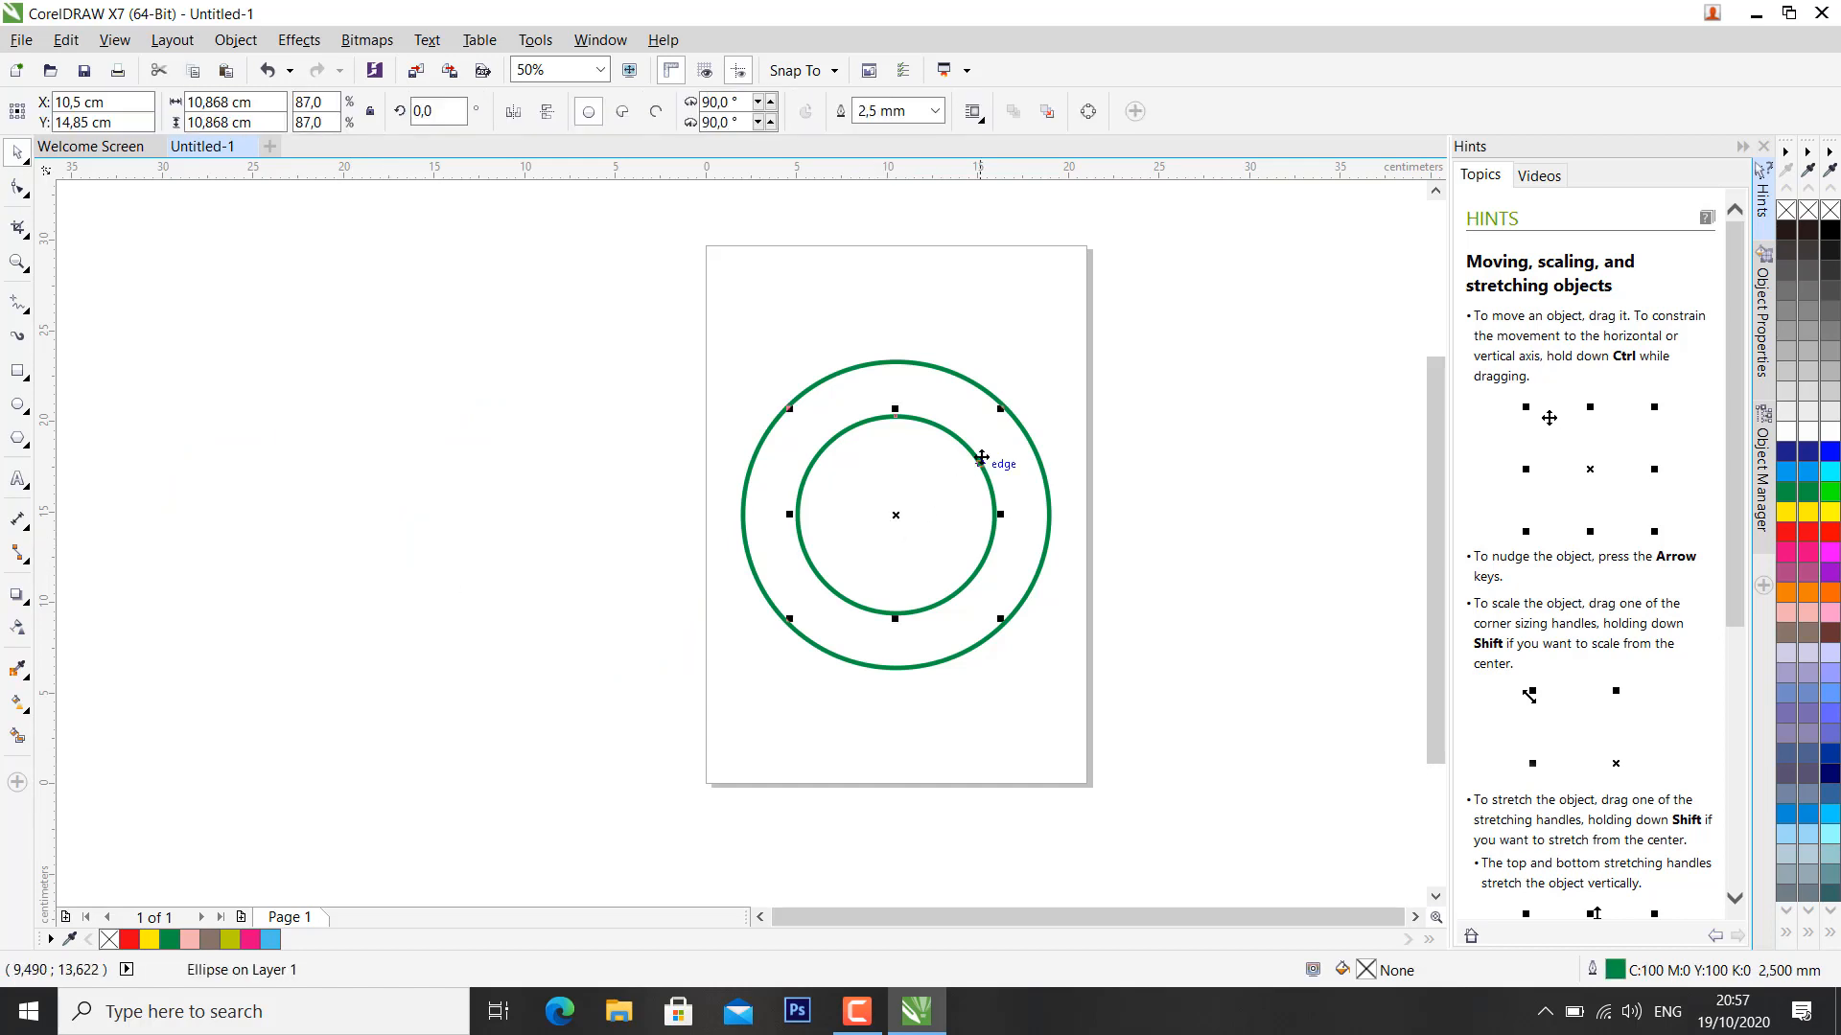
pyautogui.moveTo(998, 414); pyautogui.dragTo(990, 427)
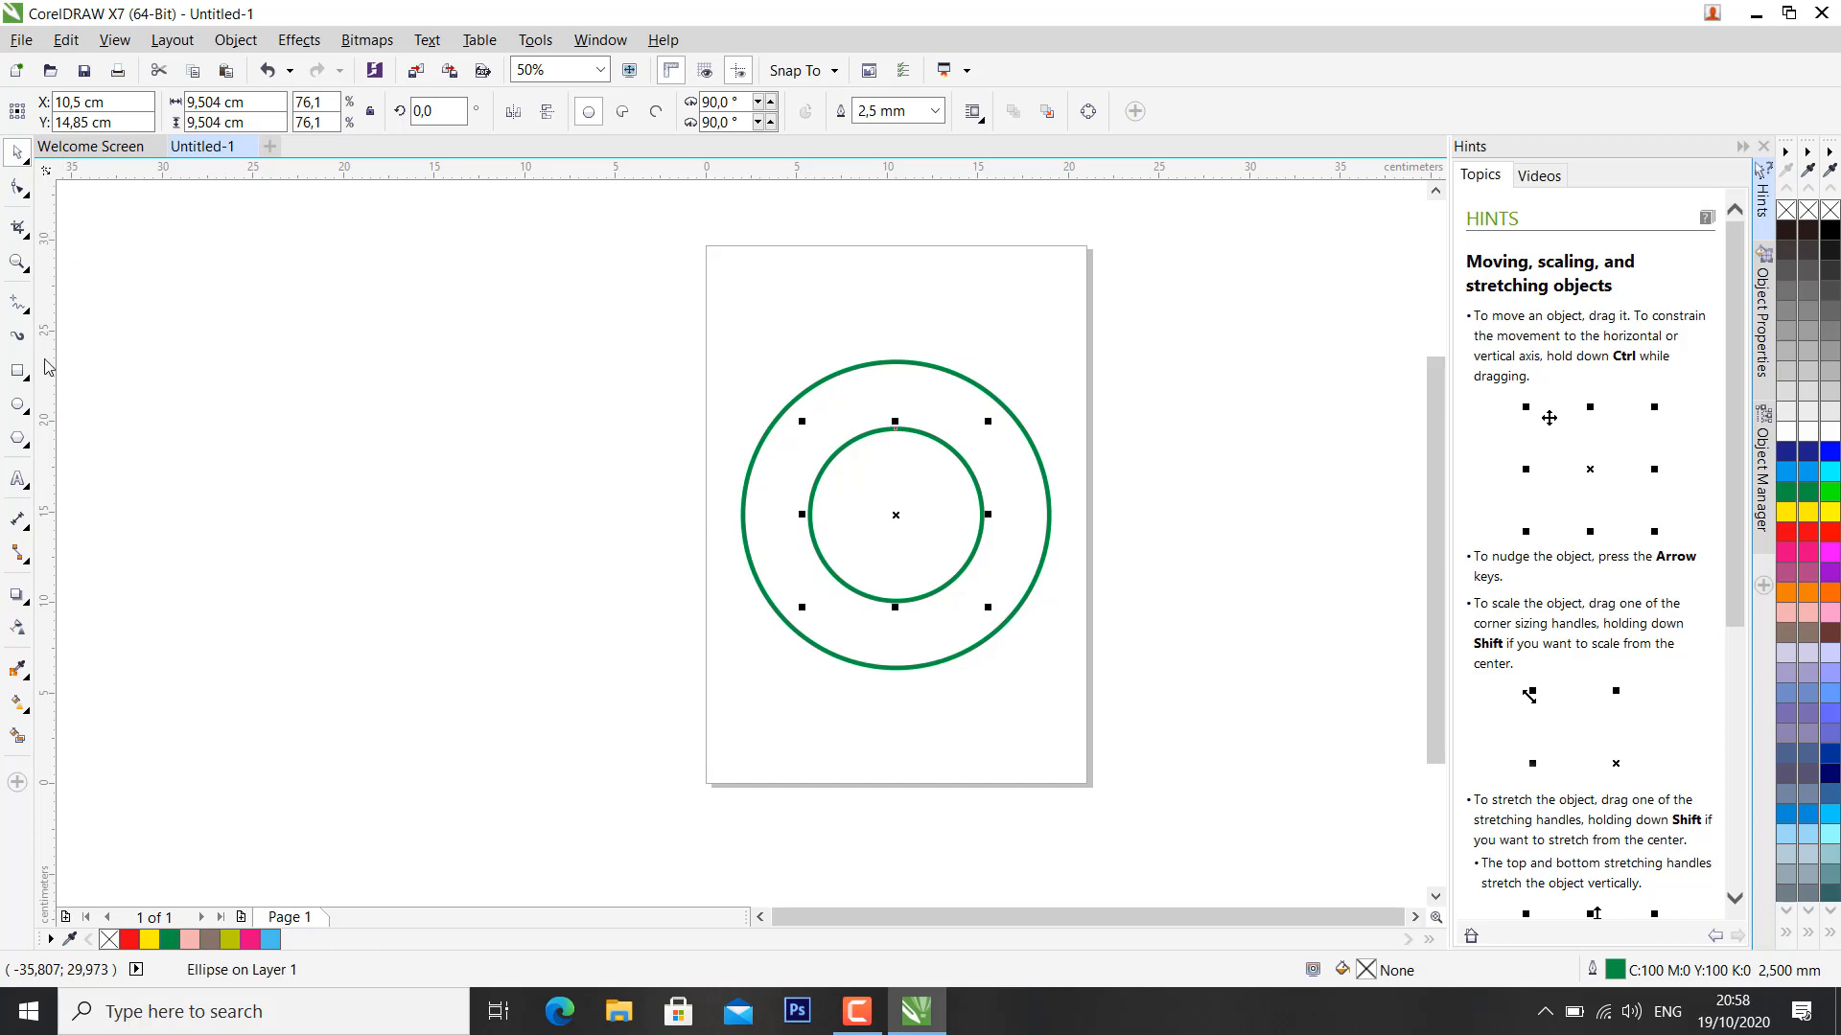
pyautogui.click(20, 484)
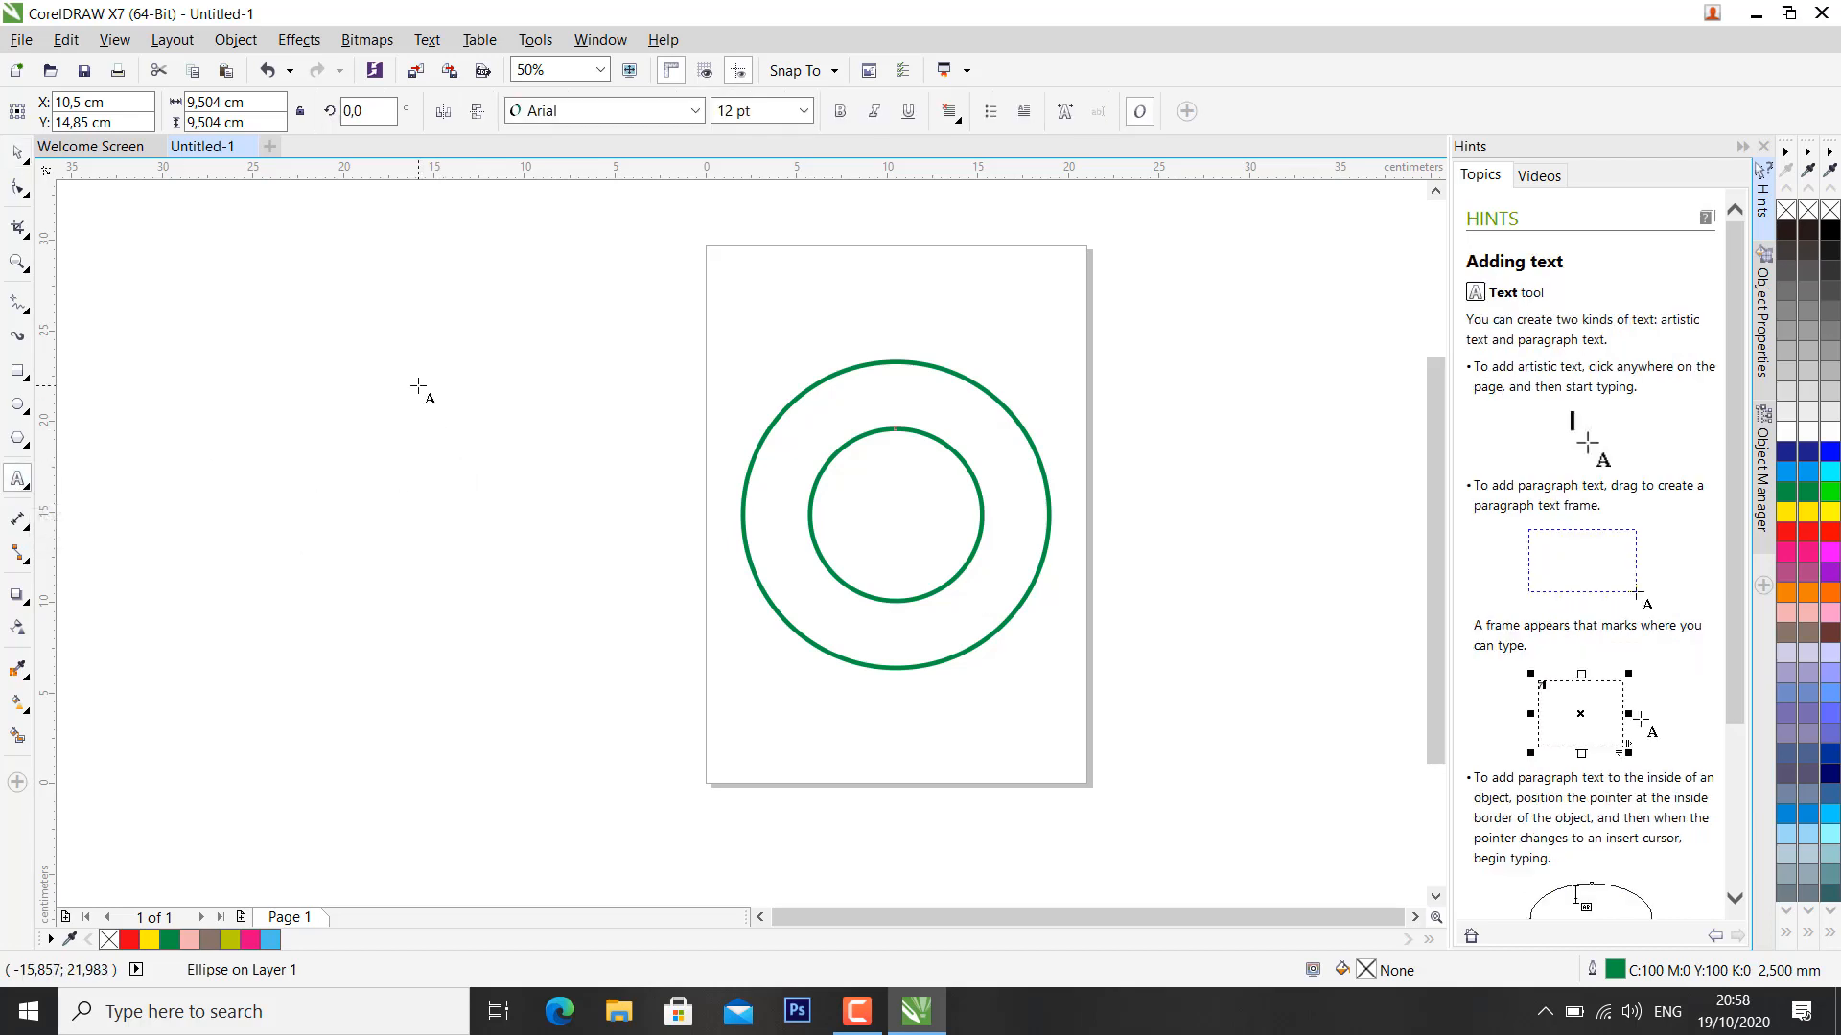
pyautogui.moveTo(322, 319); pyautogui.dragTo(670, 579)
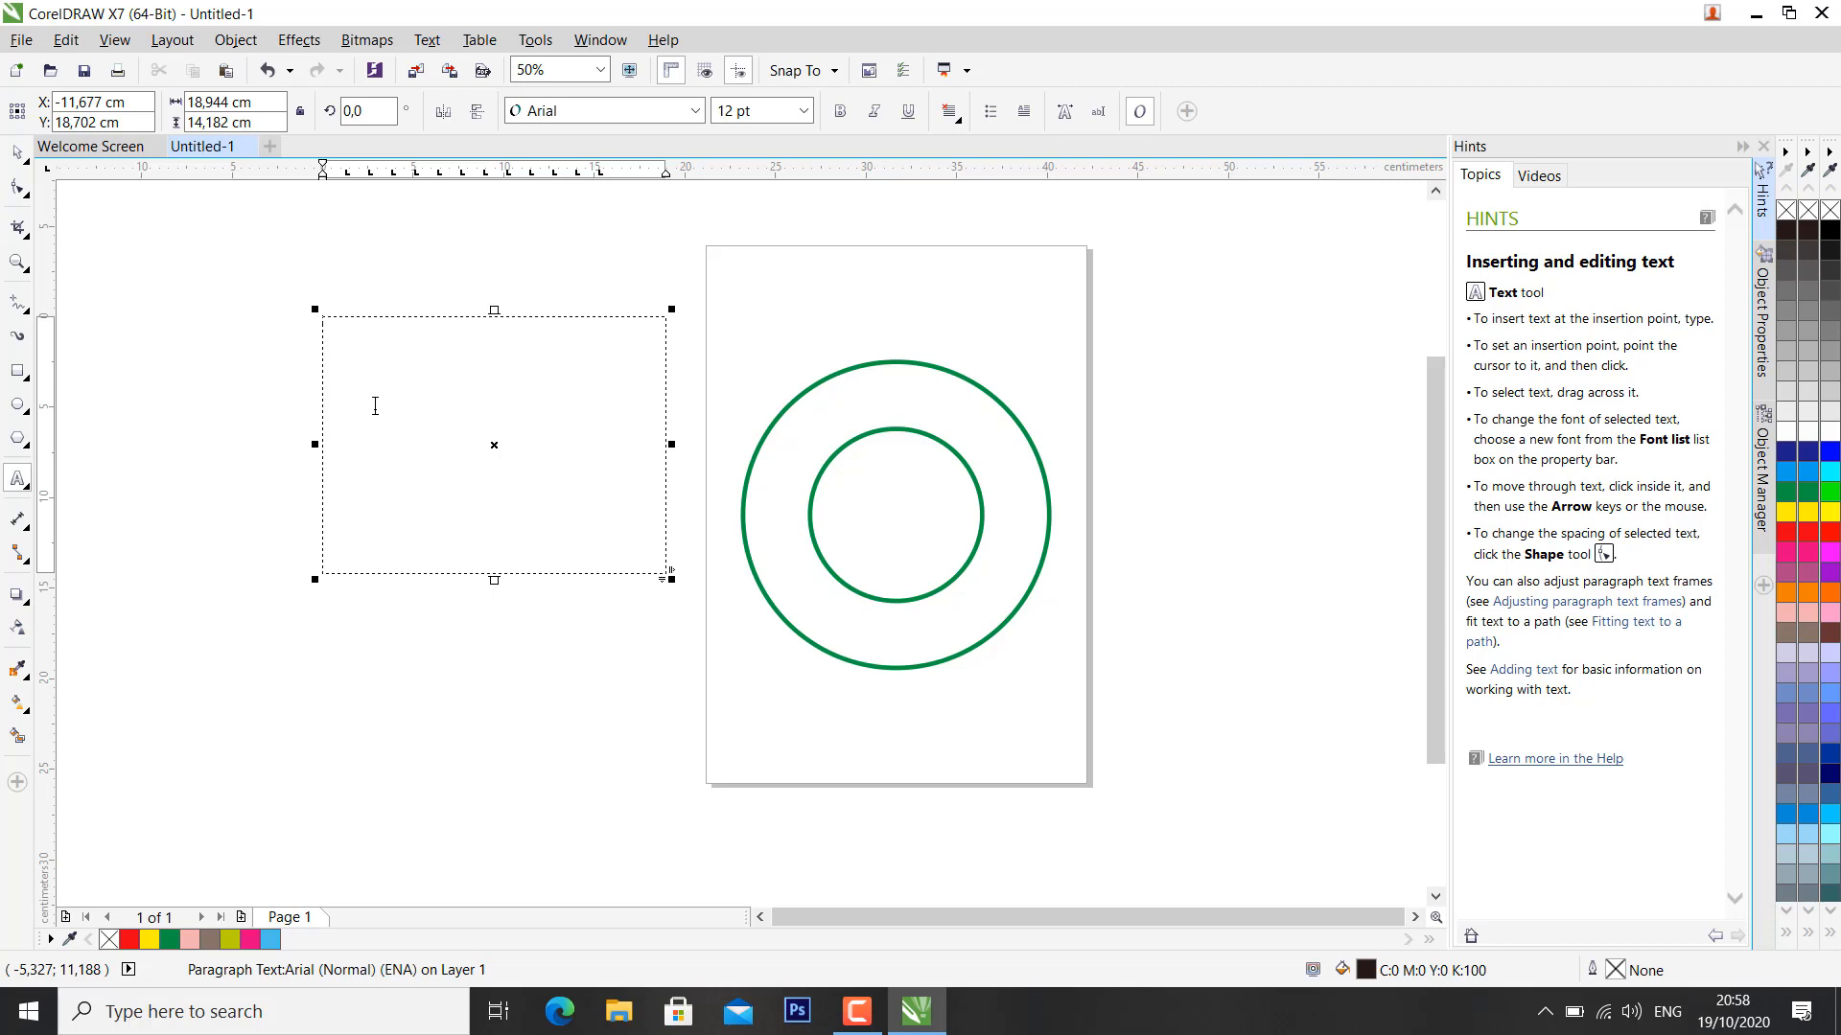
pyautogui.hotkey('ctrl', 'space')
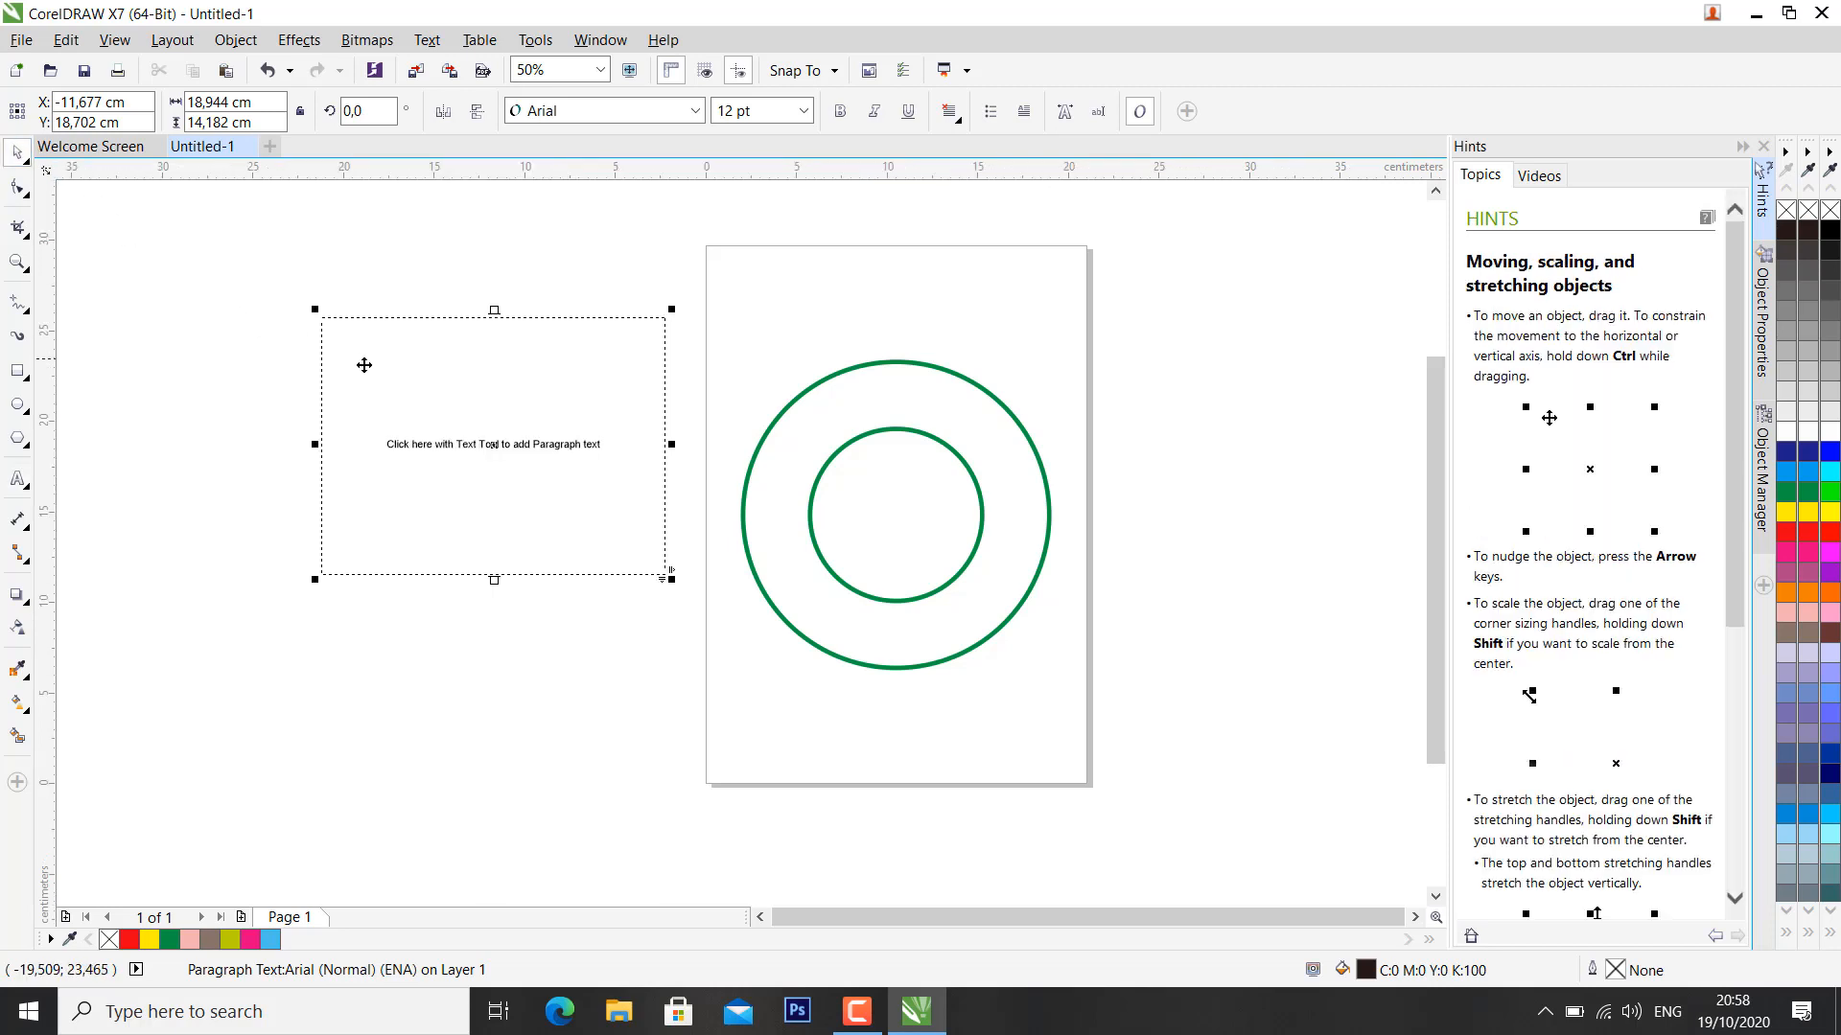
pyautogui.click(367, 358)
pyautogui.press('Delete')
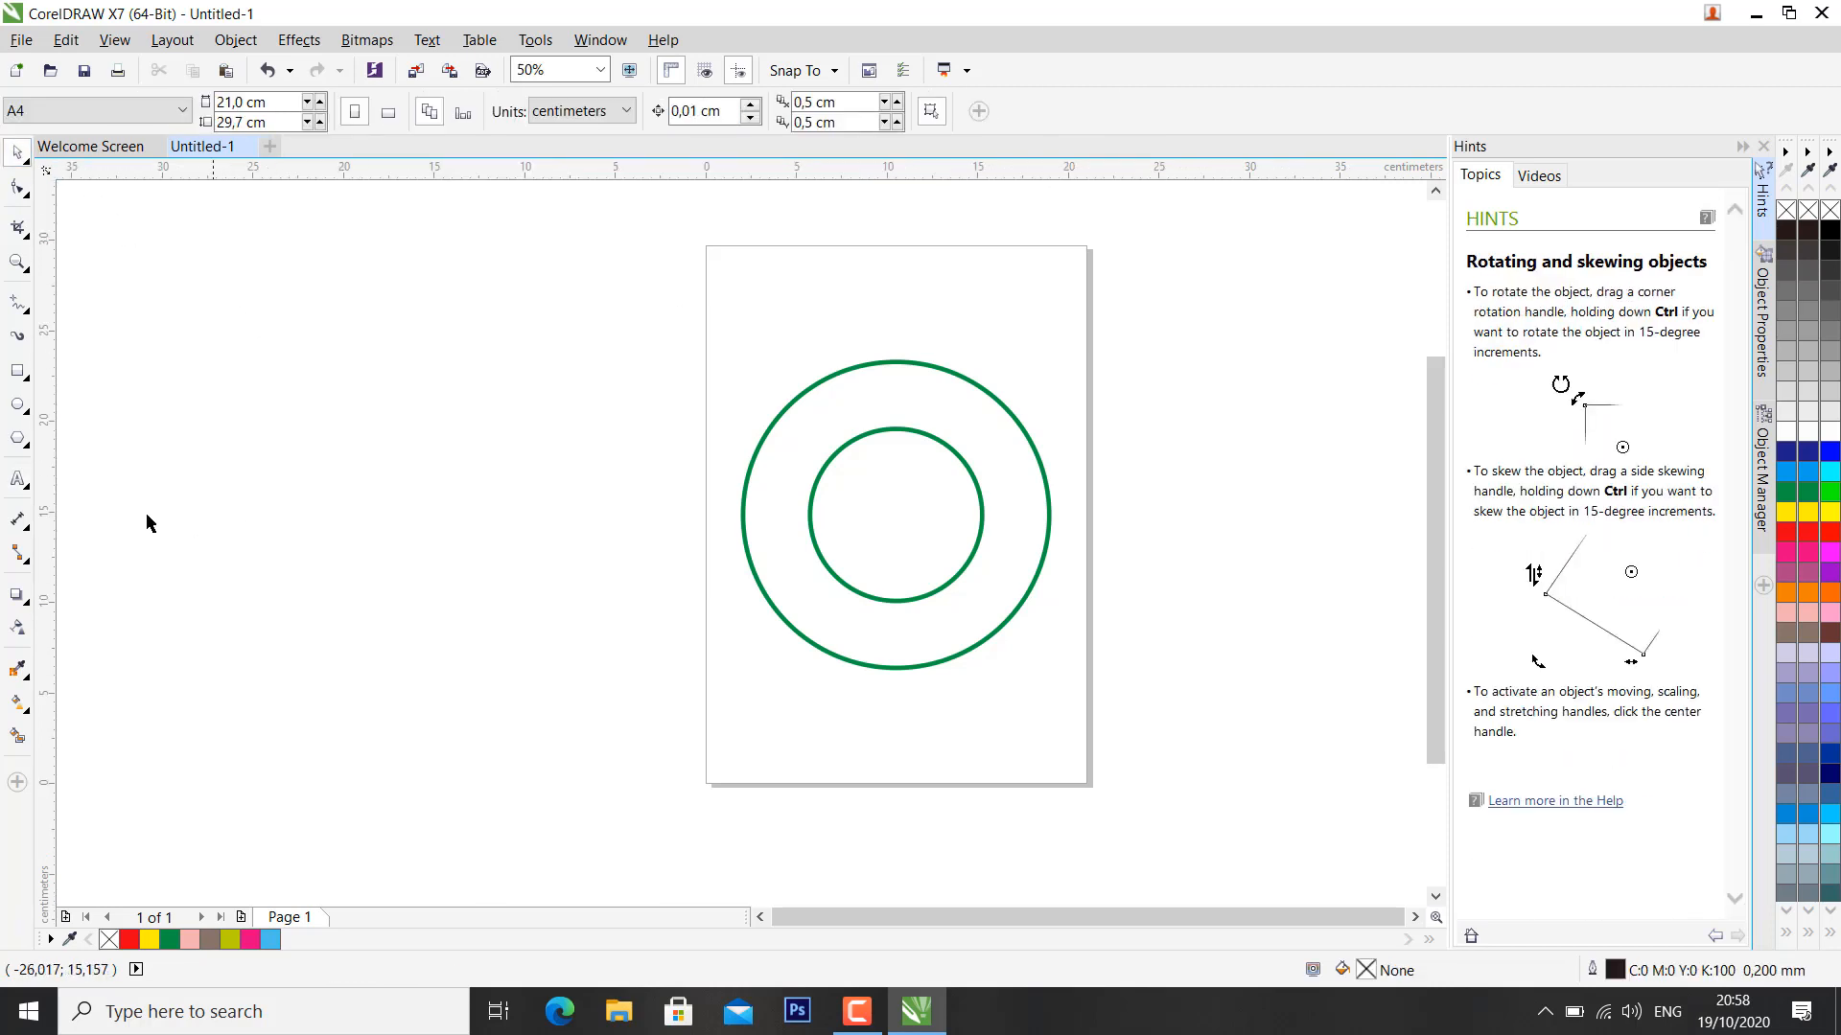
# Step: Add the artistic text "Universitas Muhammadiyah Gresik" in the empty area to the left of the page
pyautogui.click(14, 480)
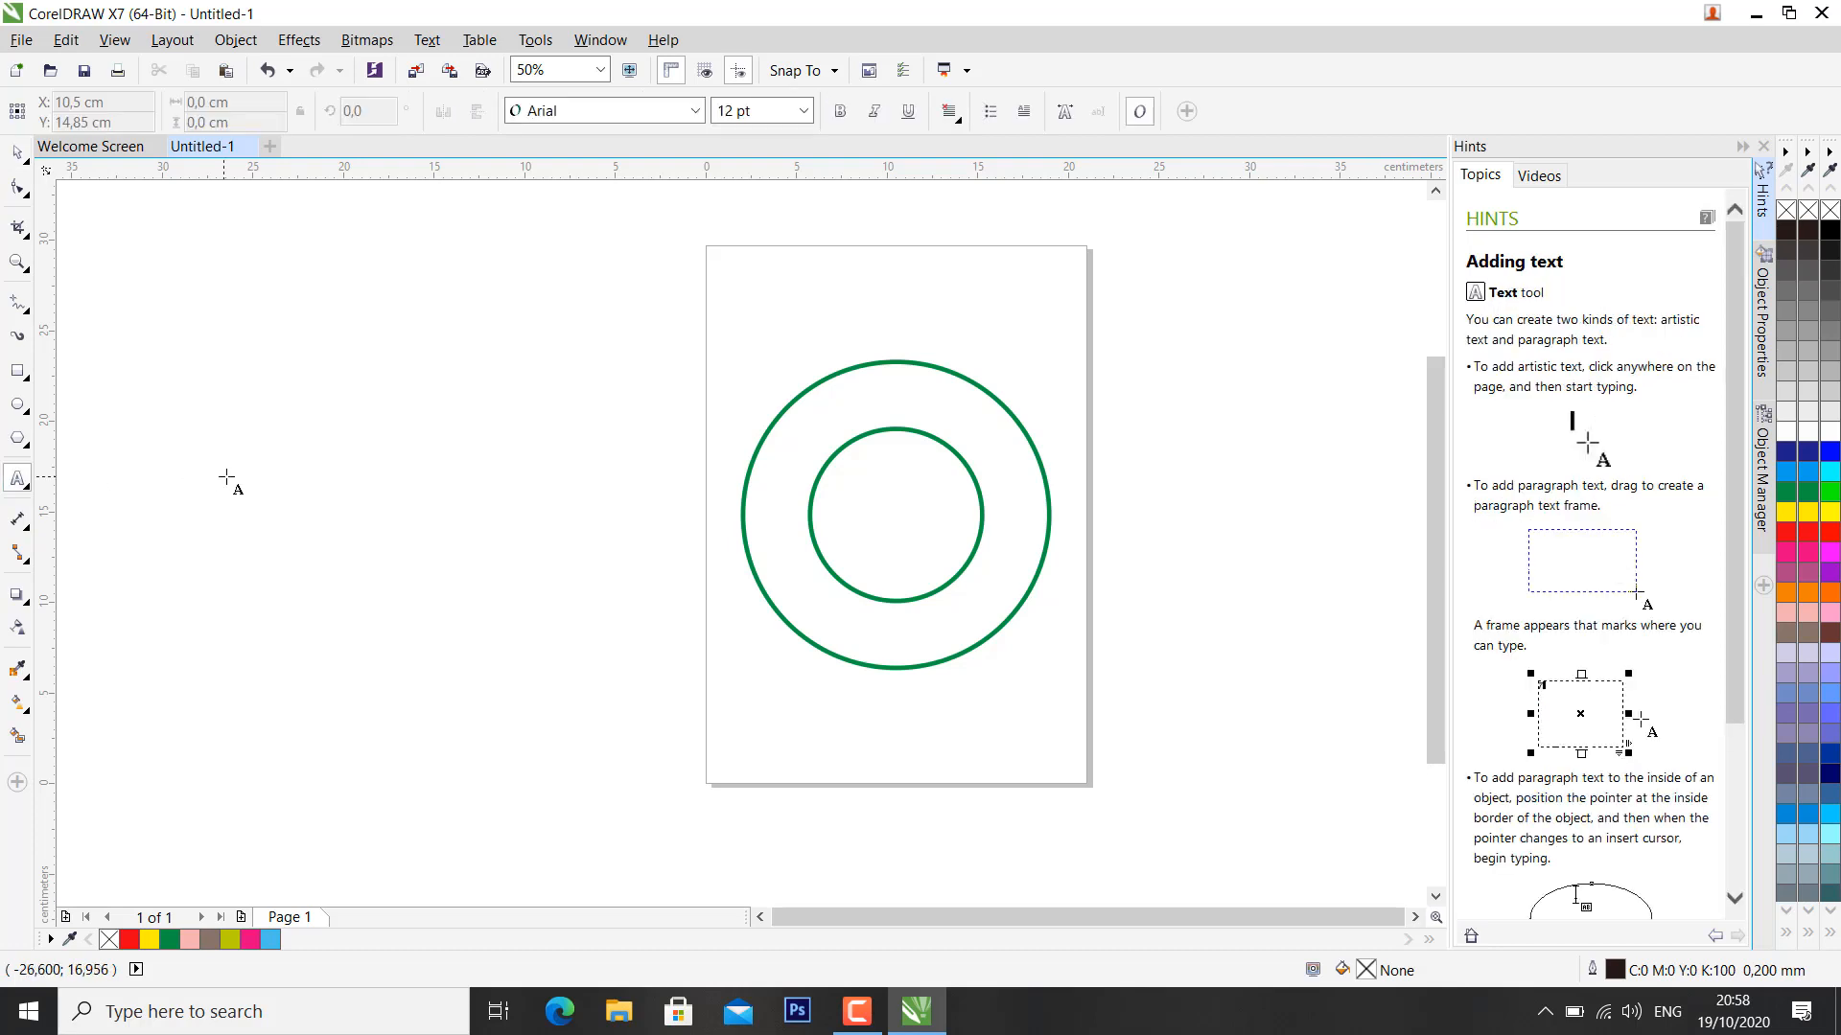
pyautogui.click(222, 365)
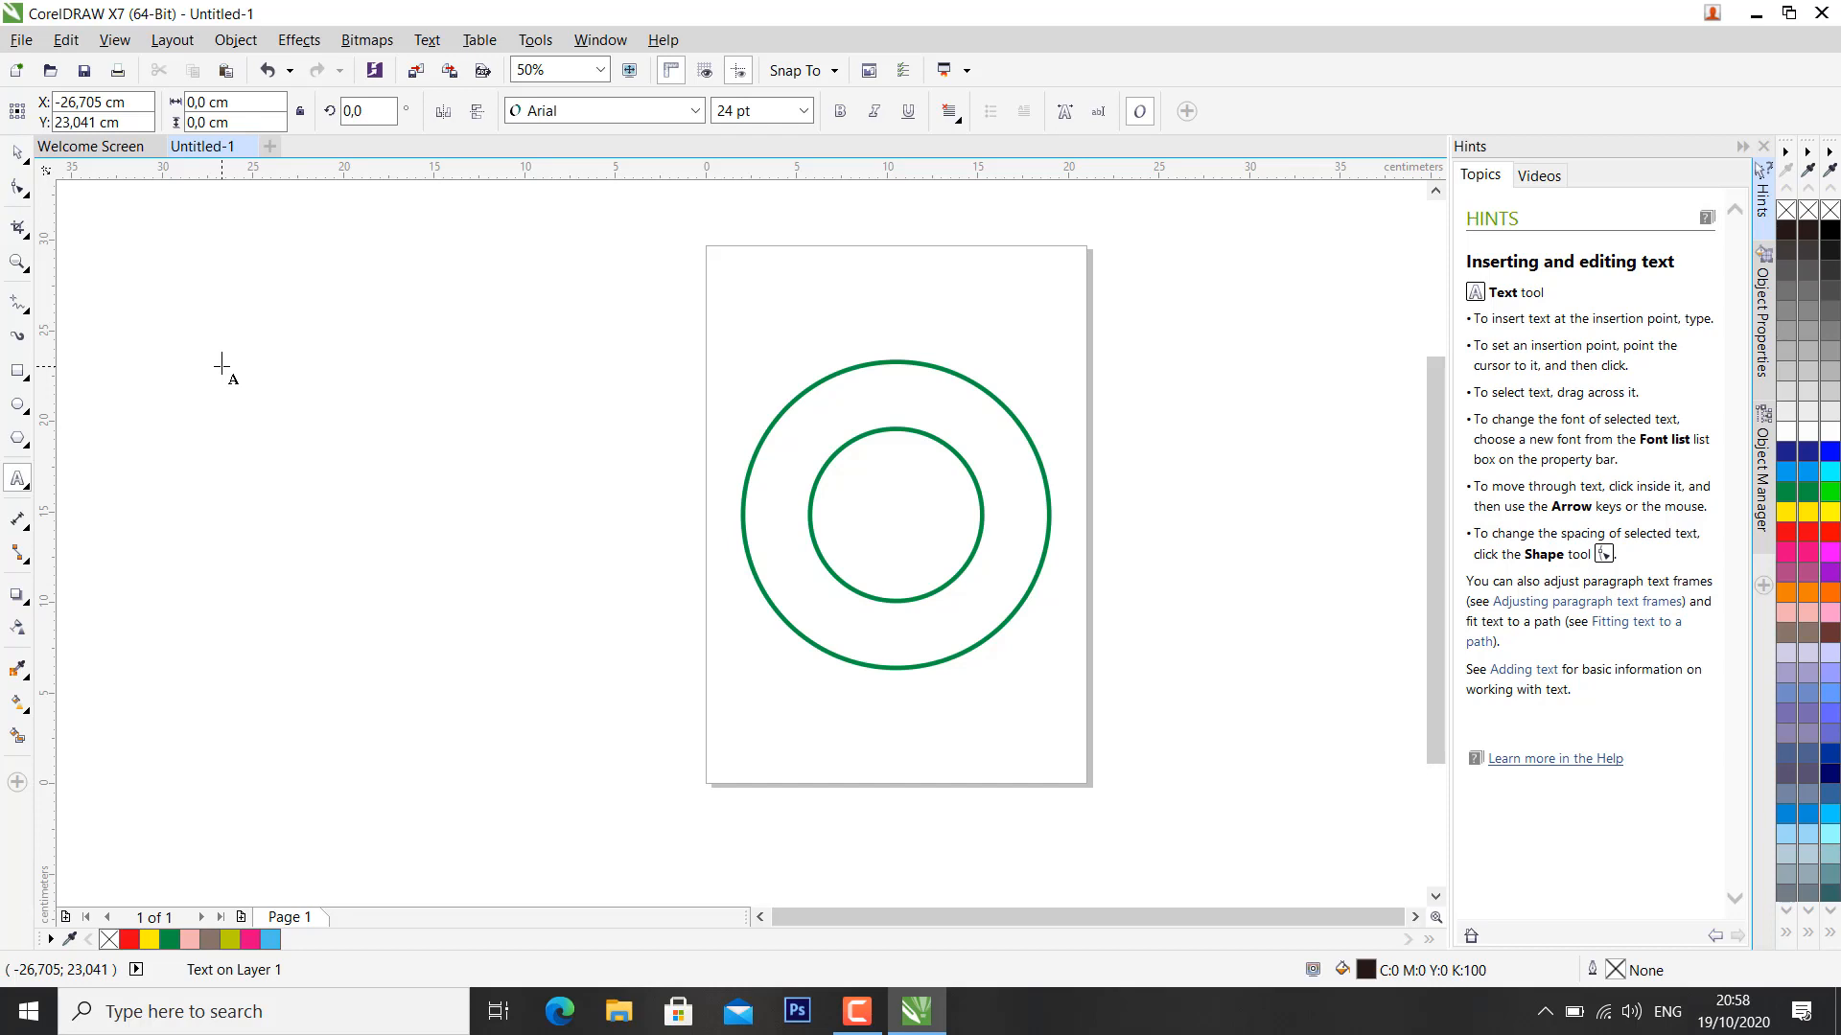
pyautogui.click(222, 364)
pyautogui.write('Uni')
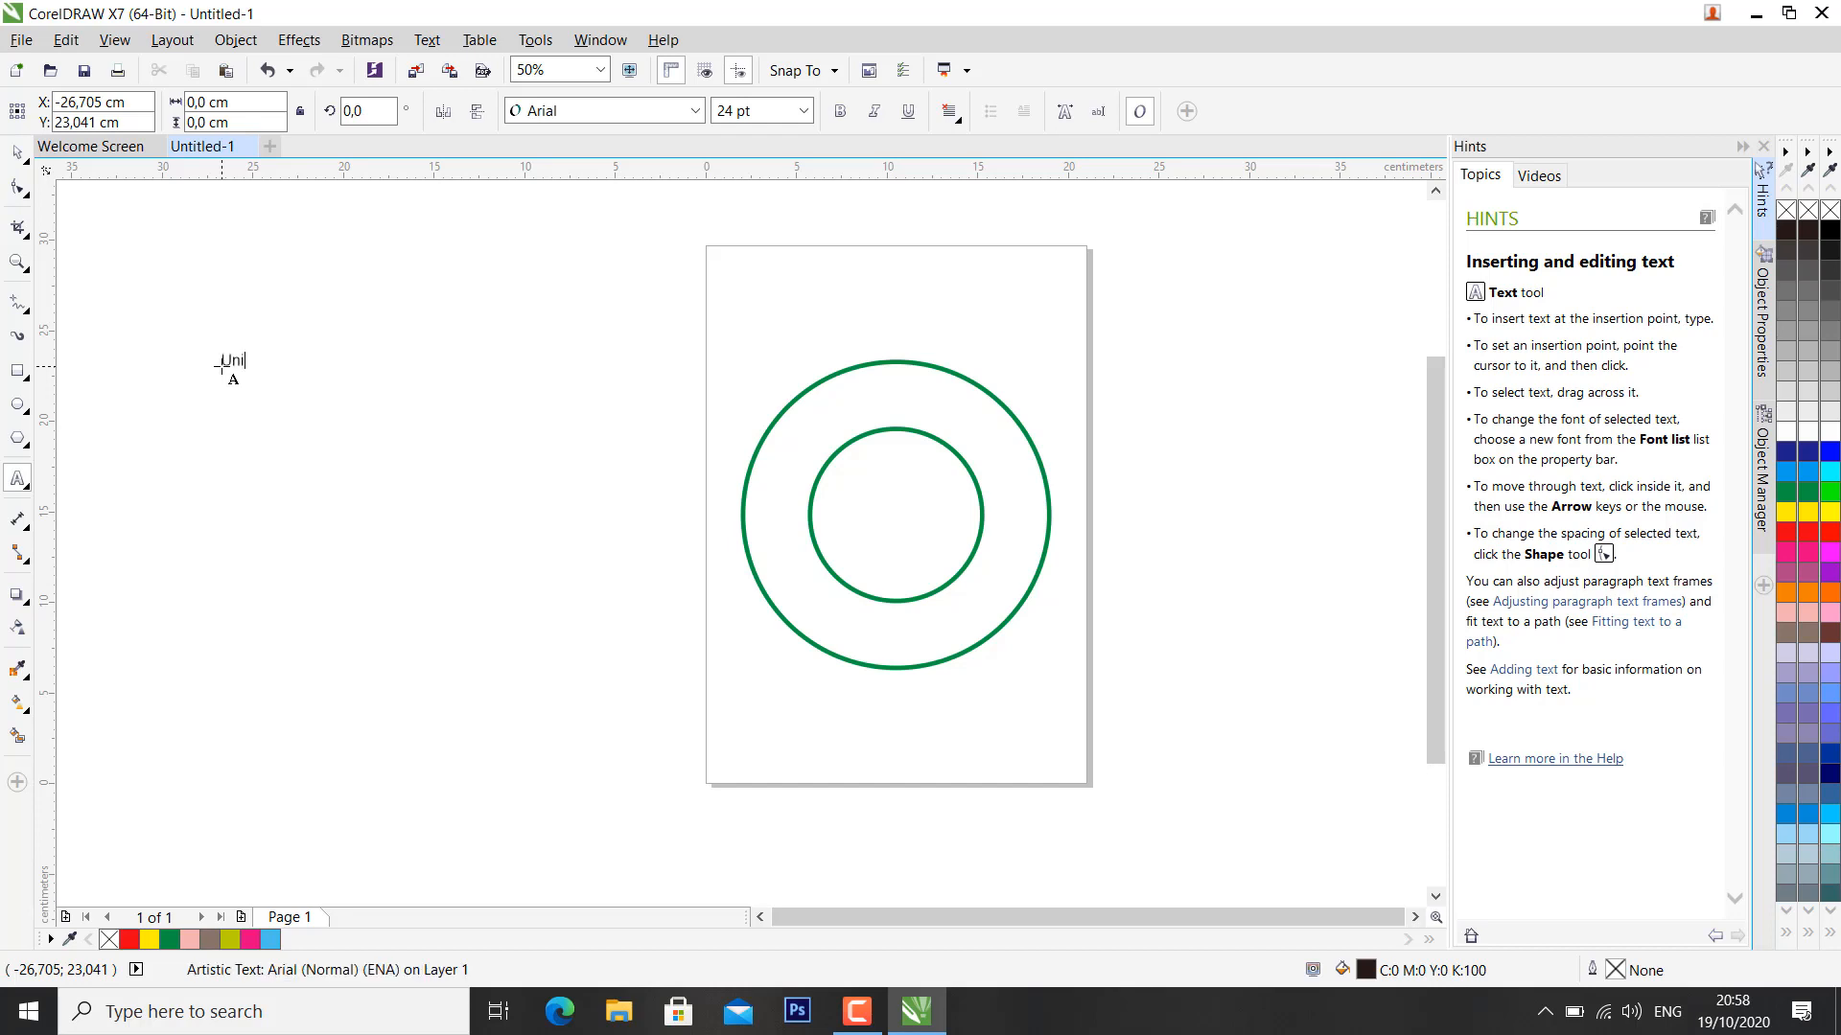
pyautogui.write('versitas Muhammadiyah Gresik')
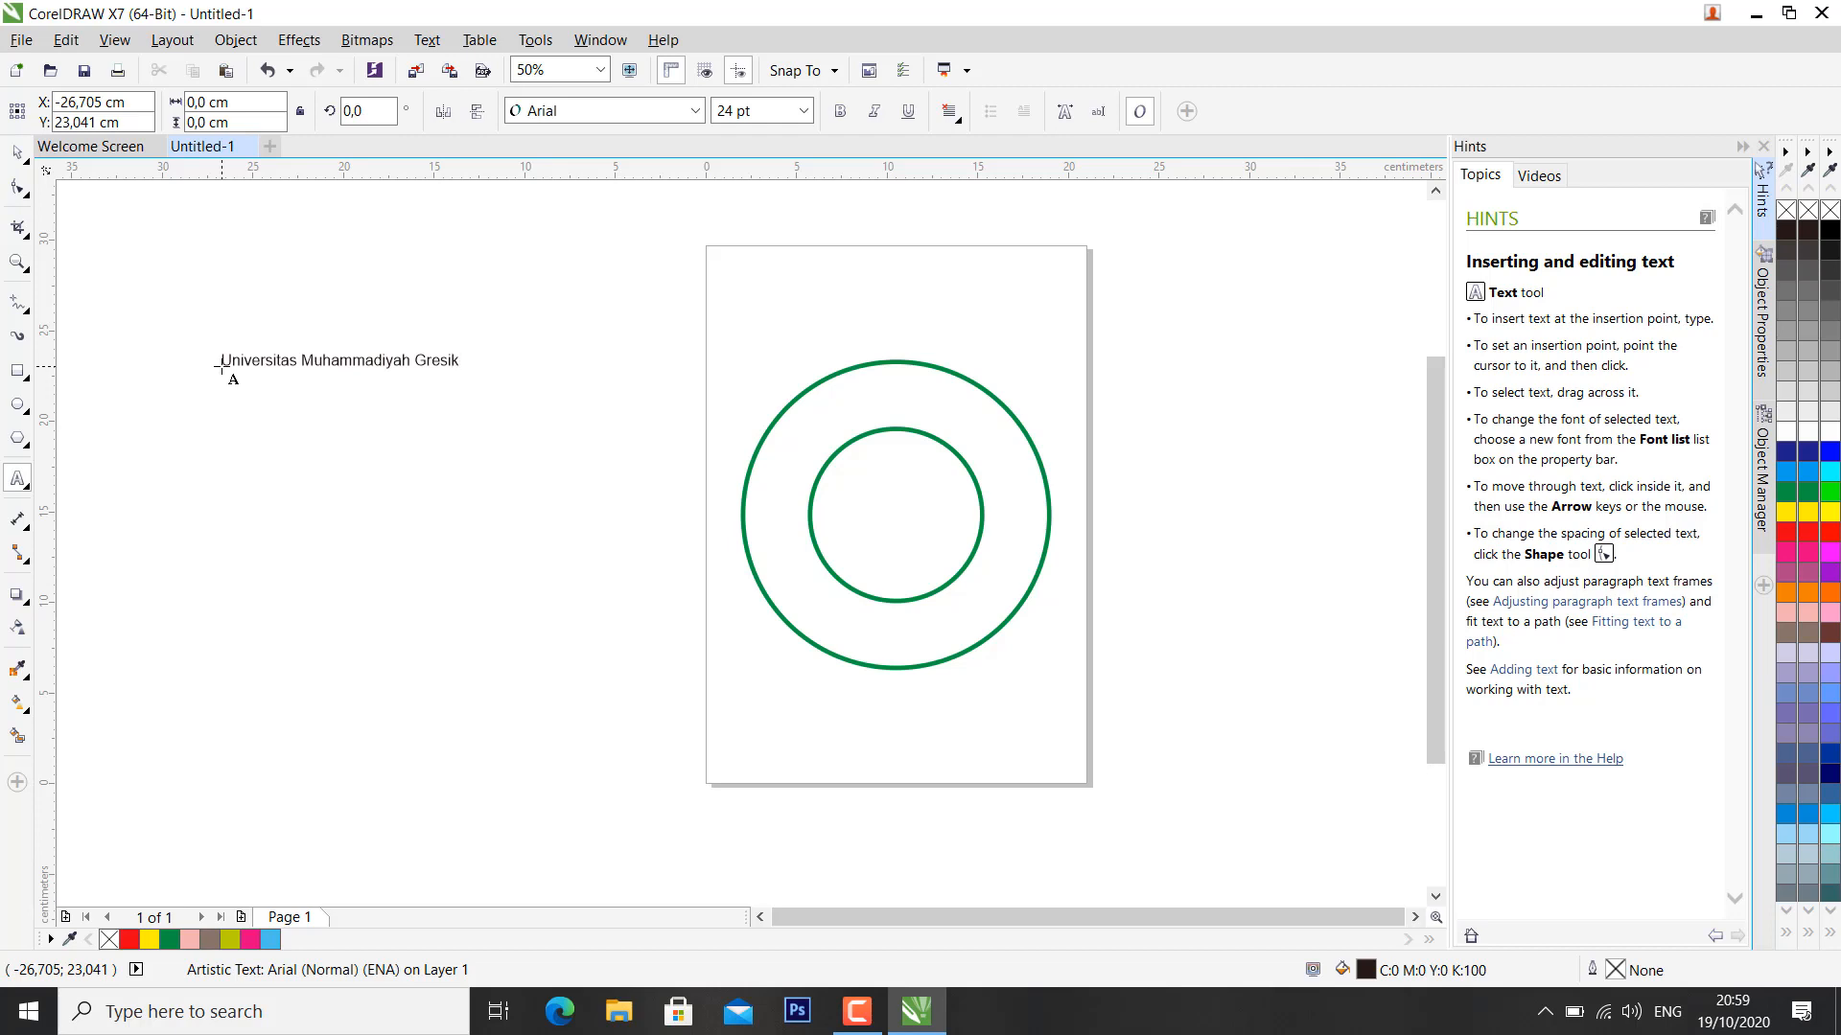
pyautogui.click(17, 153)
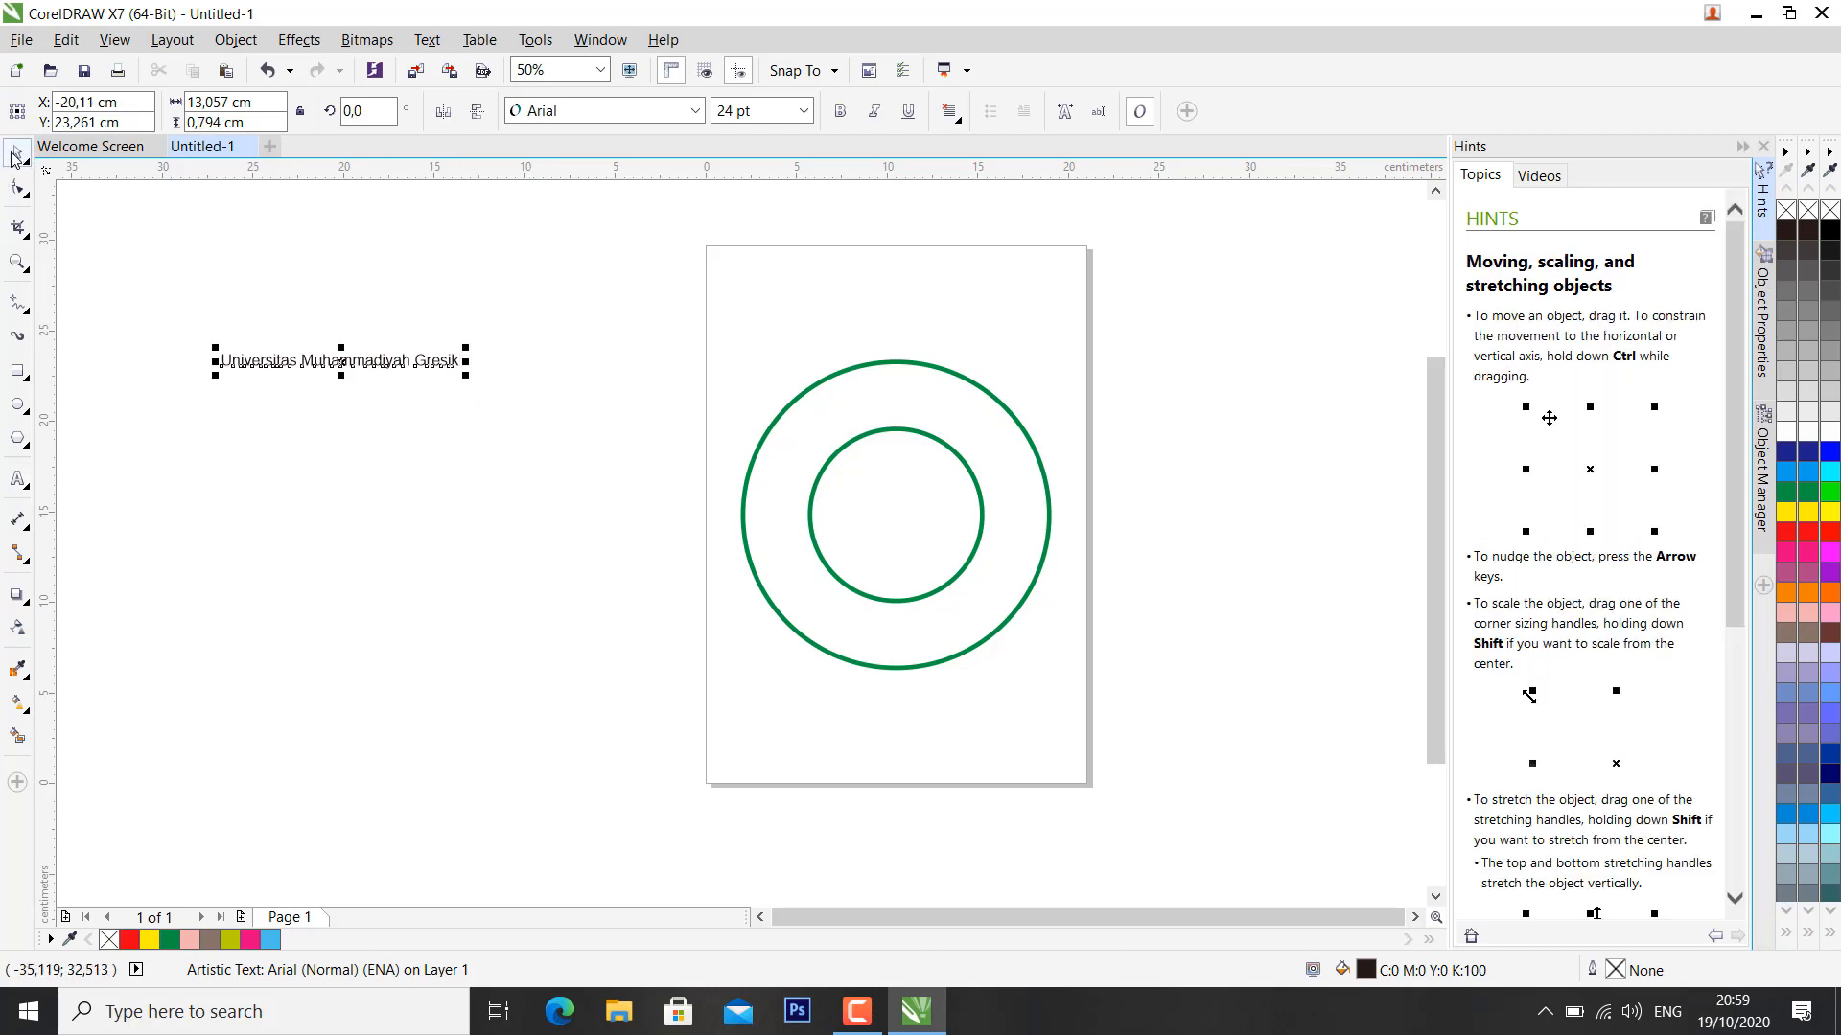
# Step: Set the text's font to Bernard MT Condensed and enlarge it proportionally to about 45.3 pt
pyautogui.click(697, 111)
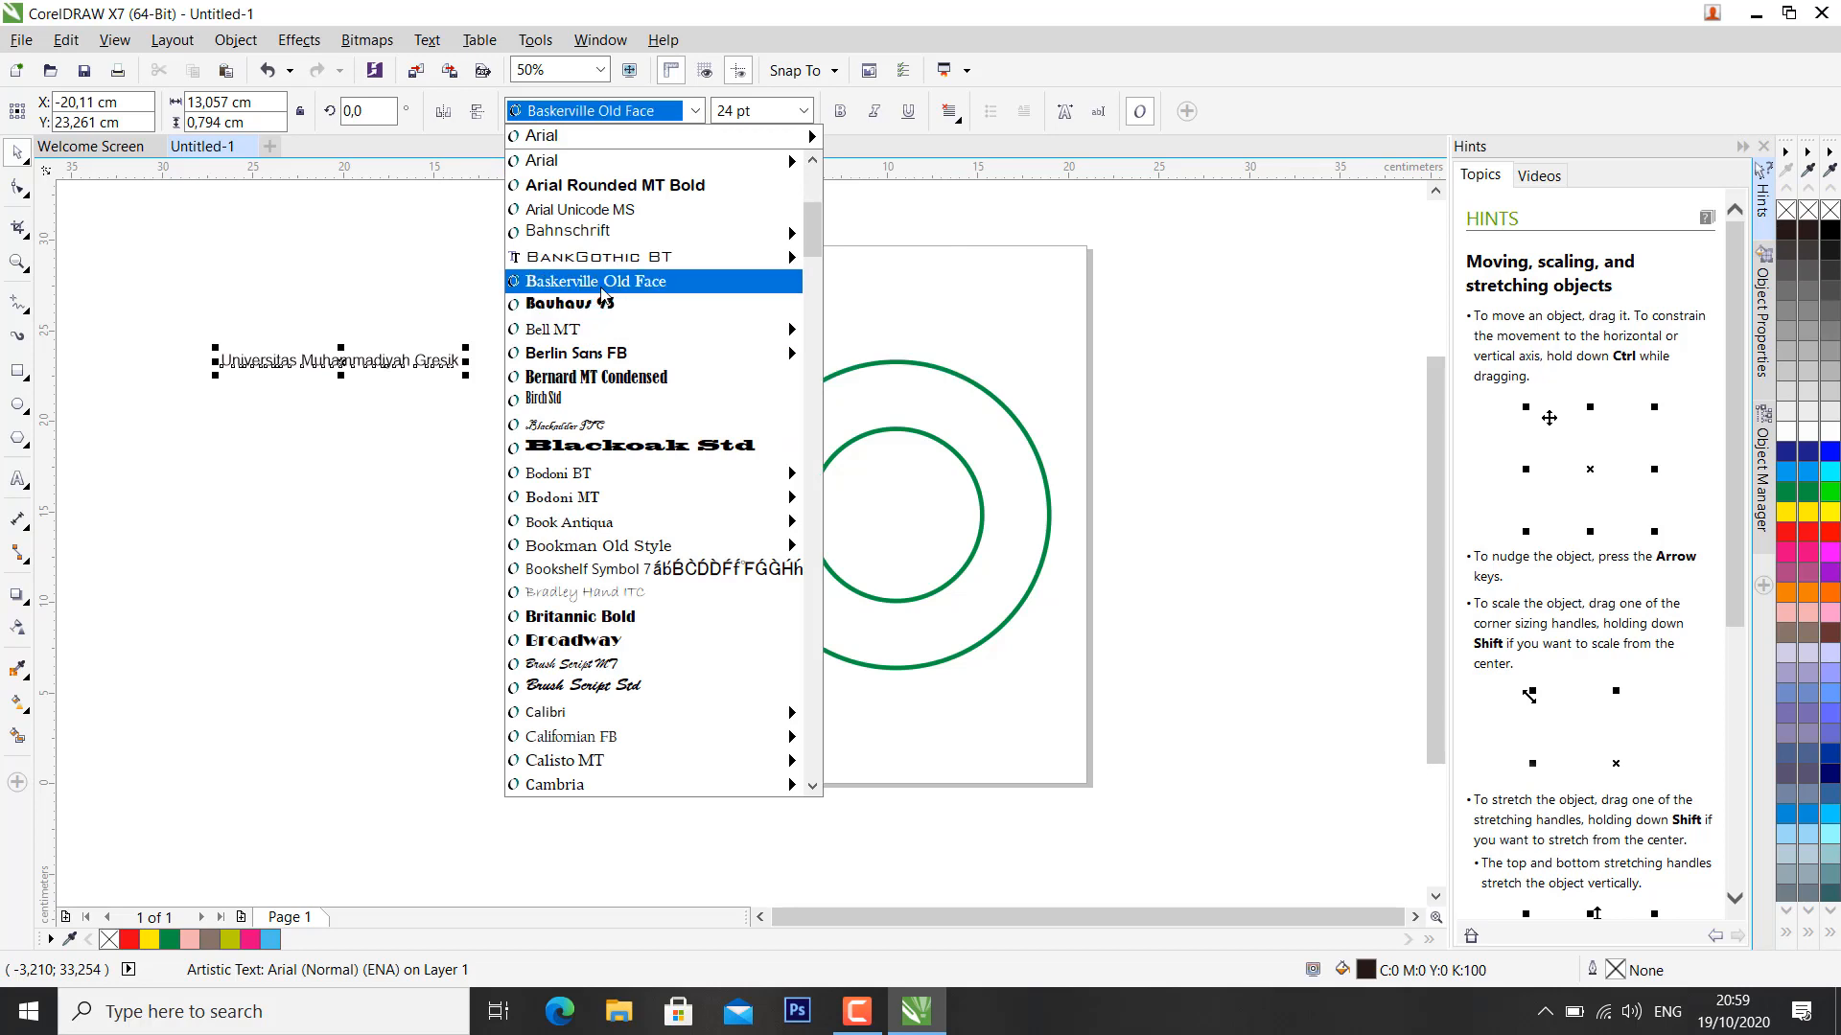
pyautogui.click(600, 376)
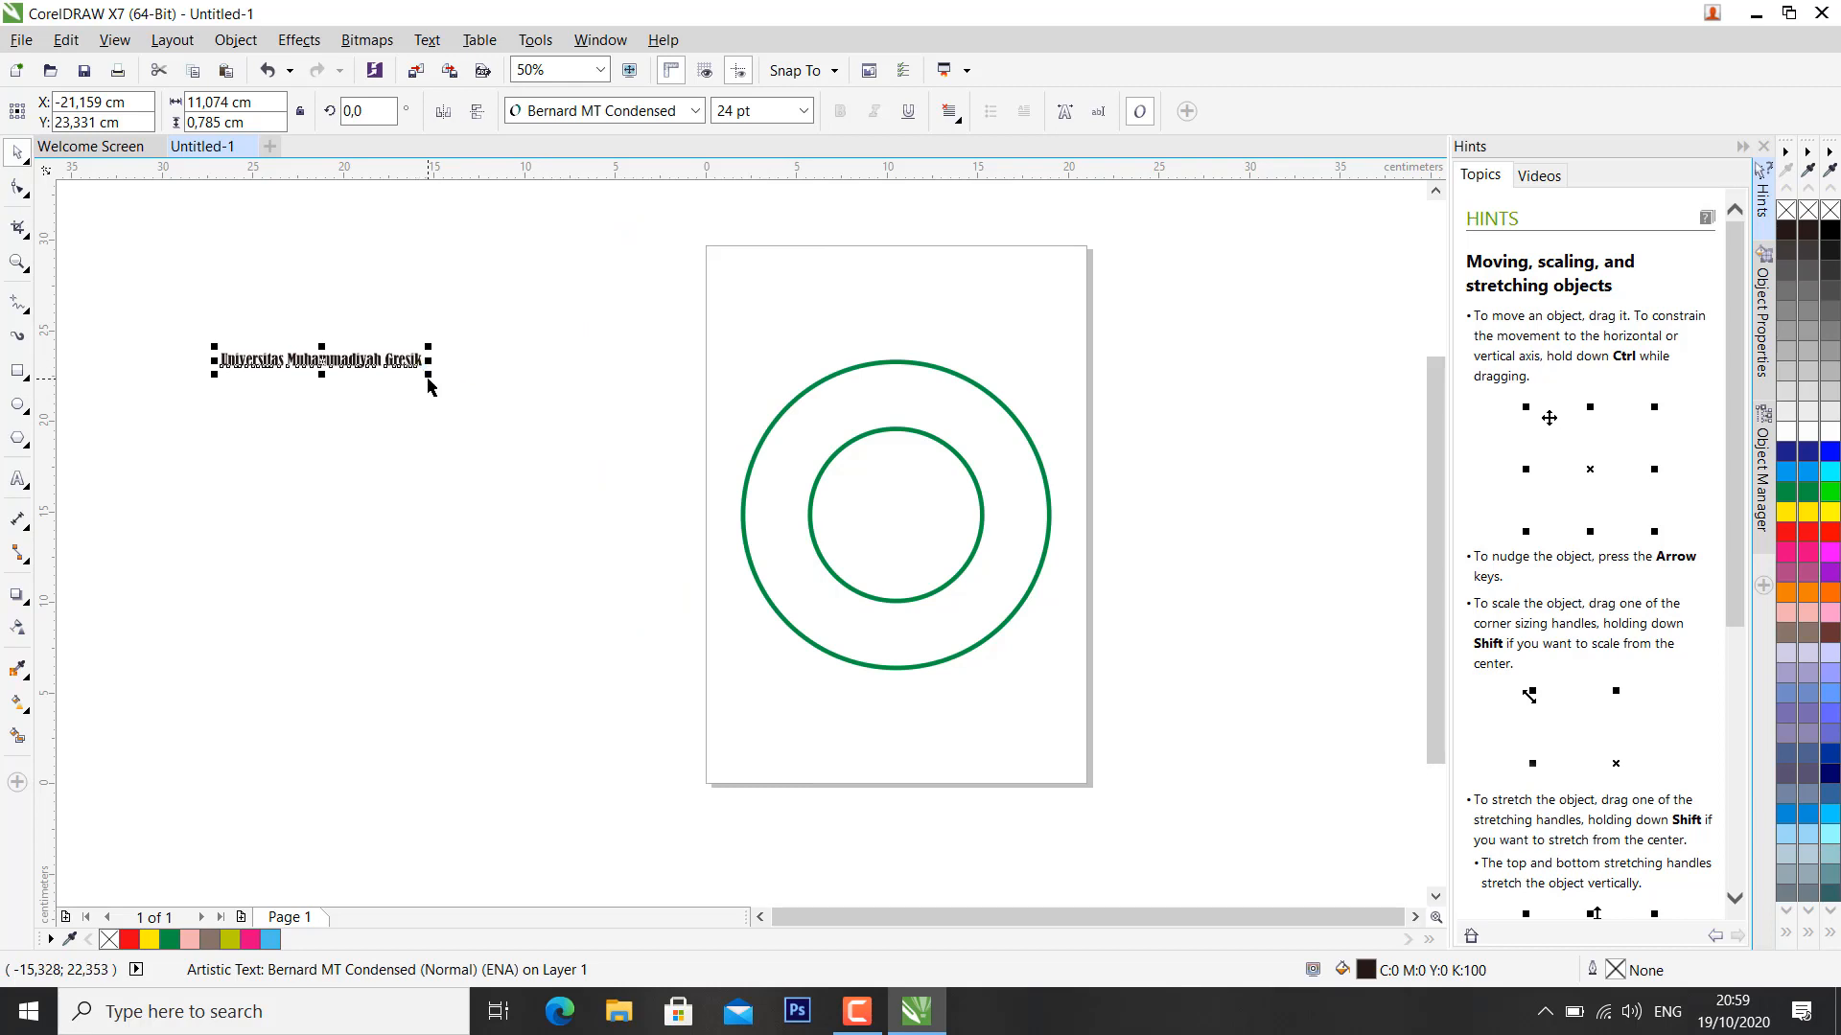
pyautogui.moveTo(428, 372); pyautogui.dragTo(630, 479)
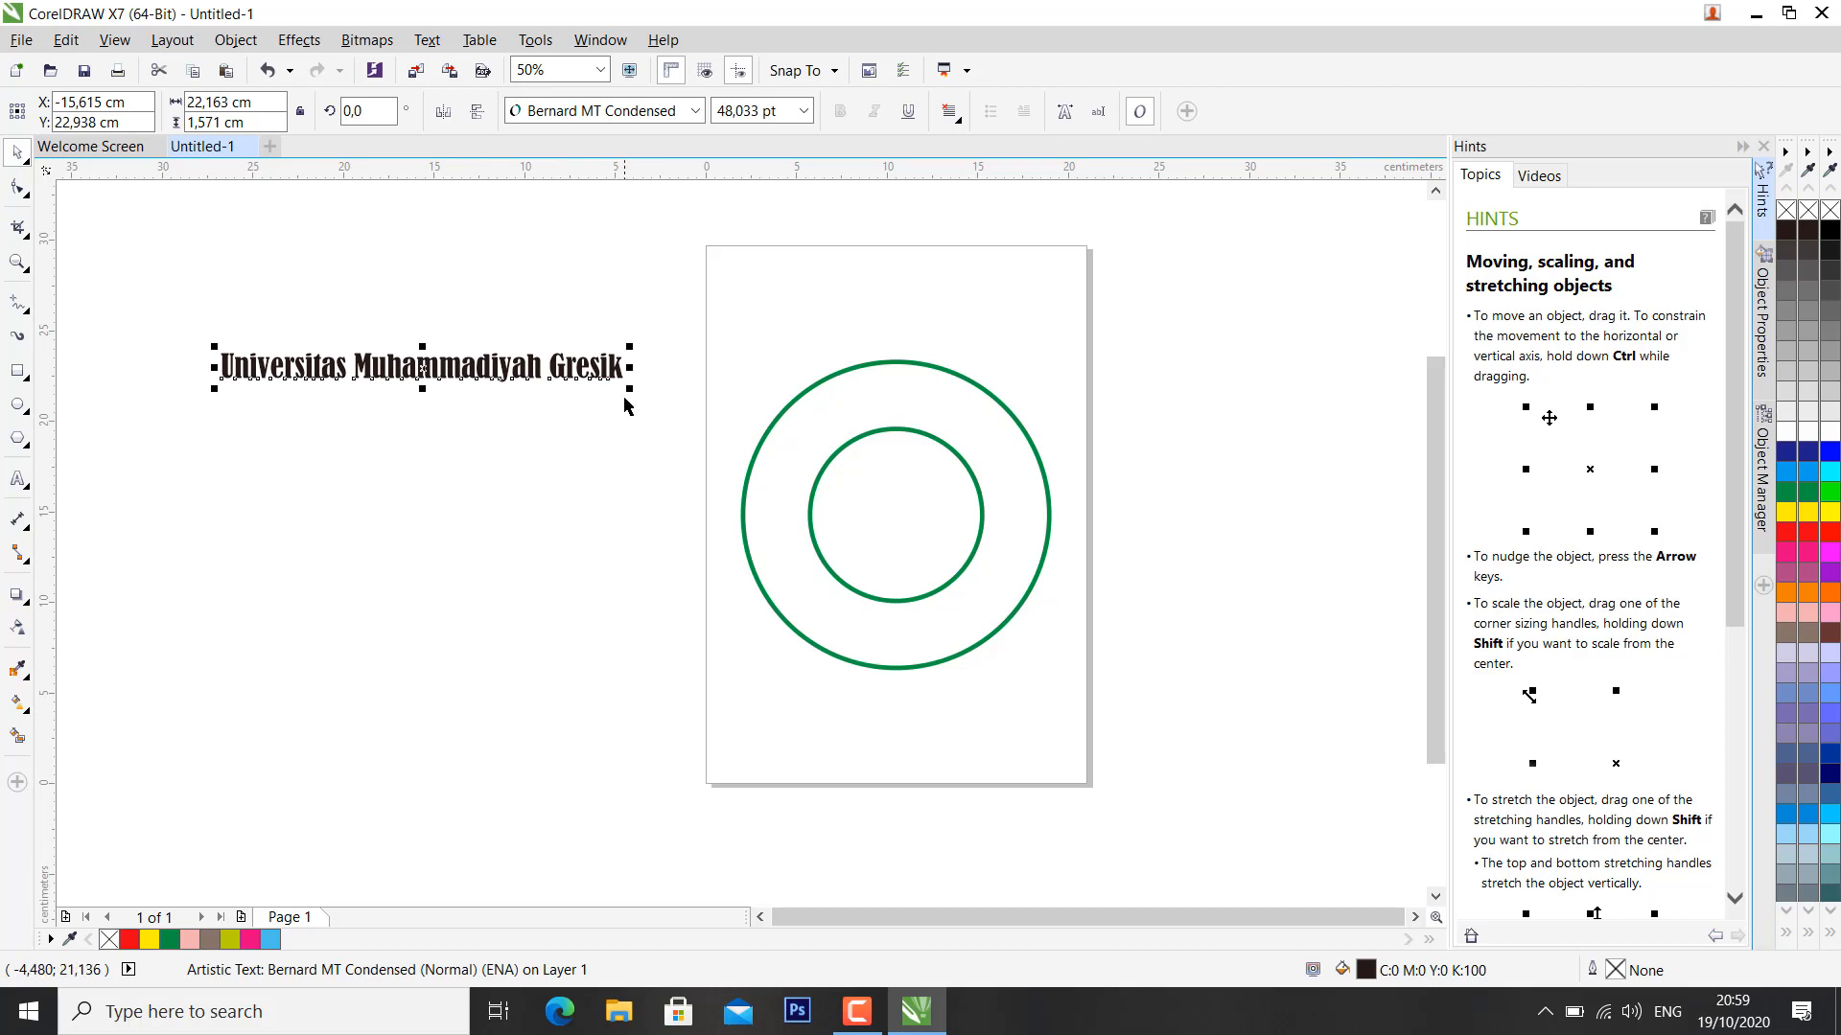
pyautogui.moveTo(629, 388); pyautogui.dragTo(604, 391)
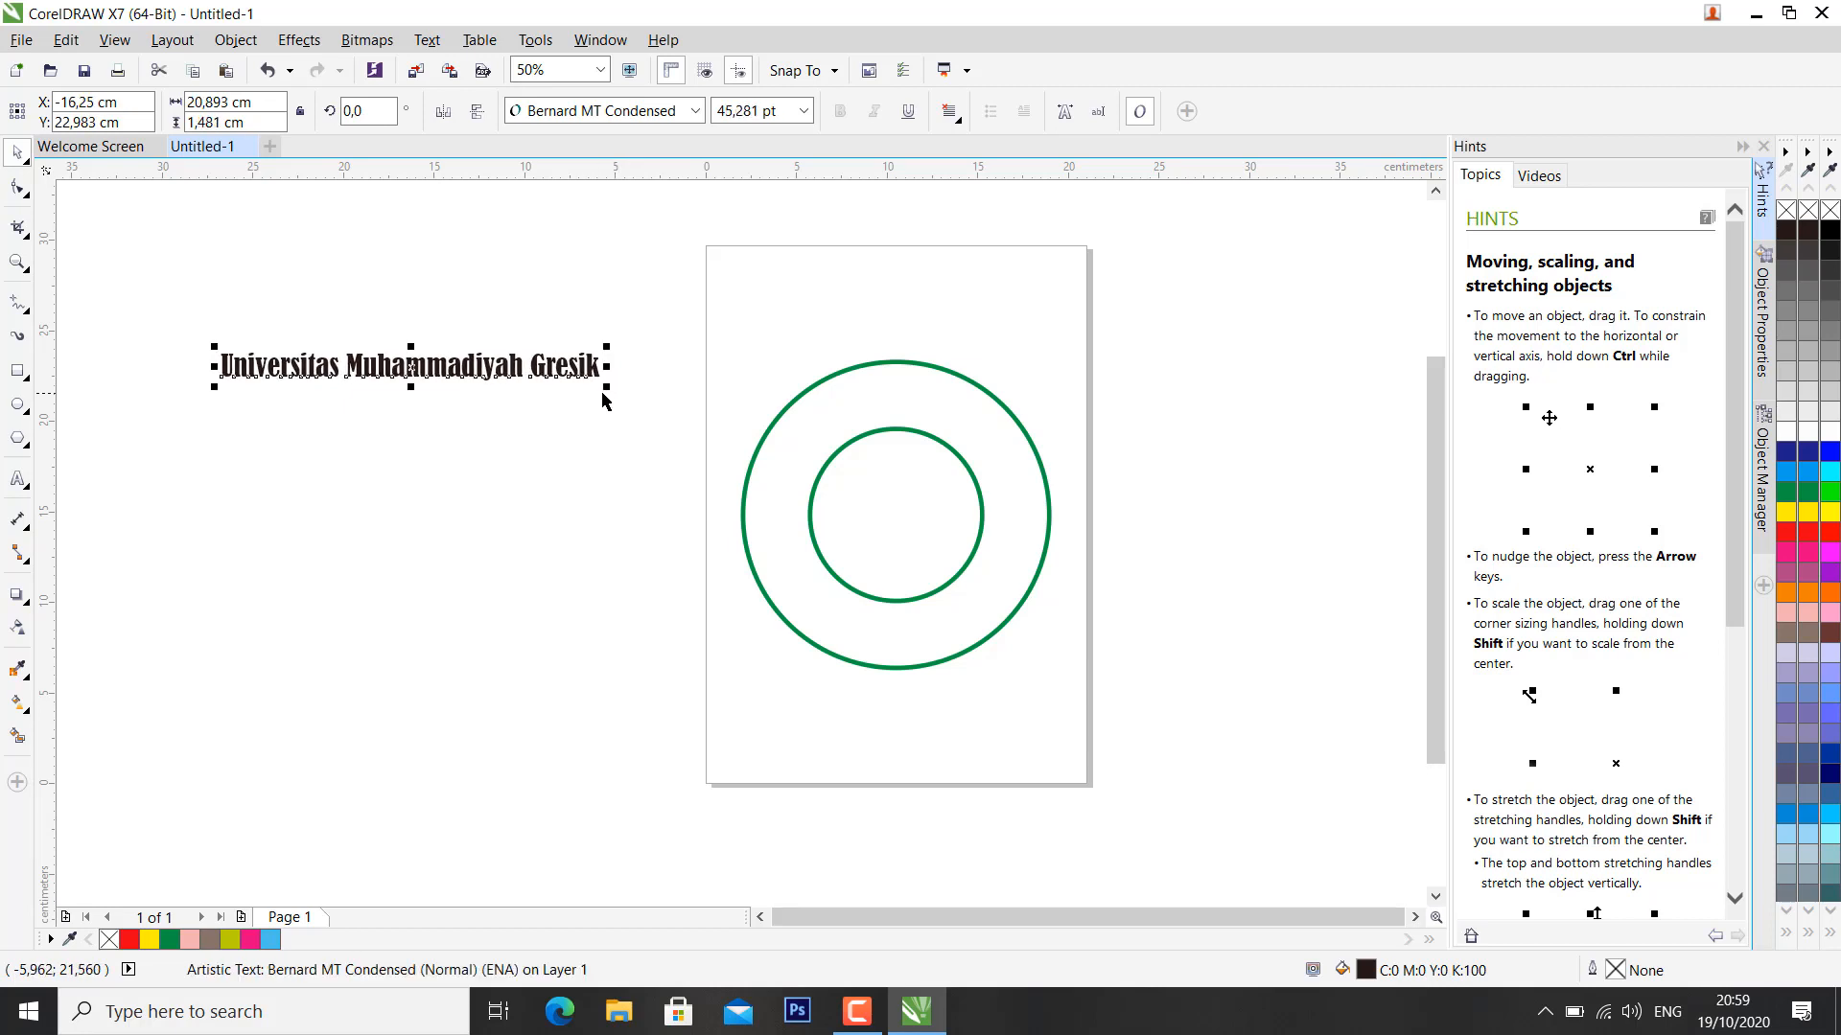
# Step: Fill the text with a dark shade of green, C:100 M:61 Y:100 K:46
pyautogui.click(1787, 493)
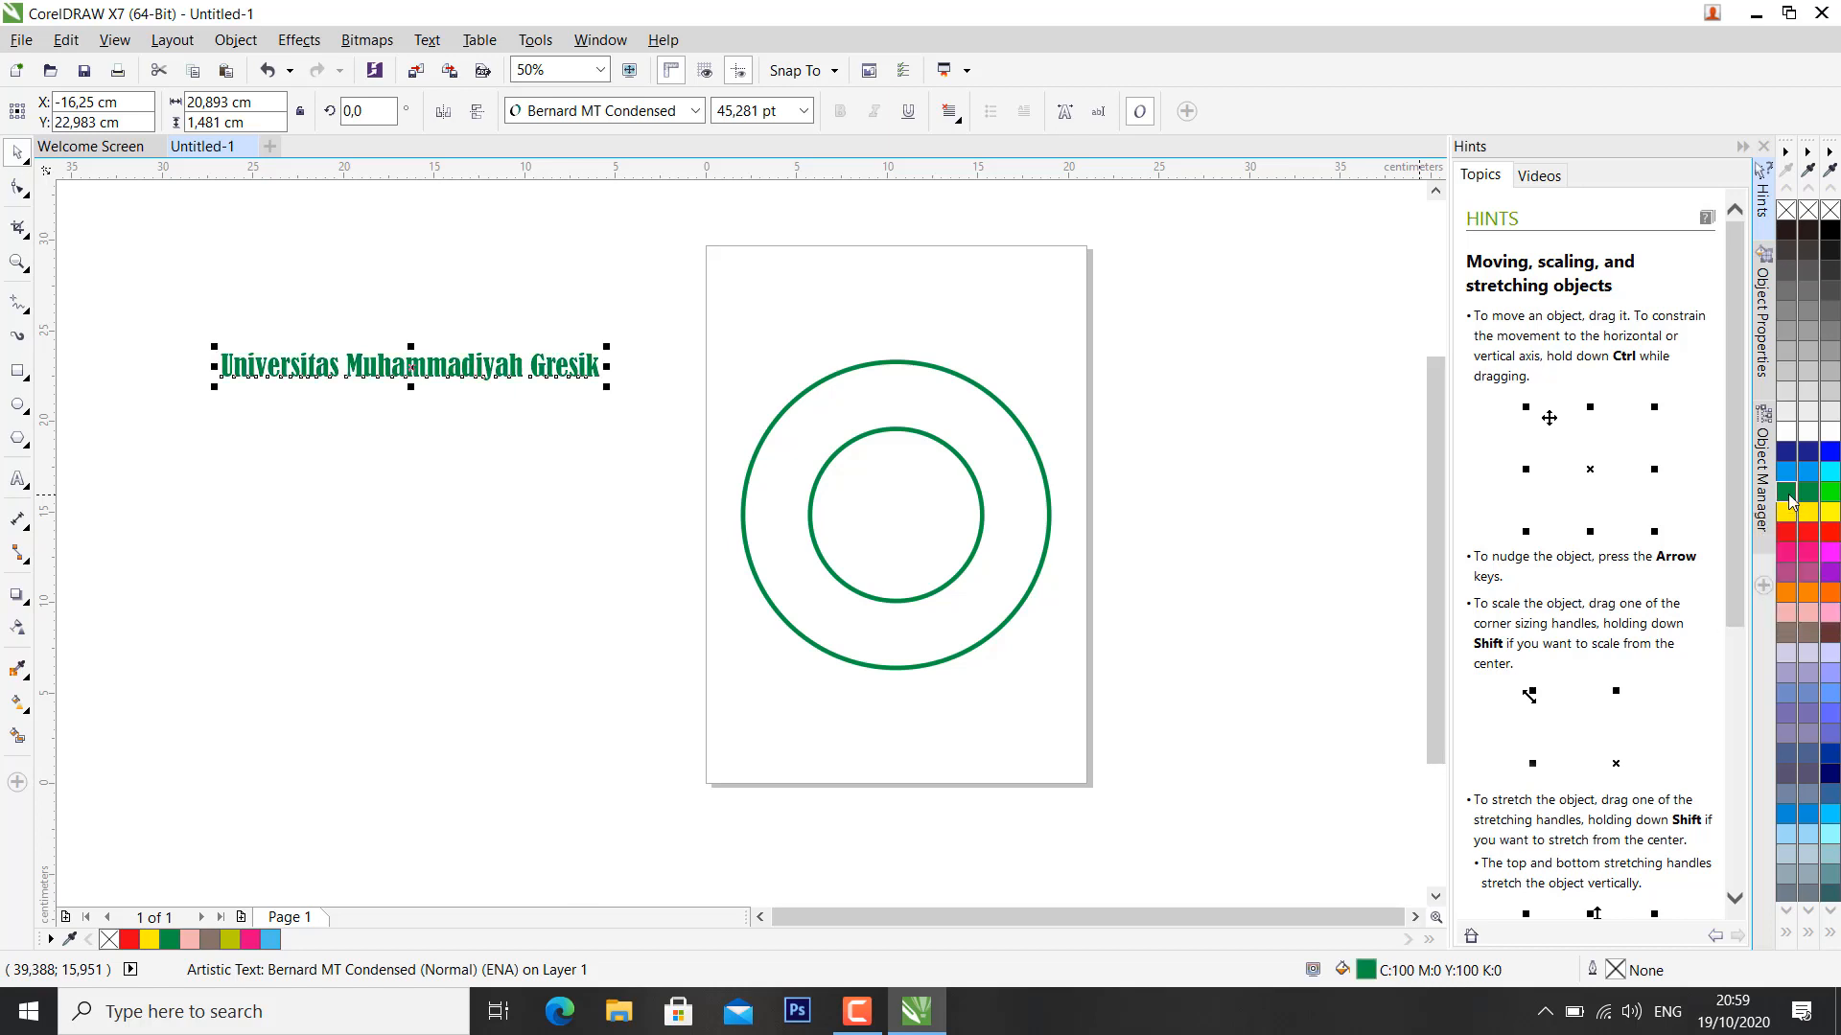
pyautogui.click(1789, 499)
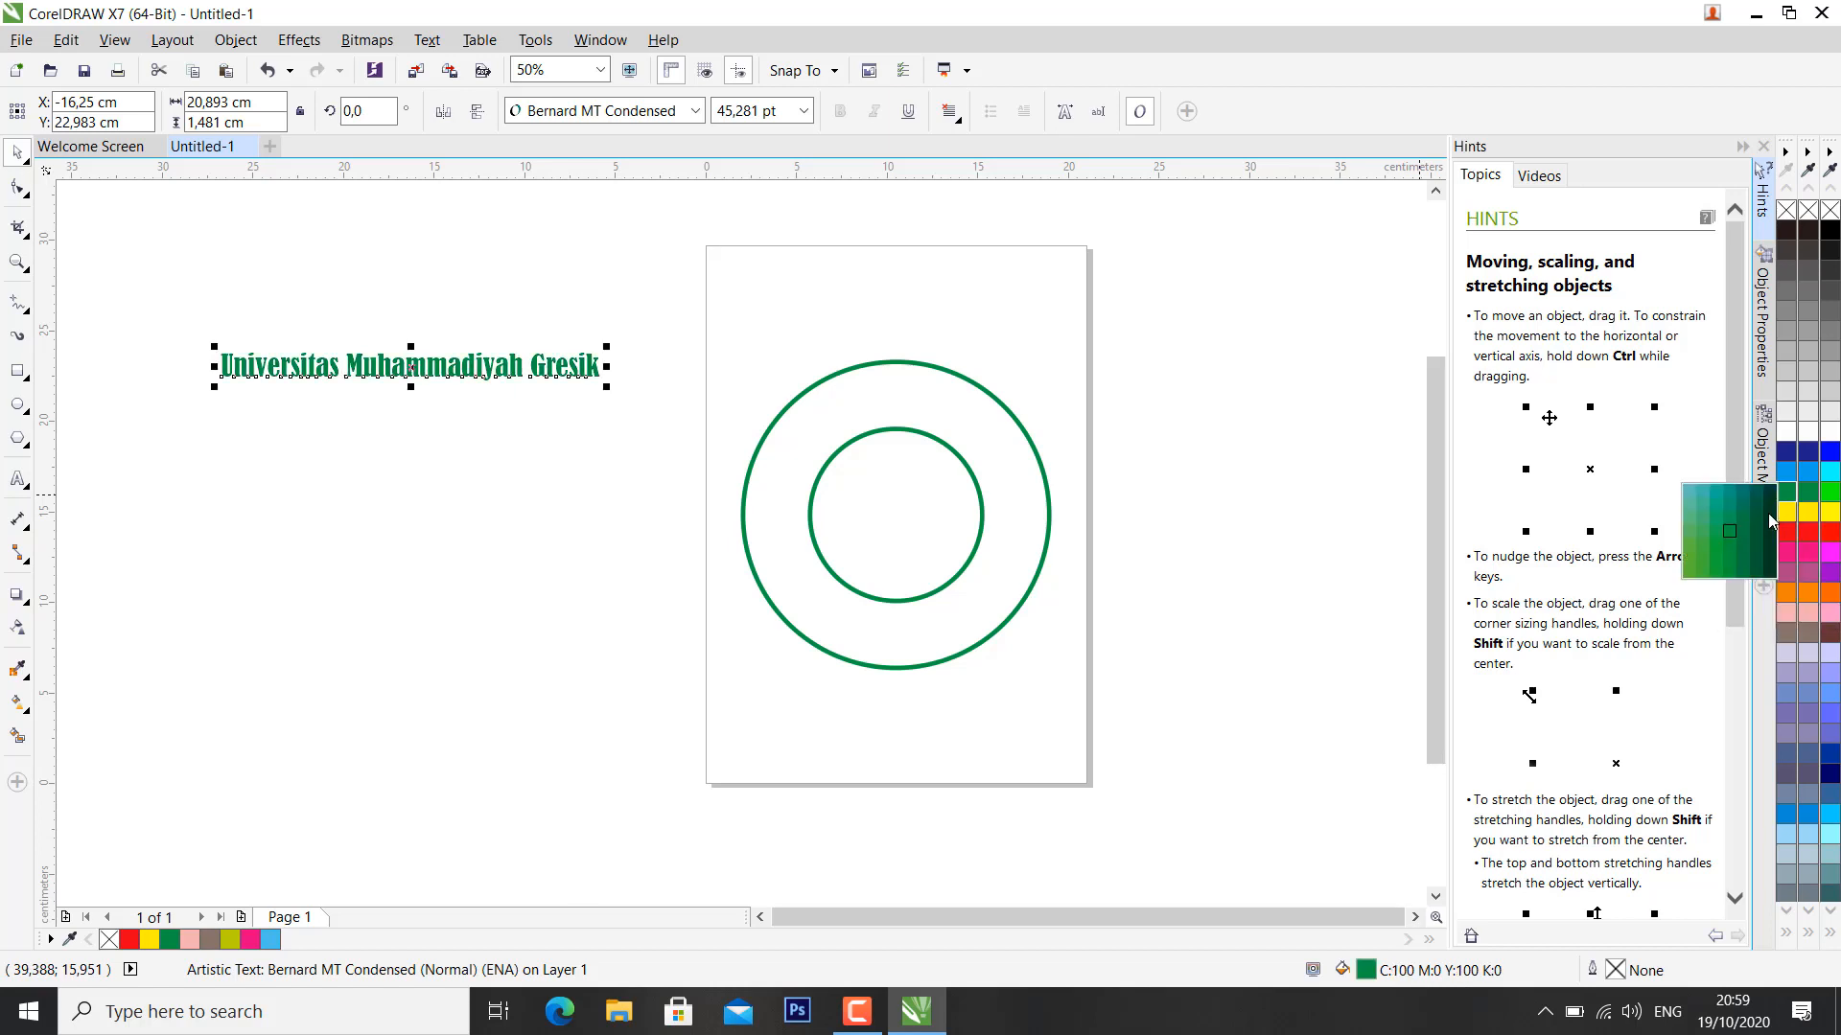
pyautogui.click(1767, 514)
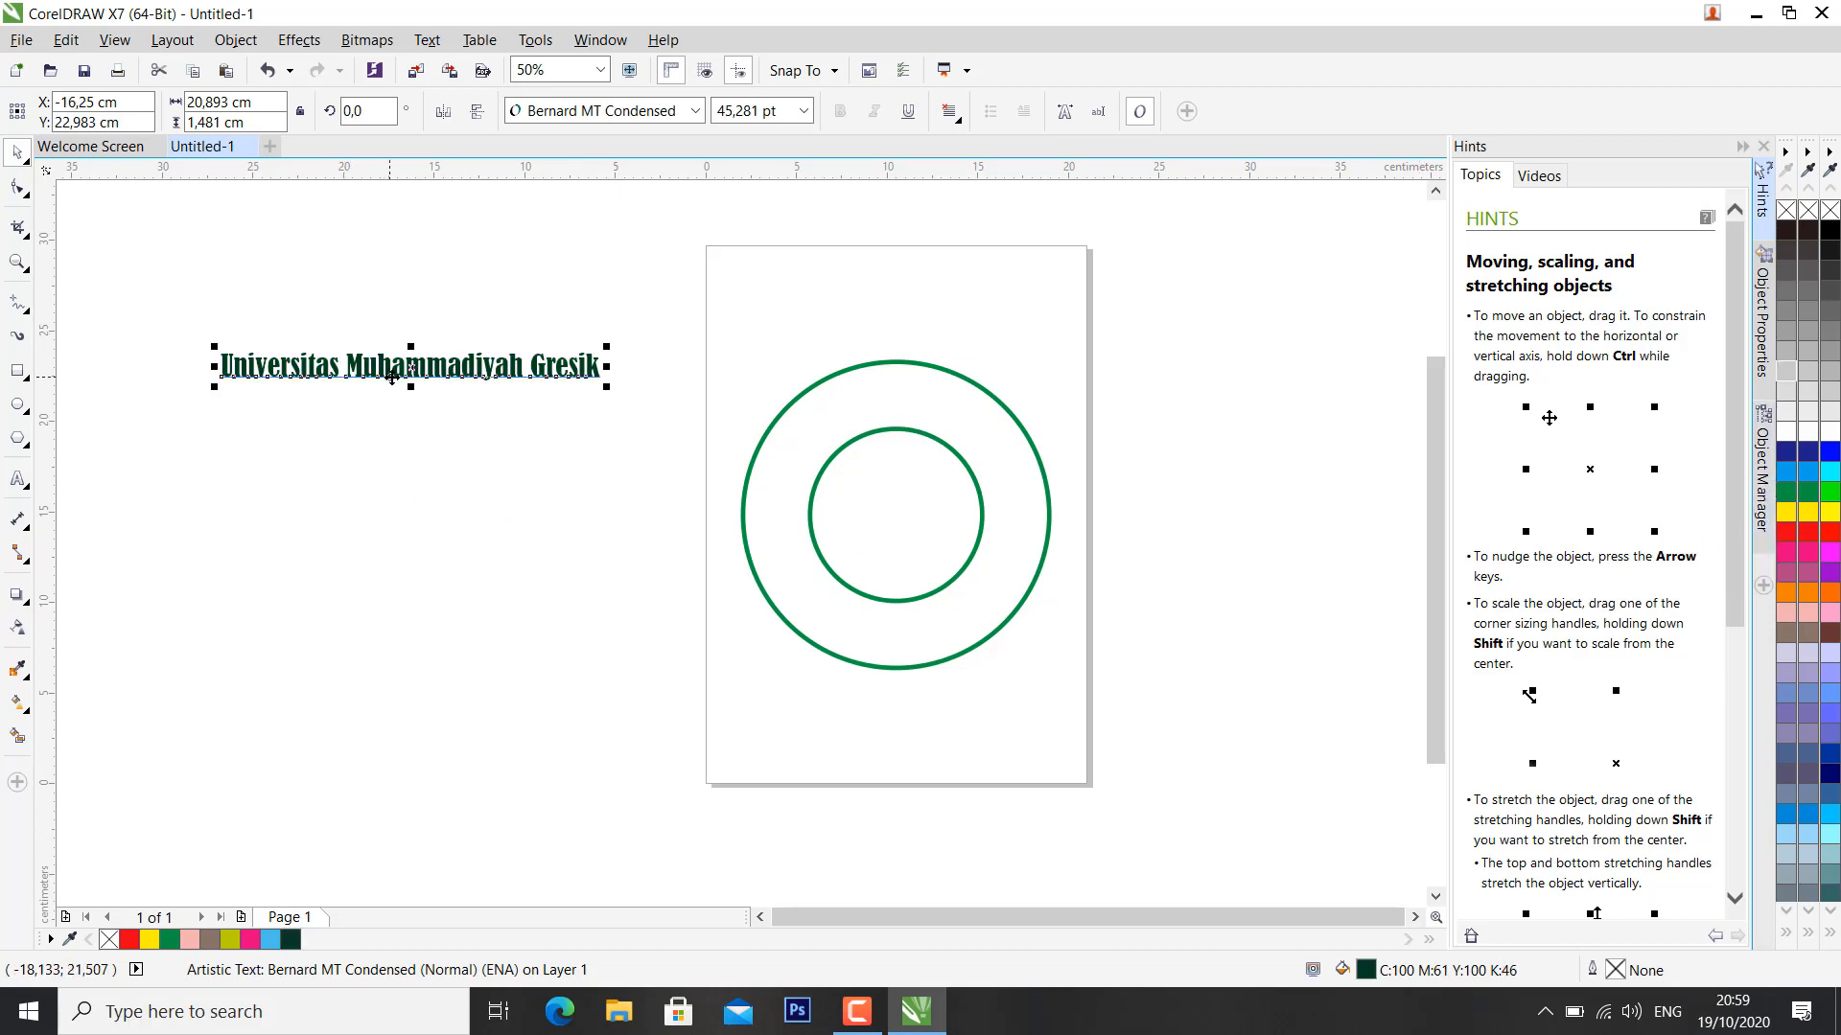
# Step: Move the text beside the page, level with the circles' centre, and place a copy of it below
pyautogui.moveTo(437, 368); pyautogui.dragTo(818, 646)
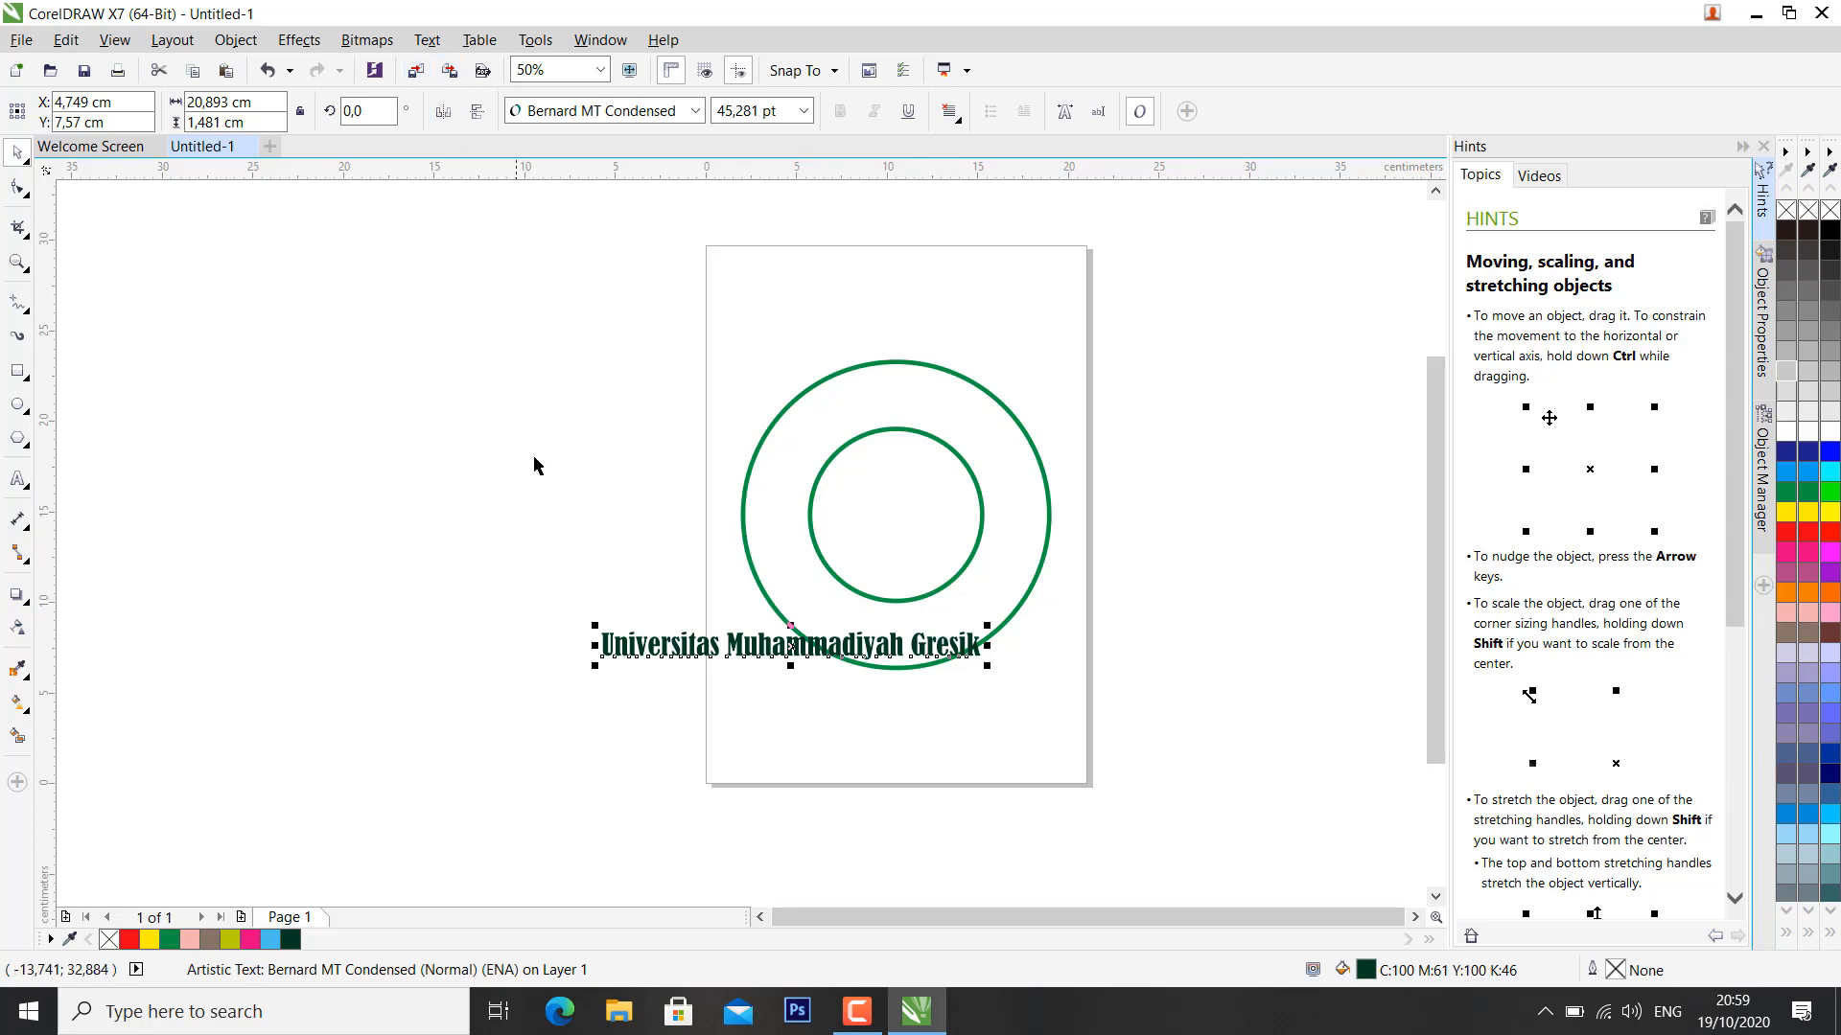
pyautogui.moveTo(666, 657); pyautogui.dragTo(343, 533)
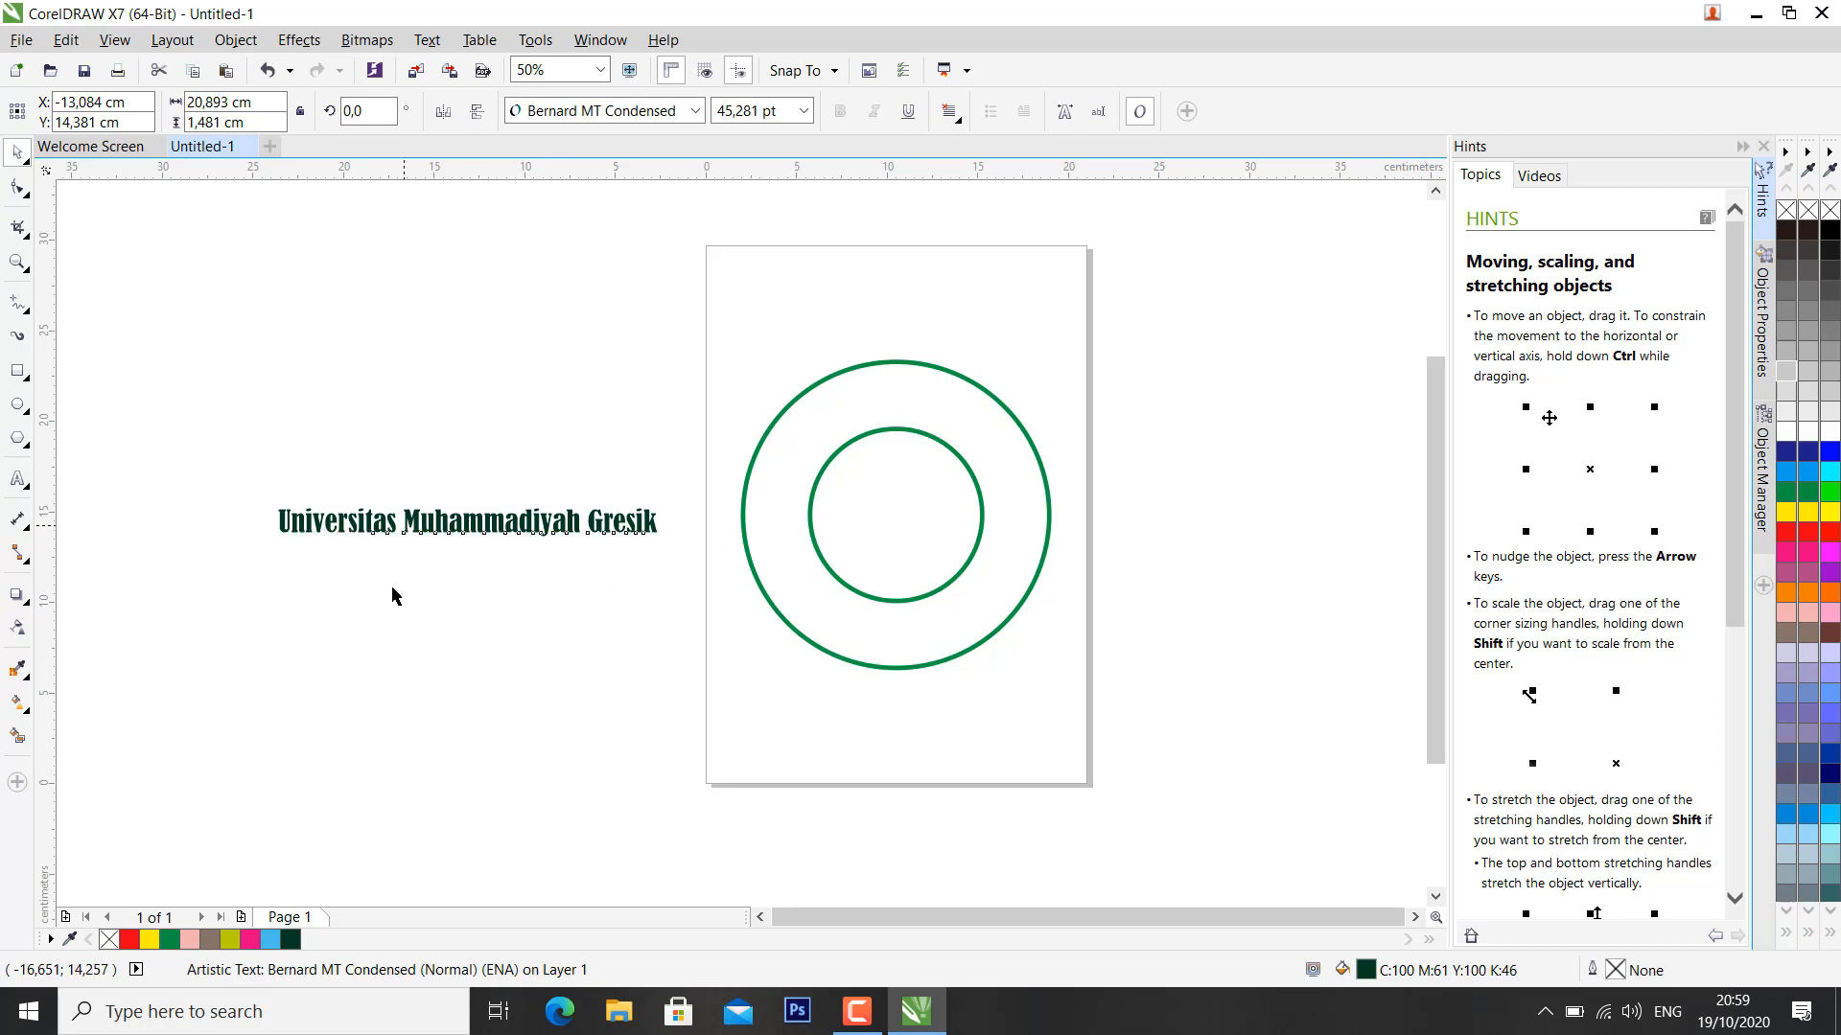
pyautogui.click(422, 562)
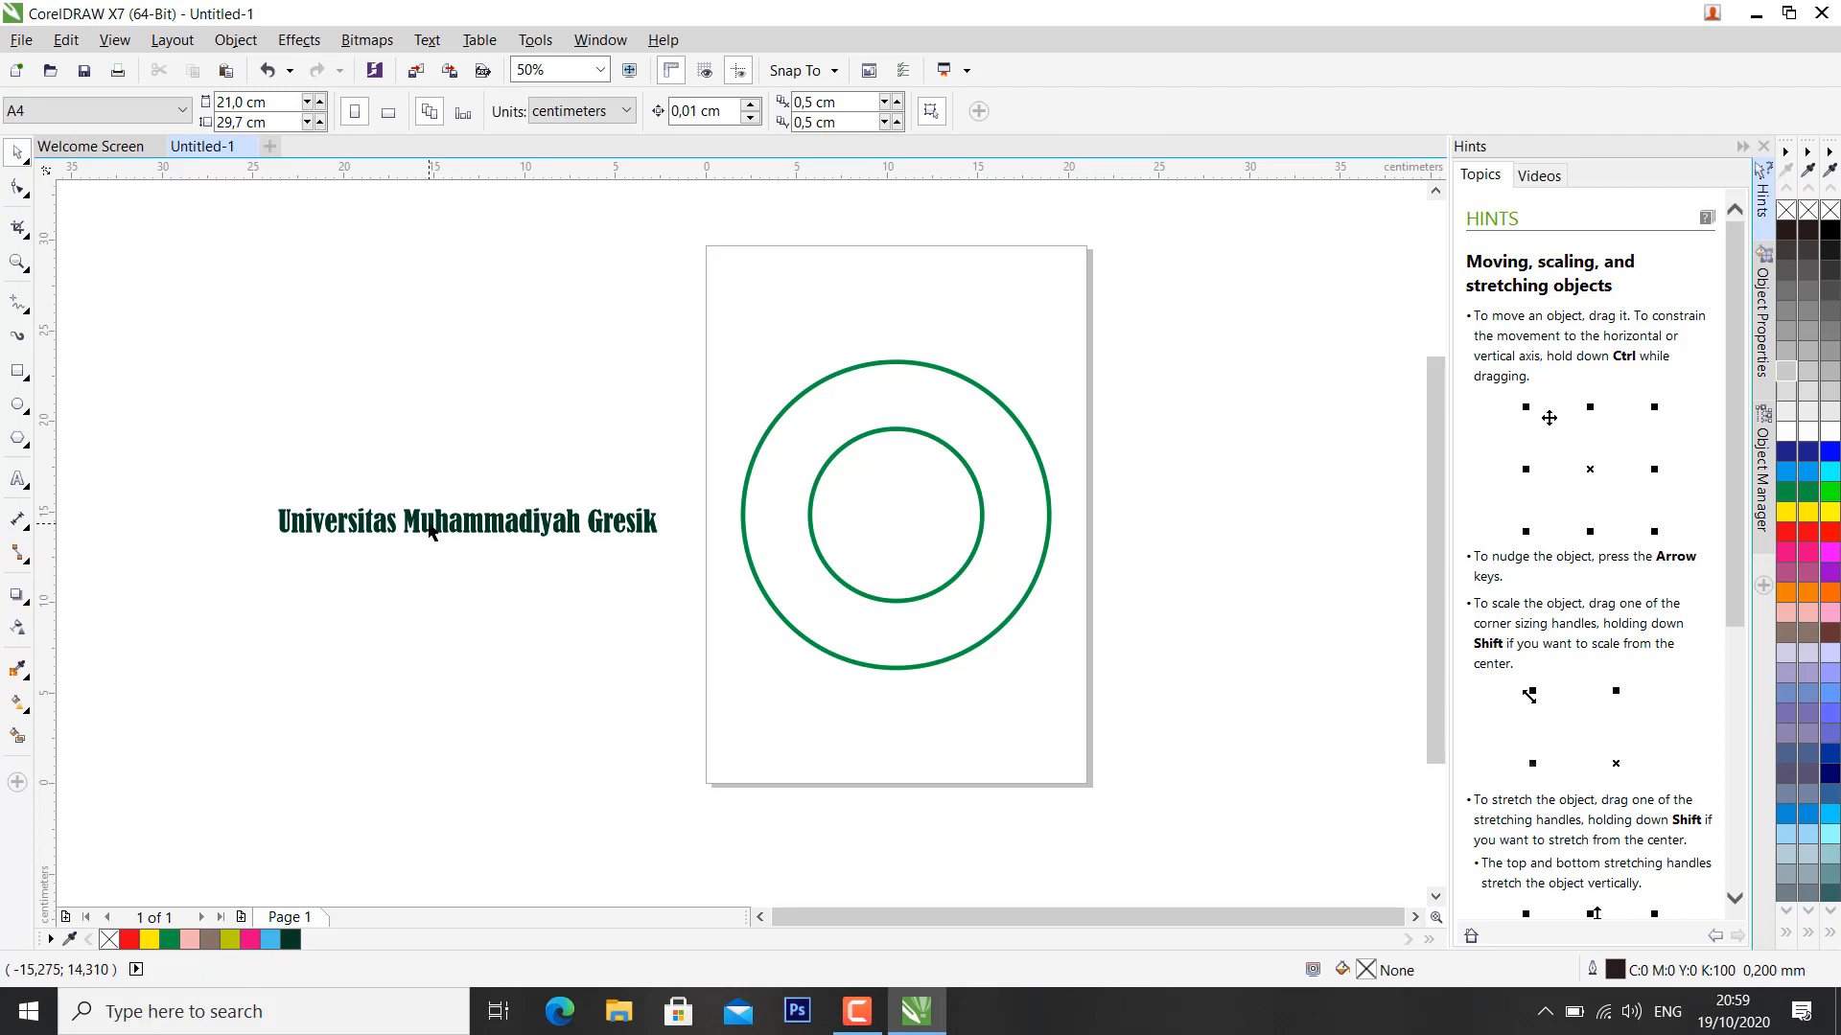
pyautogui.moveTo(430, 527); pyautogui.dragTo(397, 668)
pyautogui.rightClick(397, 668)
# Step: Fit the upper text line to the outer circle's path, along the inside of its lower half at a -2.6 cm distance
pyautogui.click(440, 521)
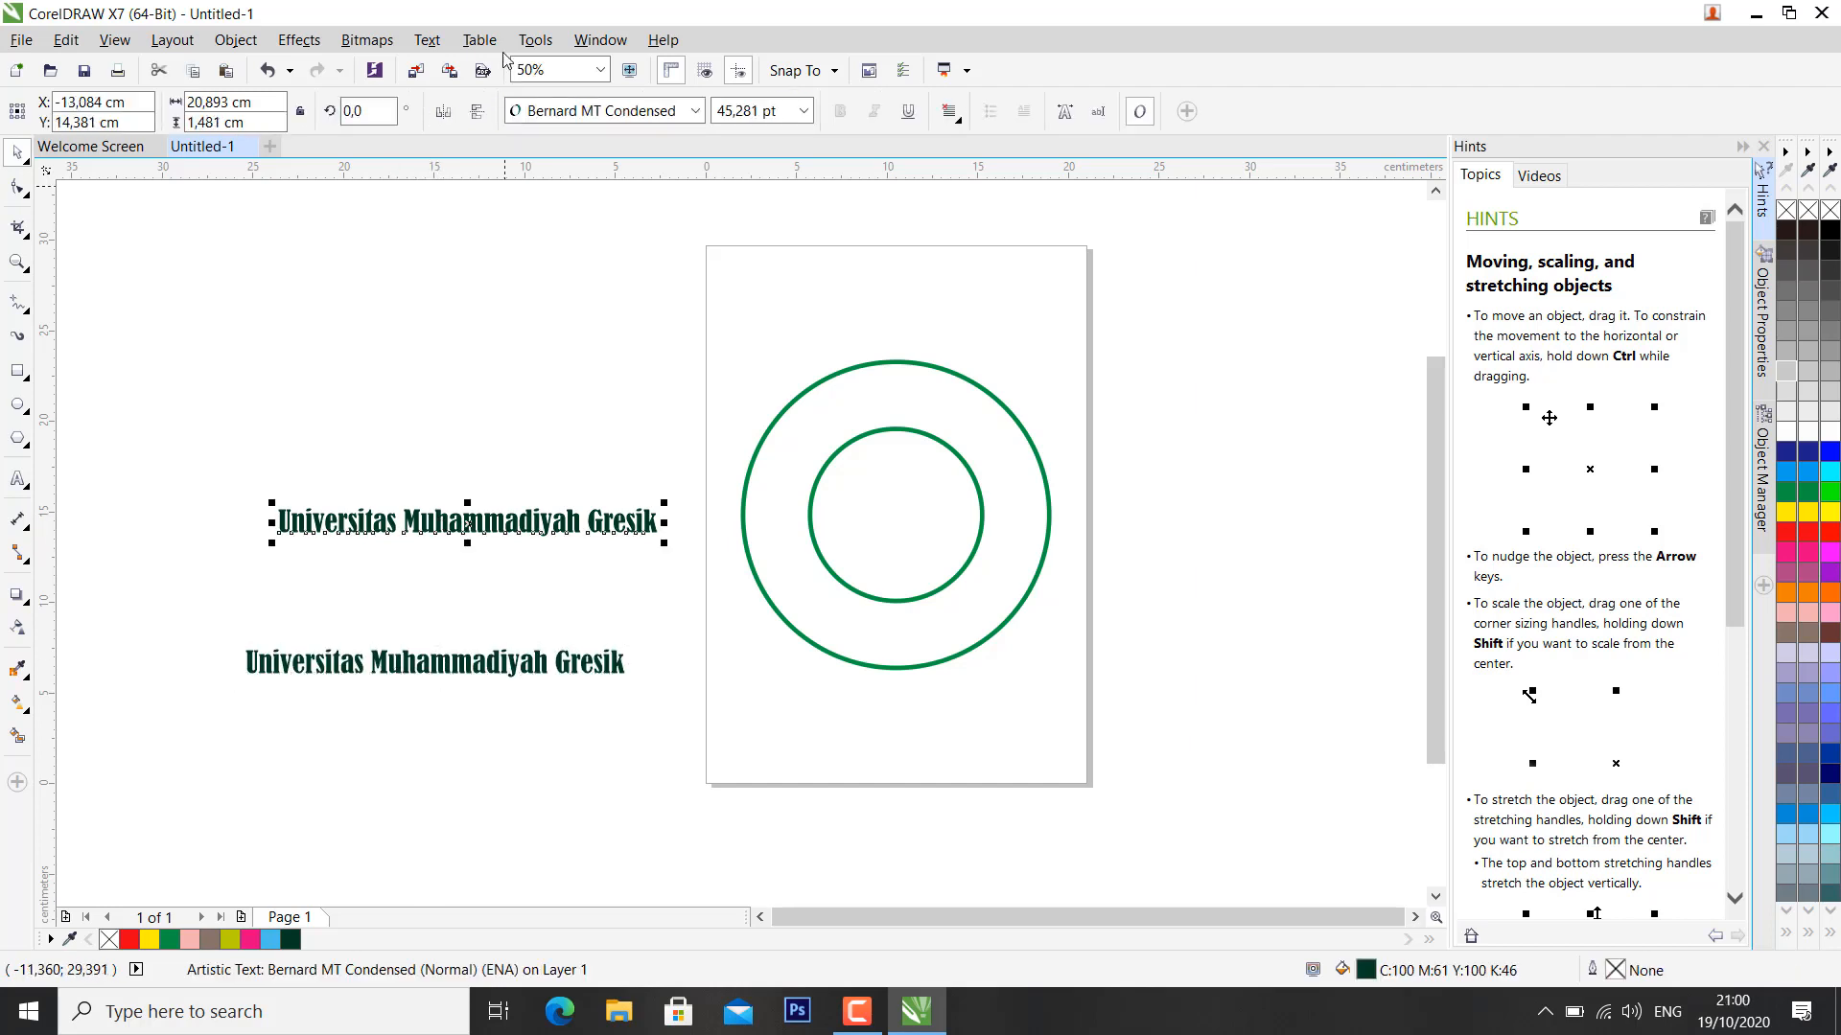
pyautogui.click(428, 41)
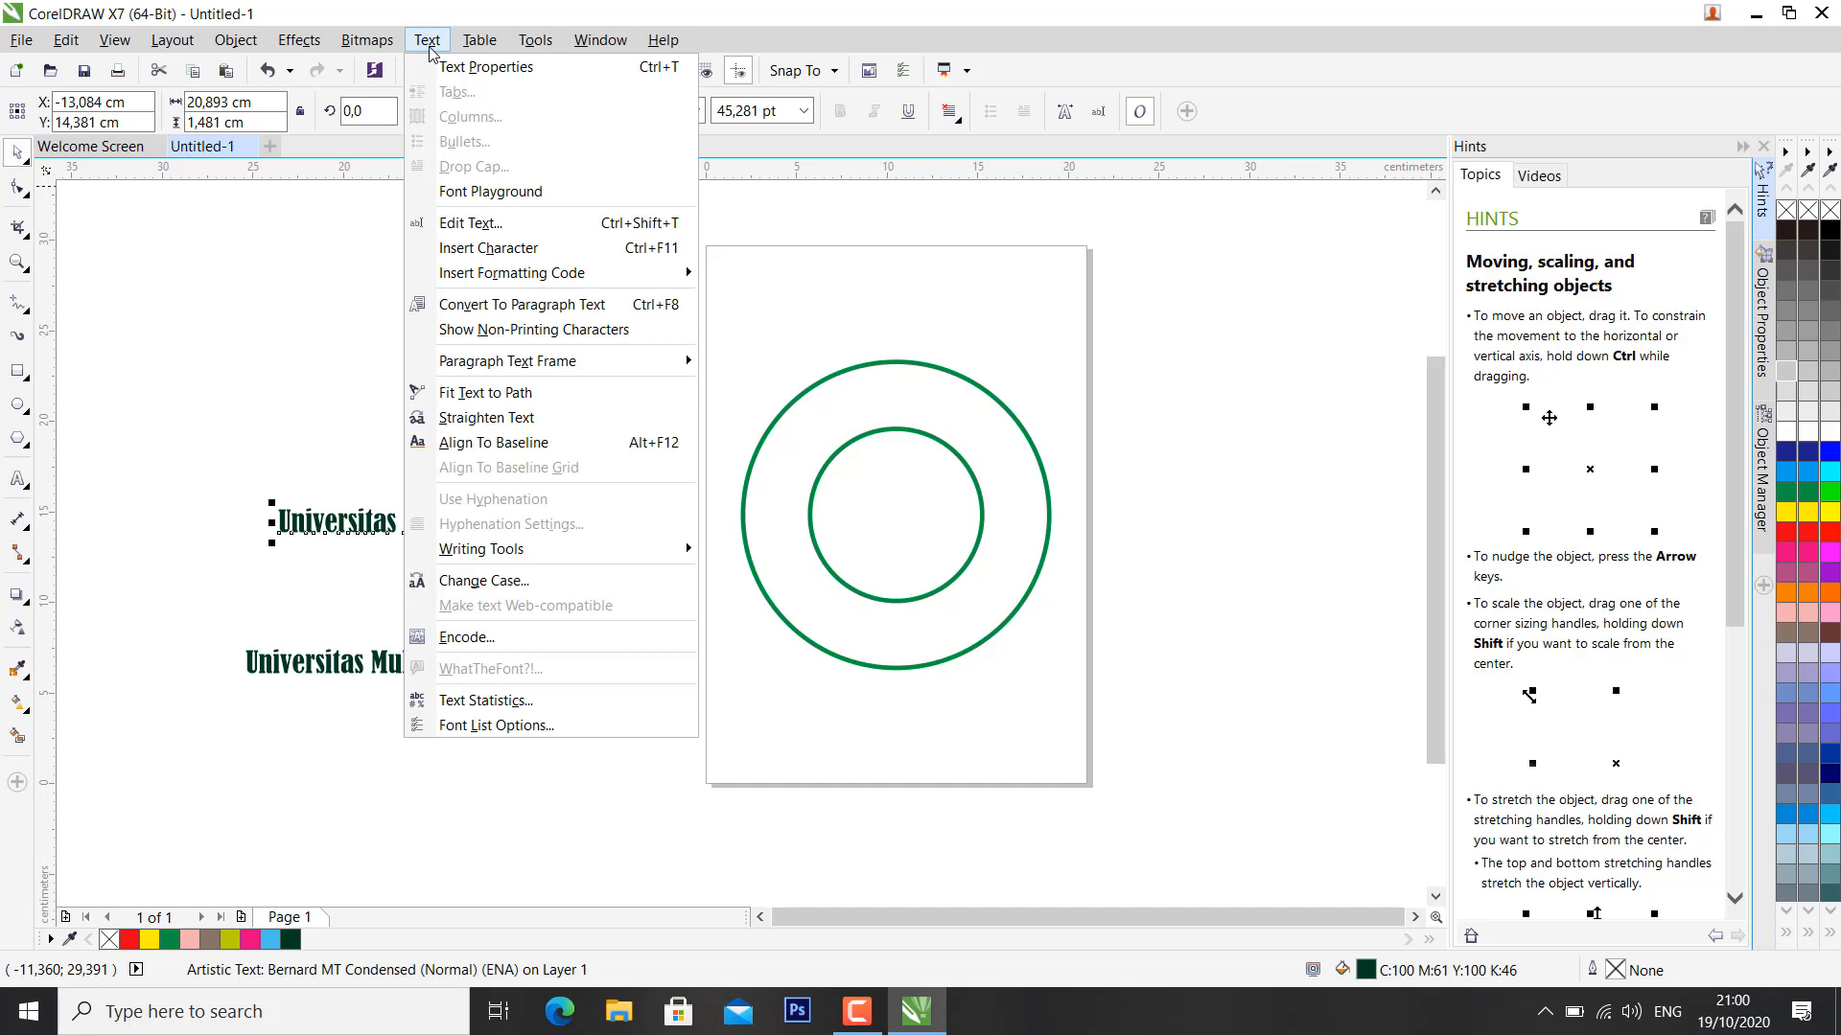
pyautogui.click(482, 395)
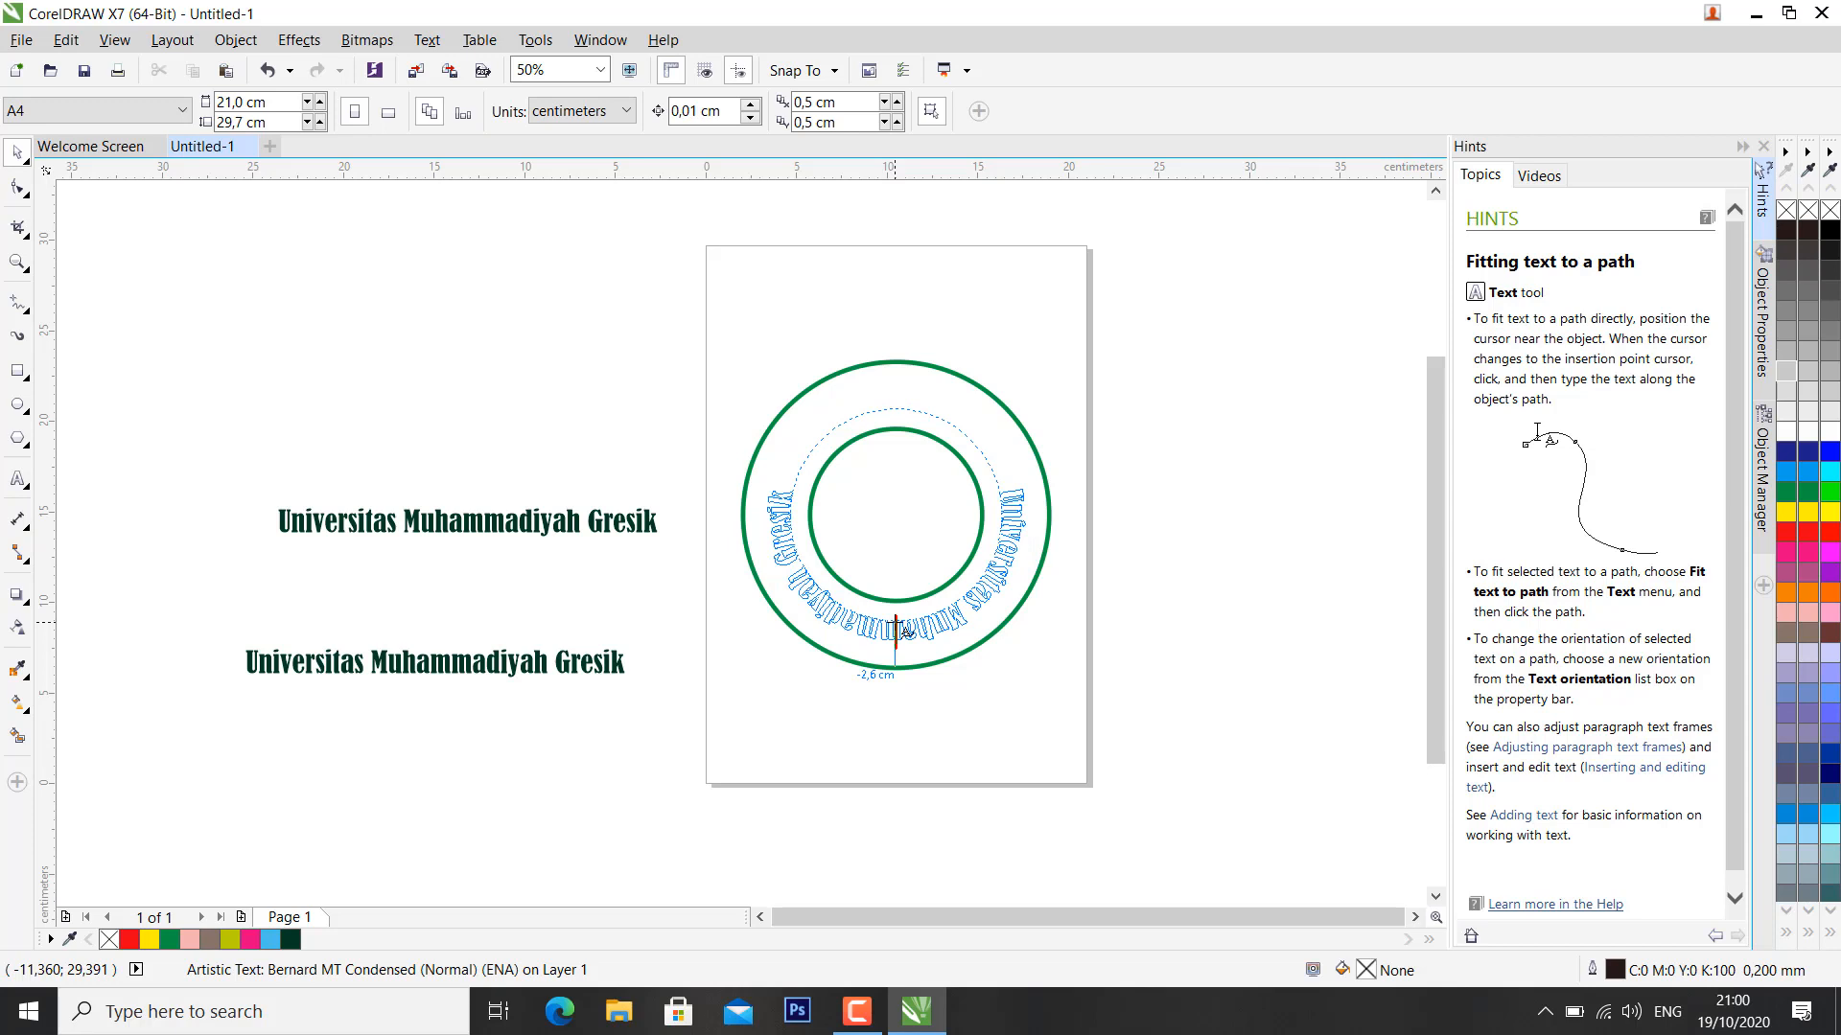
pyautogui.click(903, 632)
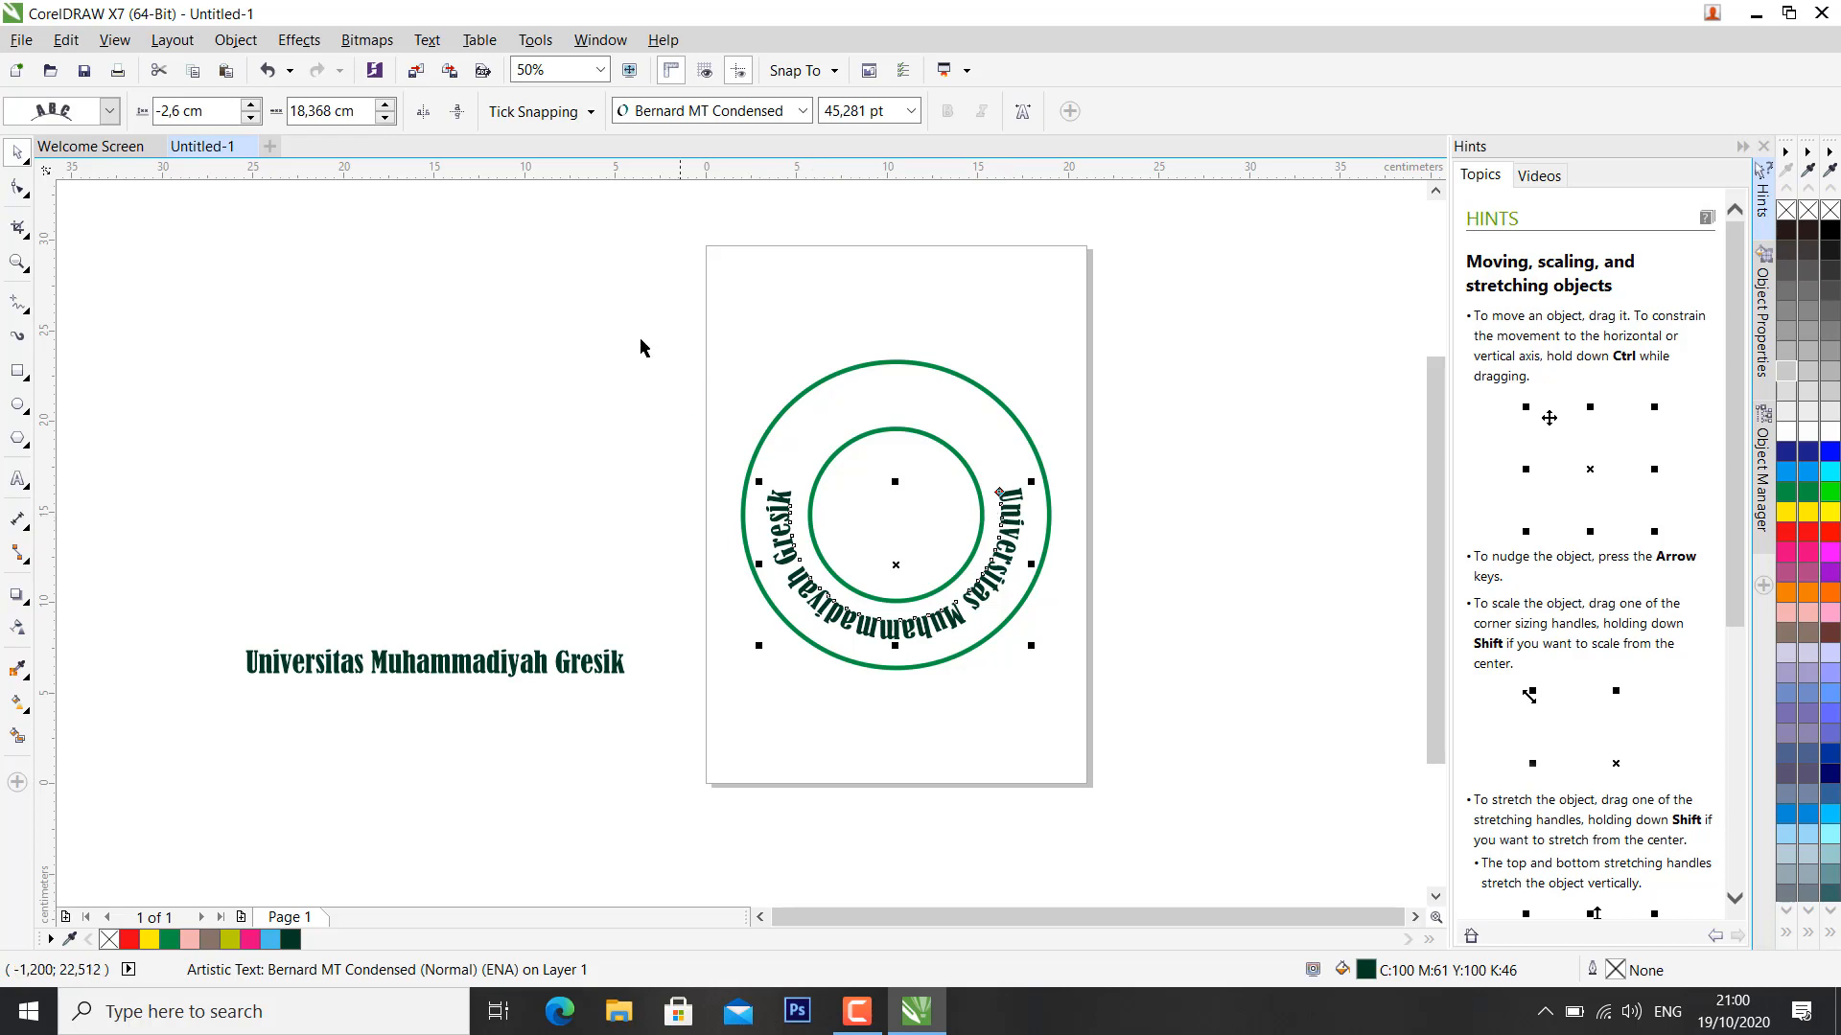
# Step: Mirror the curved text horizontally and vertically, and move it between the two circles at a -1.0 cm distance from the path
pyautogui.click(422, 113)
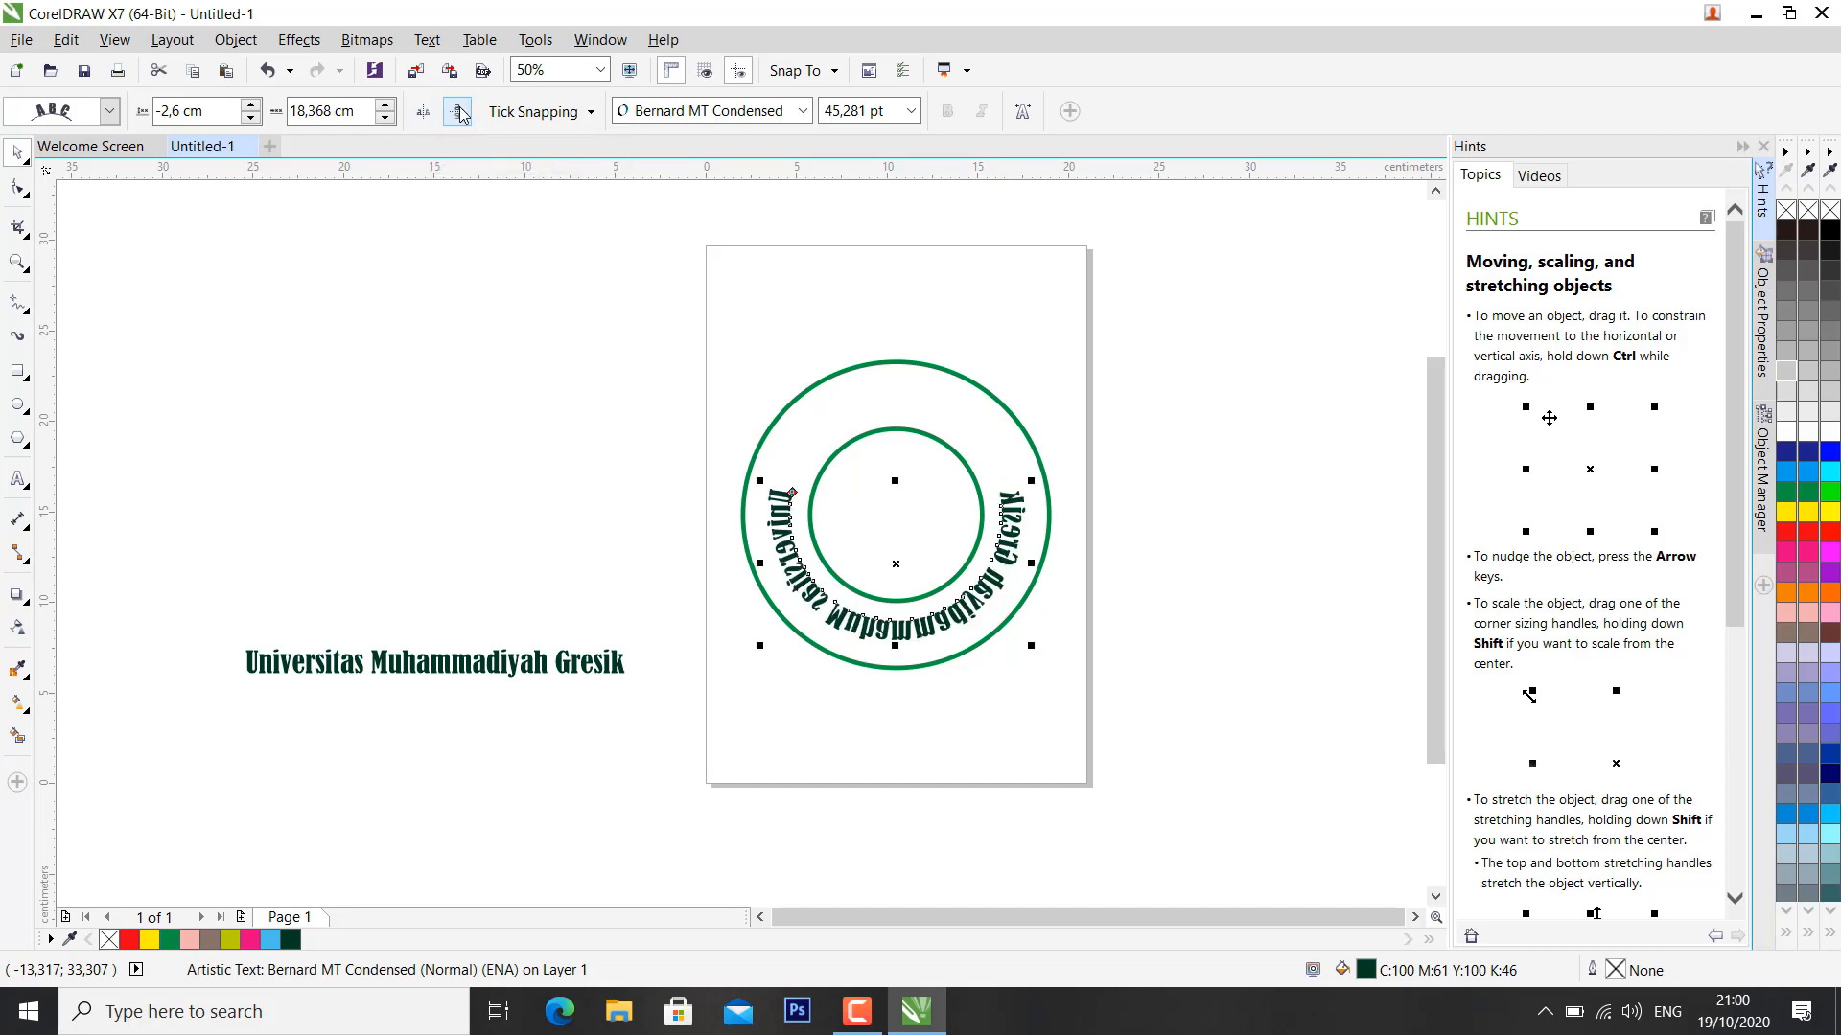
pyautogui.click(460, 113)
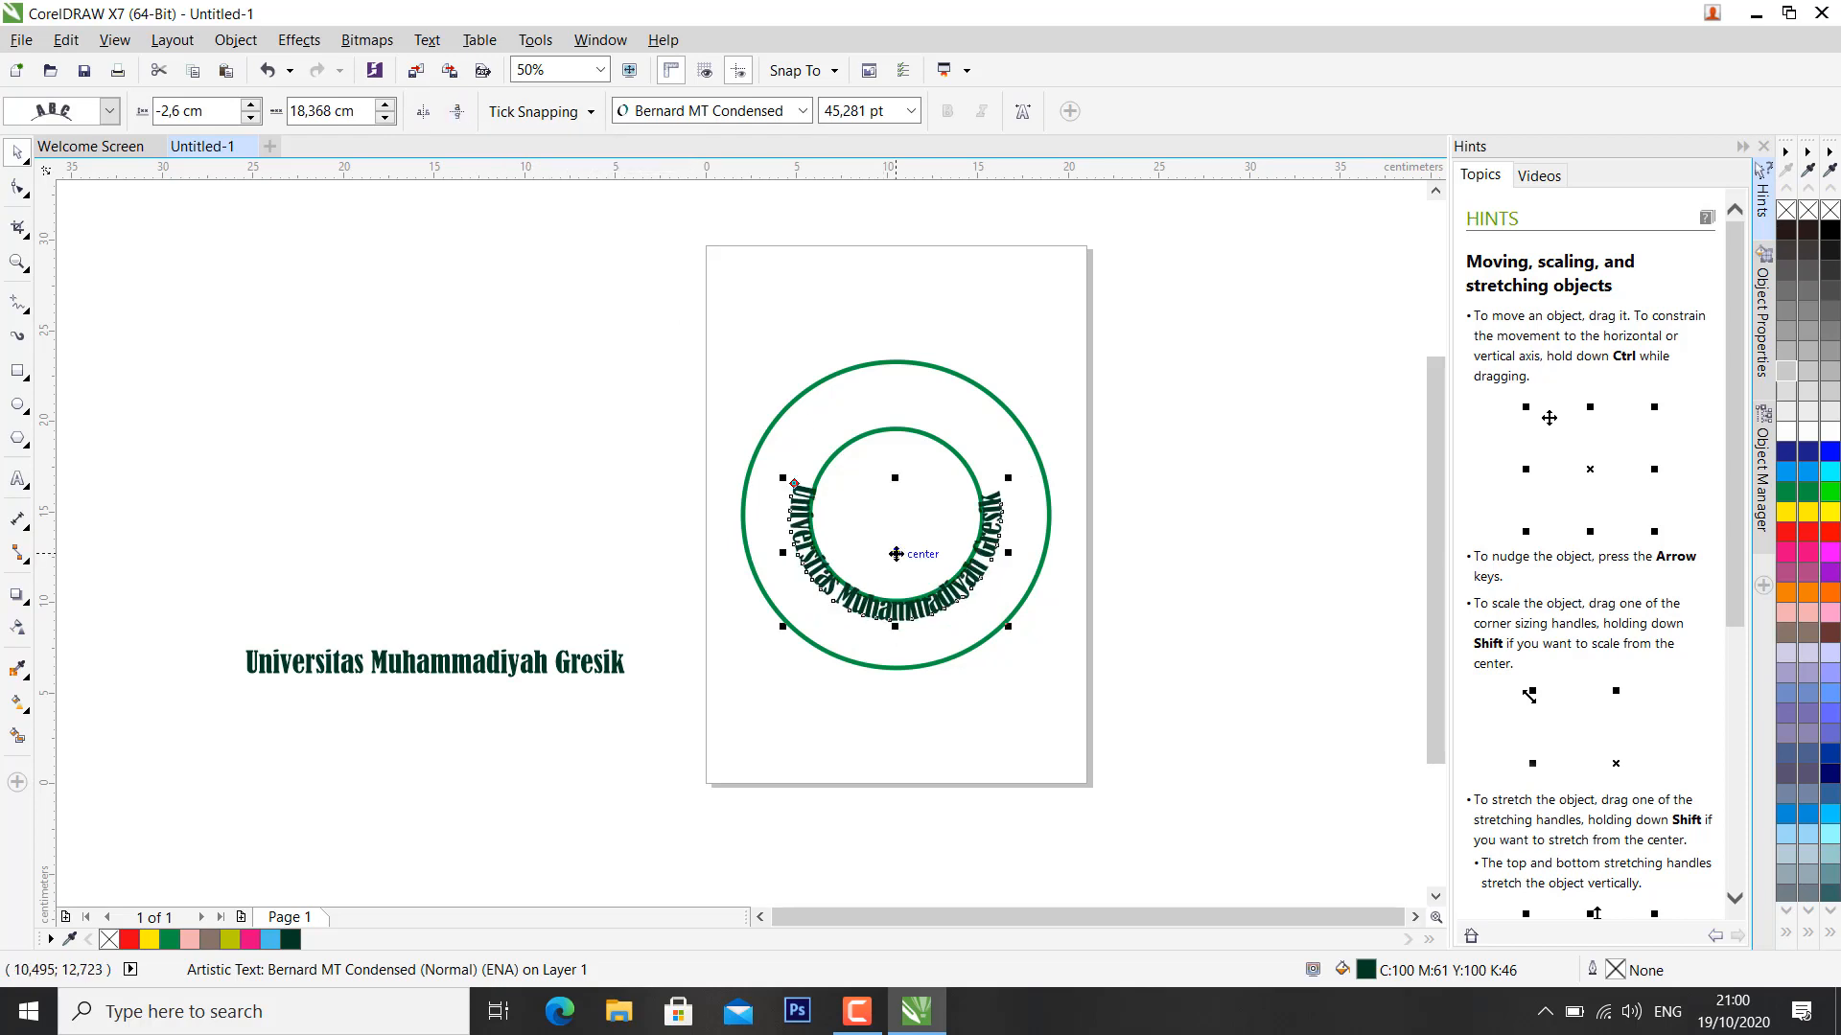
pyautogui.moveTo(894, 558); pyautogui.dragTo(894, 584)
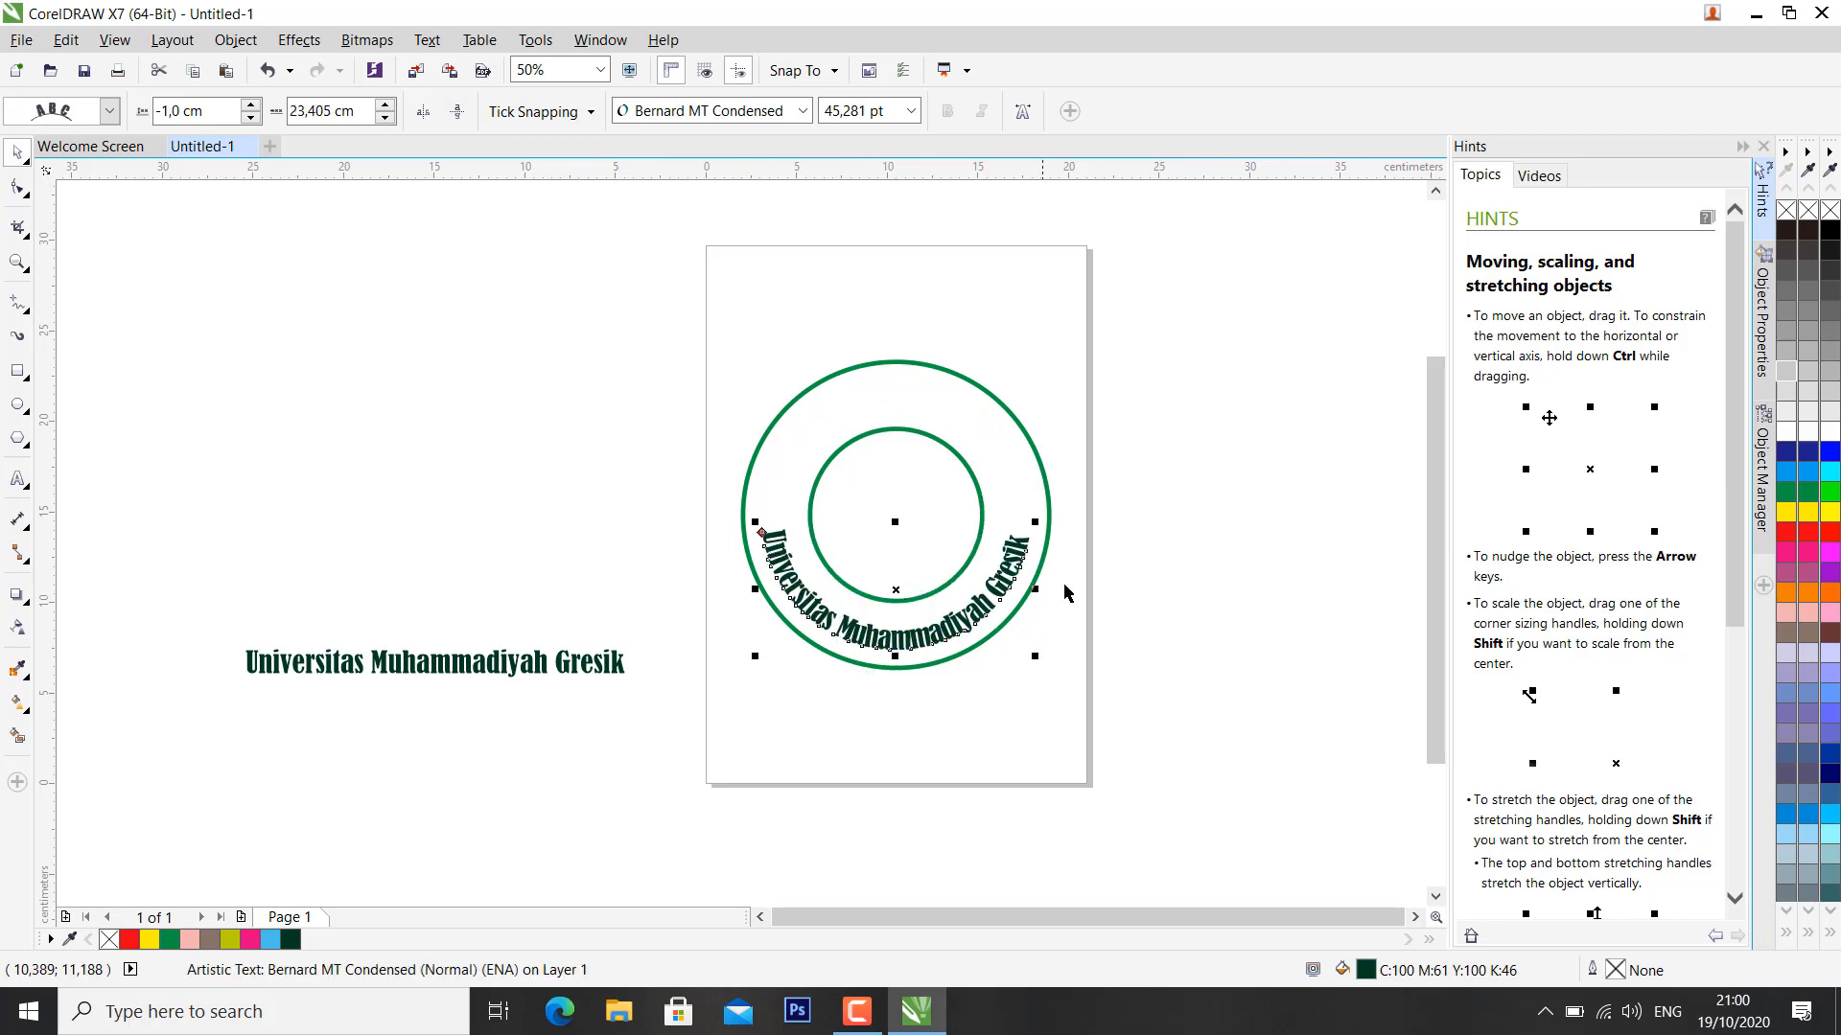
pyautogui.click(1170, 580)
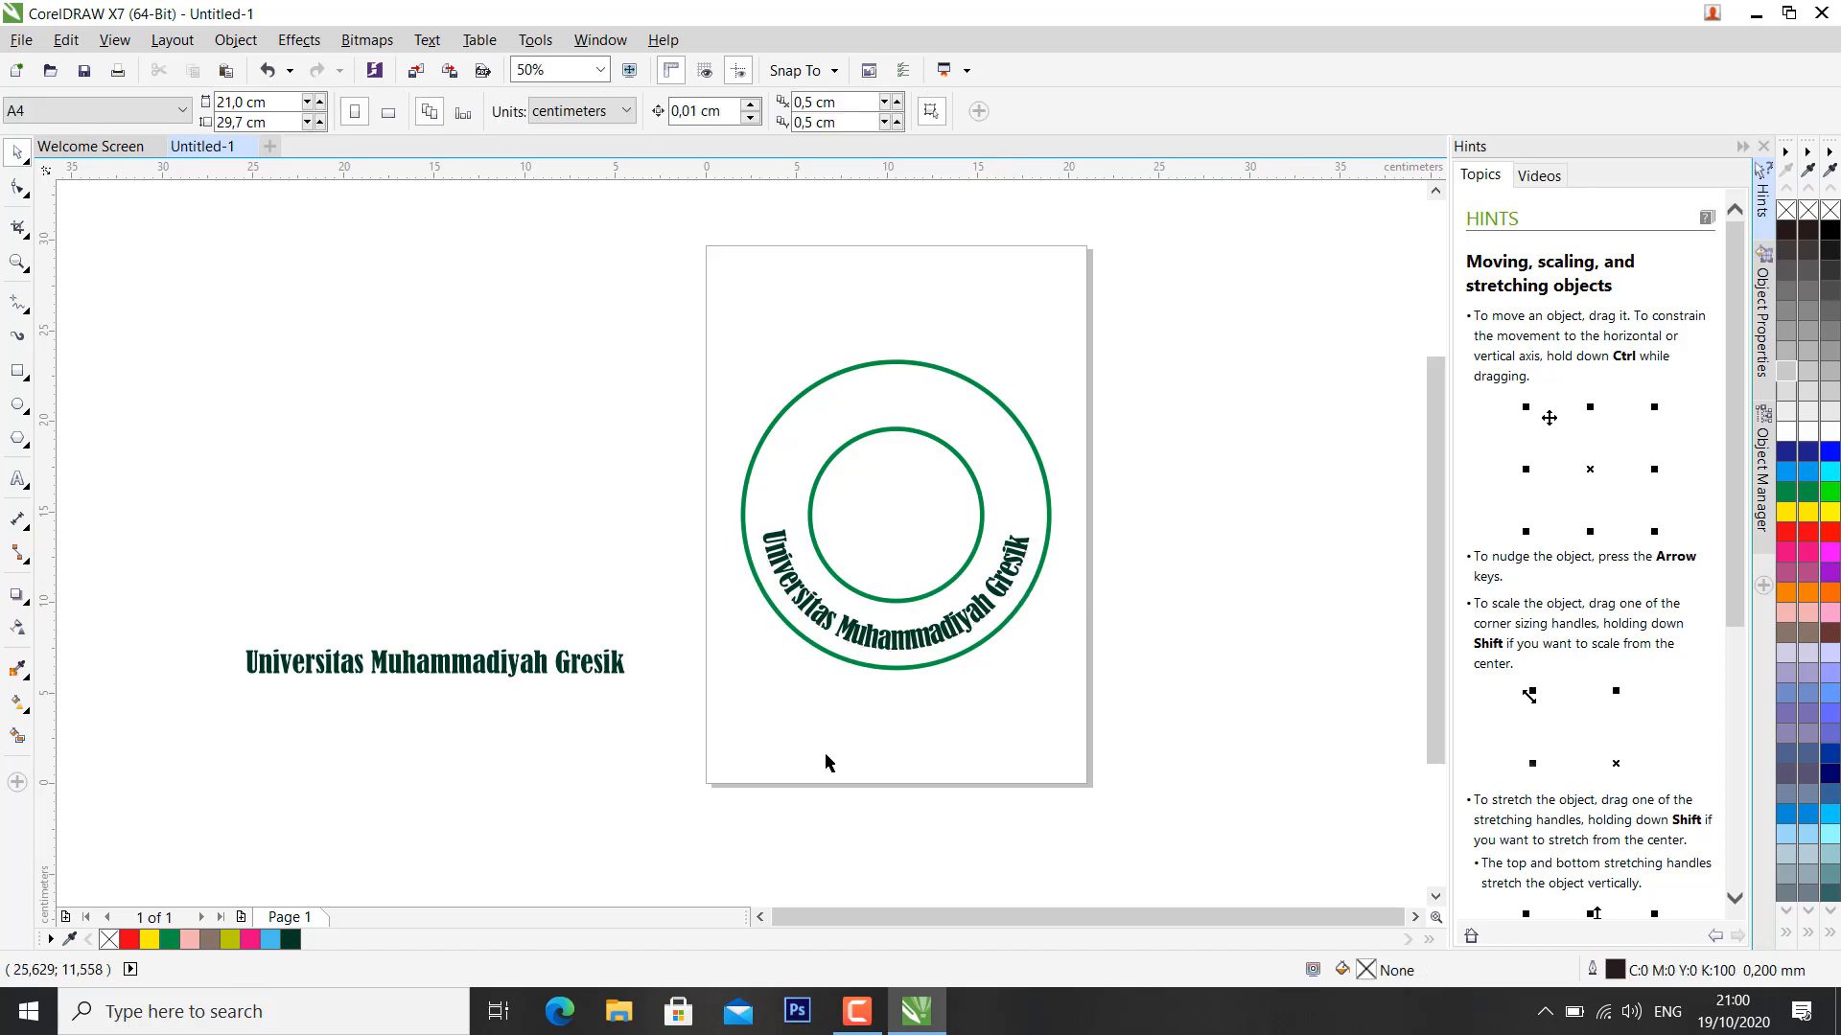
# Step: Replace the wording of the straight text line beside the page with "D1 Komputer Desain Grafis"
pyautogui.click(407, 657)
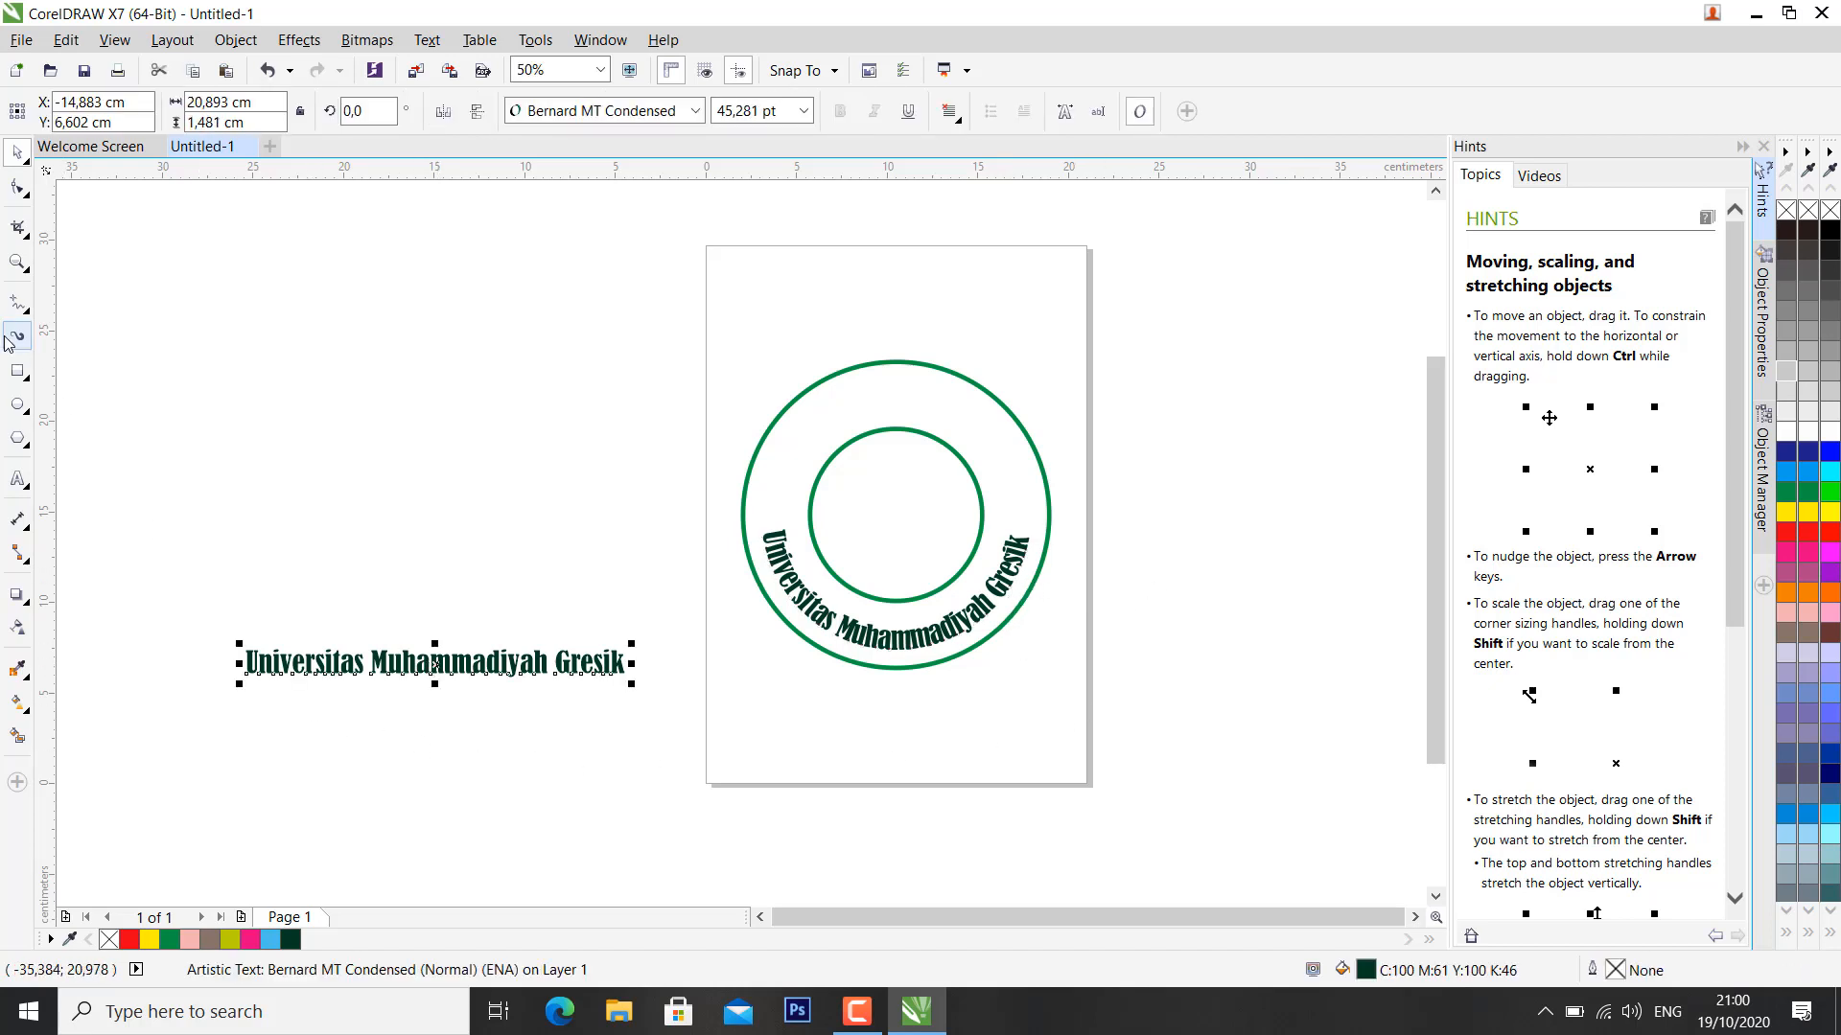
pyautogui.click(17, 479)
pyautogui.press('Escape')
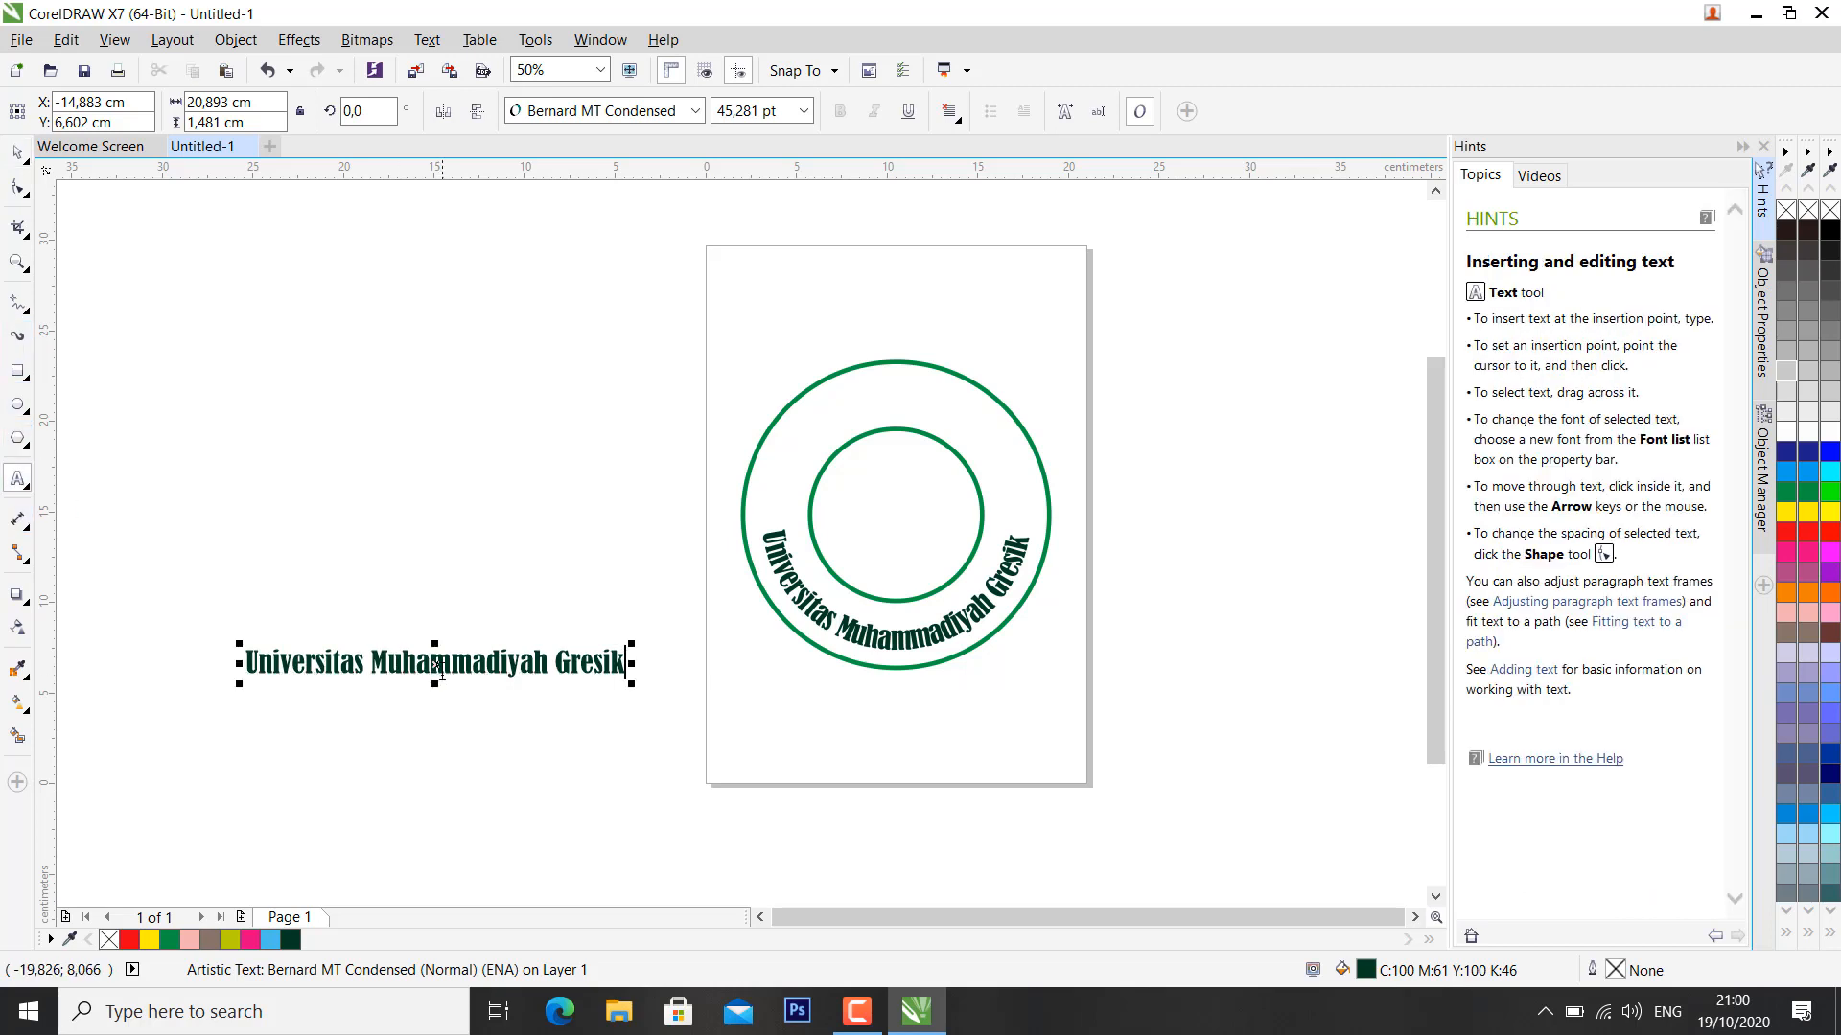
pyautogui.doubleClick(458, 659)
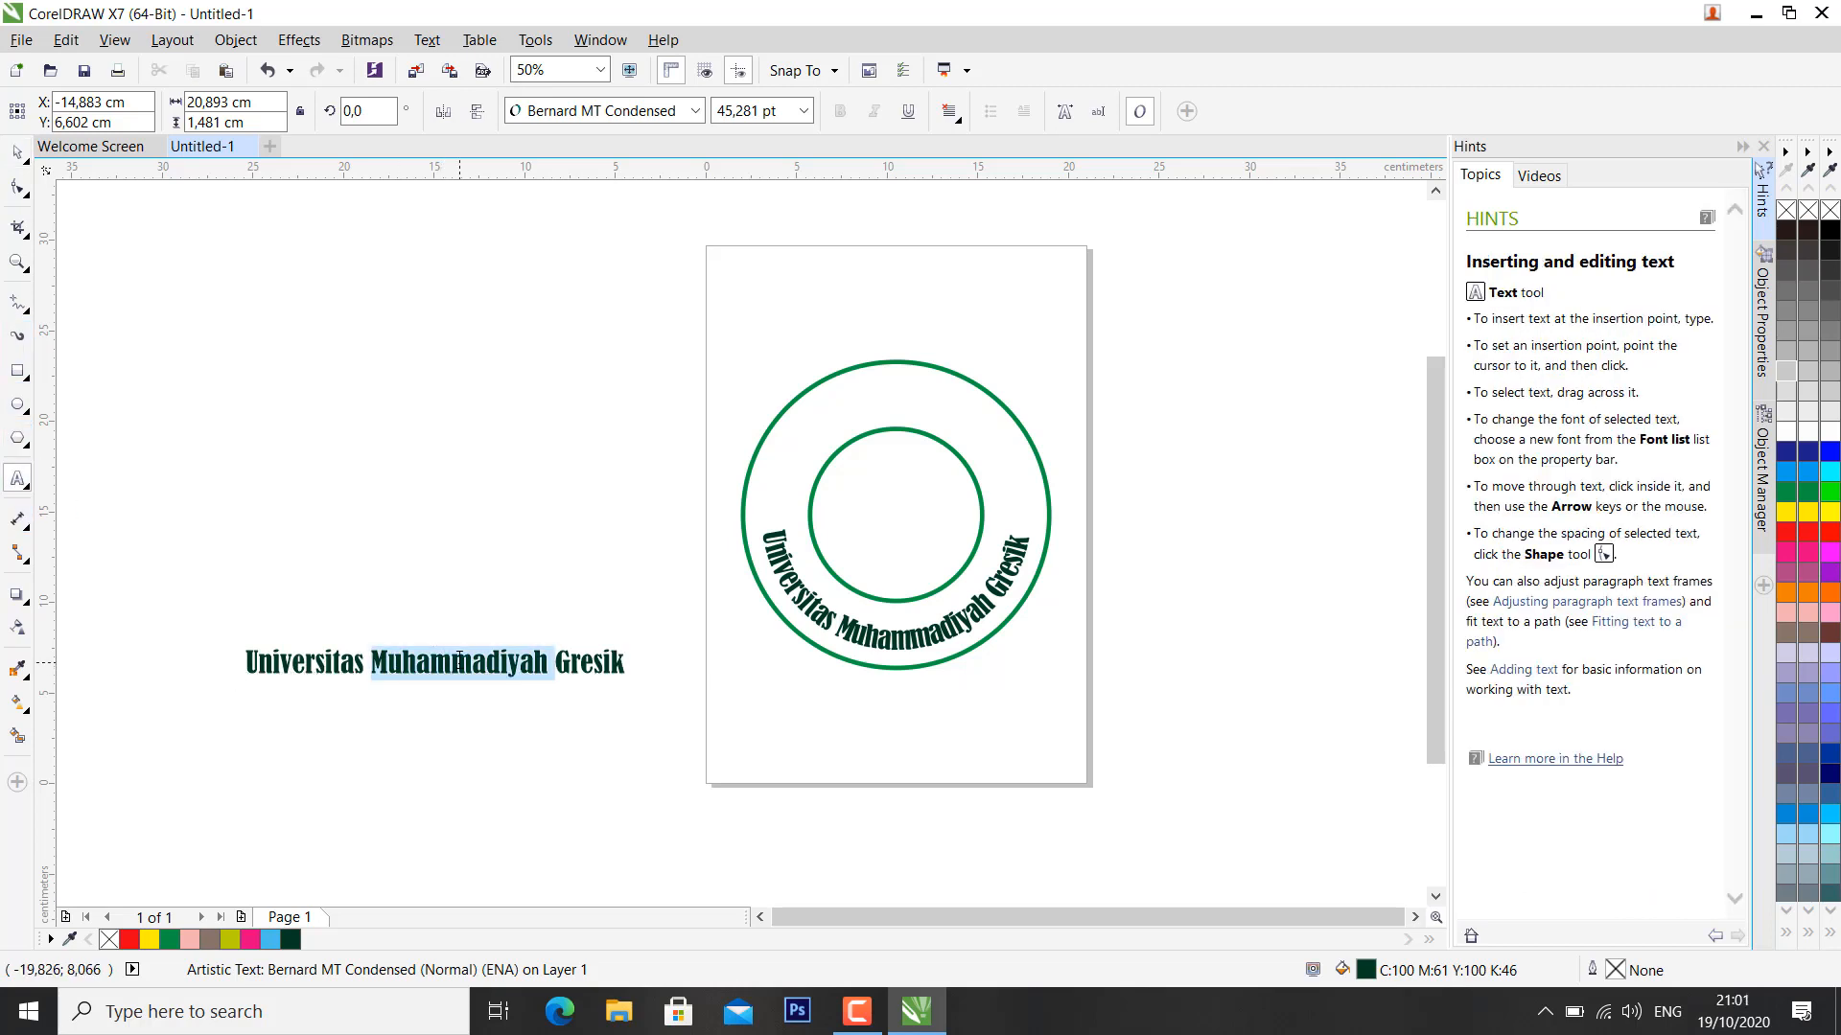
pyautogui.tripleClick(458, 660)
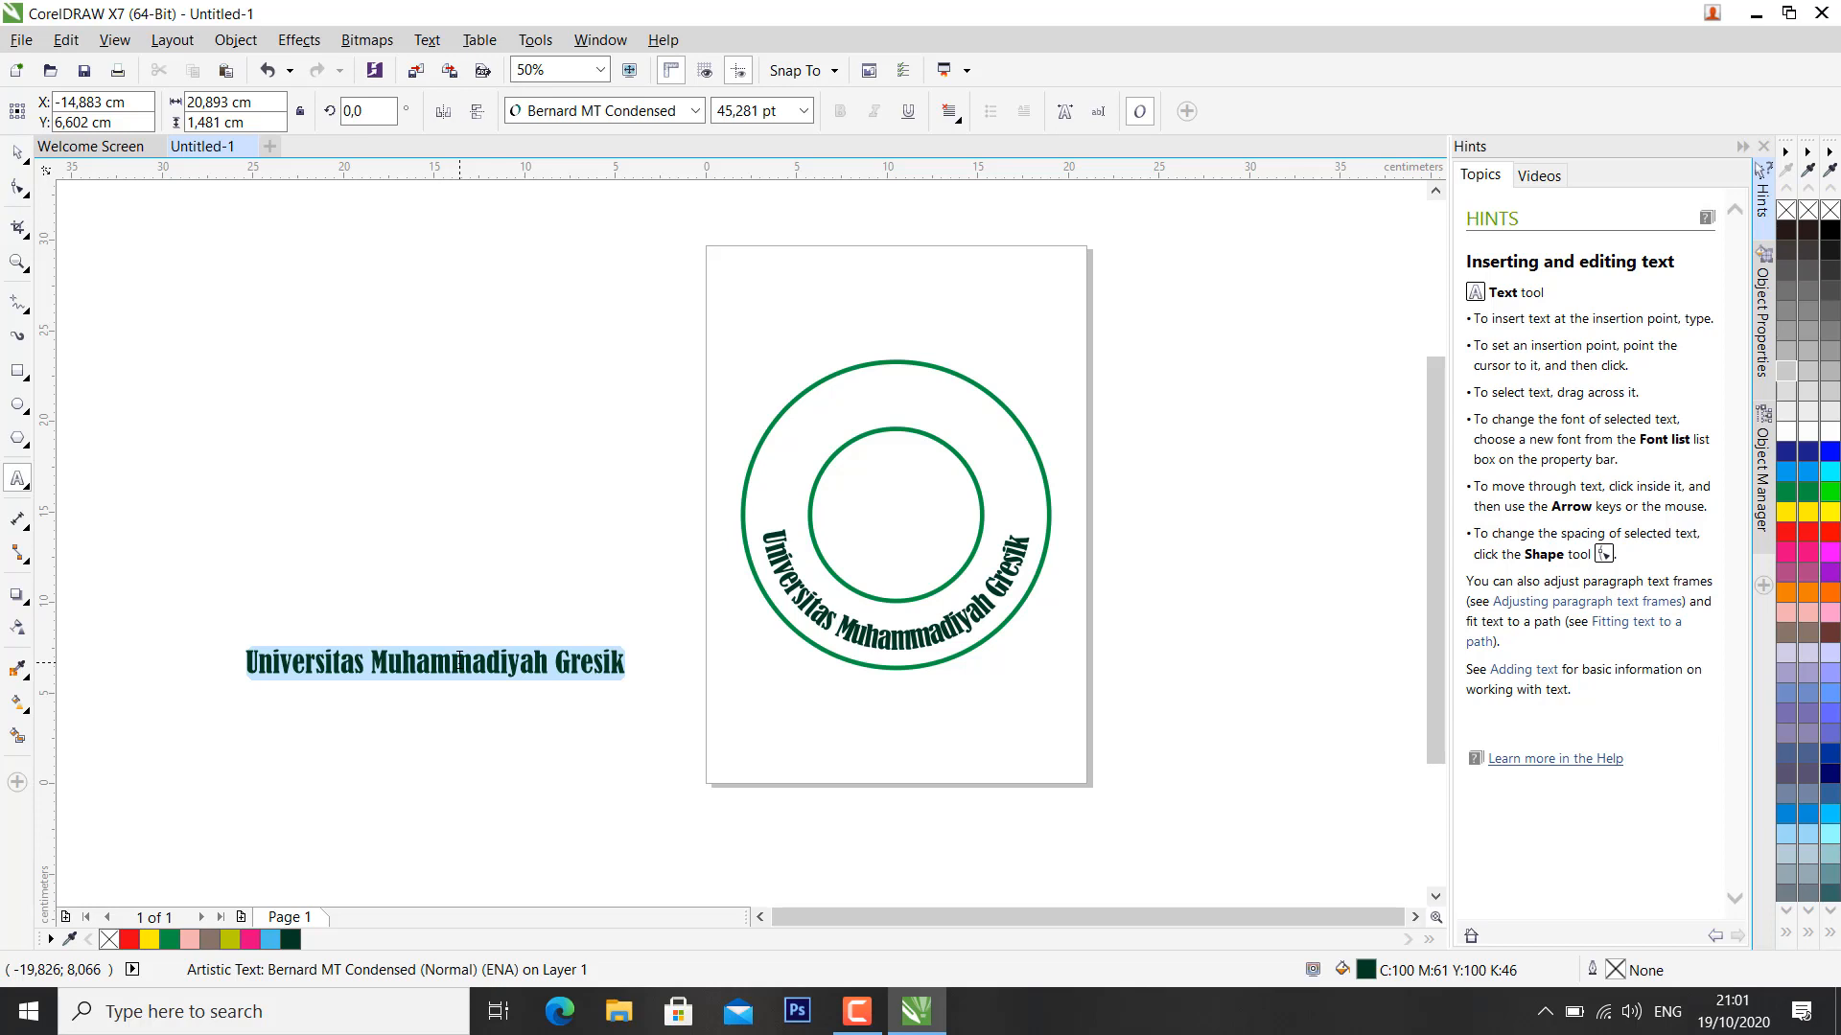
pyautogui.write('D!')
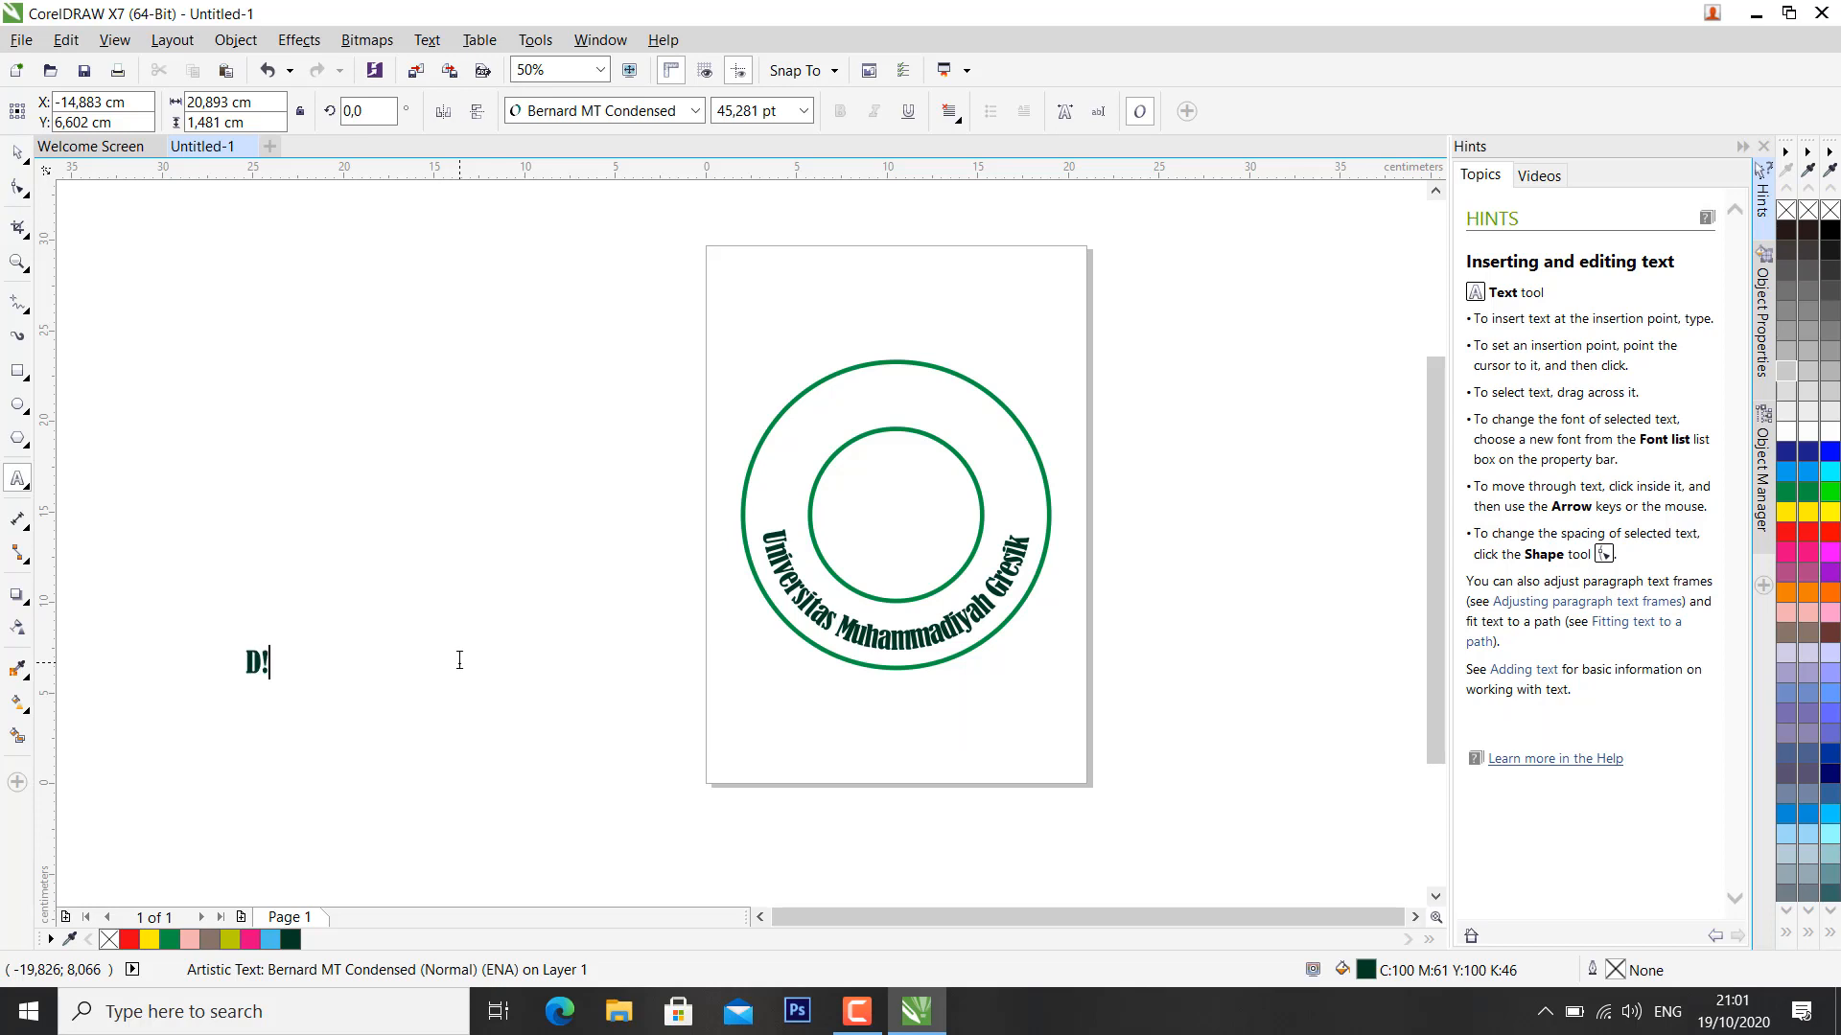
pyautogui.press('BackSpace')
pyautogui.write('1 Komputer')
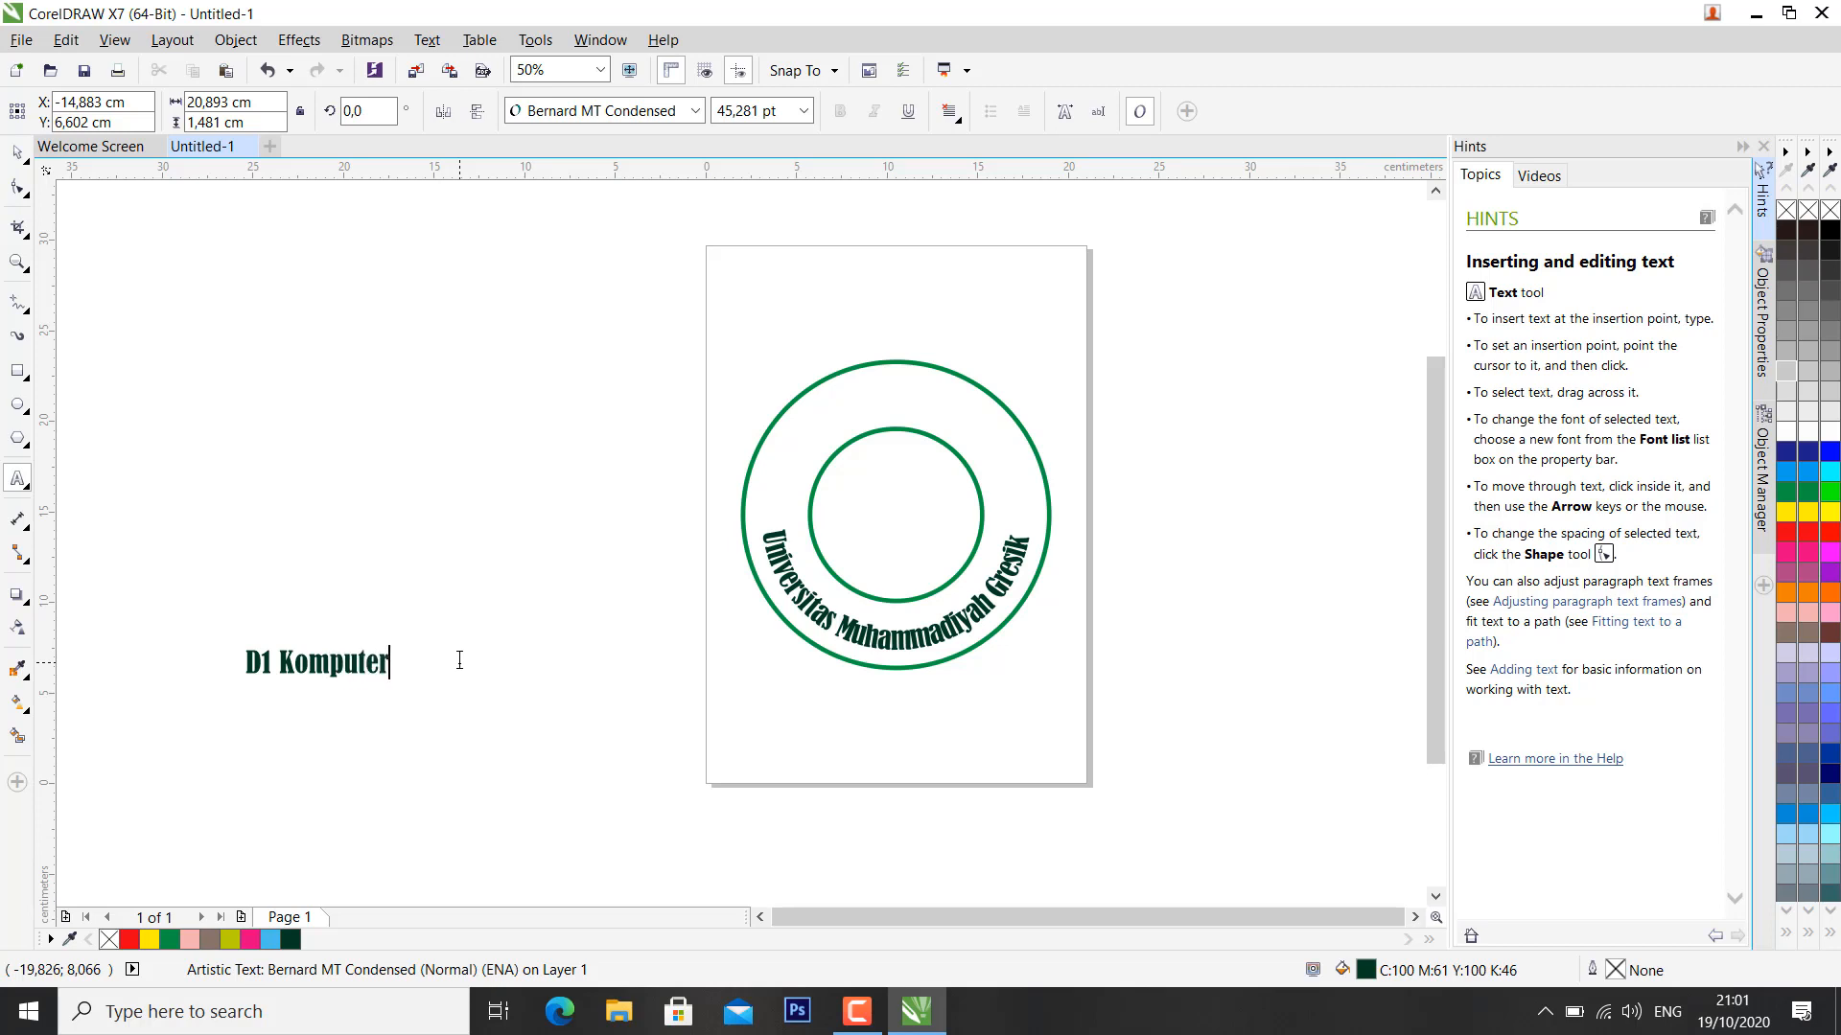
pyautogui.write(' Desain Grafis')
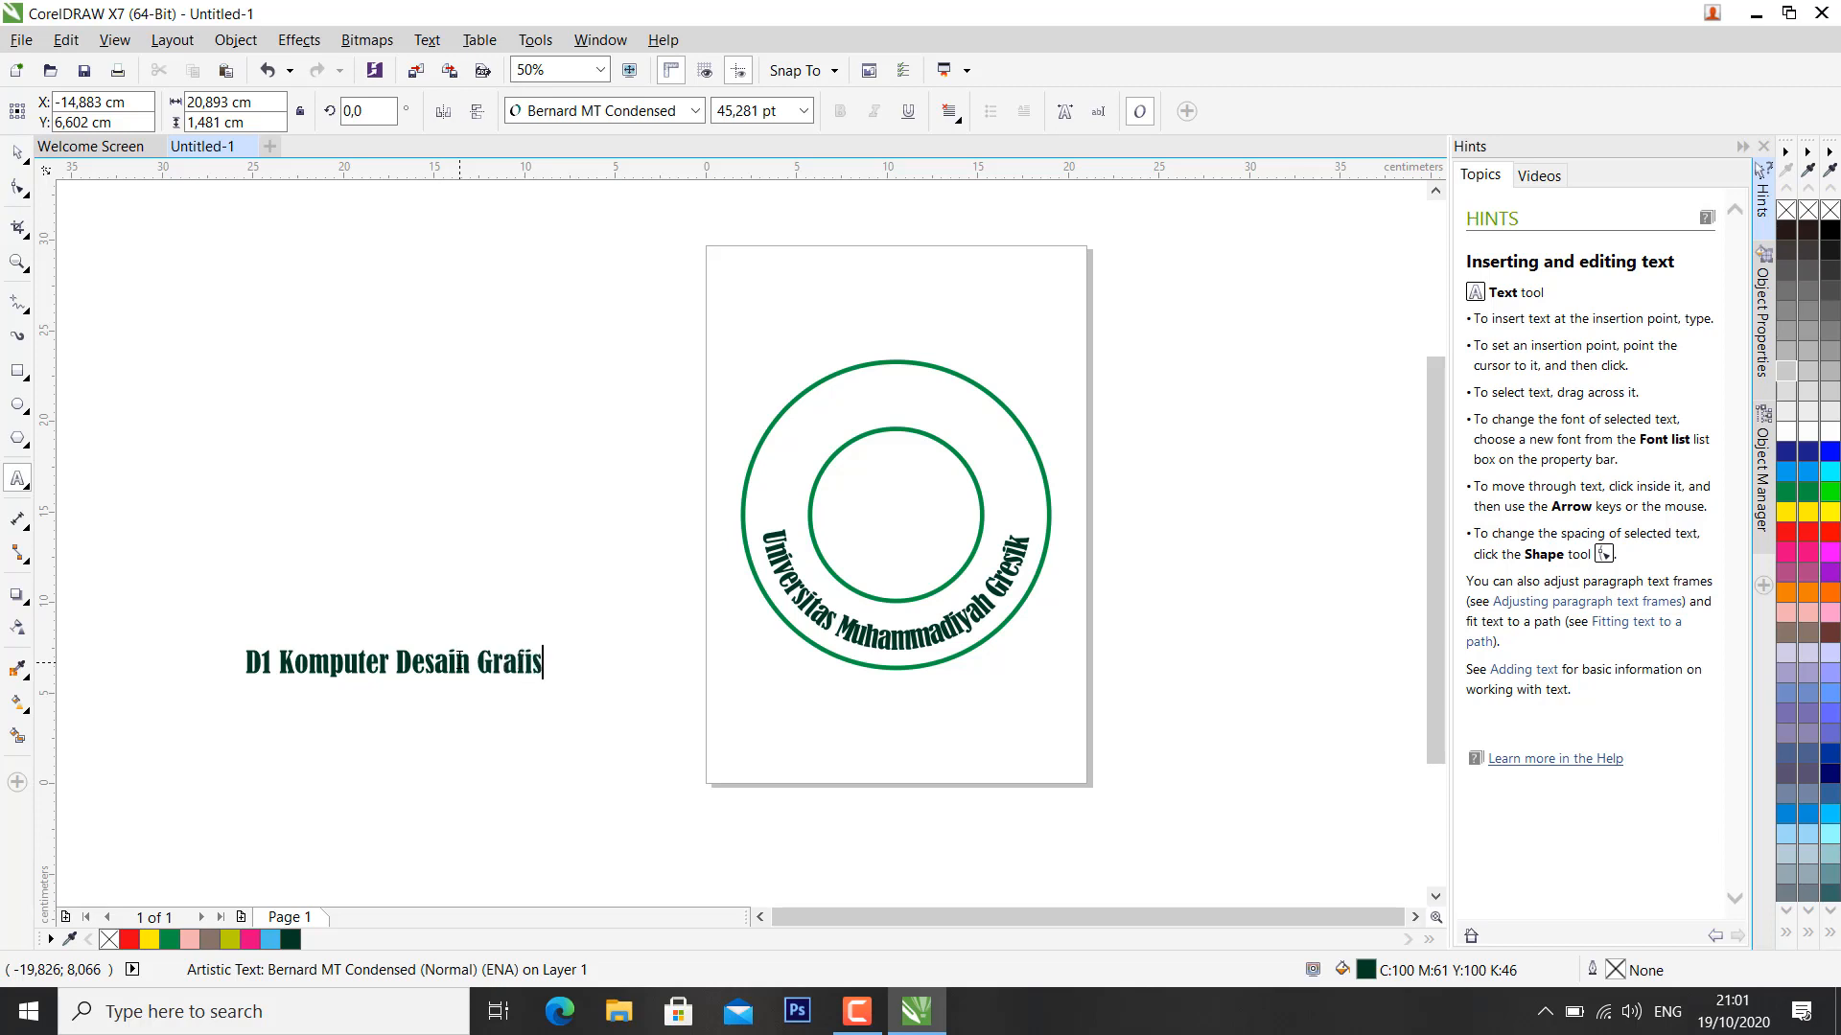
# Step: Fit the "D1 Komputer Desain Grafis" text to the circle's path, between the two circles along the upper half at a -2.4 cm distance
pyautogui.click(17, 151)
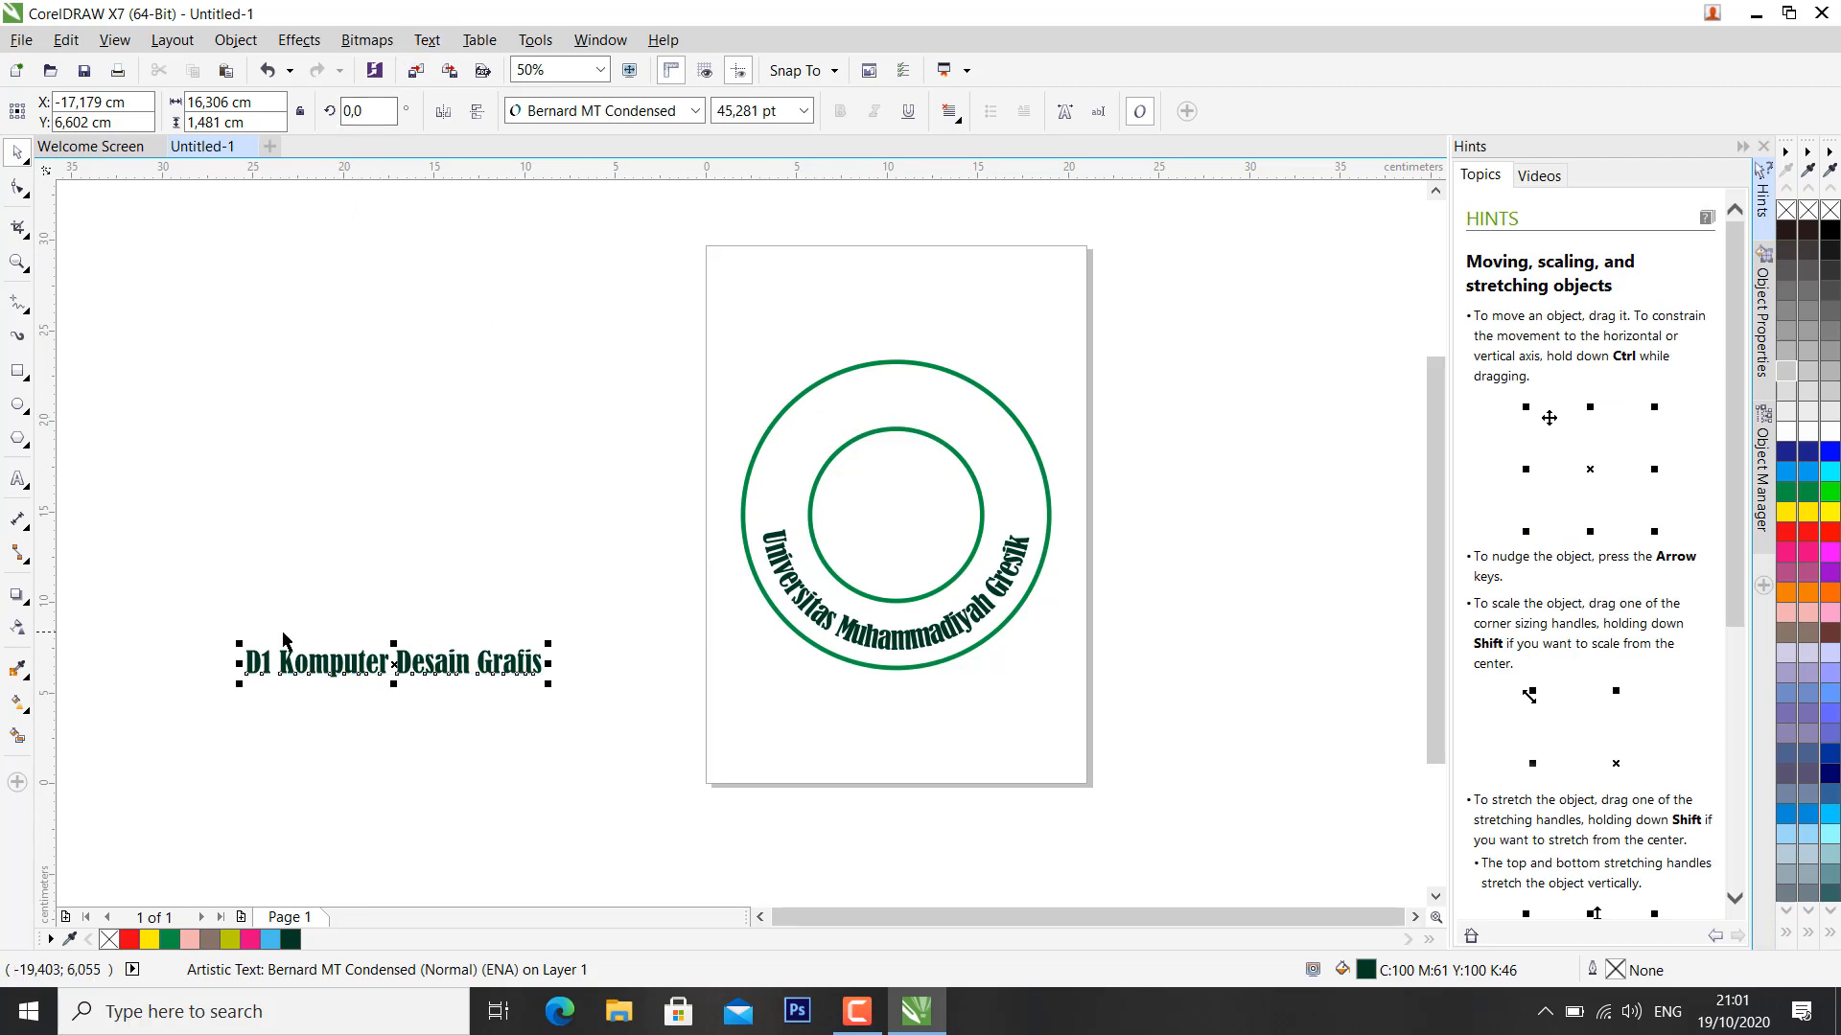
pyautogui.click(425, 40)
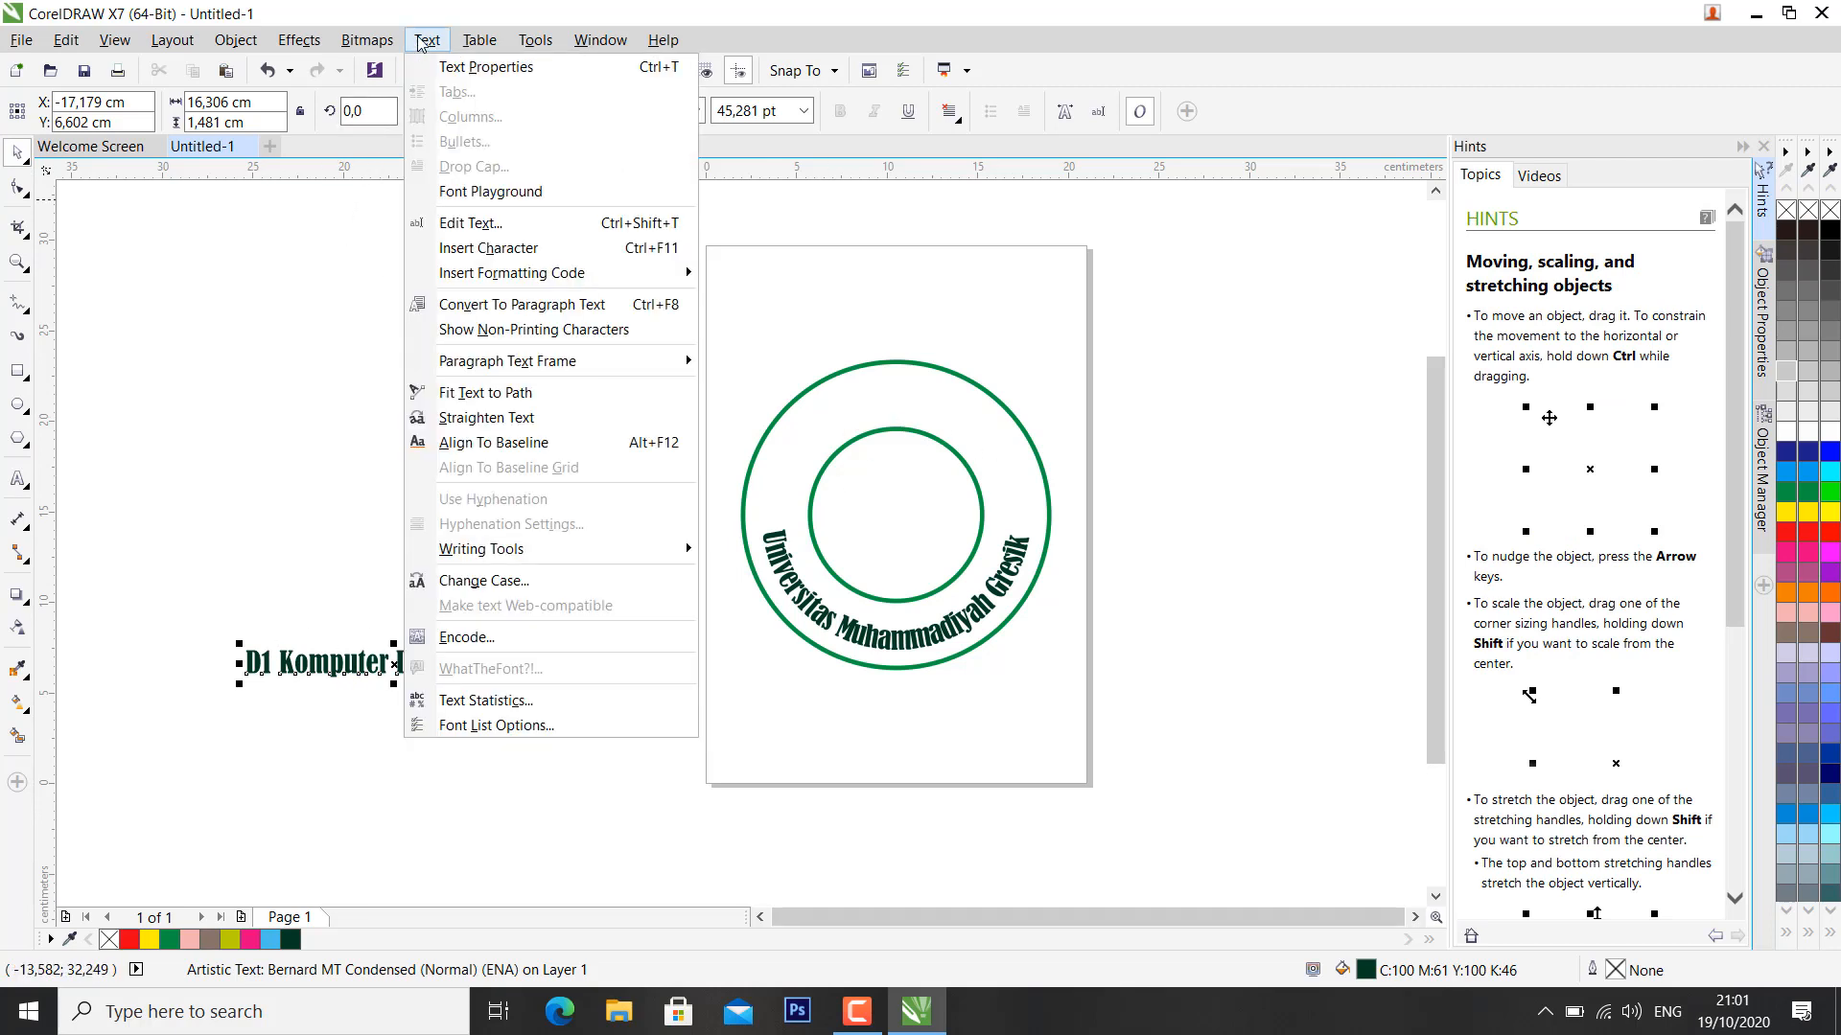
pyautogui.click(485, 392)
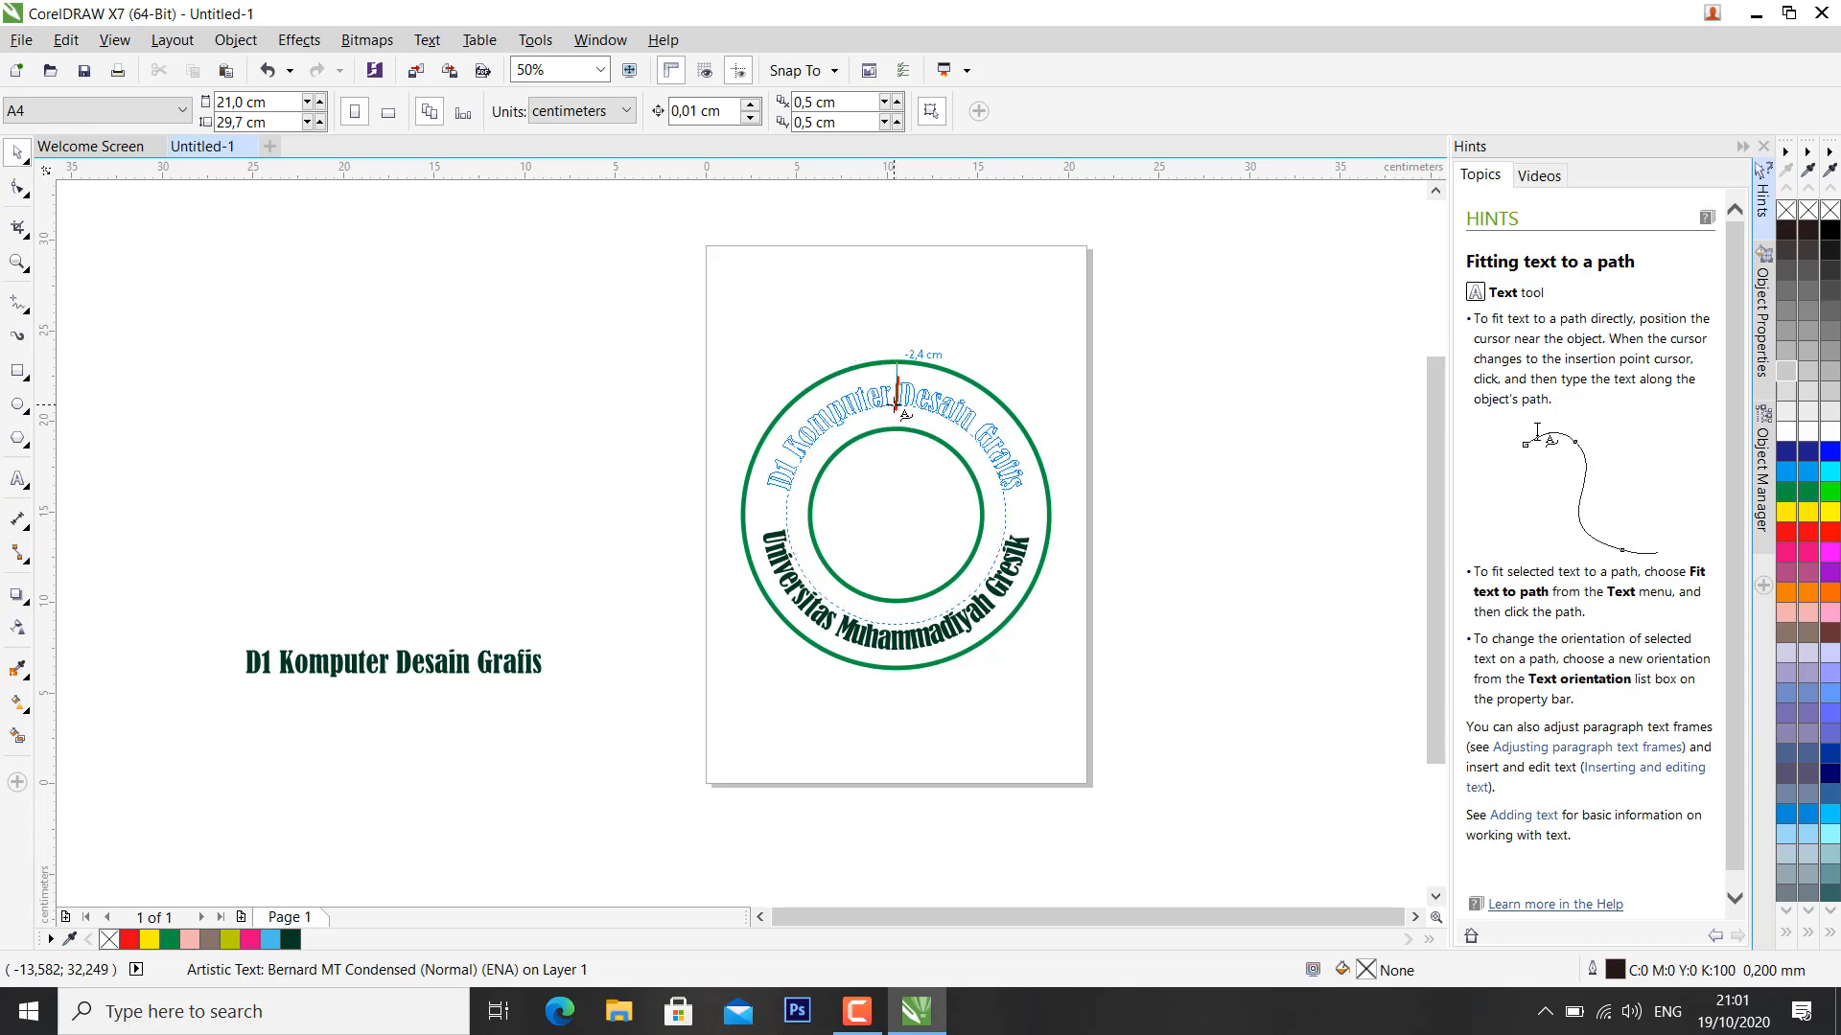
pyautogui.click(899, 402)
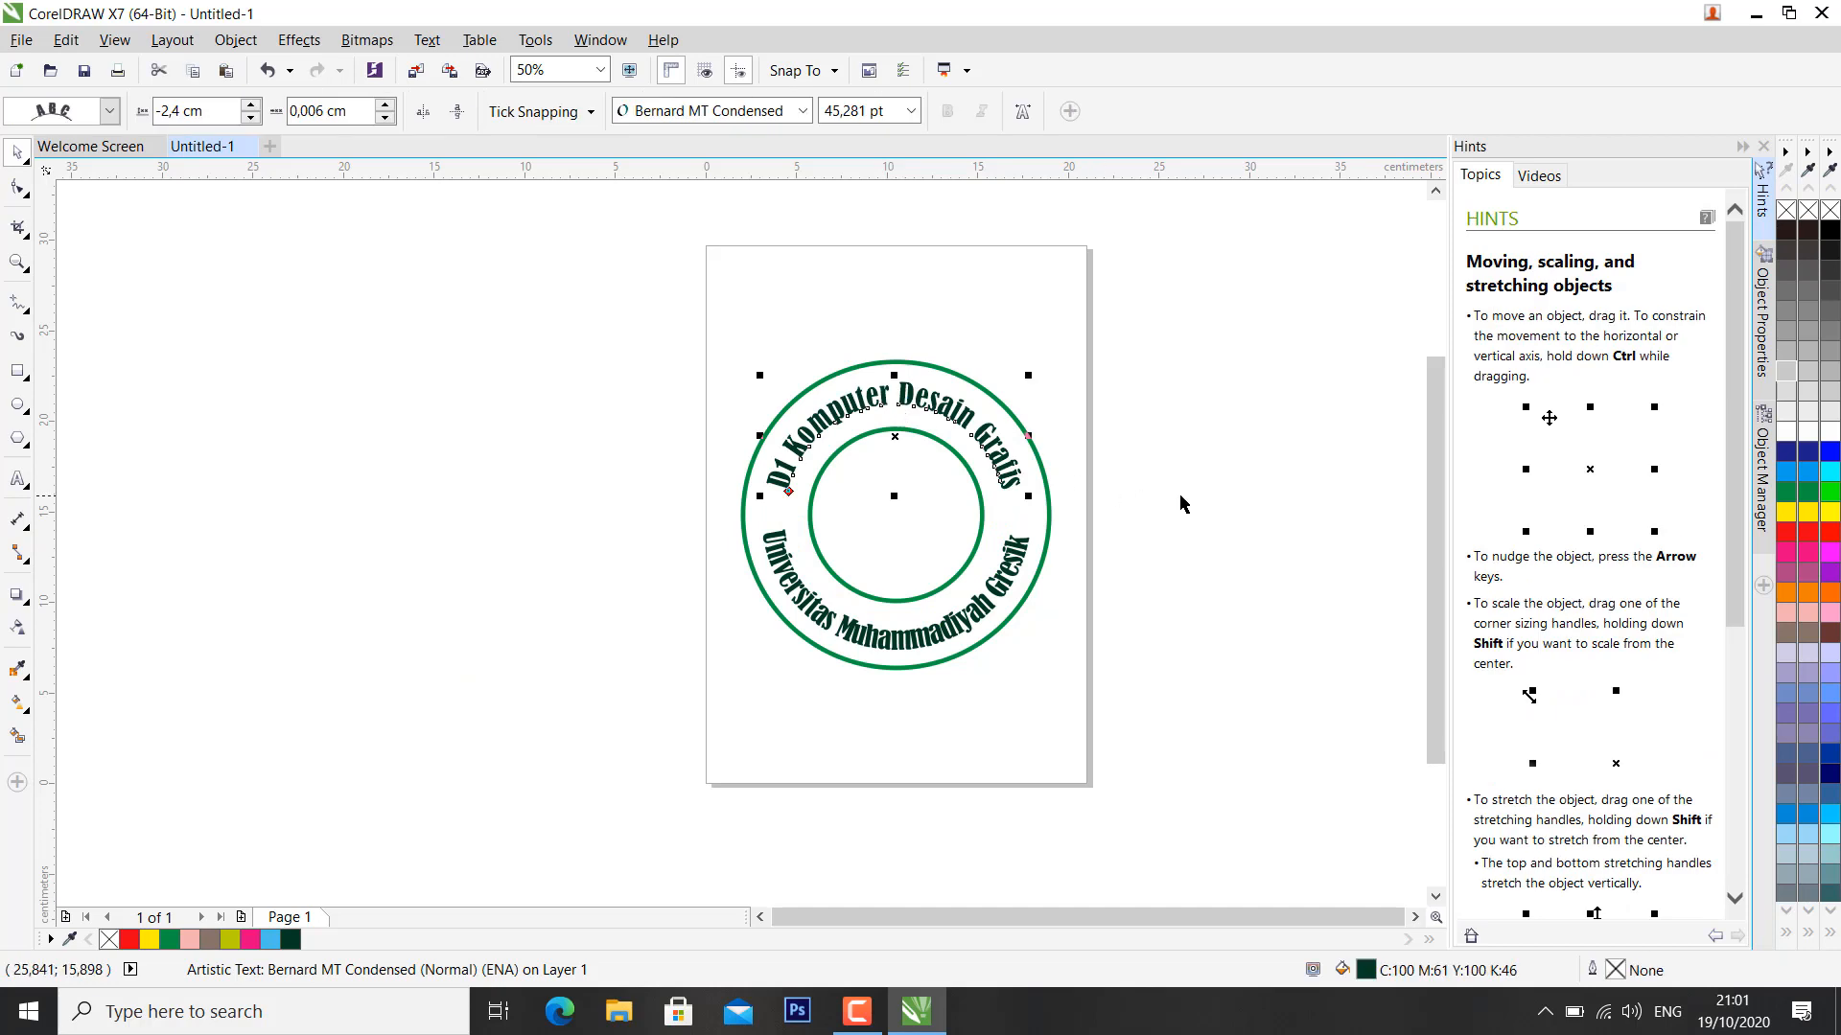
pyautogui.press('Escape')
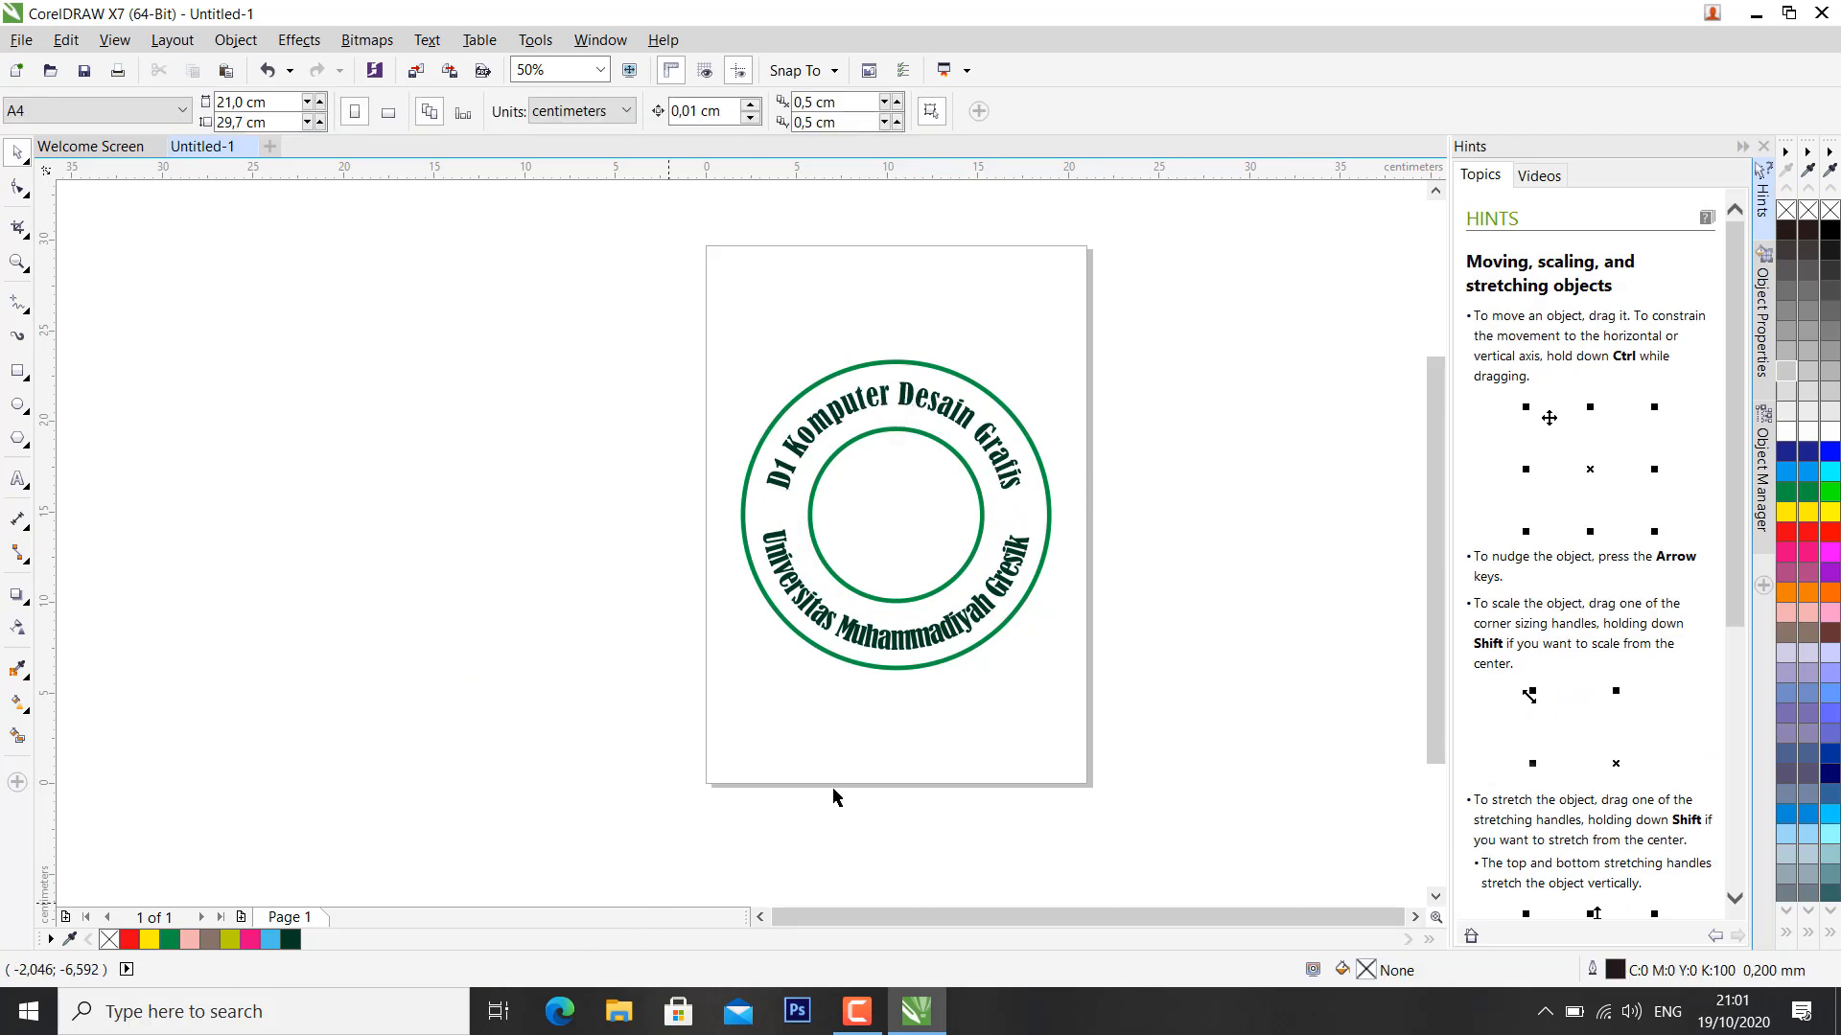
# Step: Import the logo-virgoshopping image from the desktop beside the page, and enlarge it to about 14.3 cm square
pyautogui.click(898, 550)
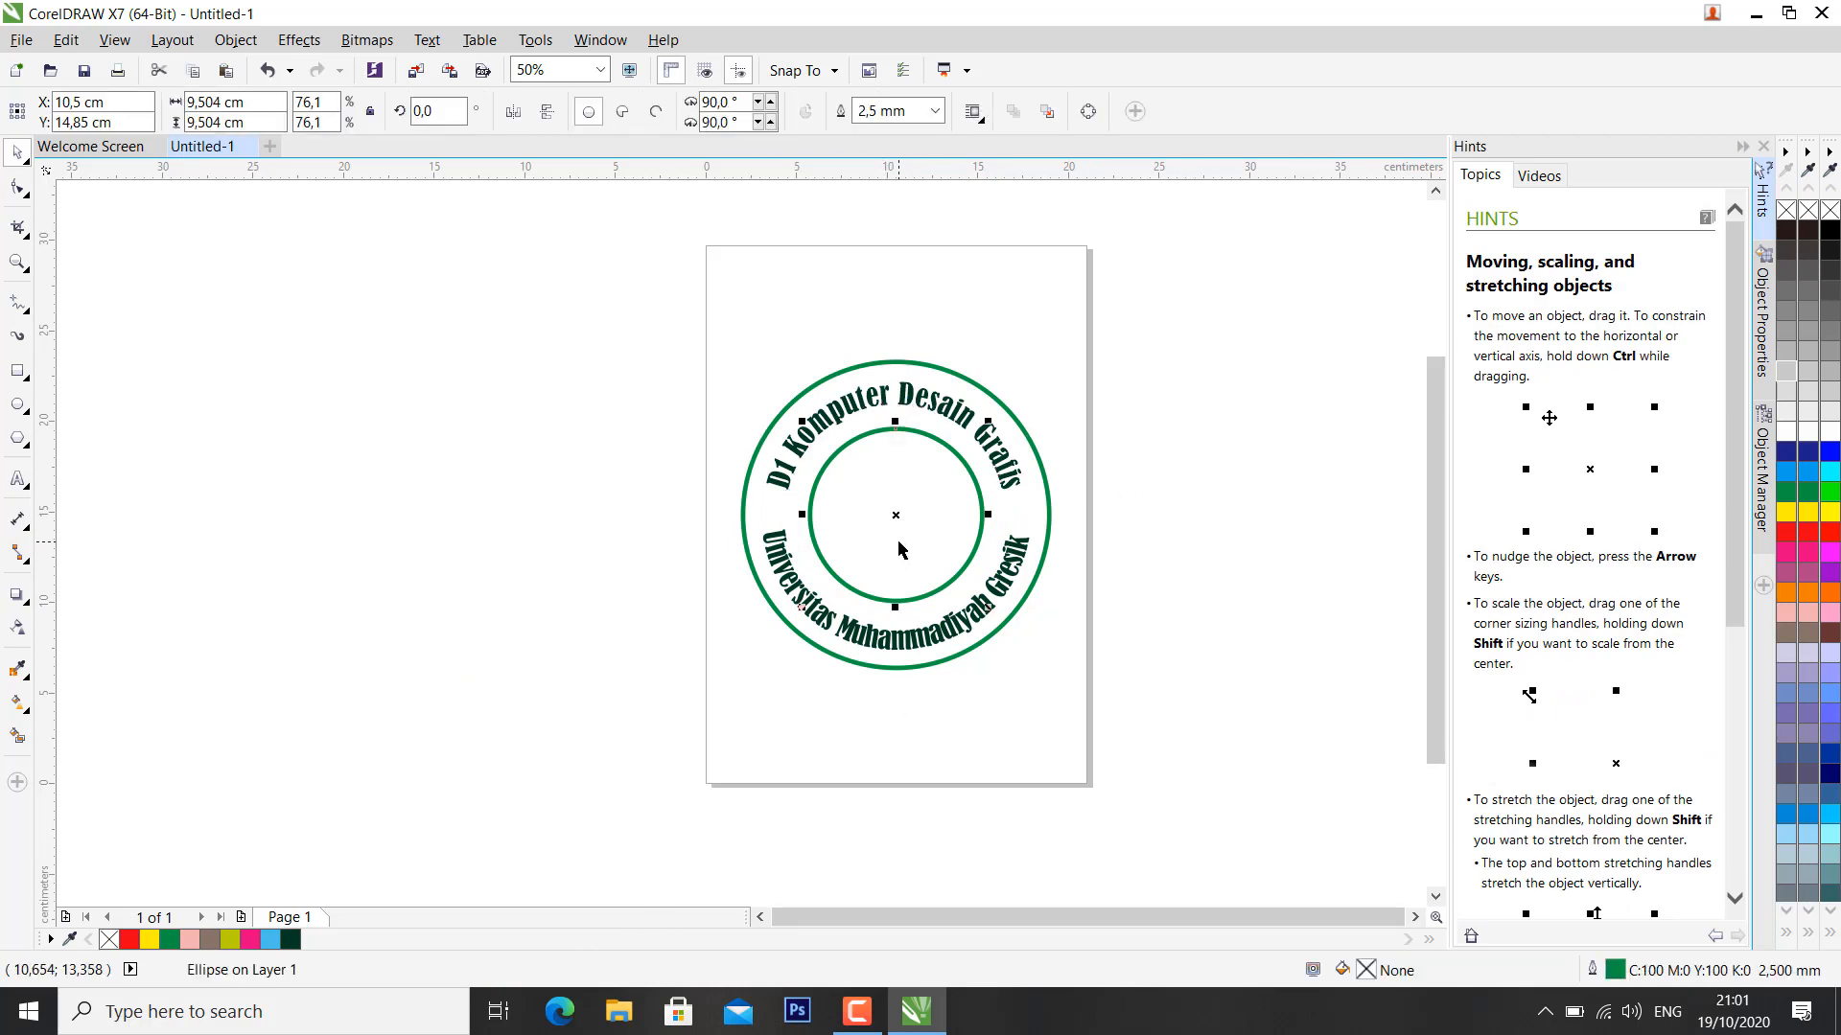
pyautogui.click(441, 522)
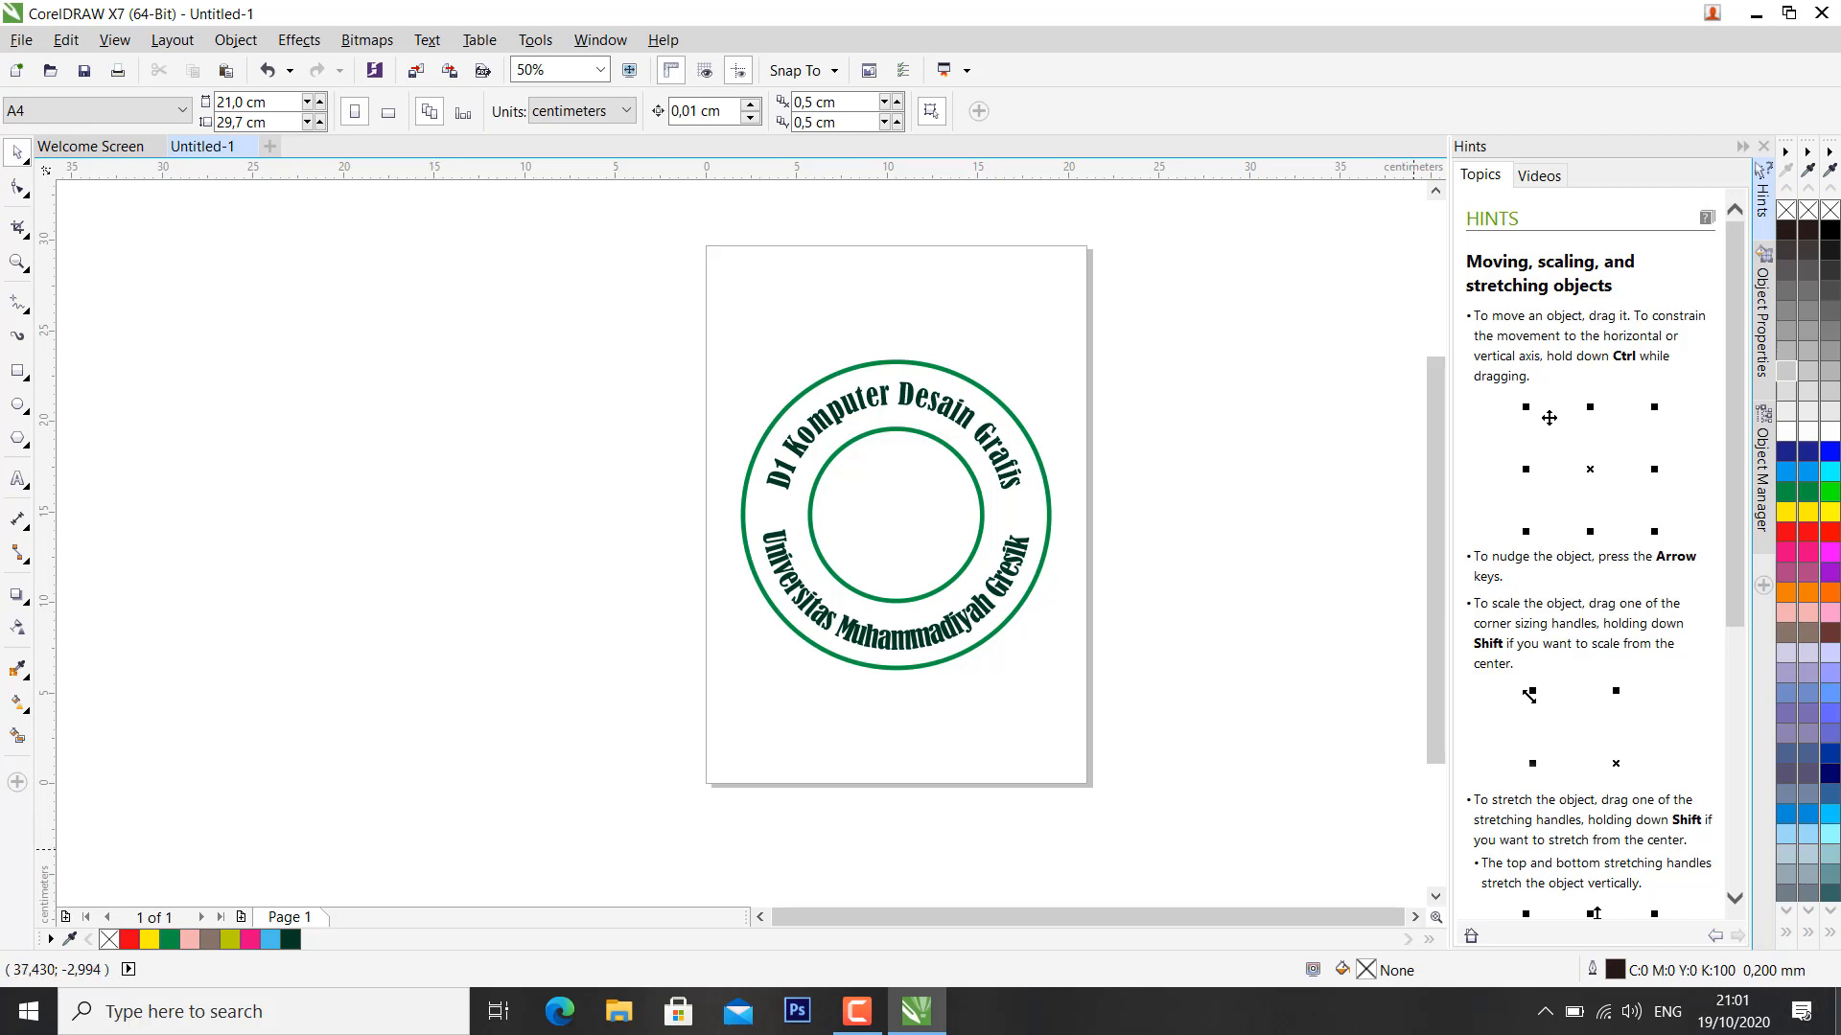
pyautogui.click(1837, 1012)
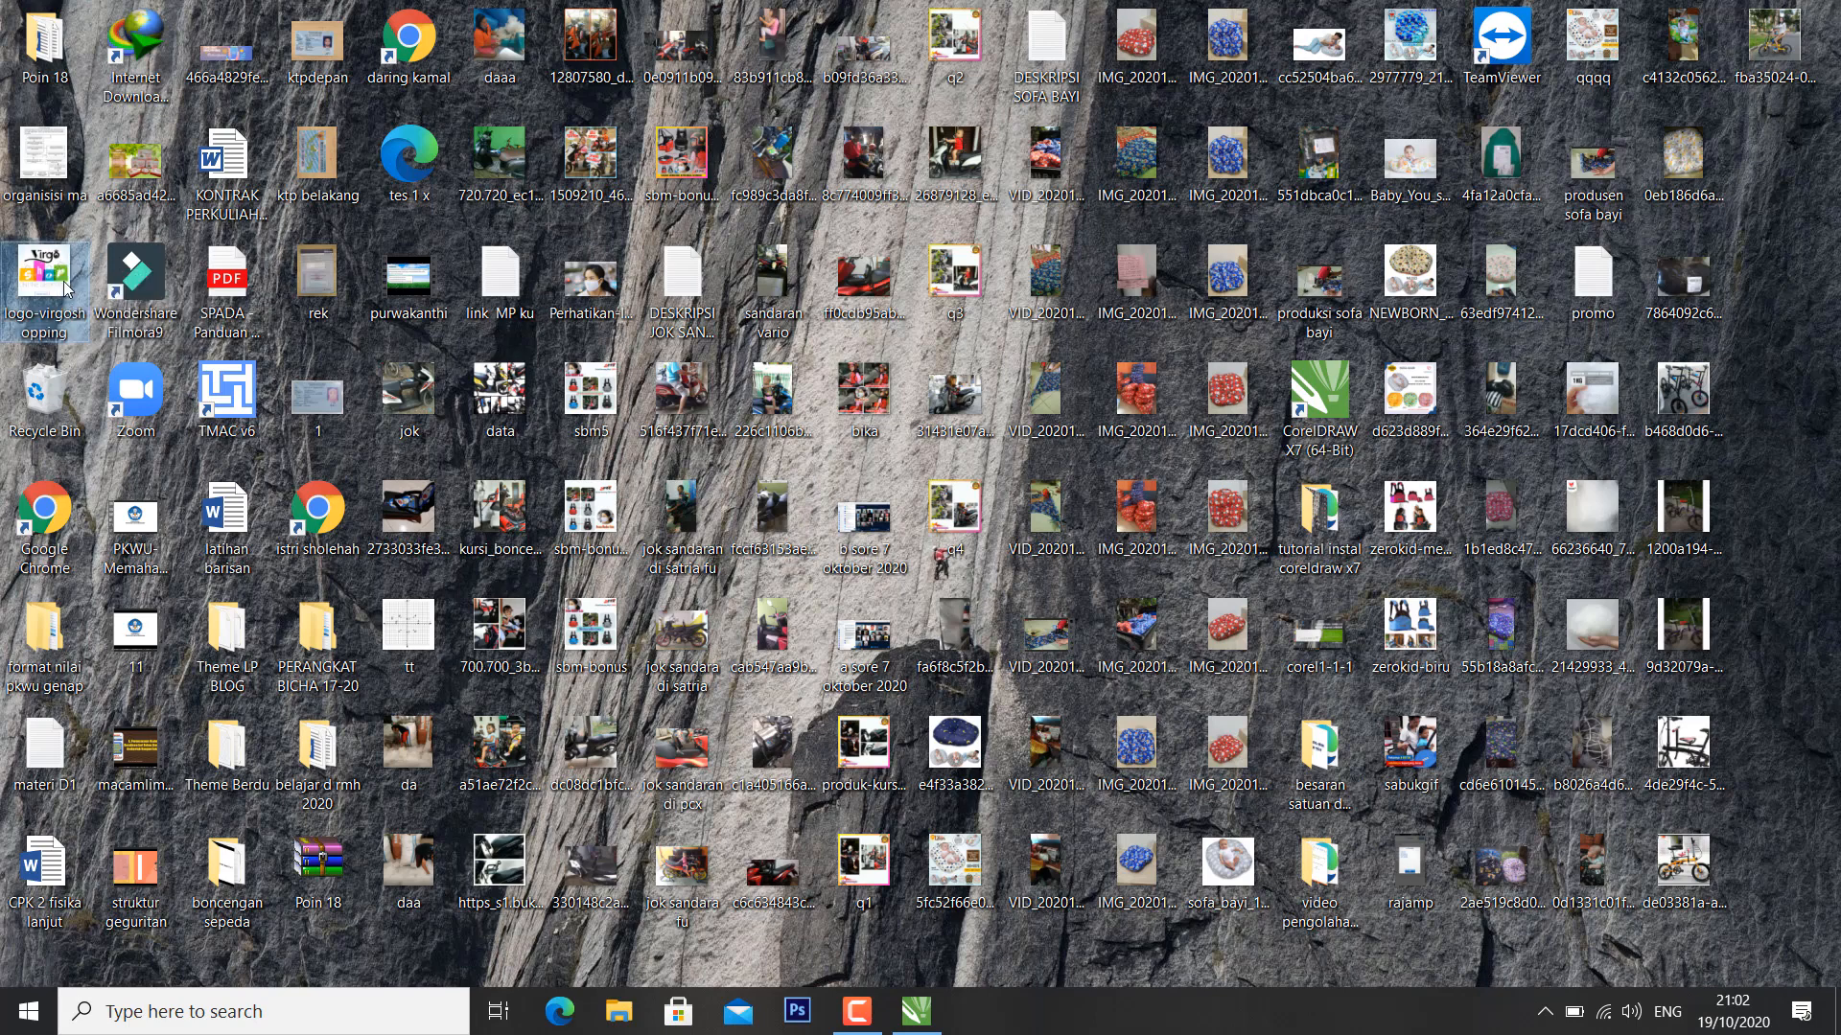
pyautogui.moveTo(65, 286); pyautogui.dragTo(593, 678)
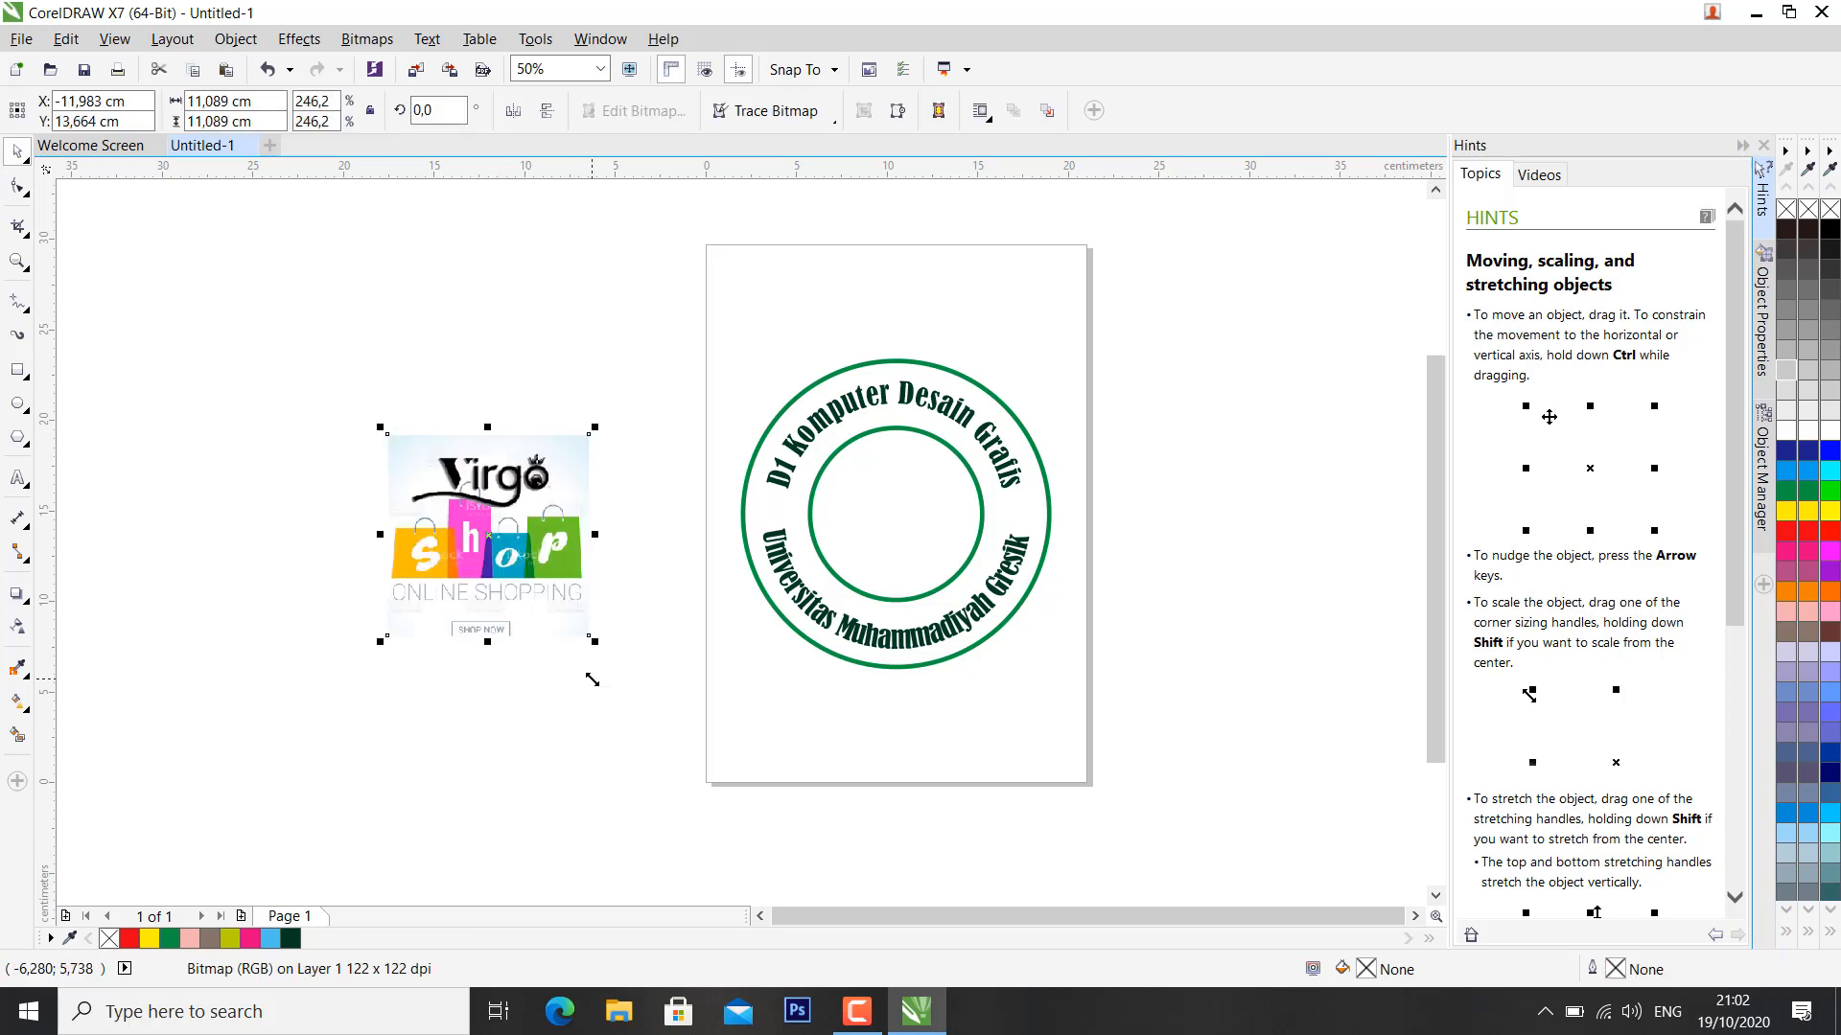
pyautogui.moveTo(595, 422); pyautogui.dragTo(731, 339)
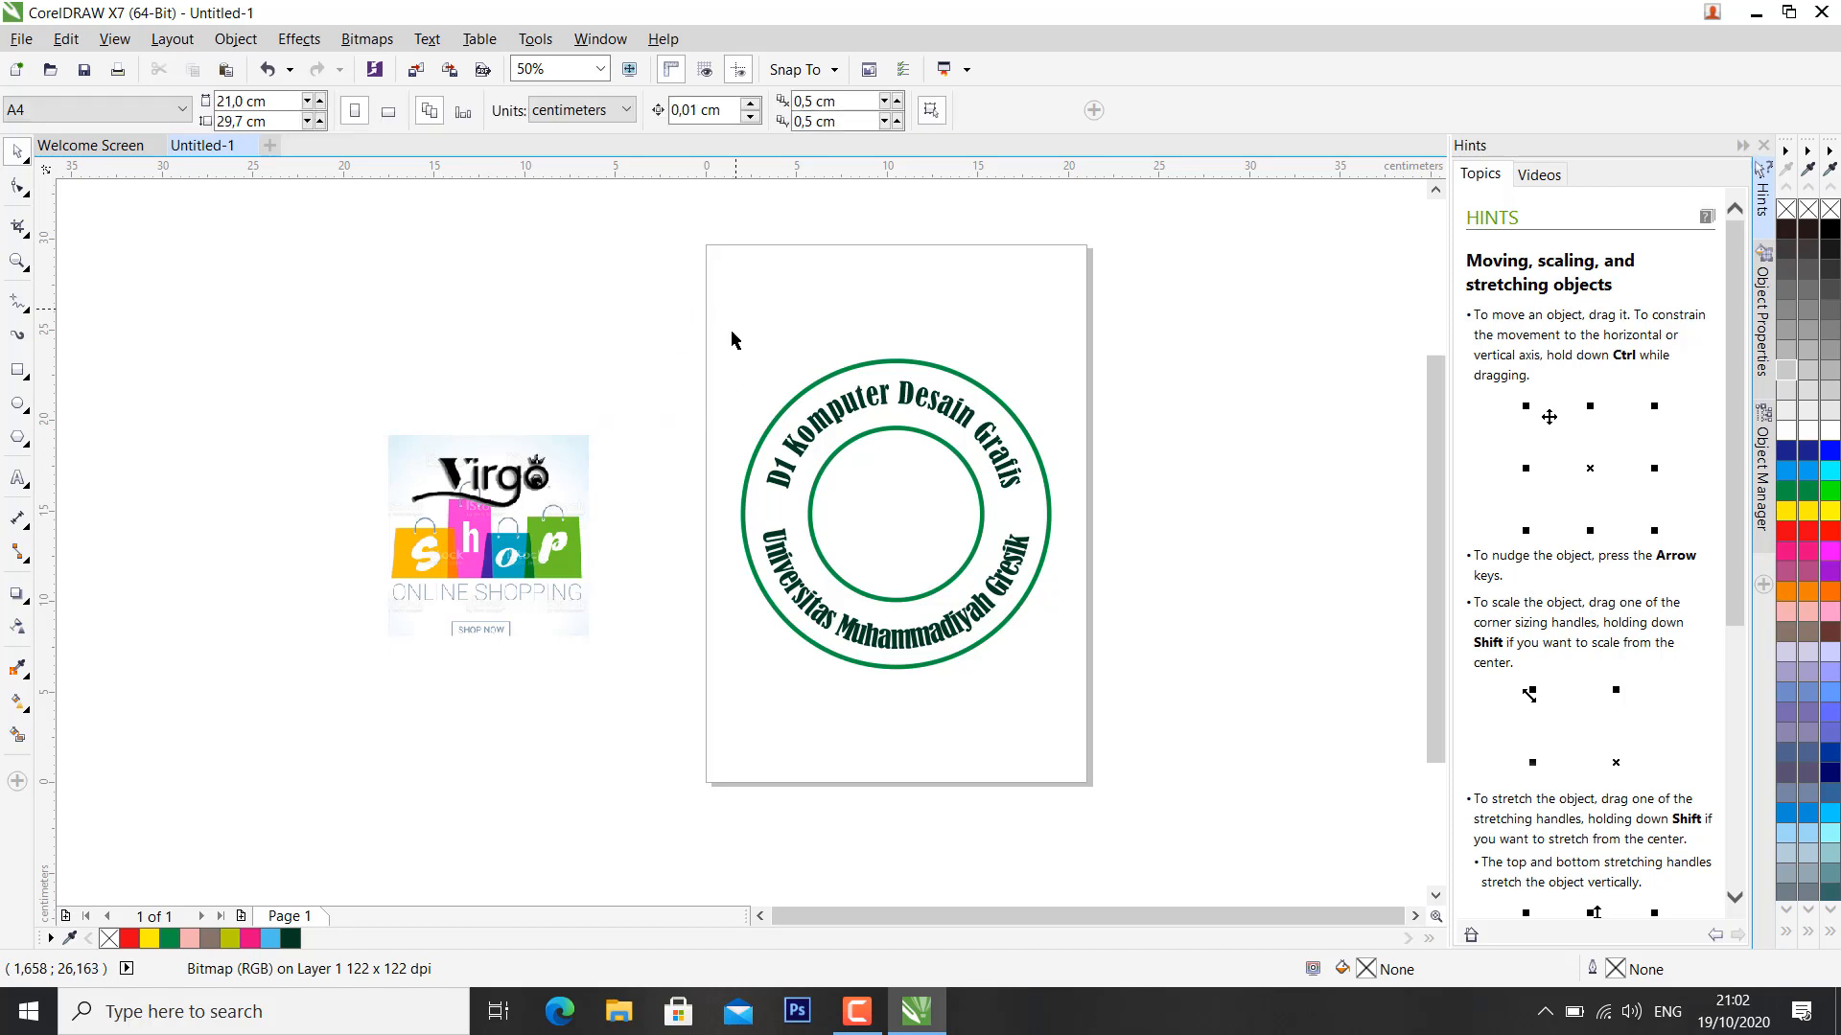
pyautogui.click(575, 450)
pyautogui.moveTo(596, 429); pyautogui.dragTo(653, 368)
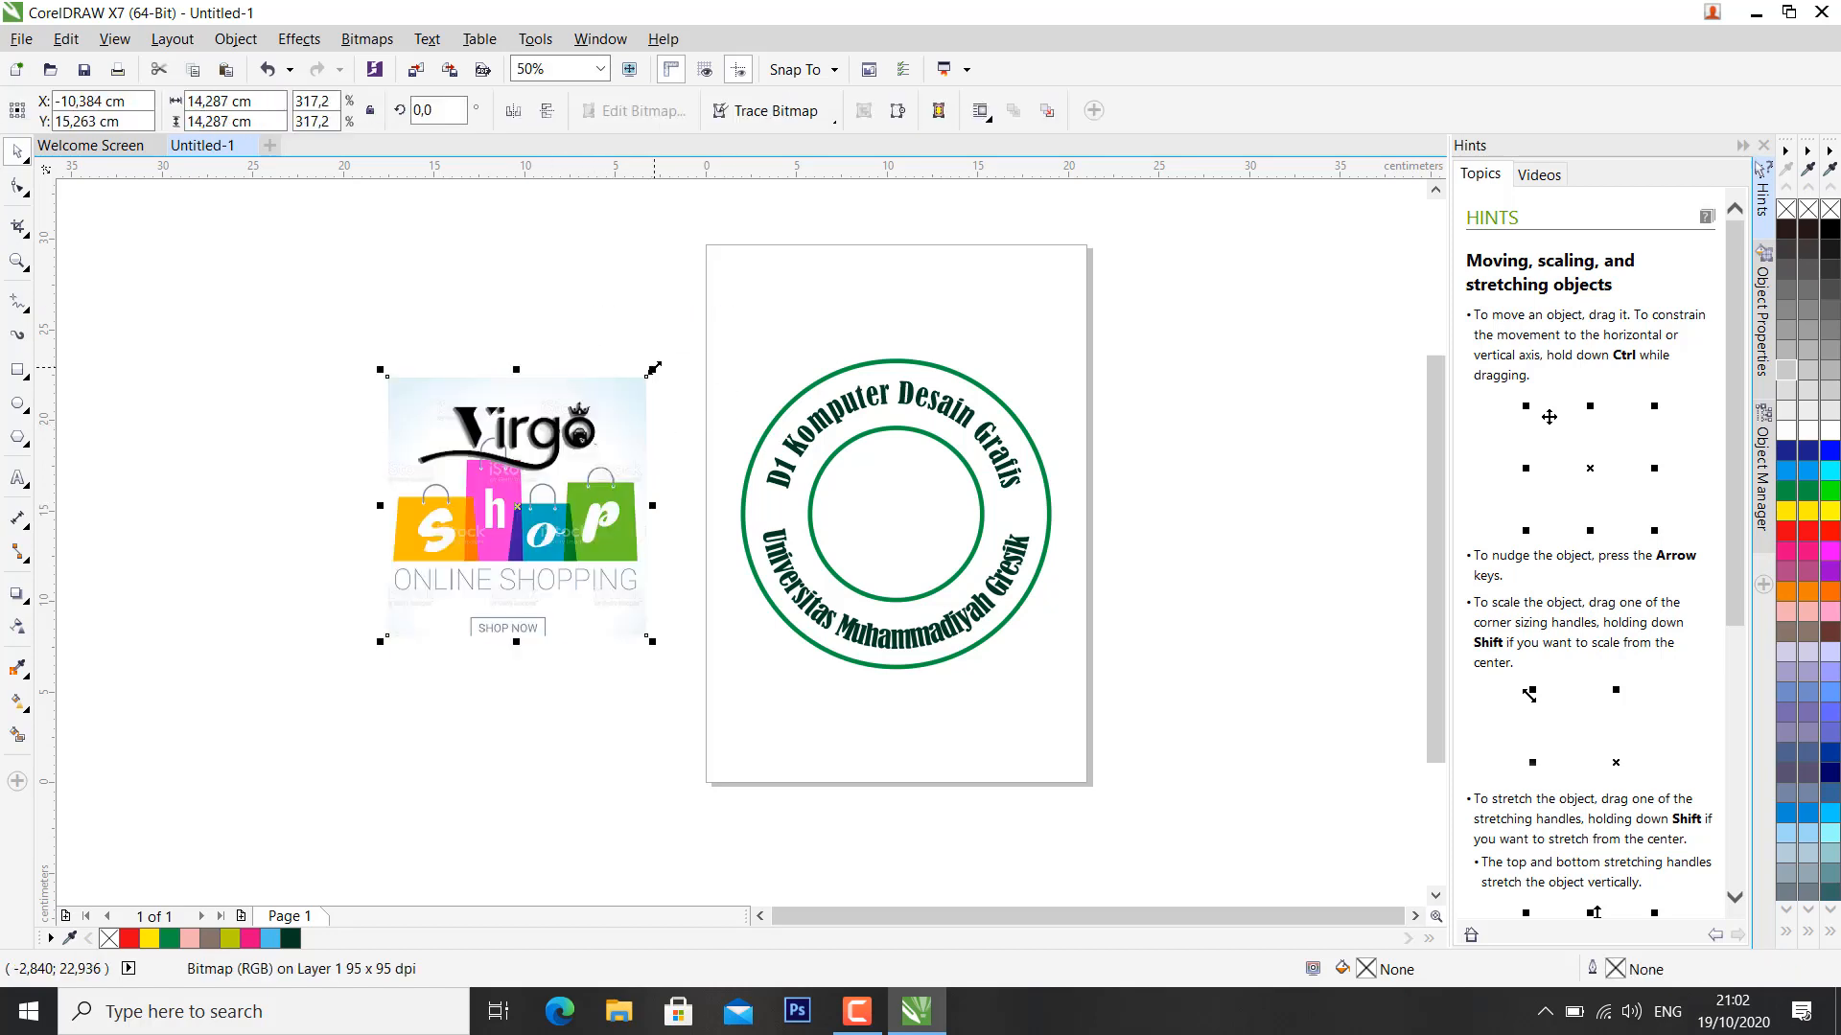
# Step: Convert the logo to a 300 dpi CMYK bitmap, and shrink it to about 12.6 cm square farther from the page
pyautogui.click(355, 40)
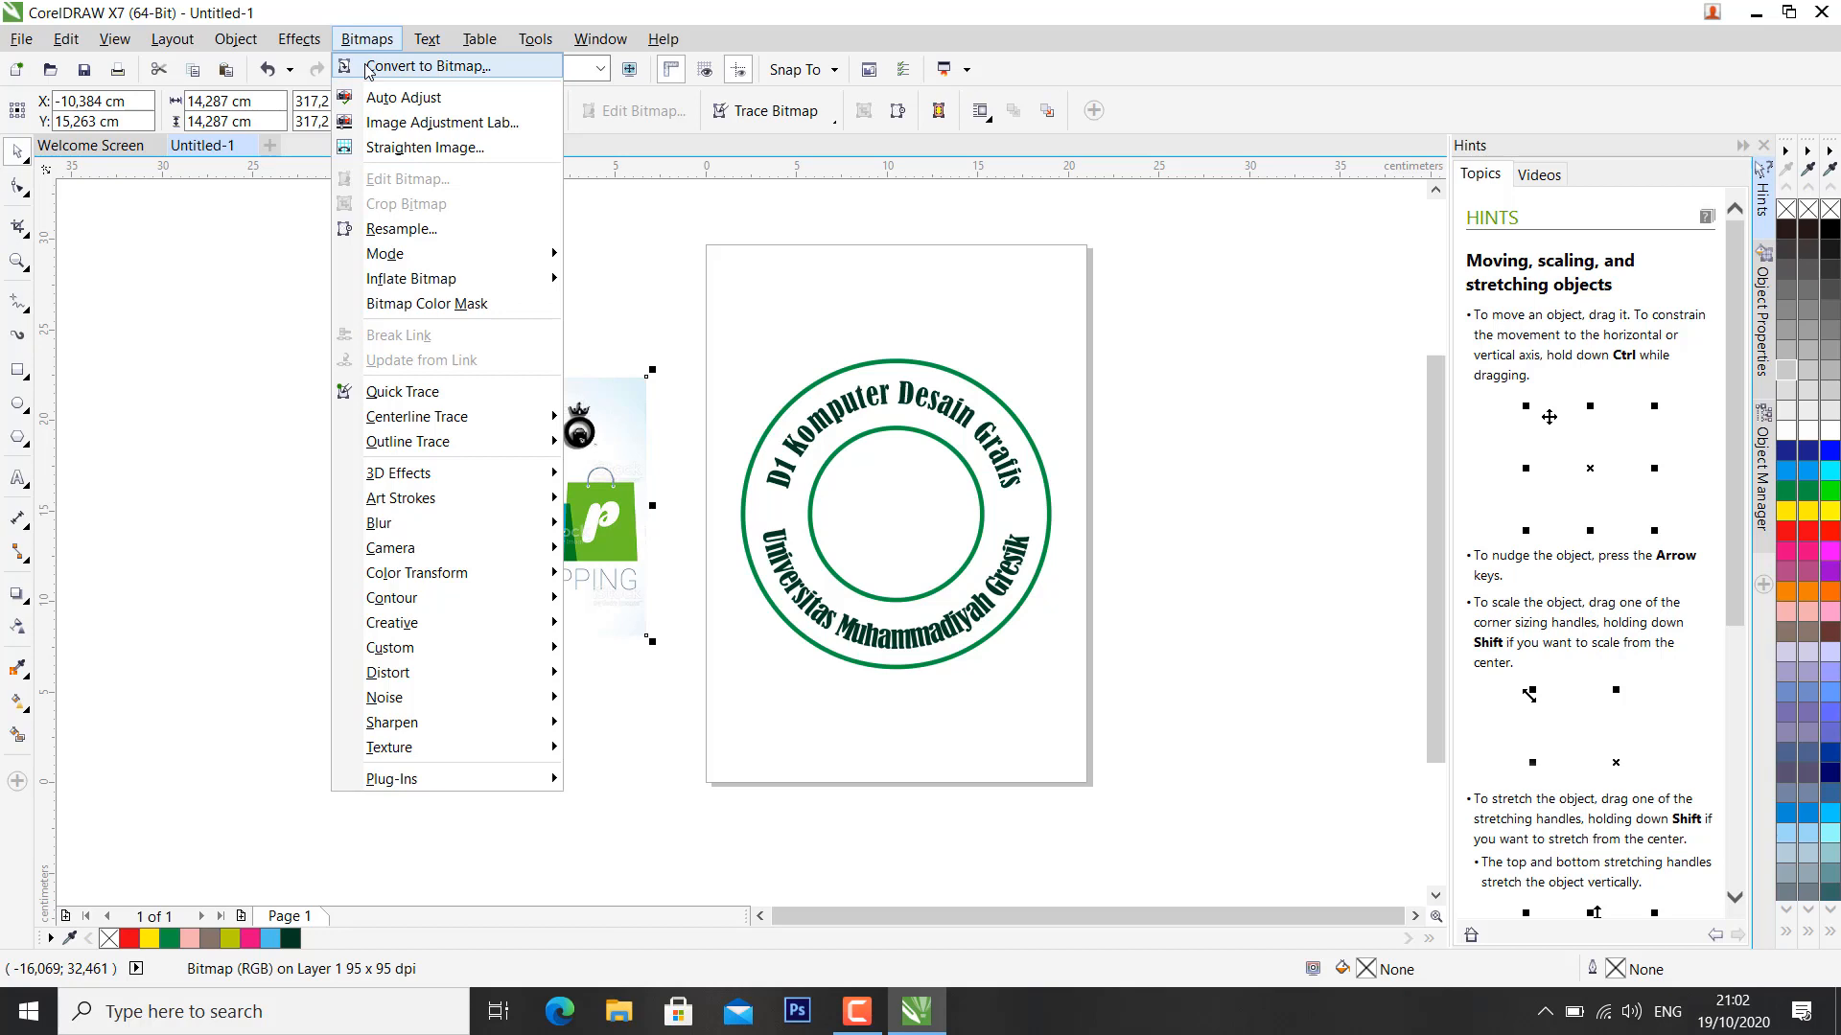
pyautogui.click(367, 67)
pyautogui.click(866, 637)
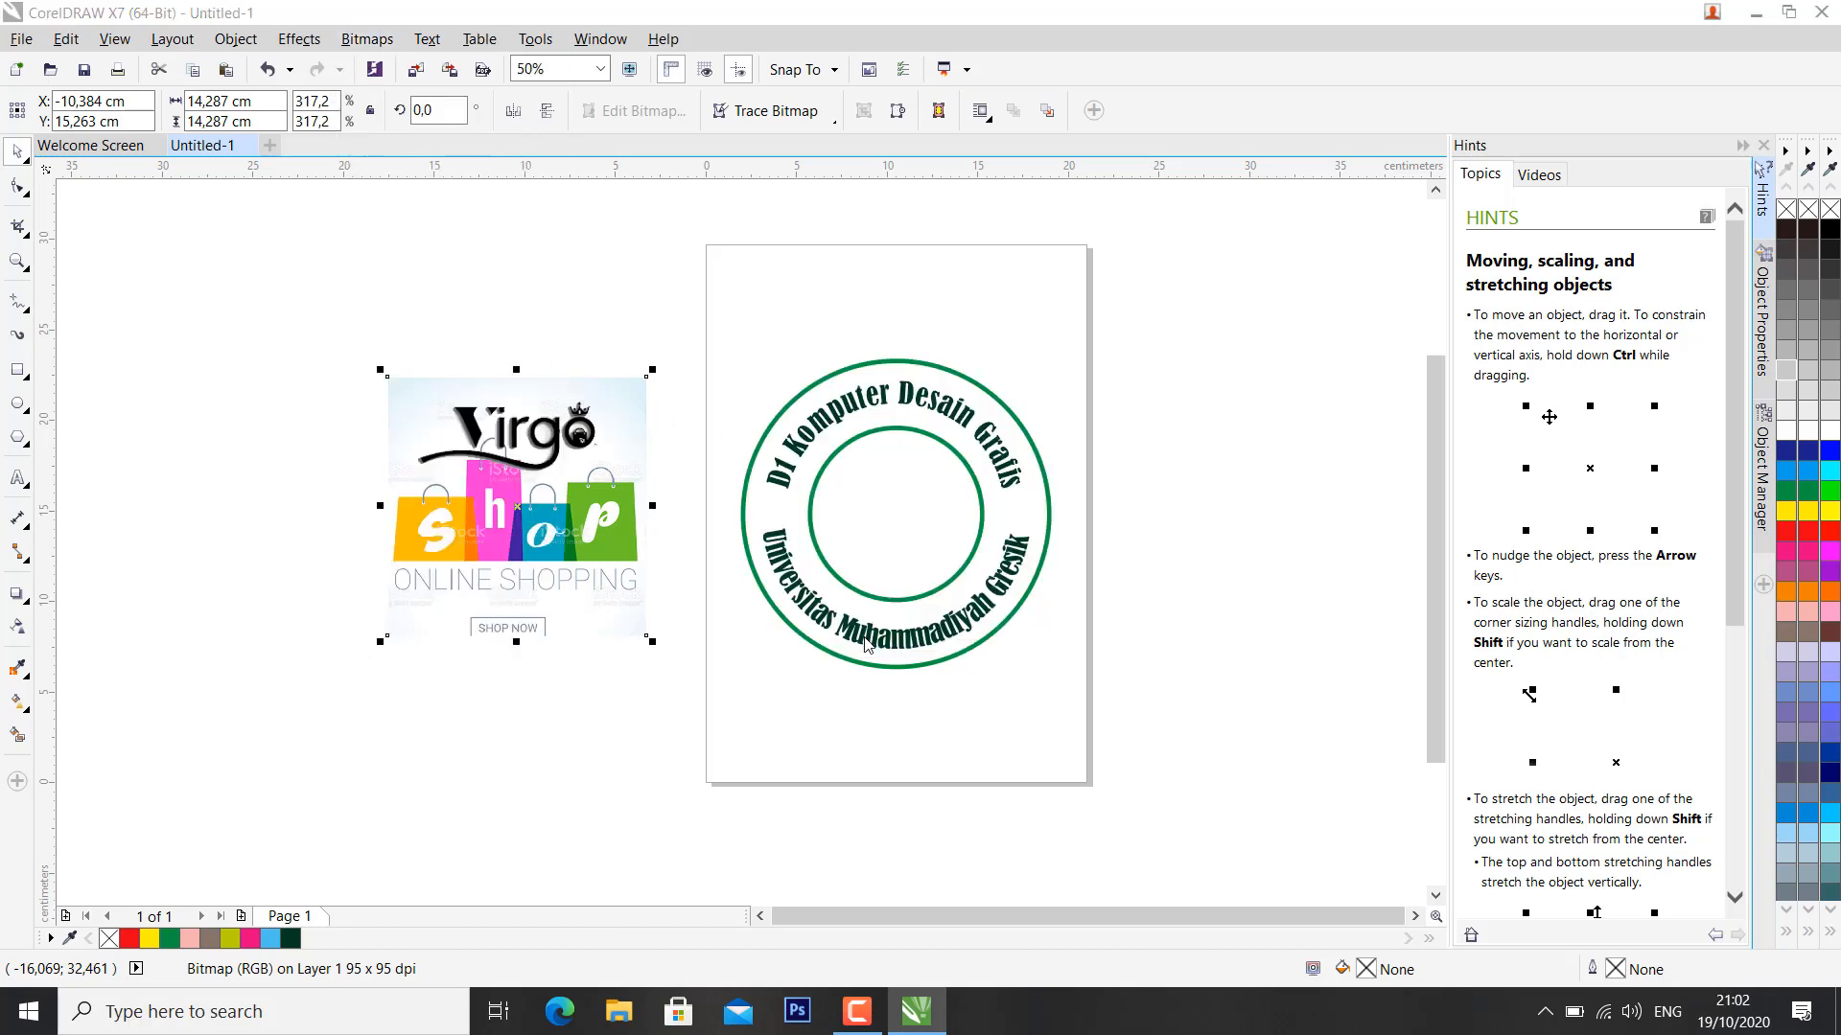
pyautogui.moveTo(565, 465); pyautogui.dragTo(462, 431)
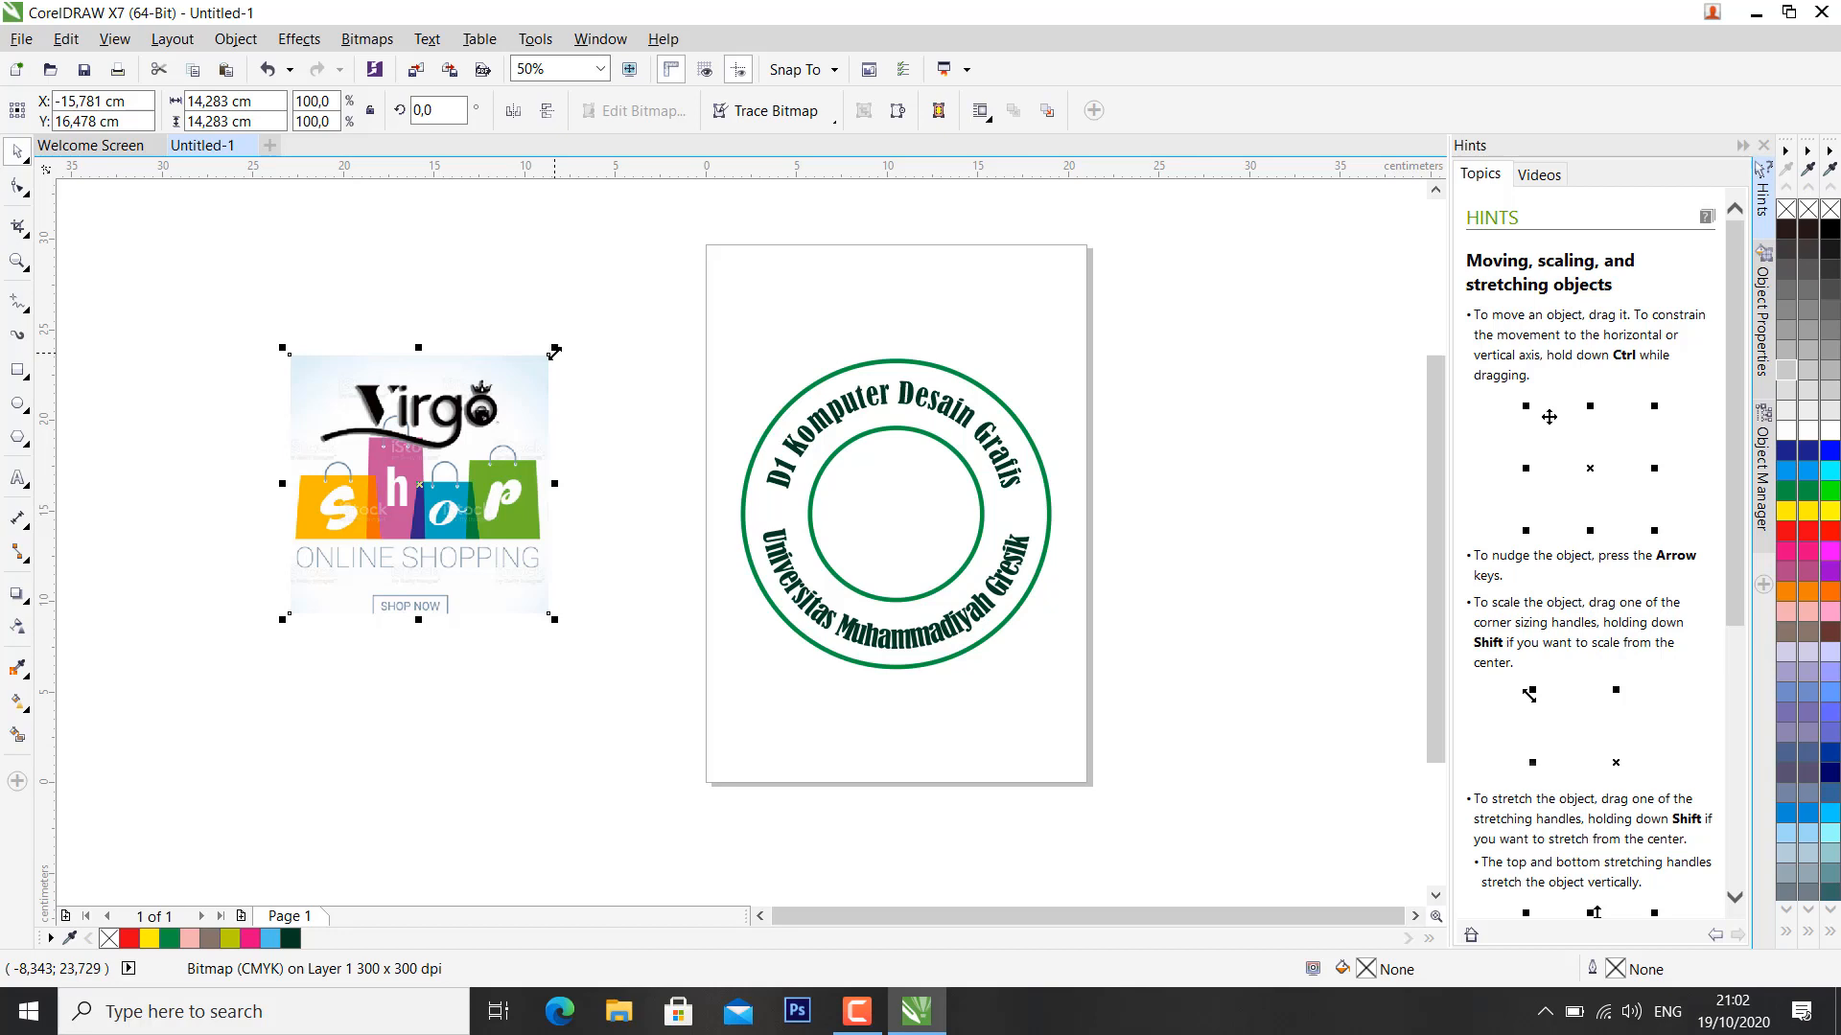
pyautogui.moveTo(554, 351); pyautogui.dragTo(523, 383)
# Step: Place a copy of the emblem's inner circle over the middle of the logo image
pyautogui.press('F7')
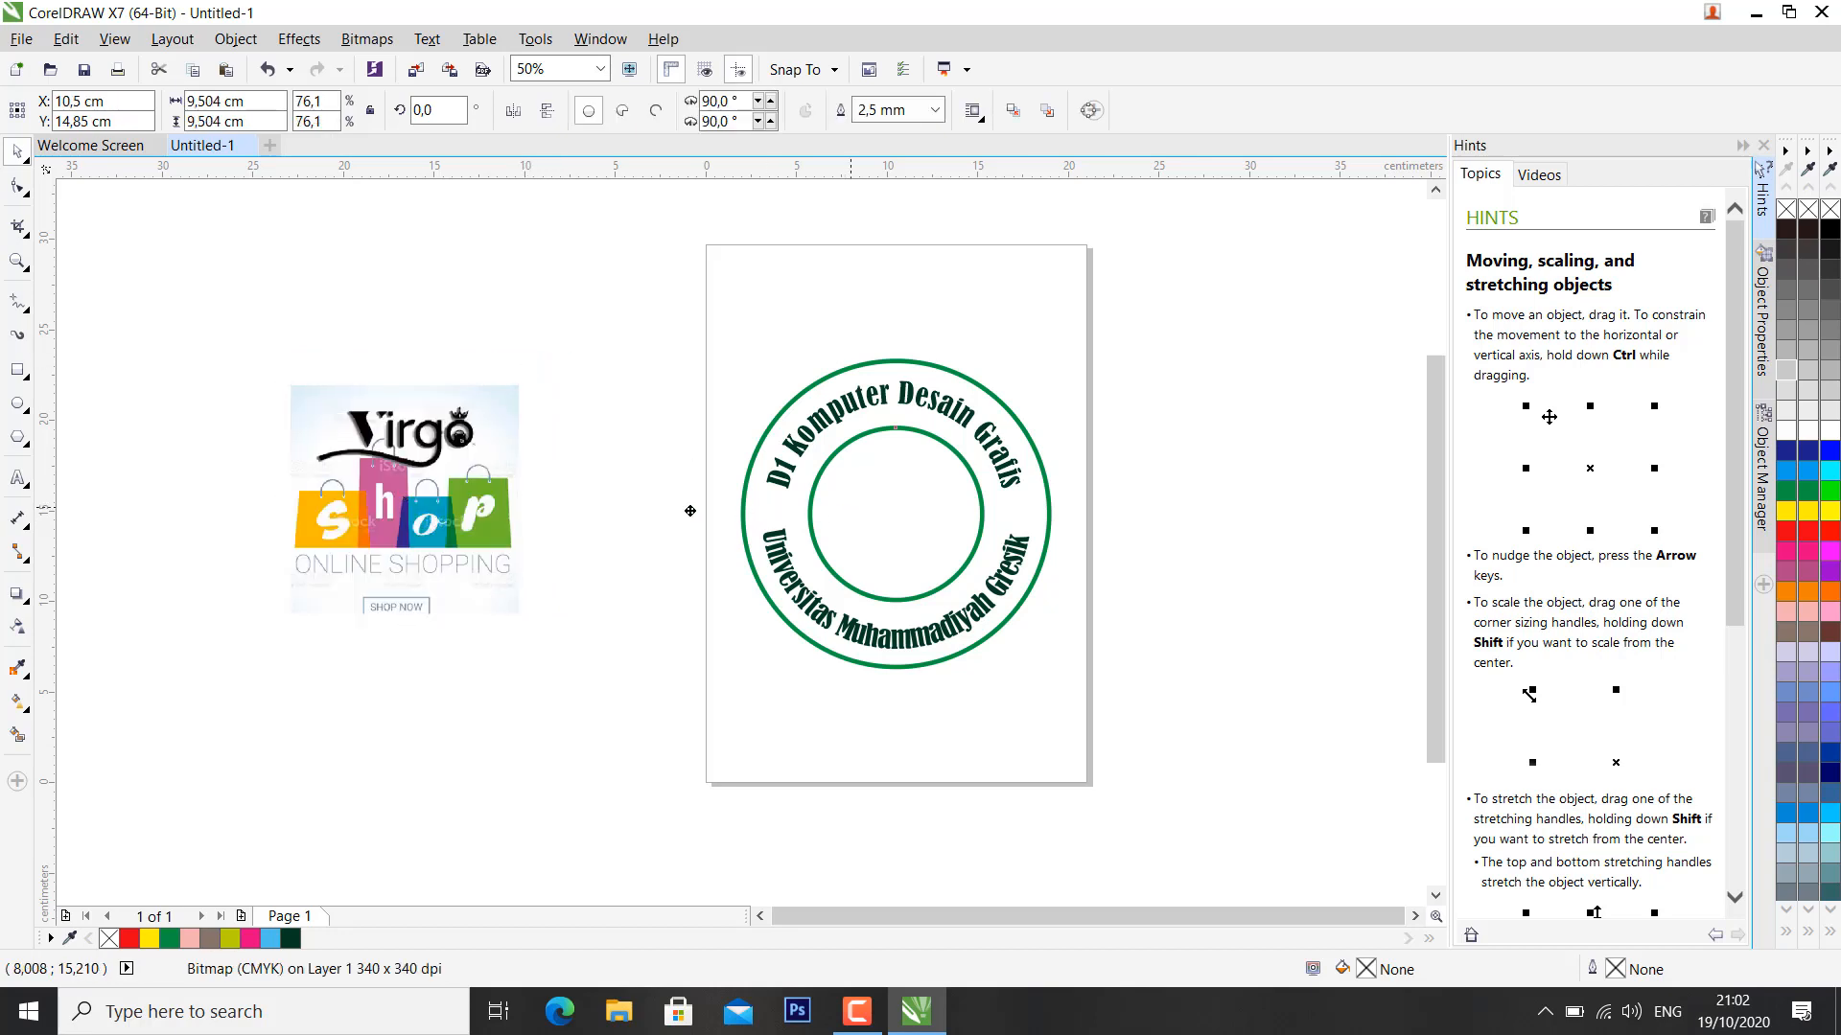
pyautogui.moveTo(691, 511)
pyautogui.mouseDown()
pyautogui.moveTo(526, 480)
pyautogui.moveTo(530, 311)
pyautogui.mouseUp()
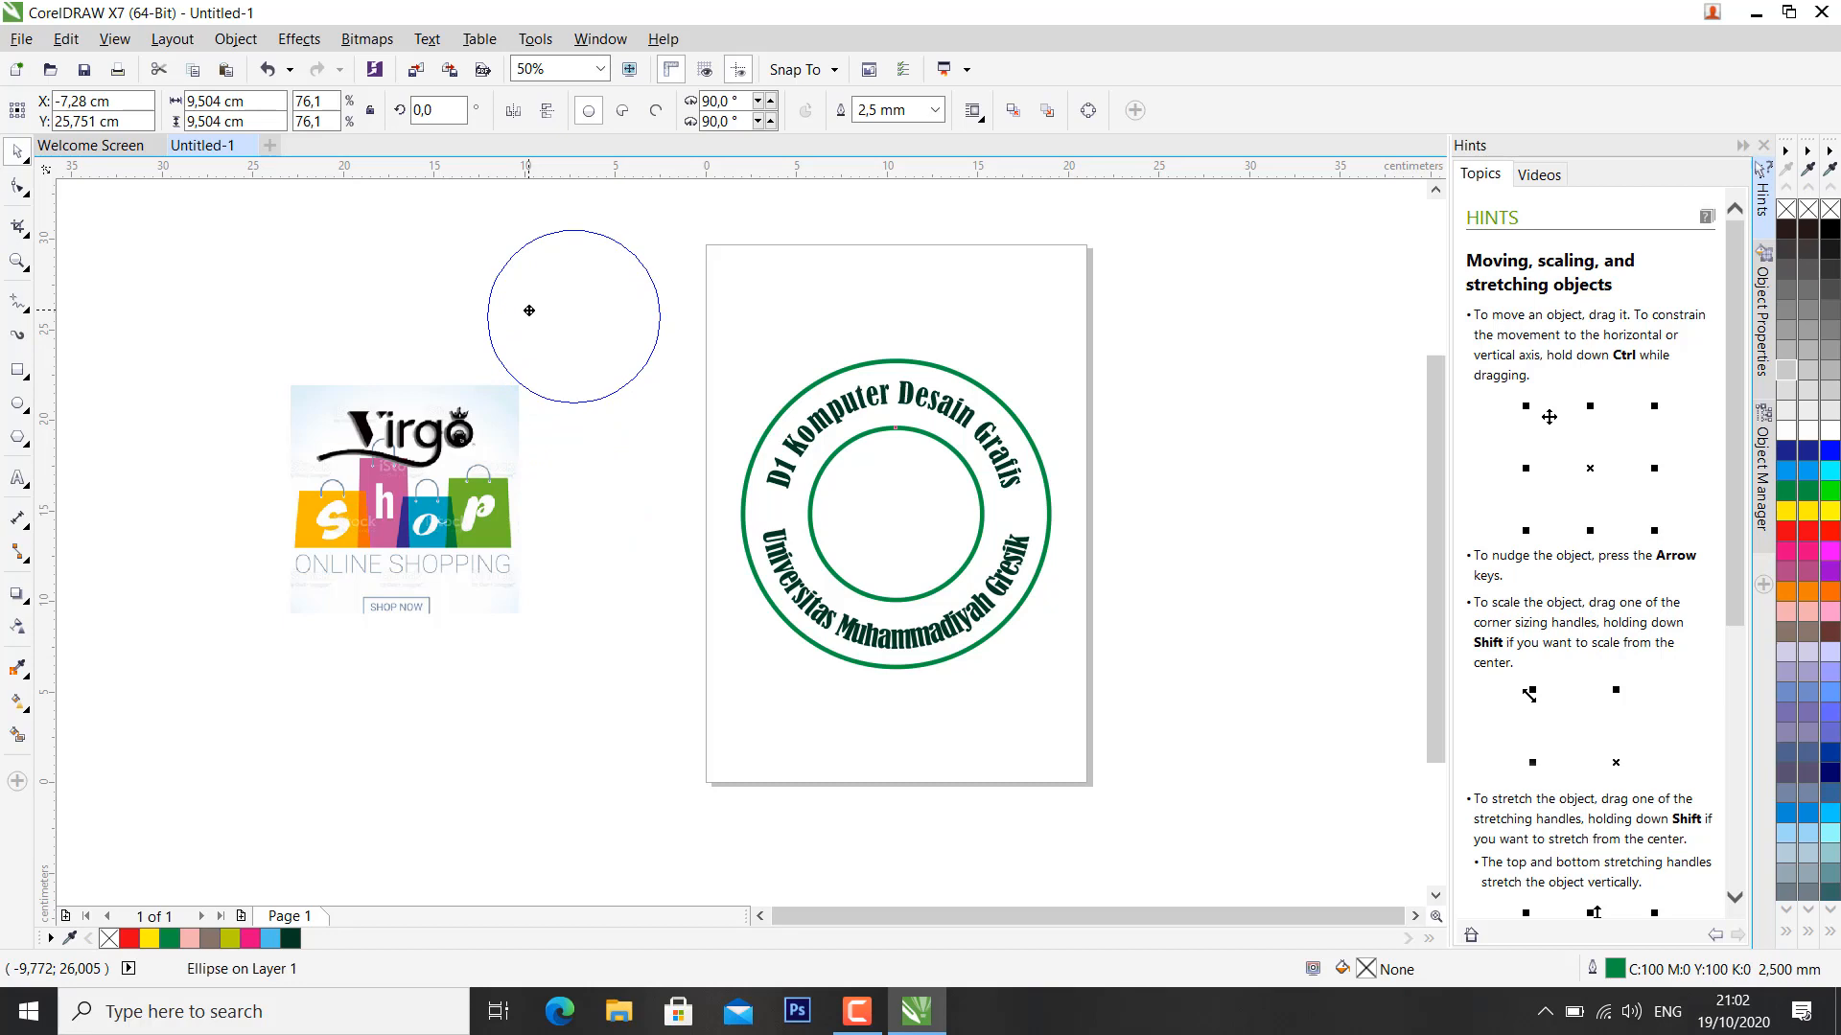
pyautogui.moveTo(529, 311); pyautogui.dragTo(533, 307)
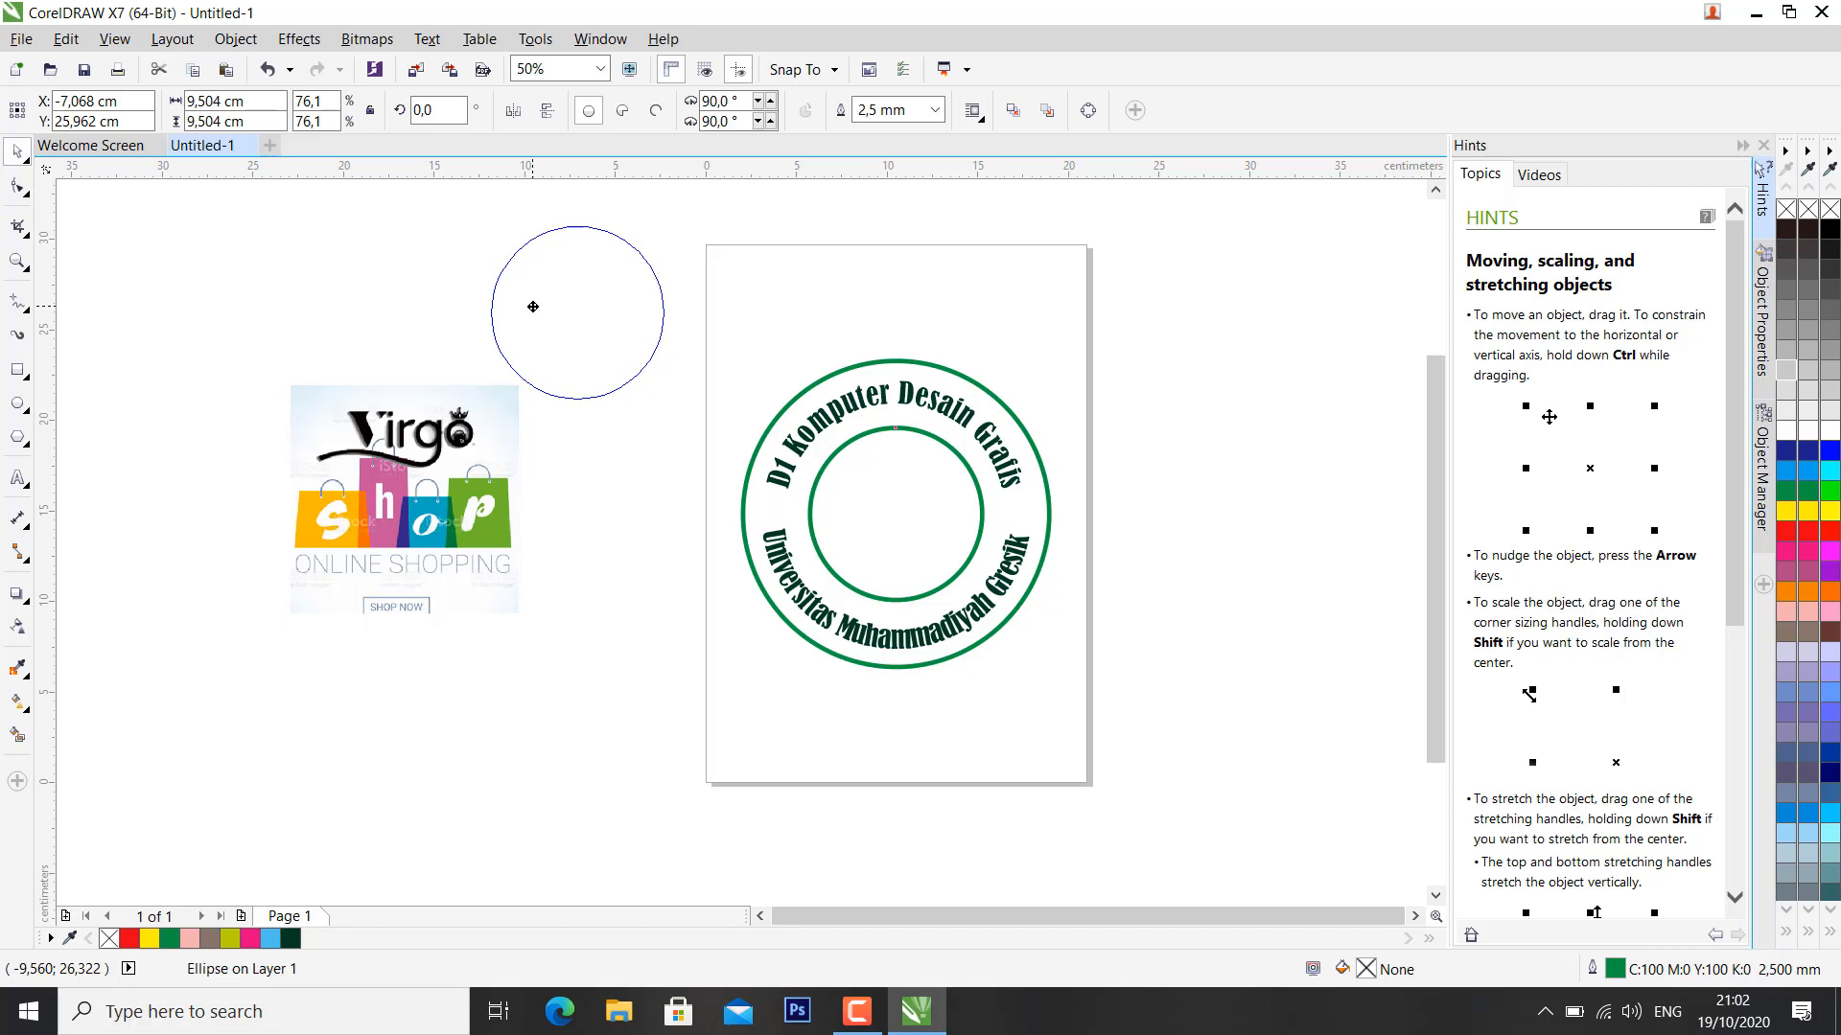
pyautogui.moveTo(533, 306); pyautogui.dragTo(532, 307)
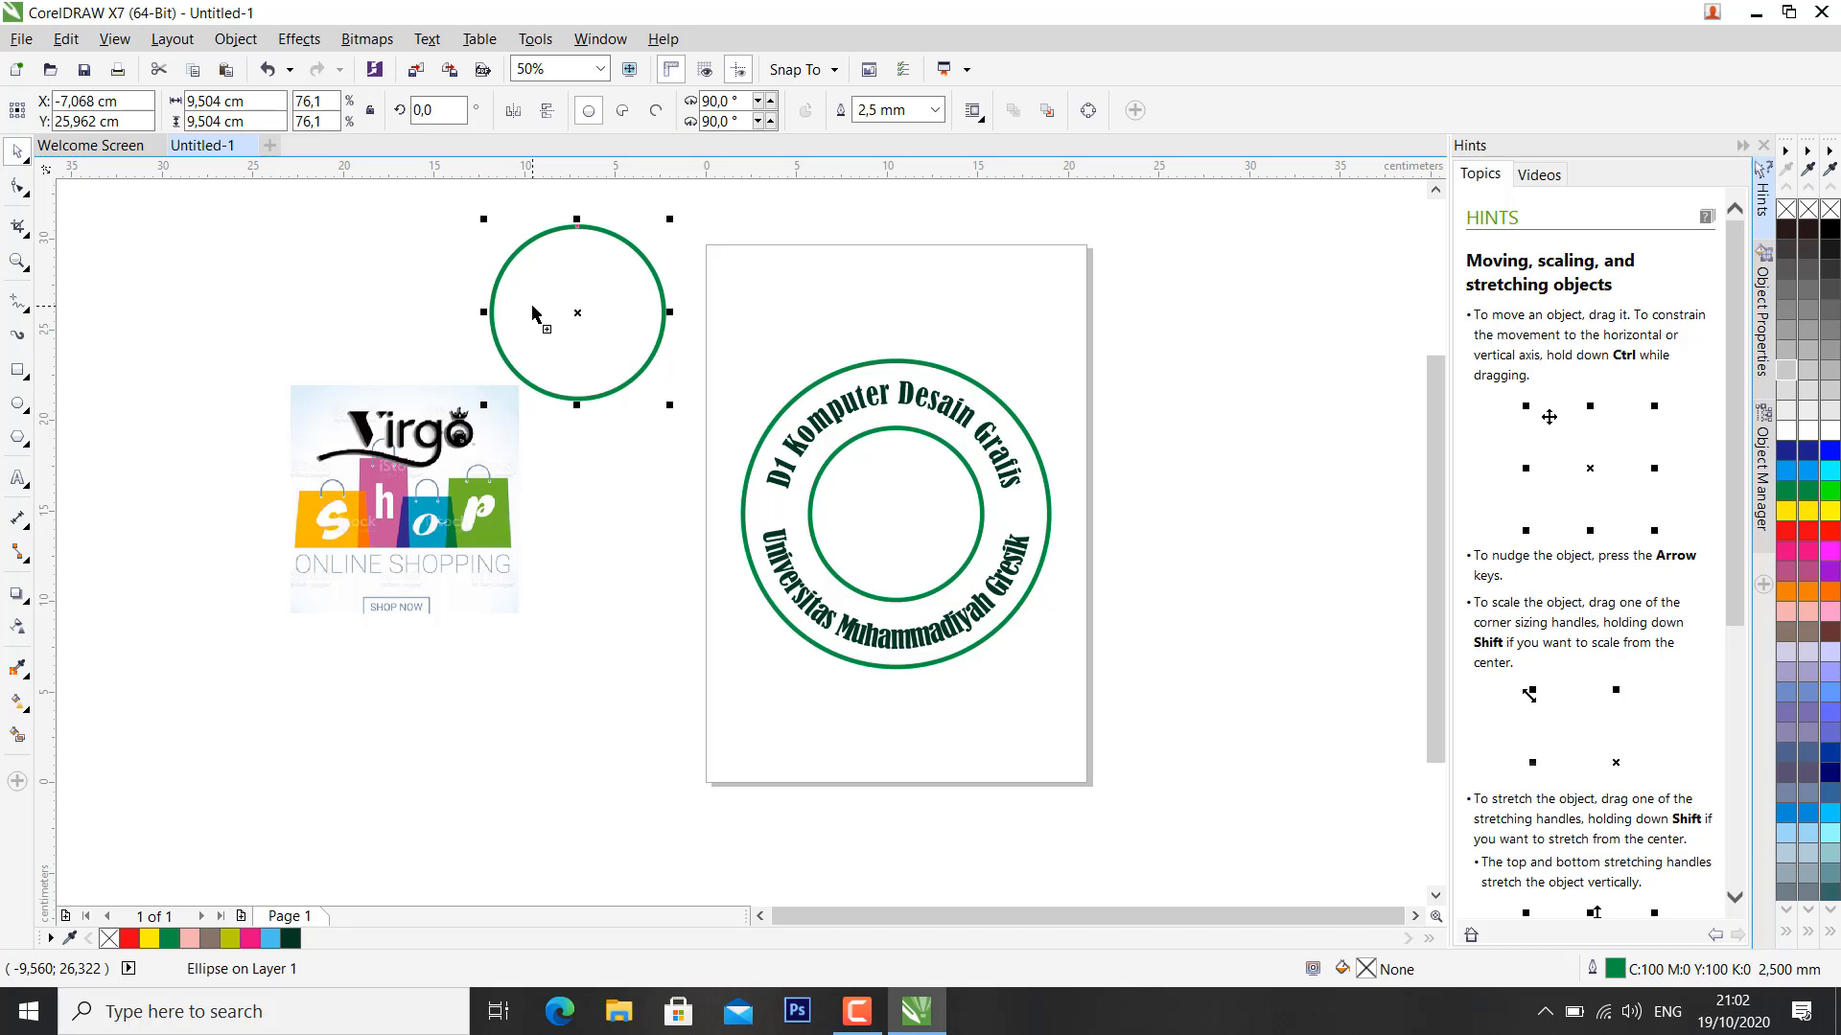
pyautogui.moveTo(533, 307); pyautogui.dragTo(369, 470)
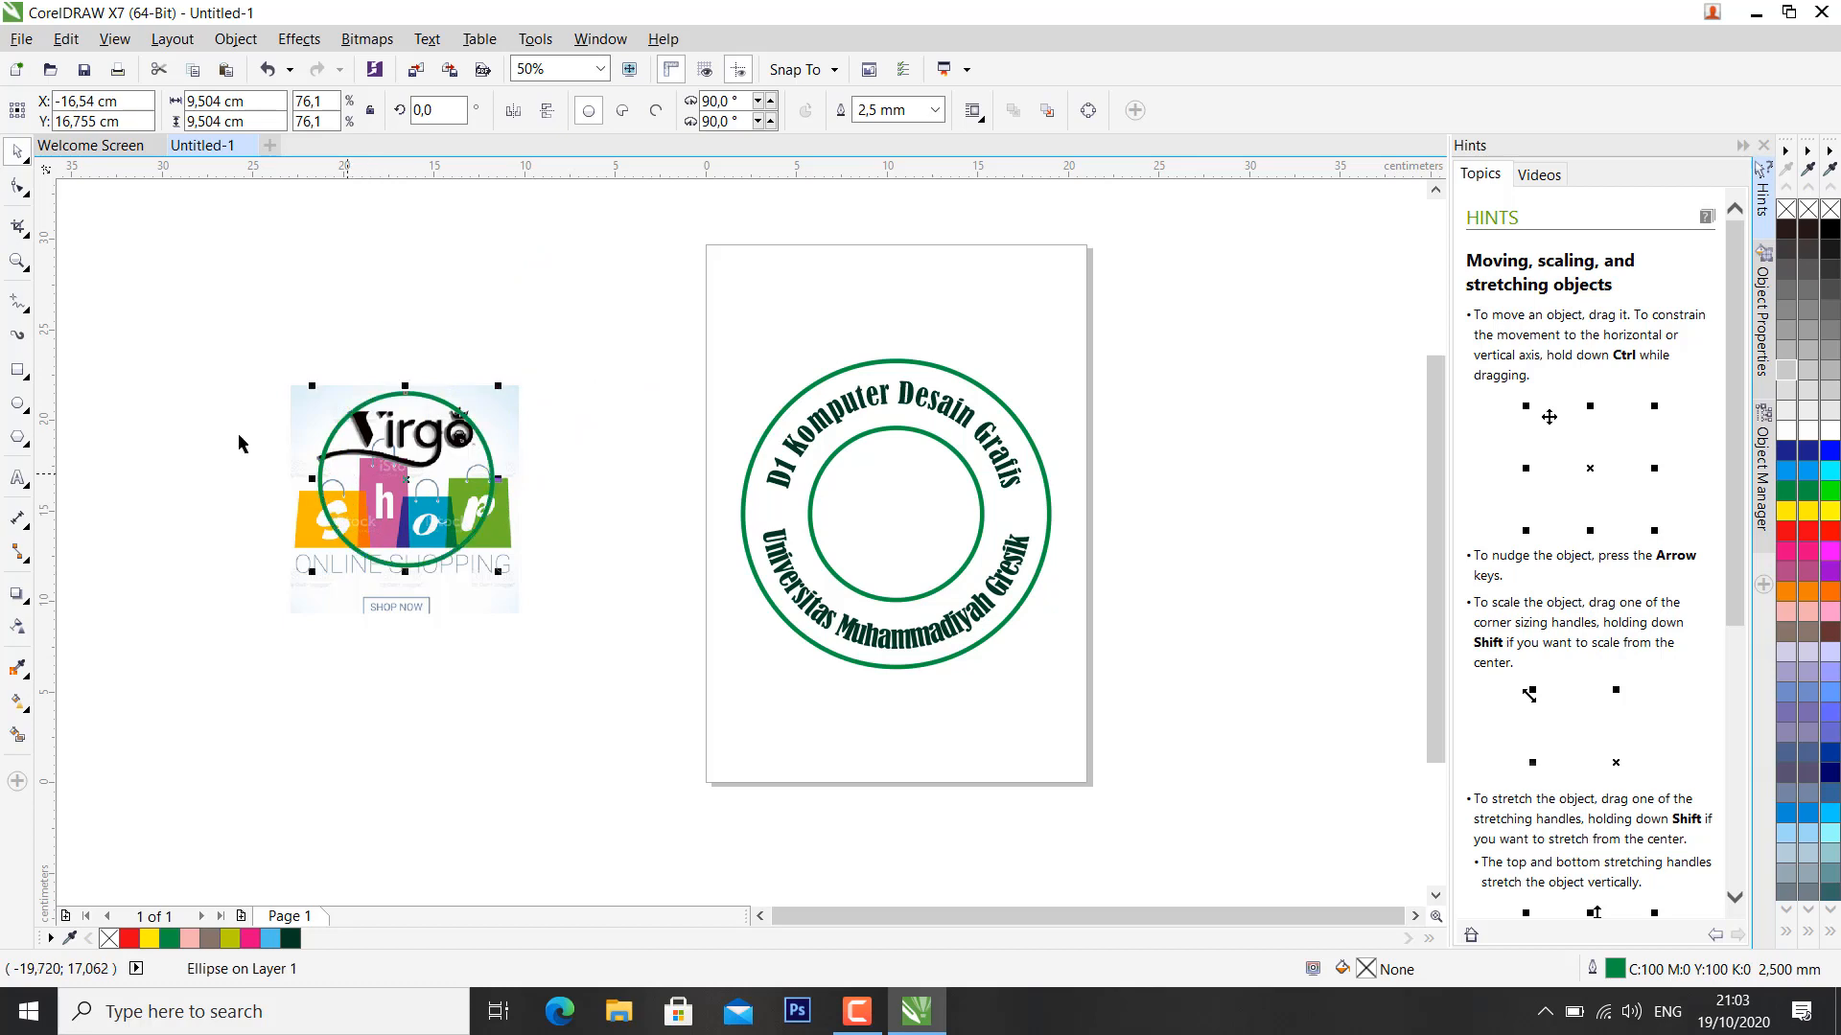
# Step: Intersect the copied circle with the logo image to create a circular cutout
pyautogui.moveTo(147, 262); pyautogui.dragTo(647, 767)
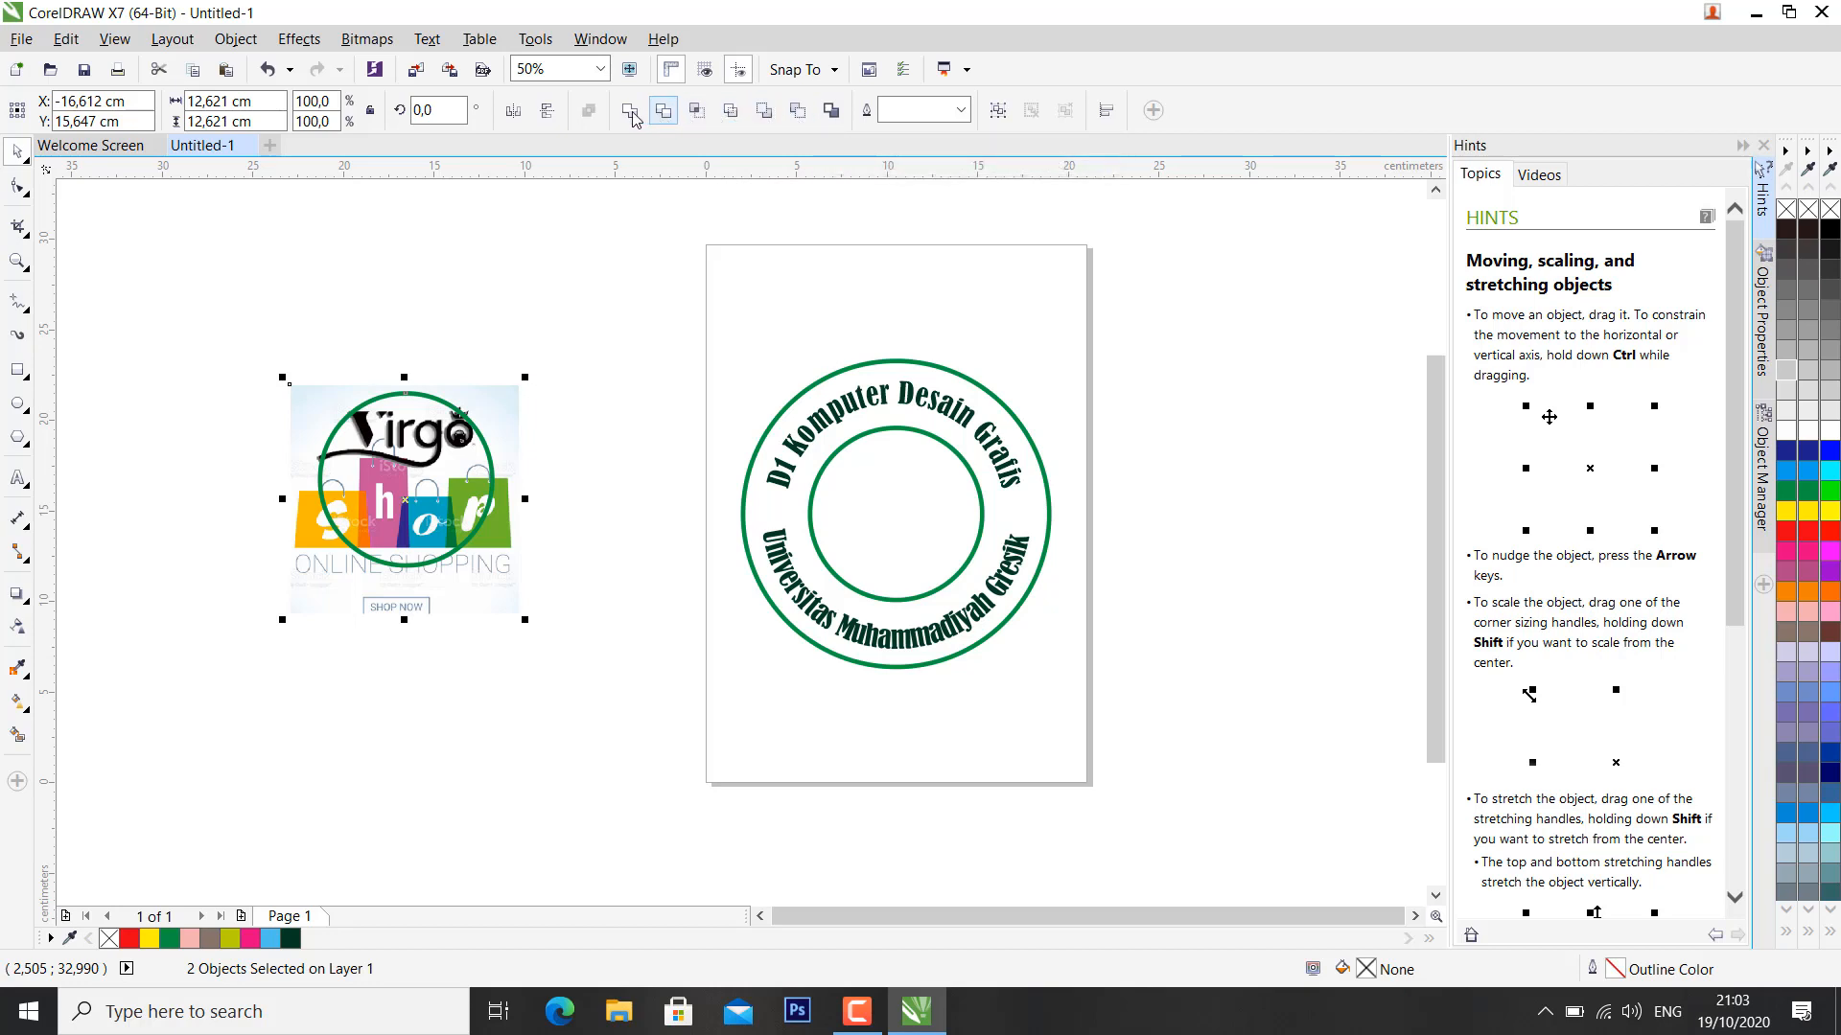
pyautogui.click(697, 112)
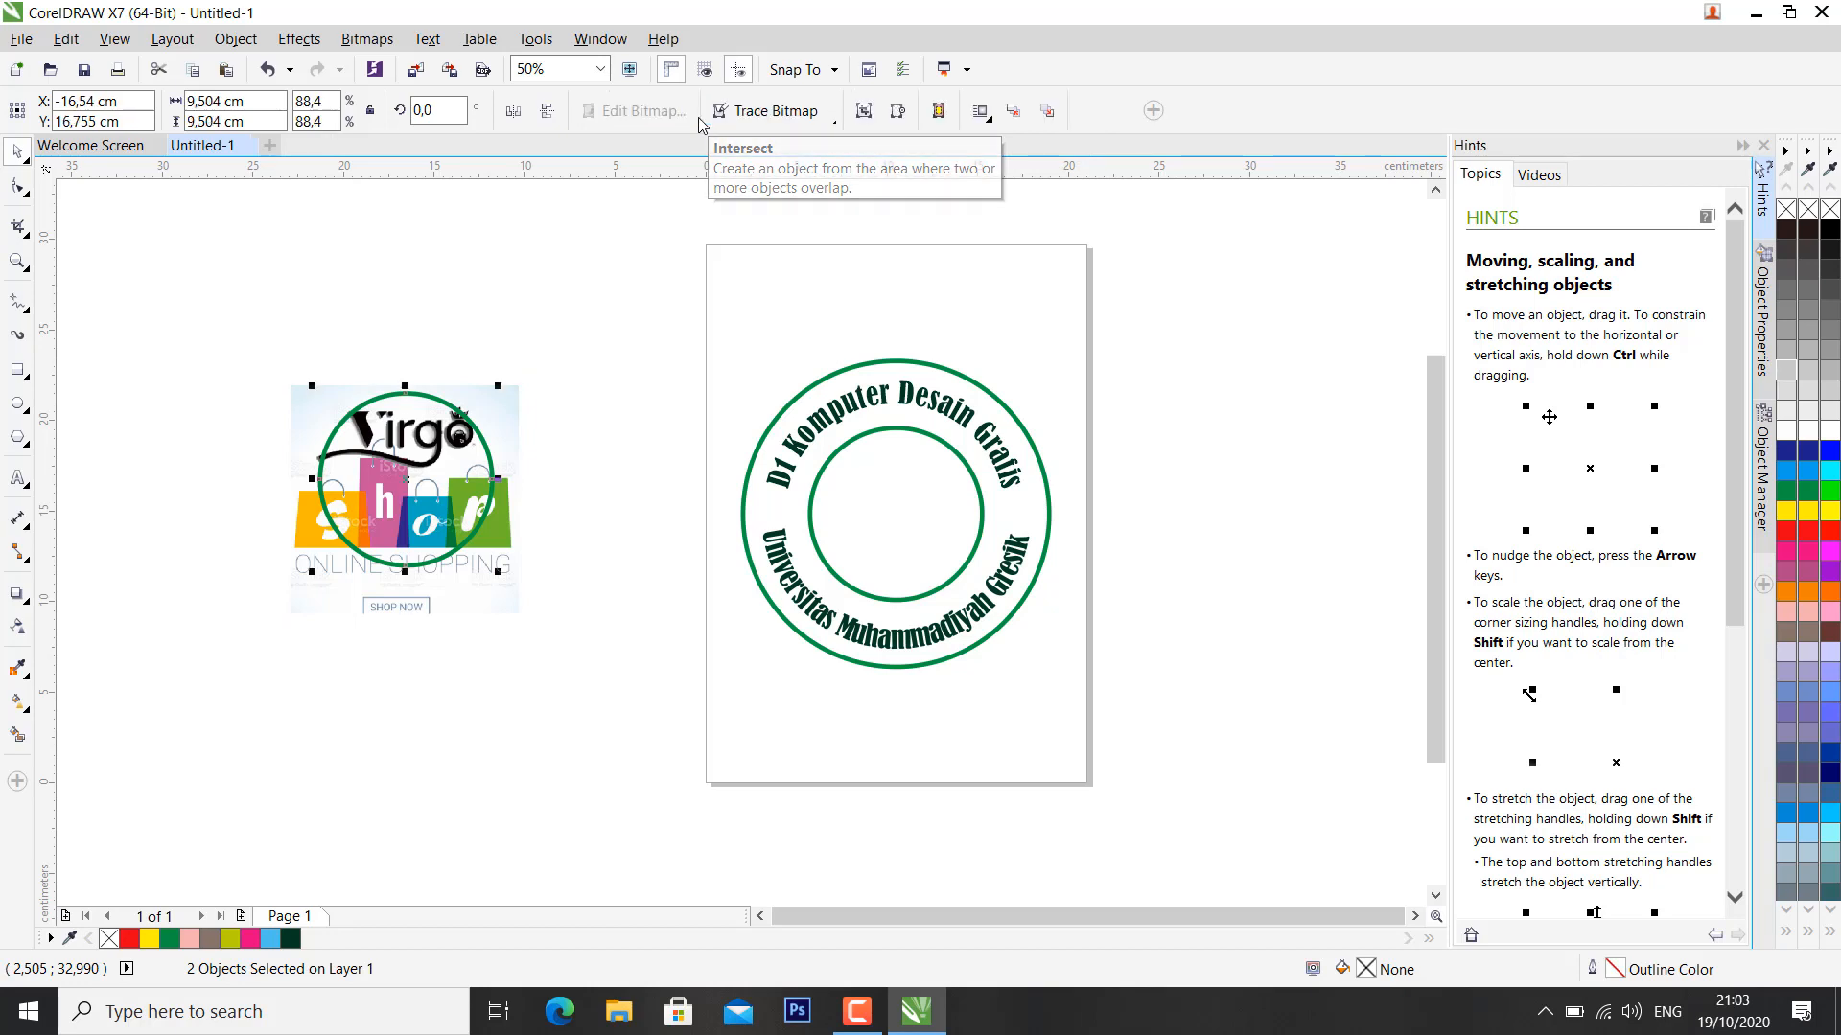
pyautogui.click(624, 354)
# Step: Move the copied circle aside, and centre the circular logo cutout in the emblem's inner circle at X 10.5 cm, Y 14.85 cm
pyautogui.moveTo(390, 508); pyautogui.dragTo(253, 561)
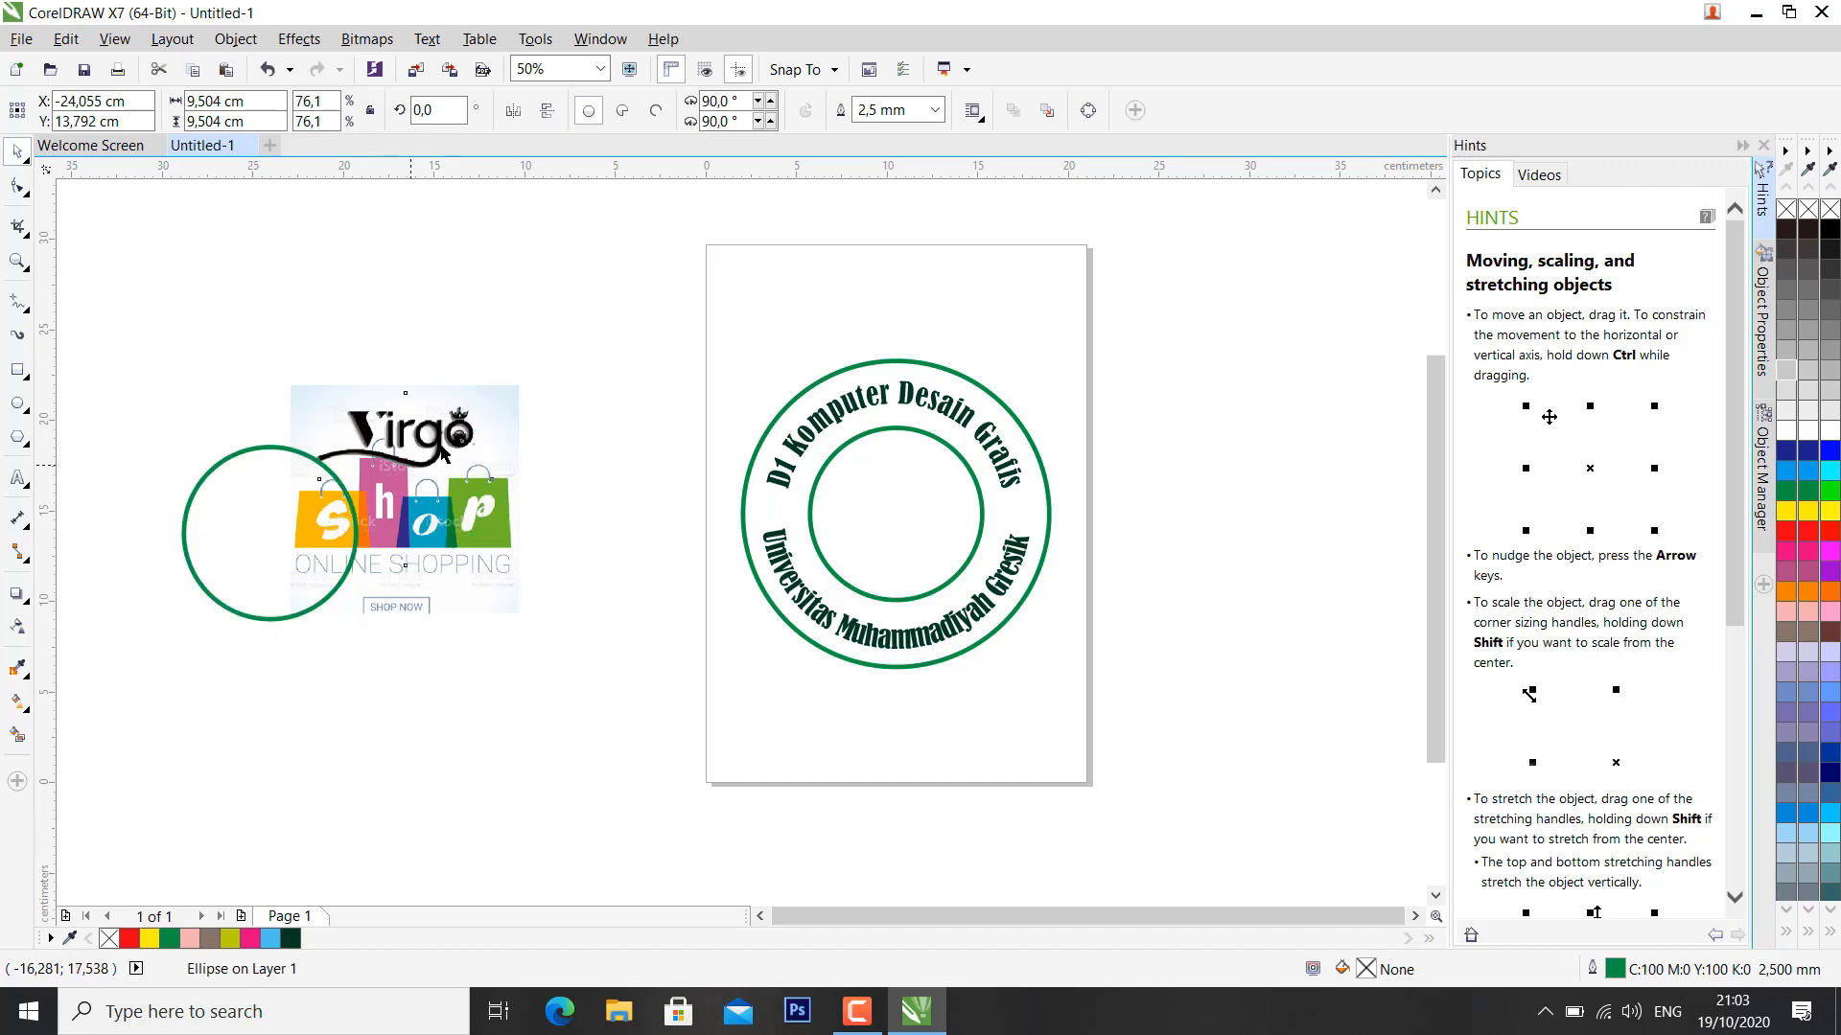
pyautogui.moveTo(411, 465); pyautogui.dragTo(893, 531)
pyautogui.moveTo(893, 530); pyautogui.dragTo(891, 532)
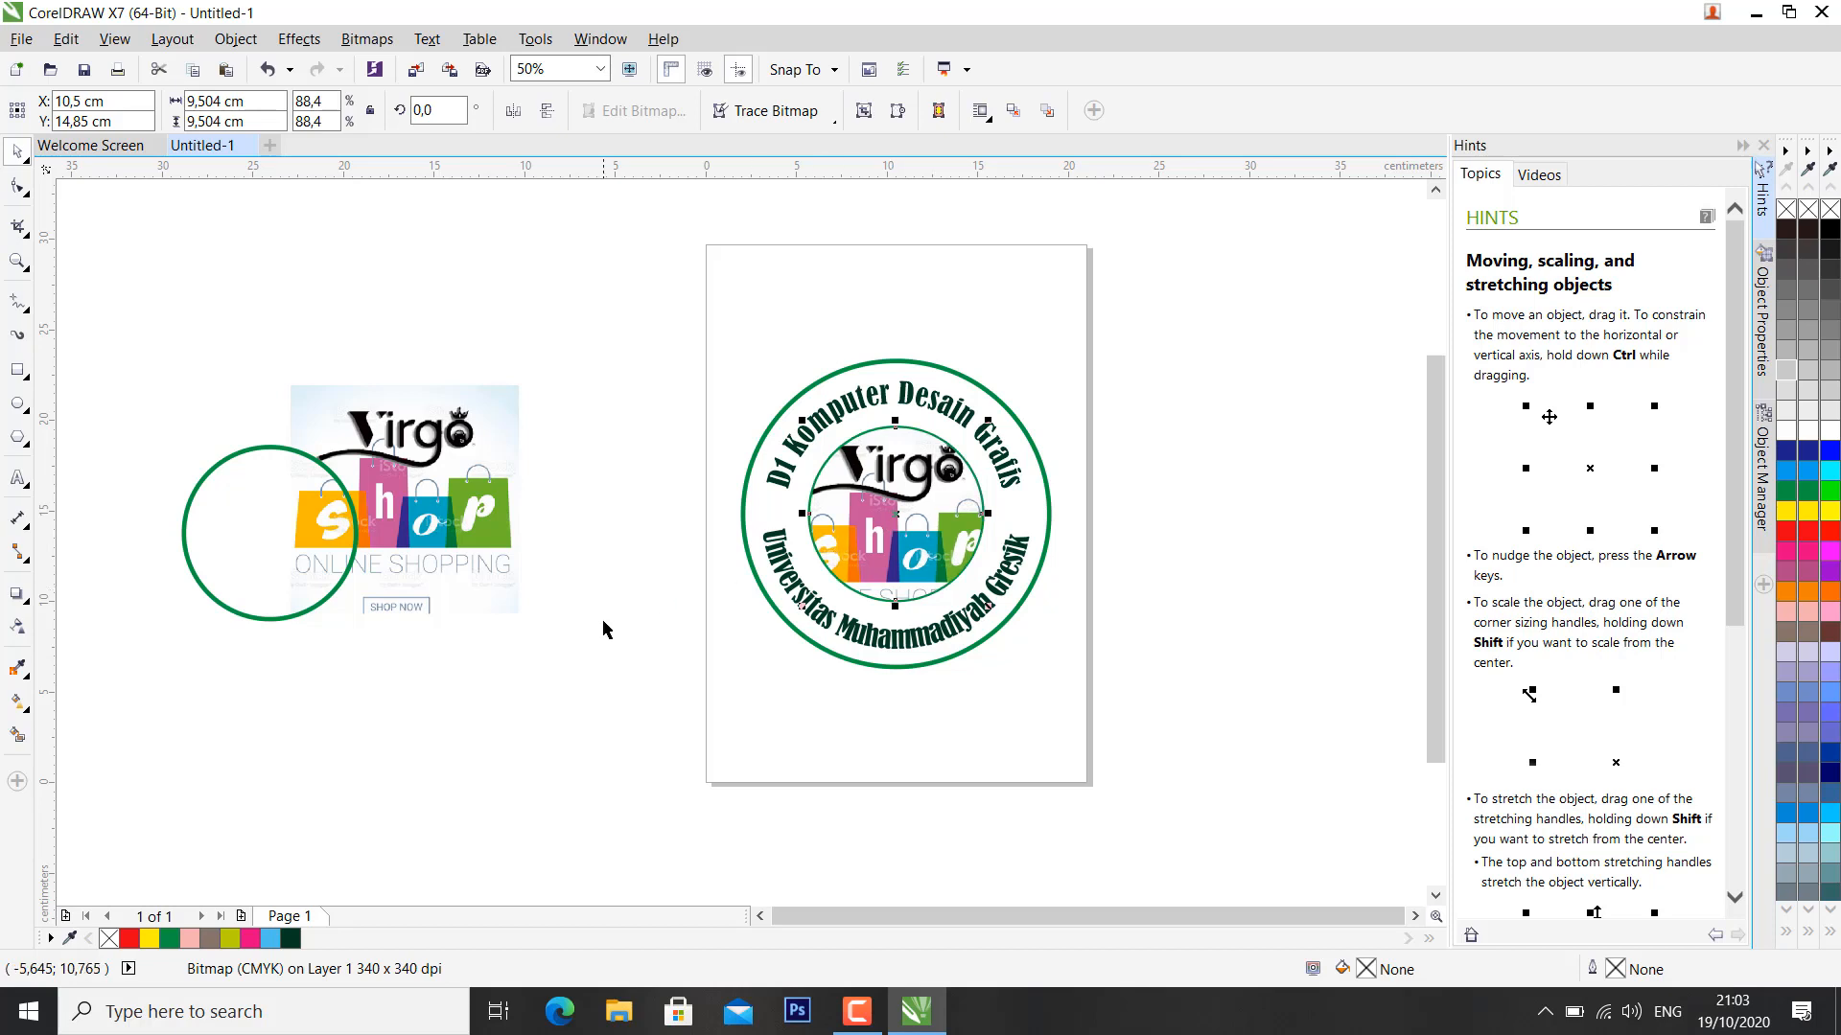
# Step: Intersect the spare circle with the original logo once more, pull the pieces apart, and delete the new cutout
pyautogui.click(278, 518)
pyautogui.moveTo(278, 518); pyautogui.dragTo(411, 481)
pyautogui.moveTo(224, 310); pyautogui.dragTo(602, 692)
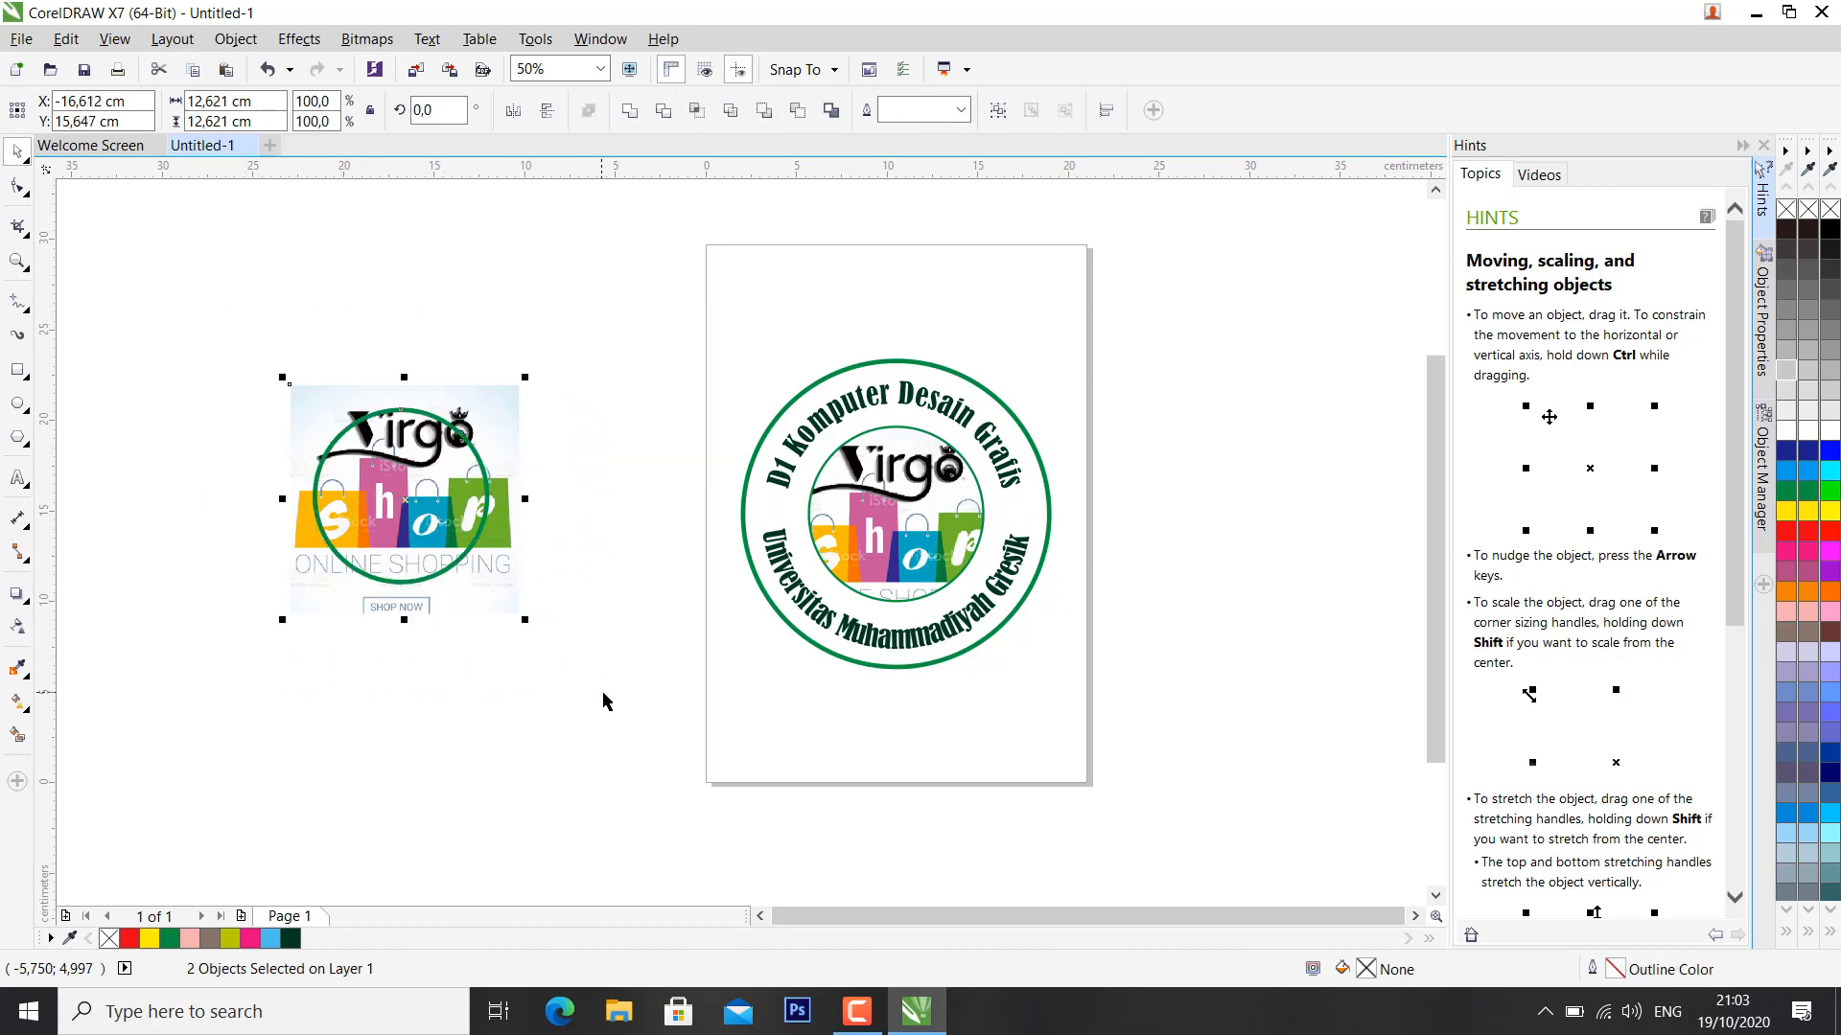
pyautogui.click(697, 117)
pyautogui.click(589, 433)
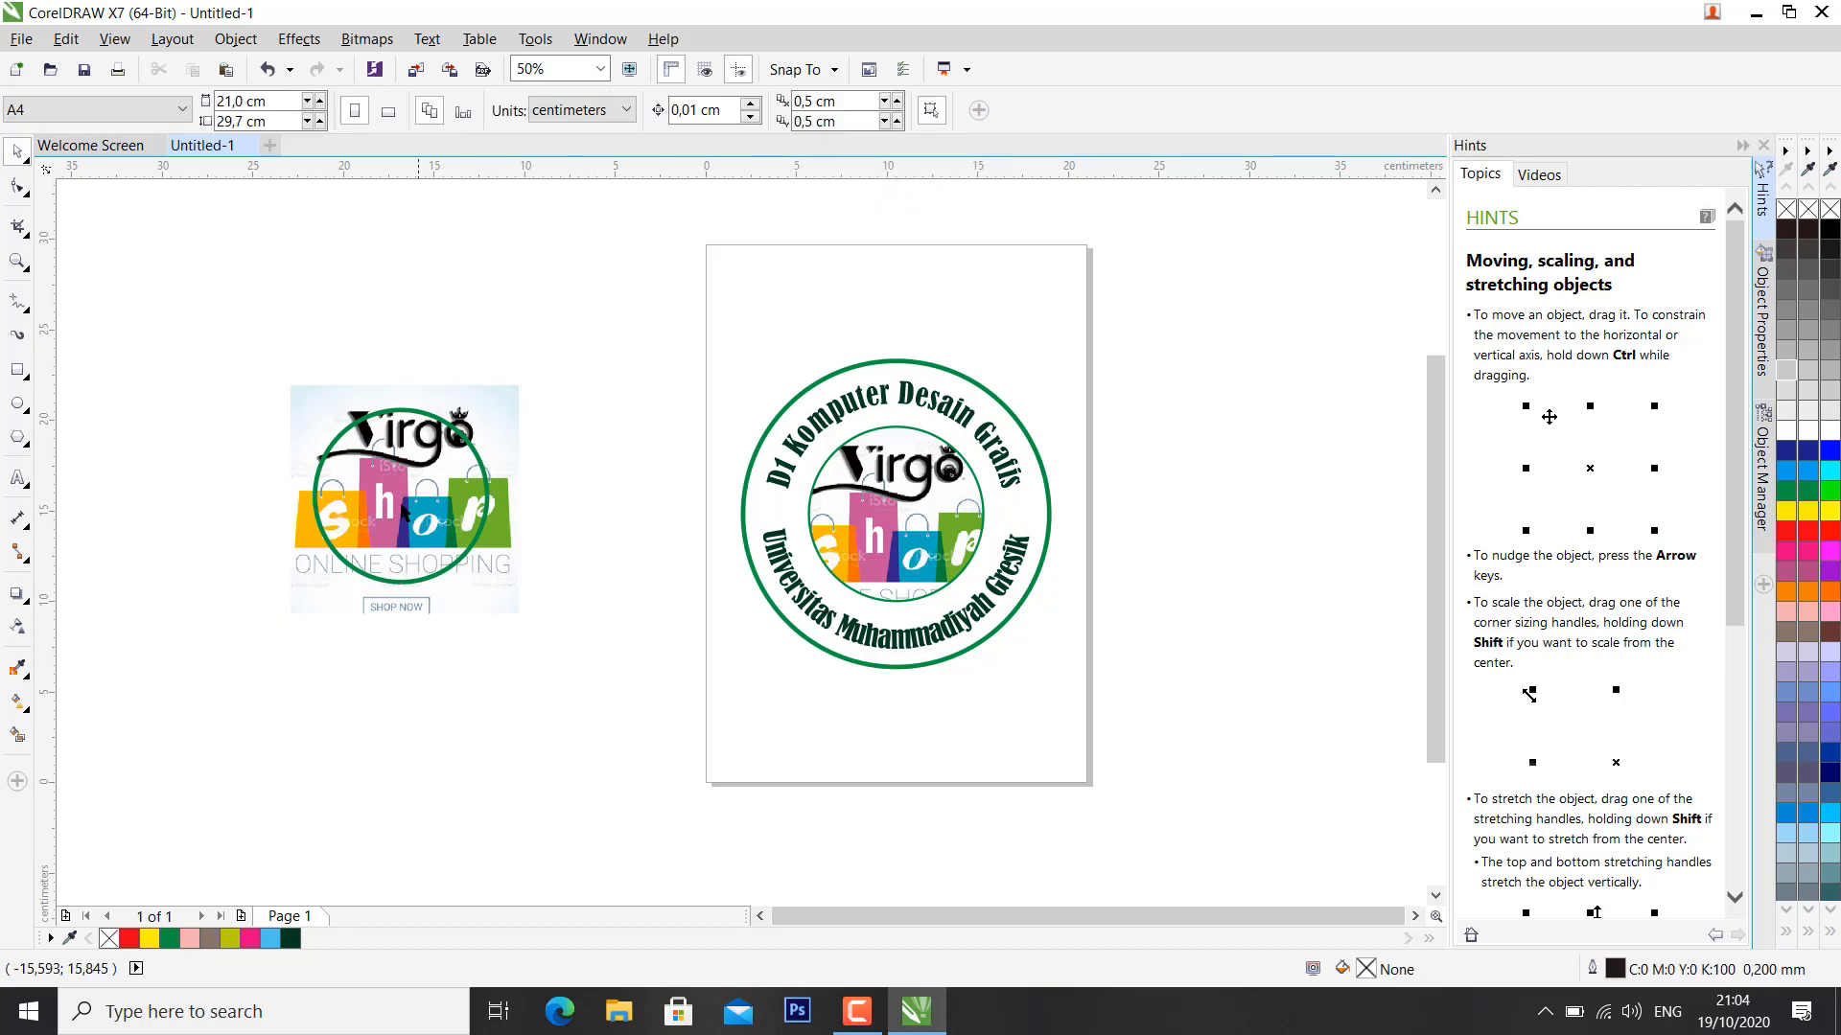
pyautogui.moveTo(489, 495); pyautogui.dragTo(322, 550)
pyautogui.moveTo(398, 497); pyautogui.dragTo(563, 332)
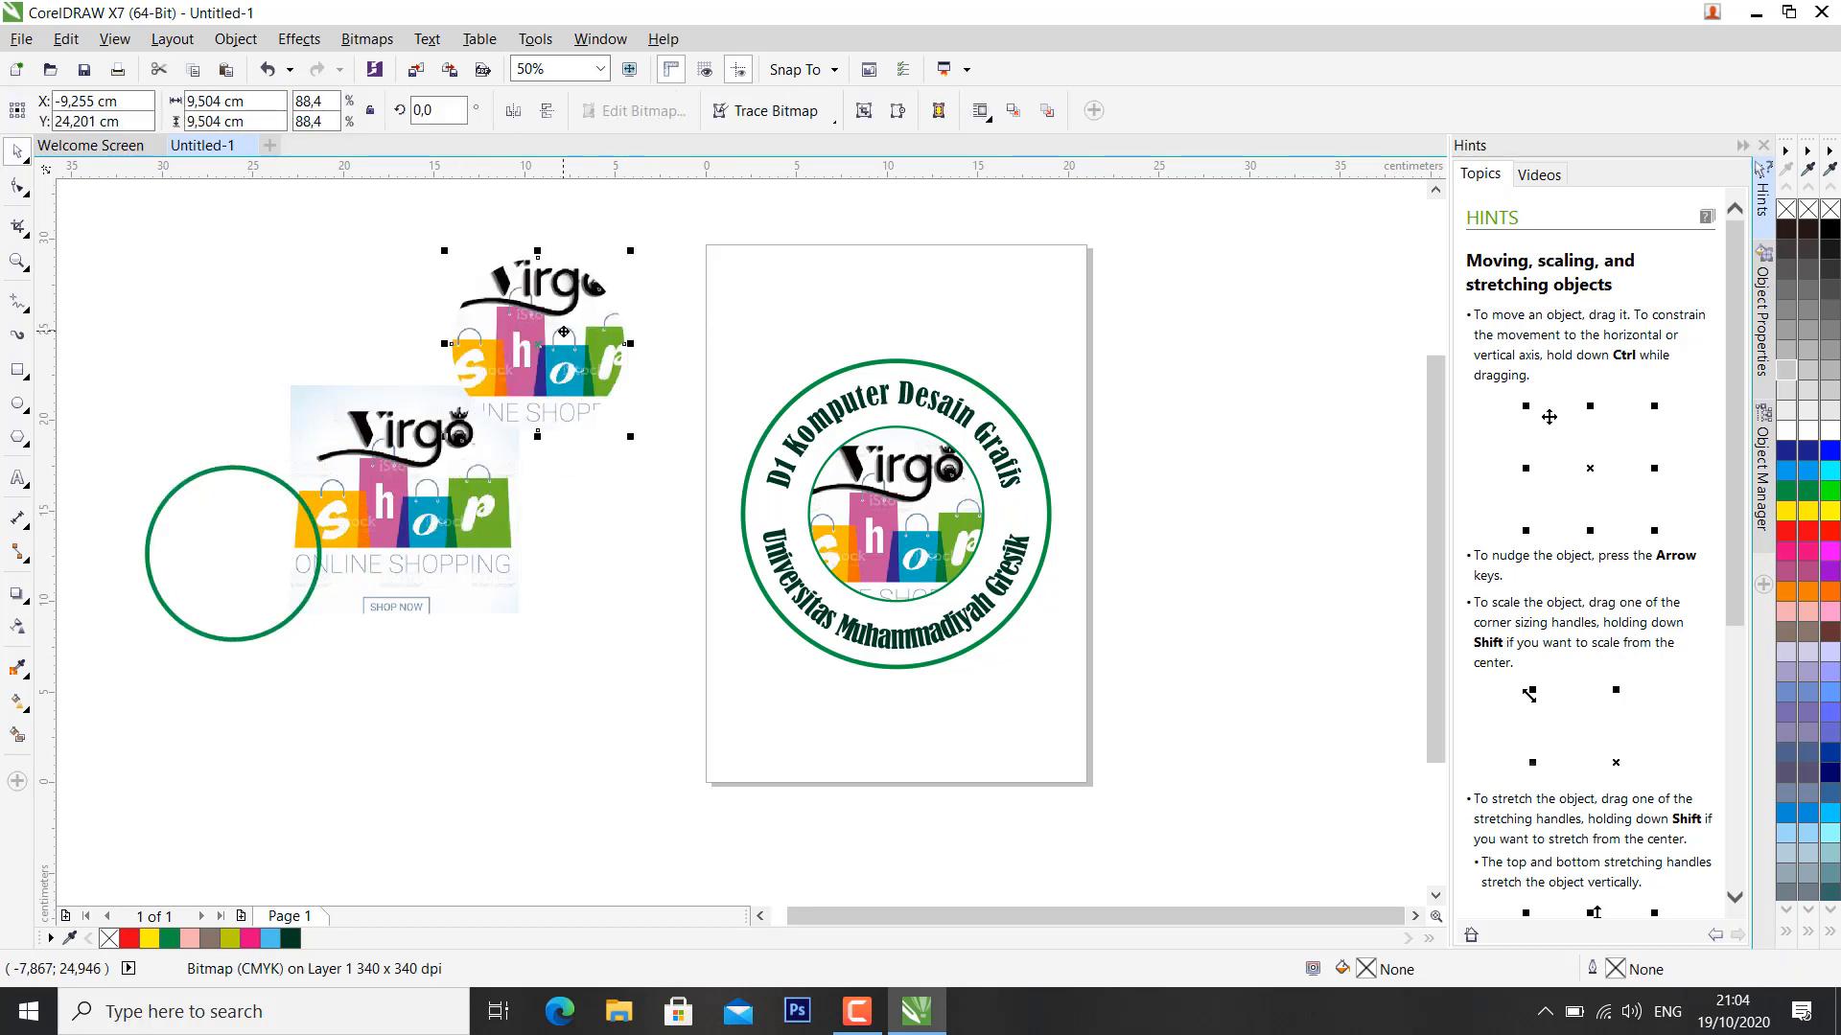
pyautogui.press('Delete')
# Step: Delete the original logo image and the spare circle beside the page
pyautogui.click(492, 456)
pyautogui.press('Delete')
pyautogui.click(239, 518)
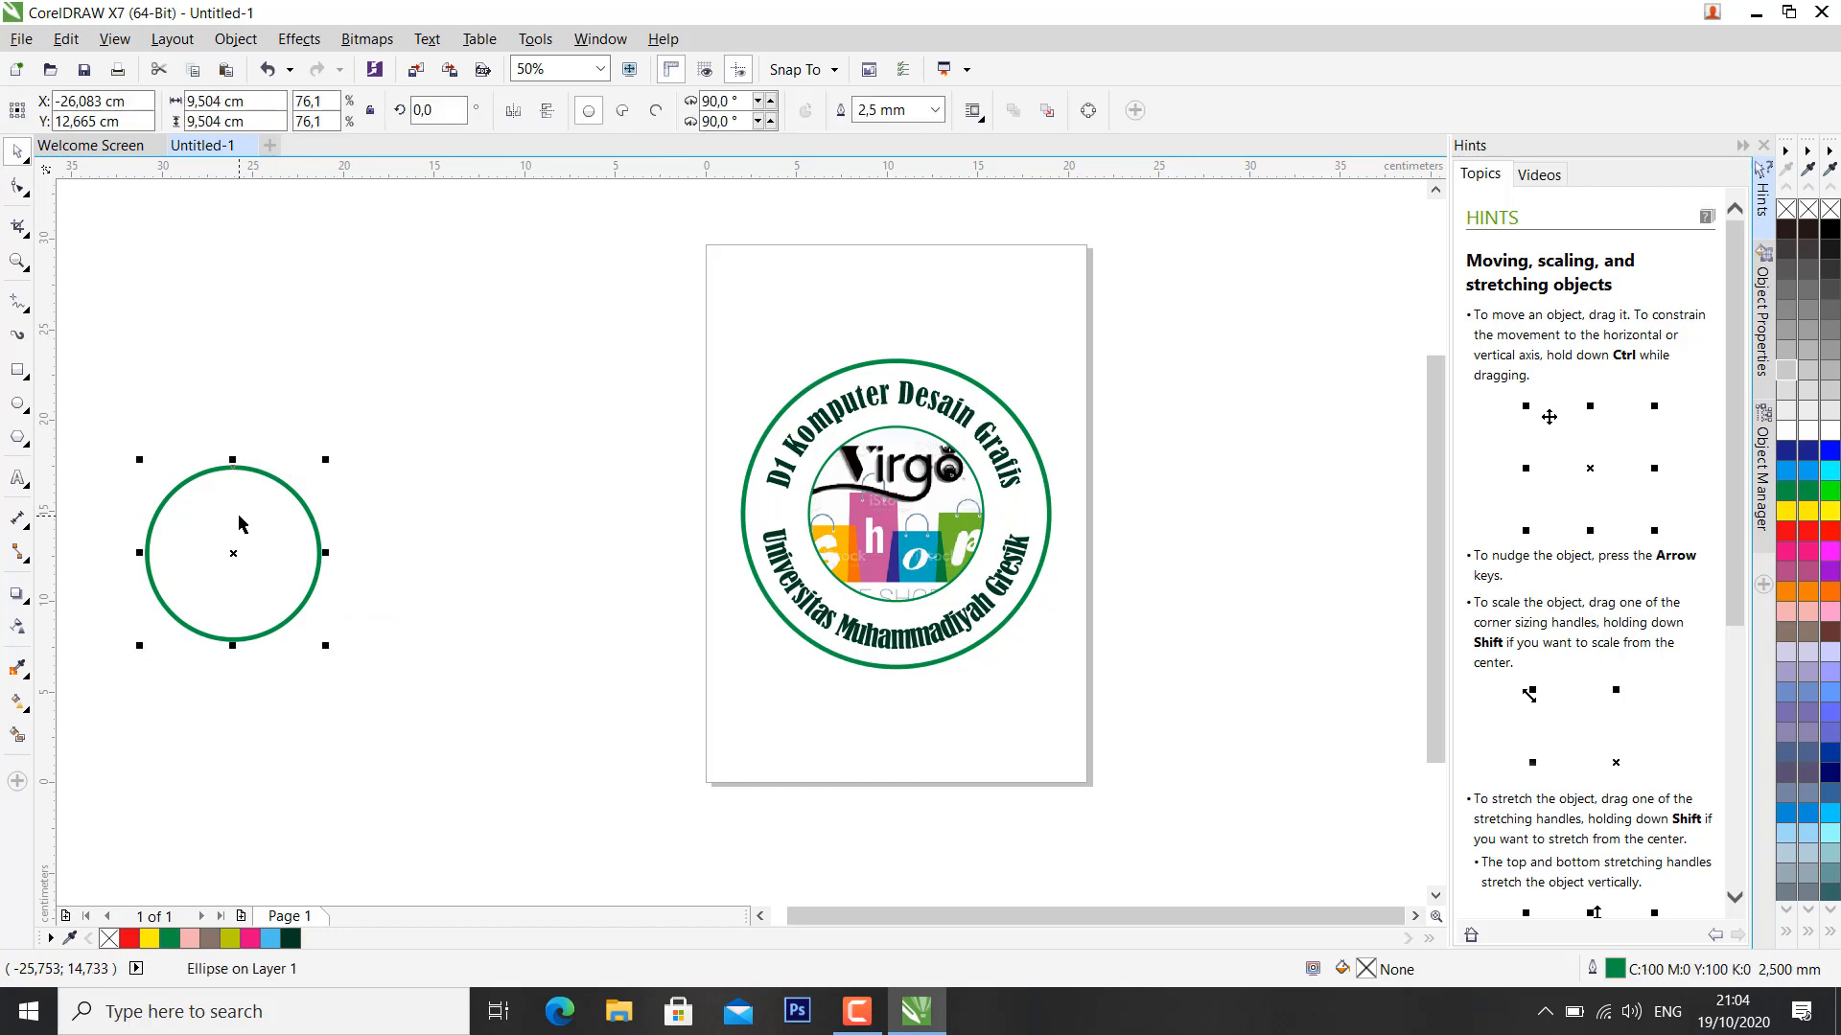
pyautogui.press('Delete')
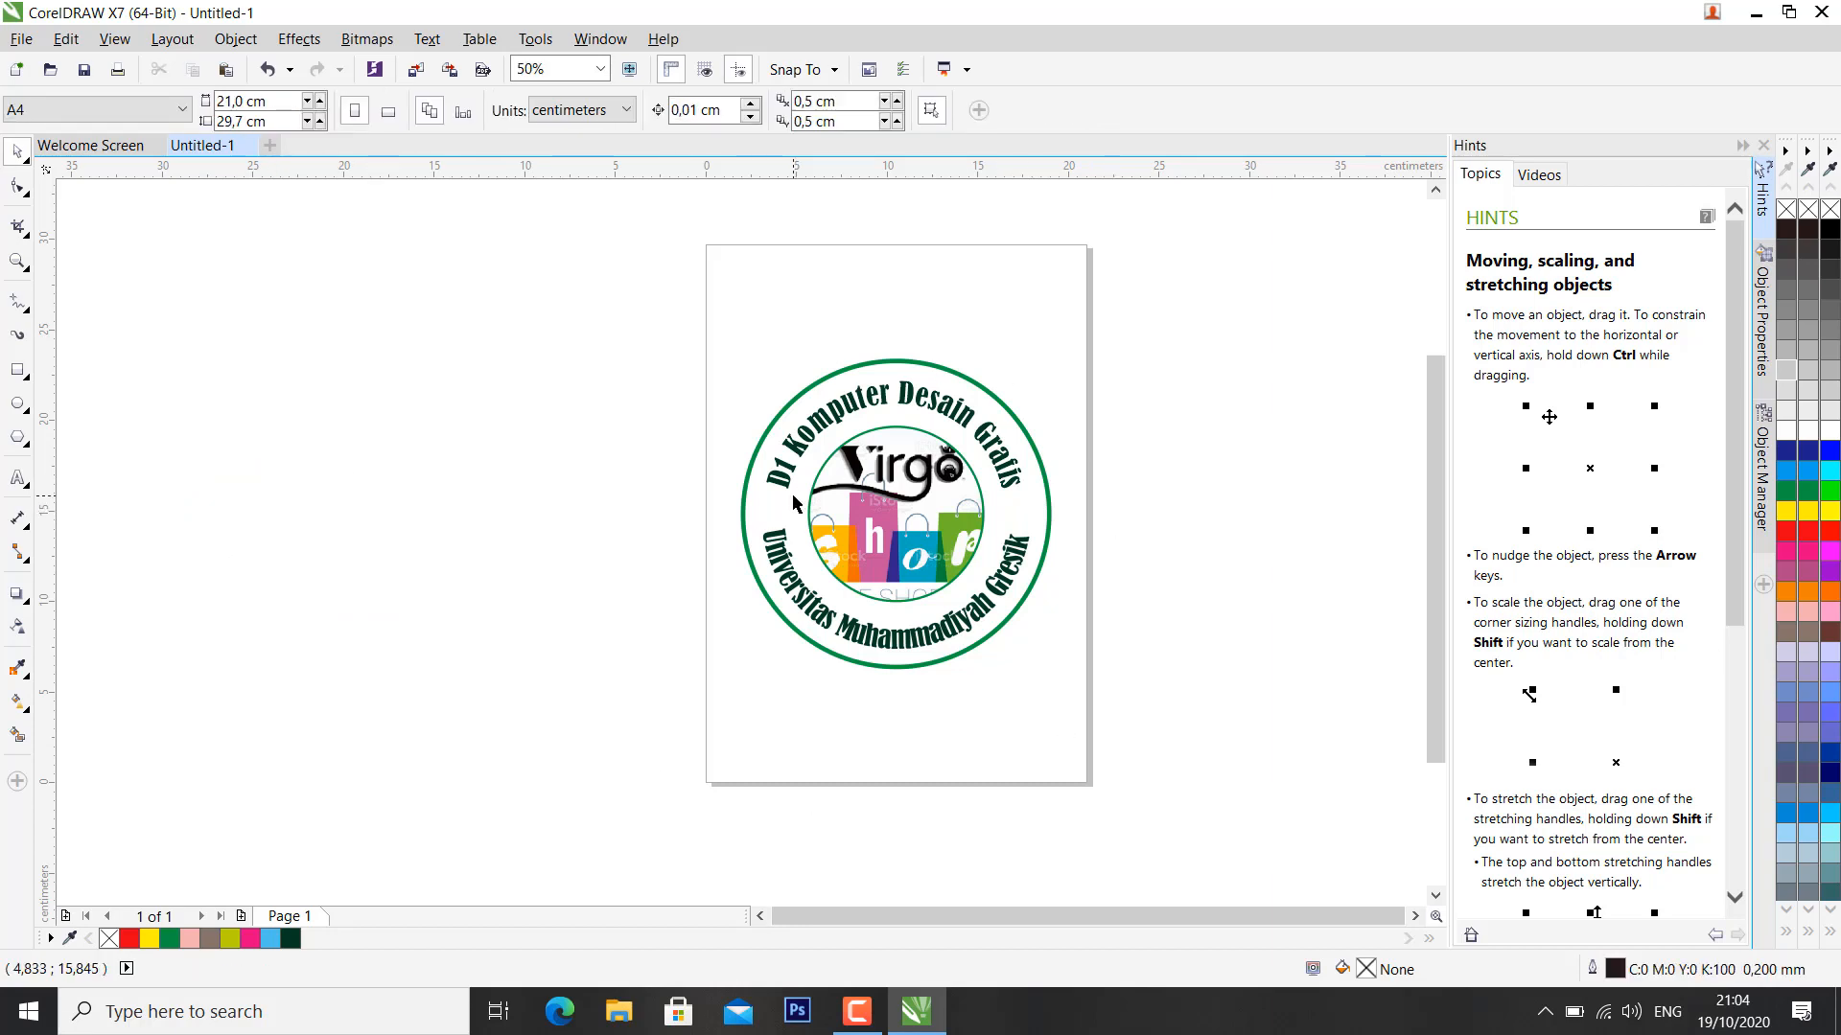
# Step: Start saving the finished emblem drawing, choosing the Desktop folder as its location
pyautogui.scroll(2, 792, 493)
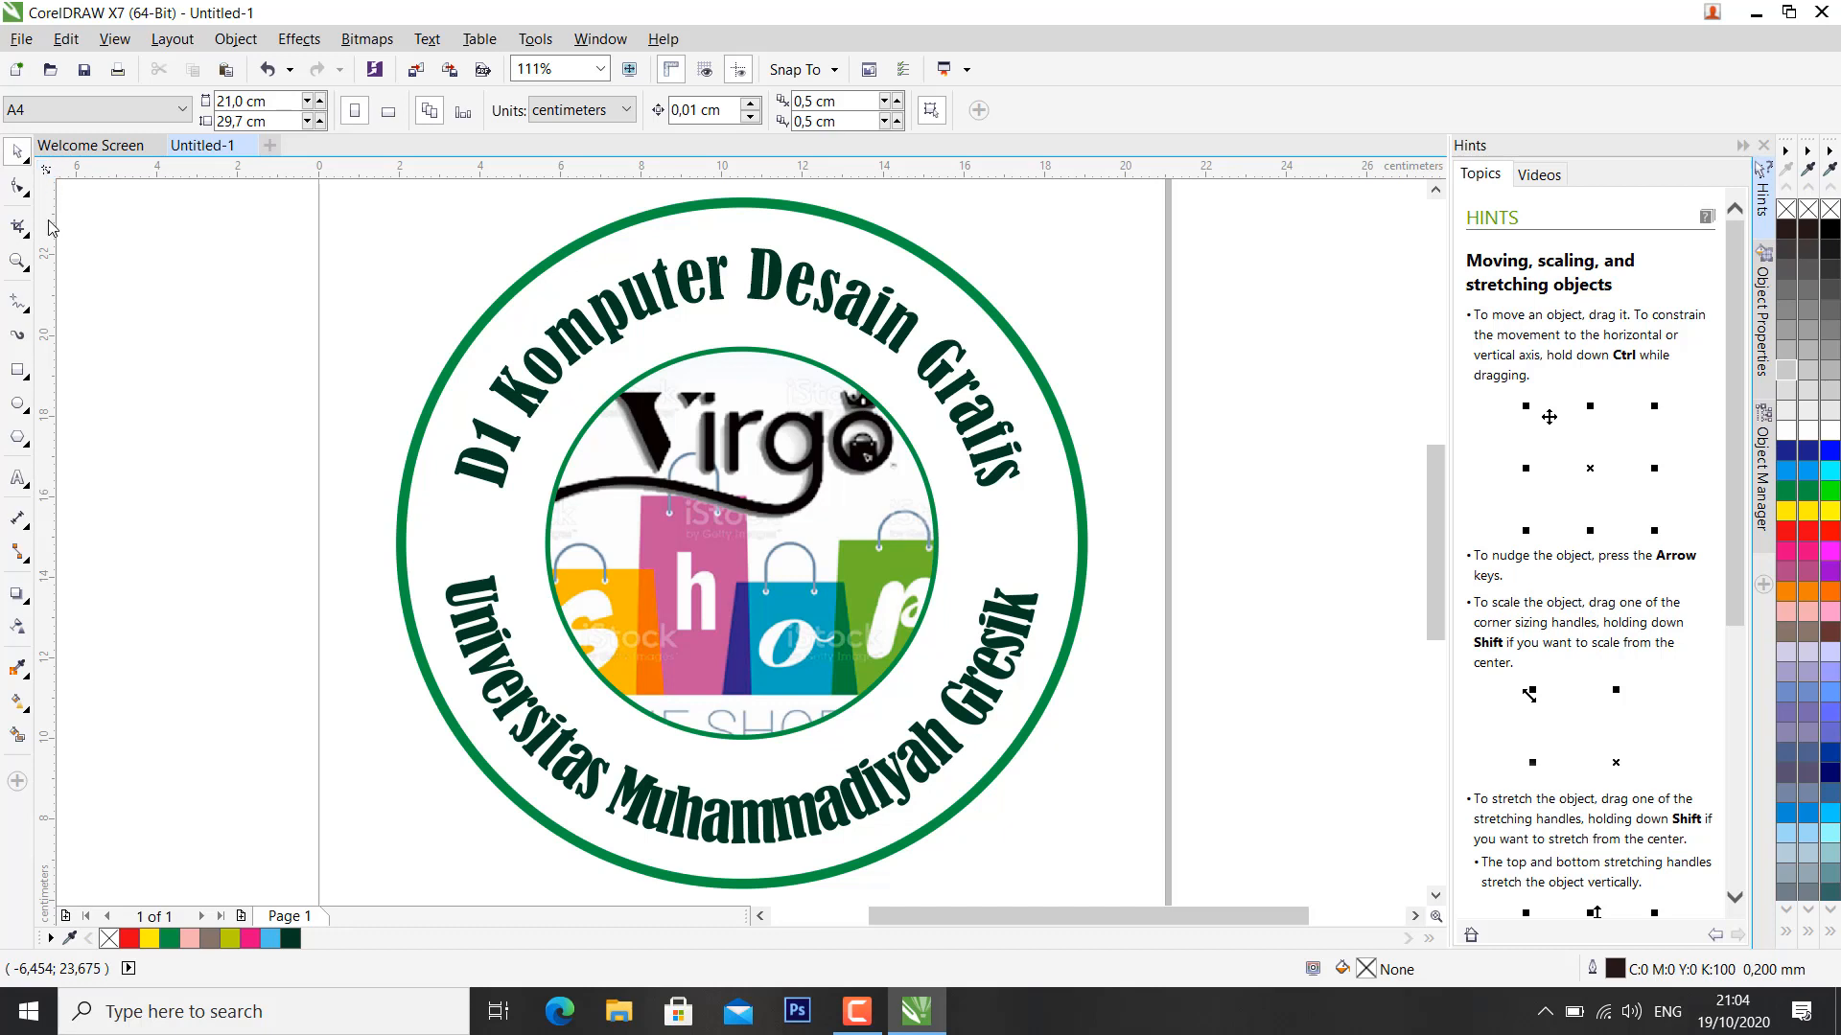
pyautogui.click(19, 39)
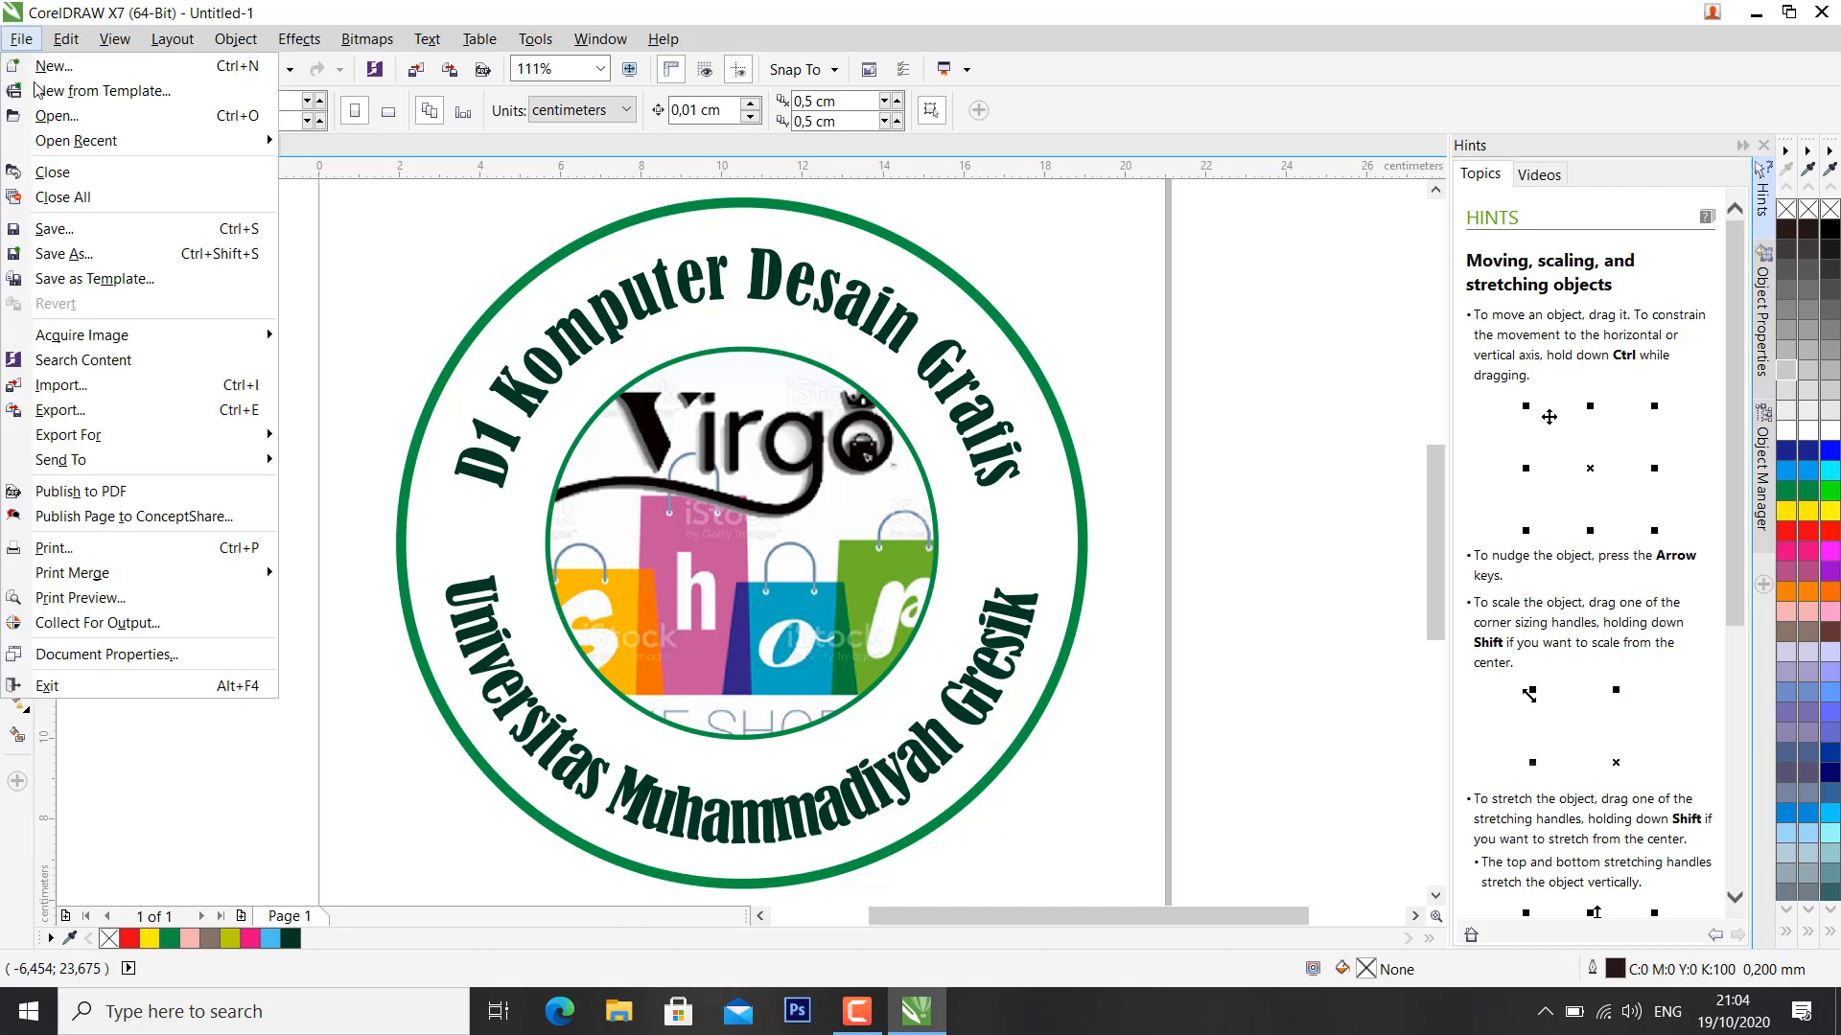
pyautogui.click(80, 240)
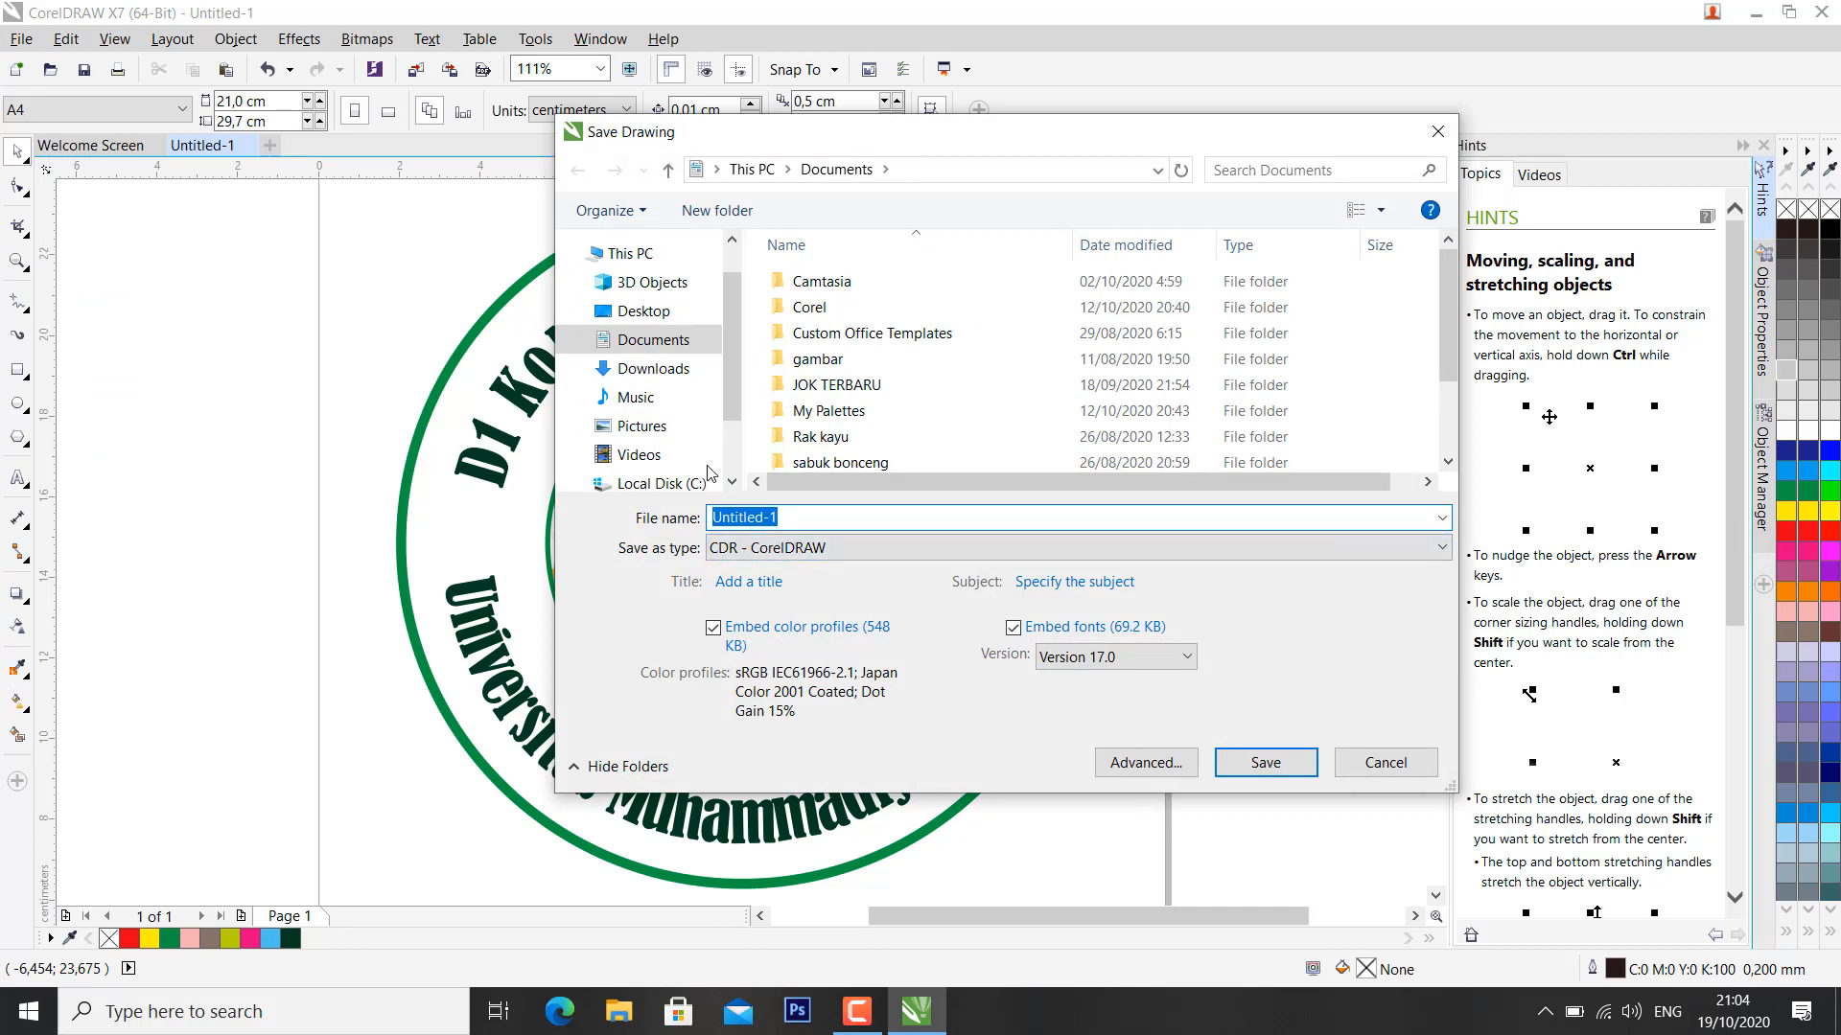
pyautogui.click(641, 311)
pyautogui.click(806, 517)
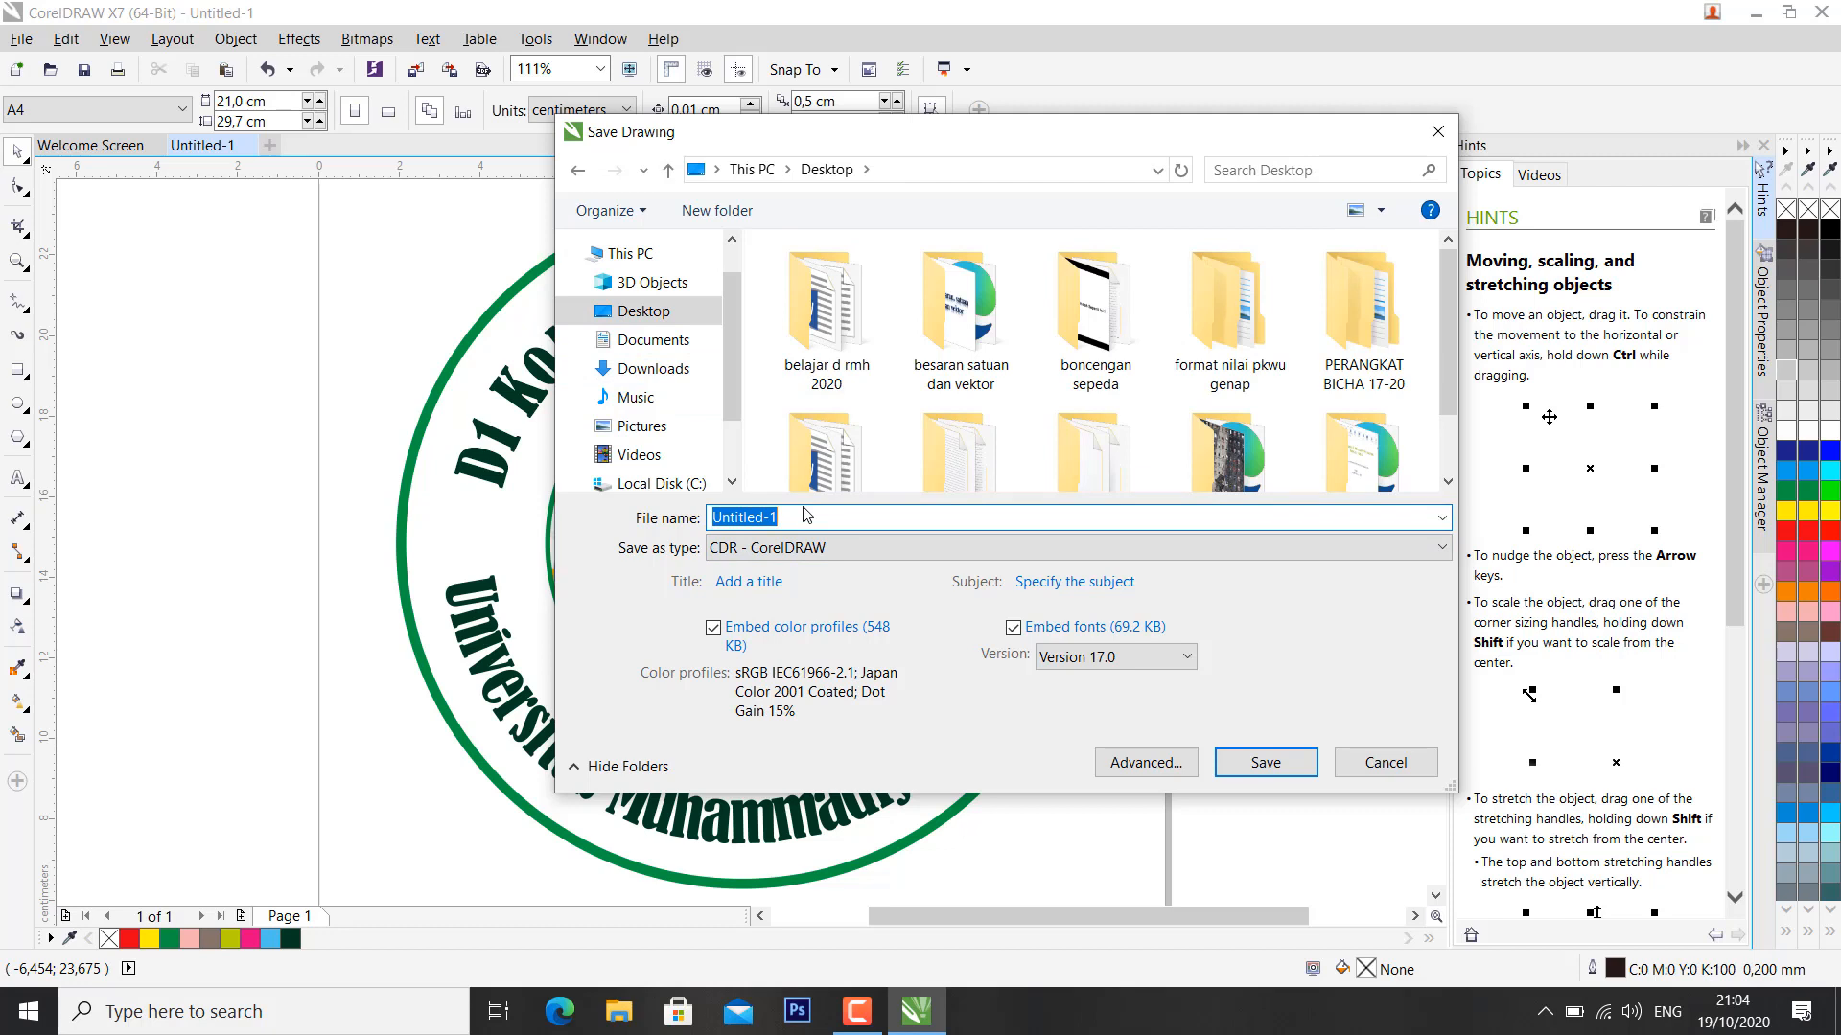
# Step: Name the drawing file NIM_ NAMA_Tugas 1
pyautogui.write('NIM')
pyautogui.write('_ KAMAL')
pyautogui.press('BackSpace')
pyautogui.press('BackSpace')
pyautogui.press('BackSpace')
pyautogui.press('BackSpace')
pyautogui.press('BackSpace')
pyautogui.write('NAMA')
pyautogui.write('_Tigas 1')
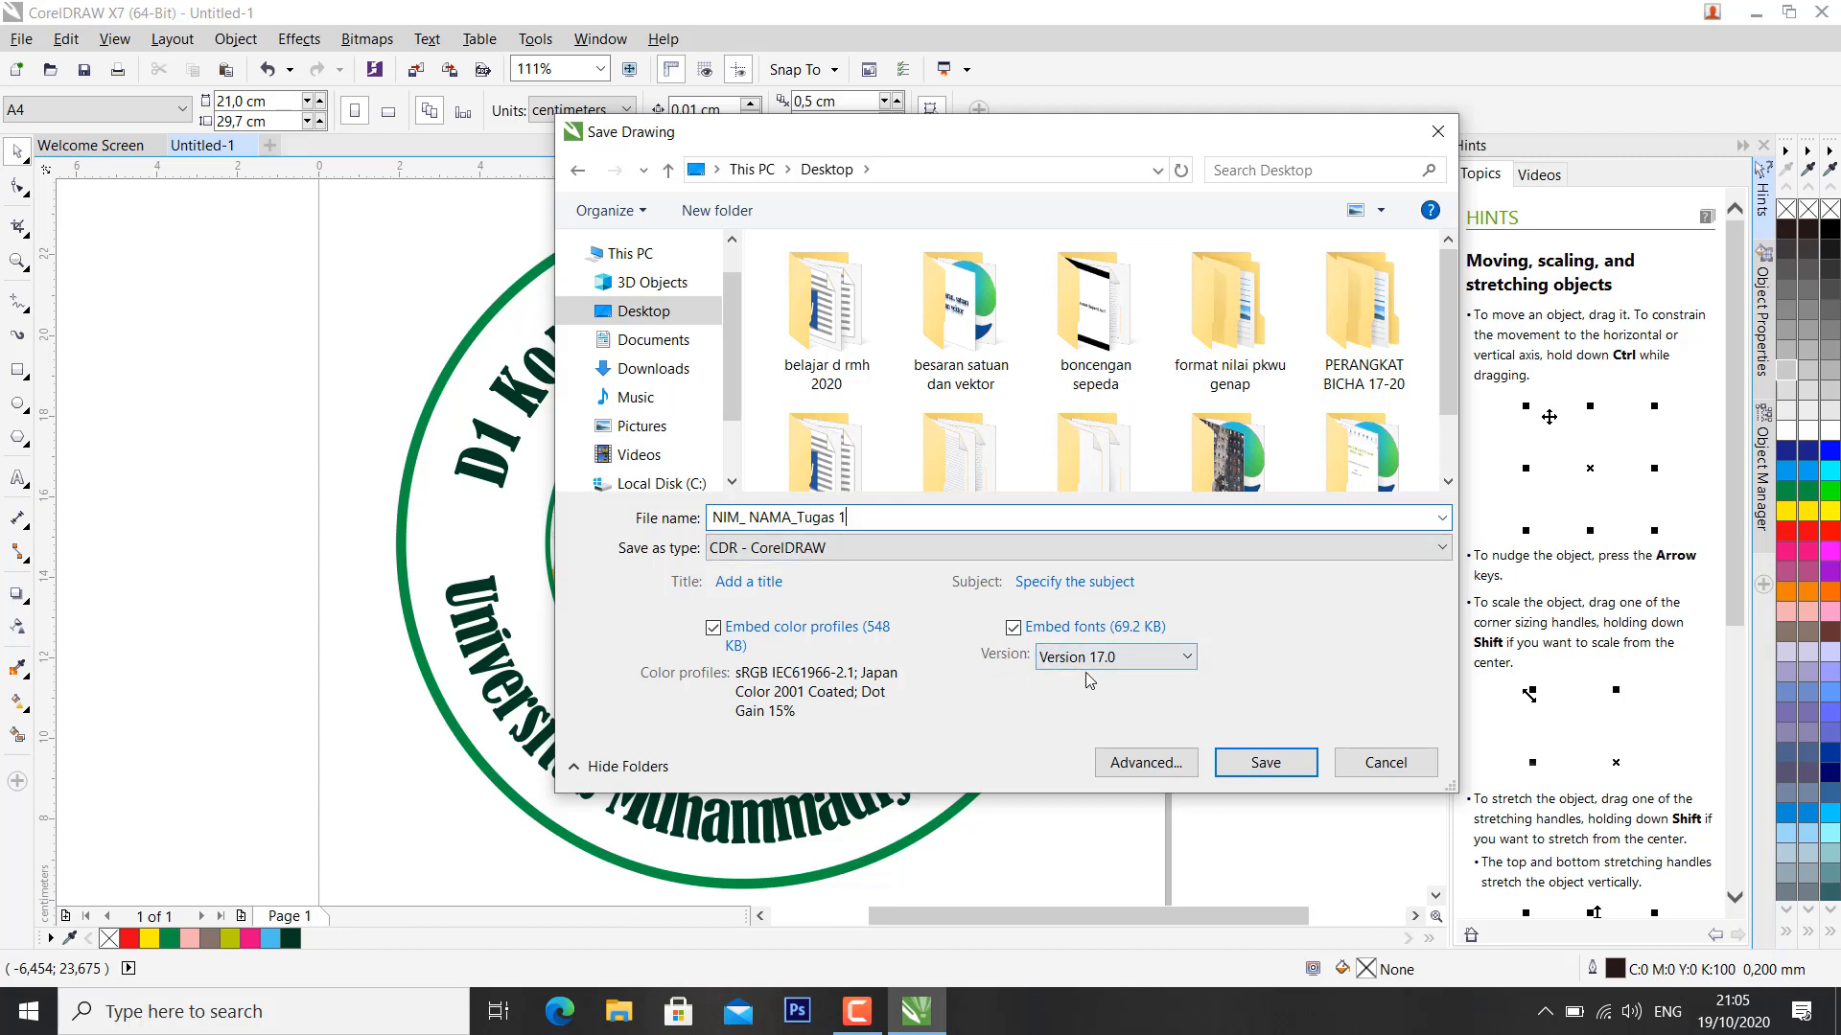
pyautogui.click(1112, 658)
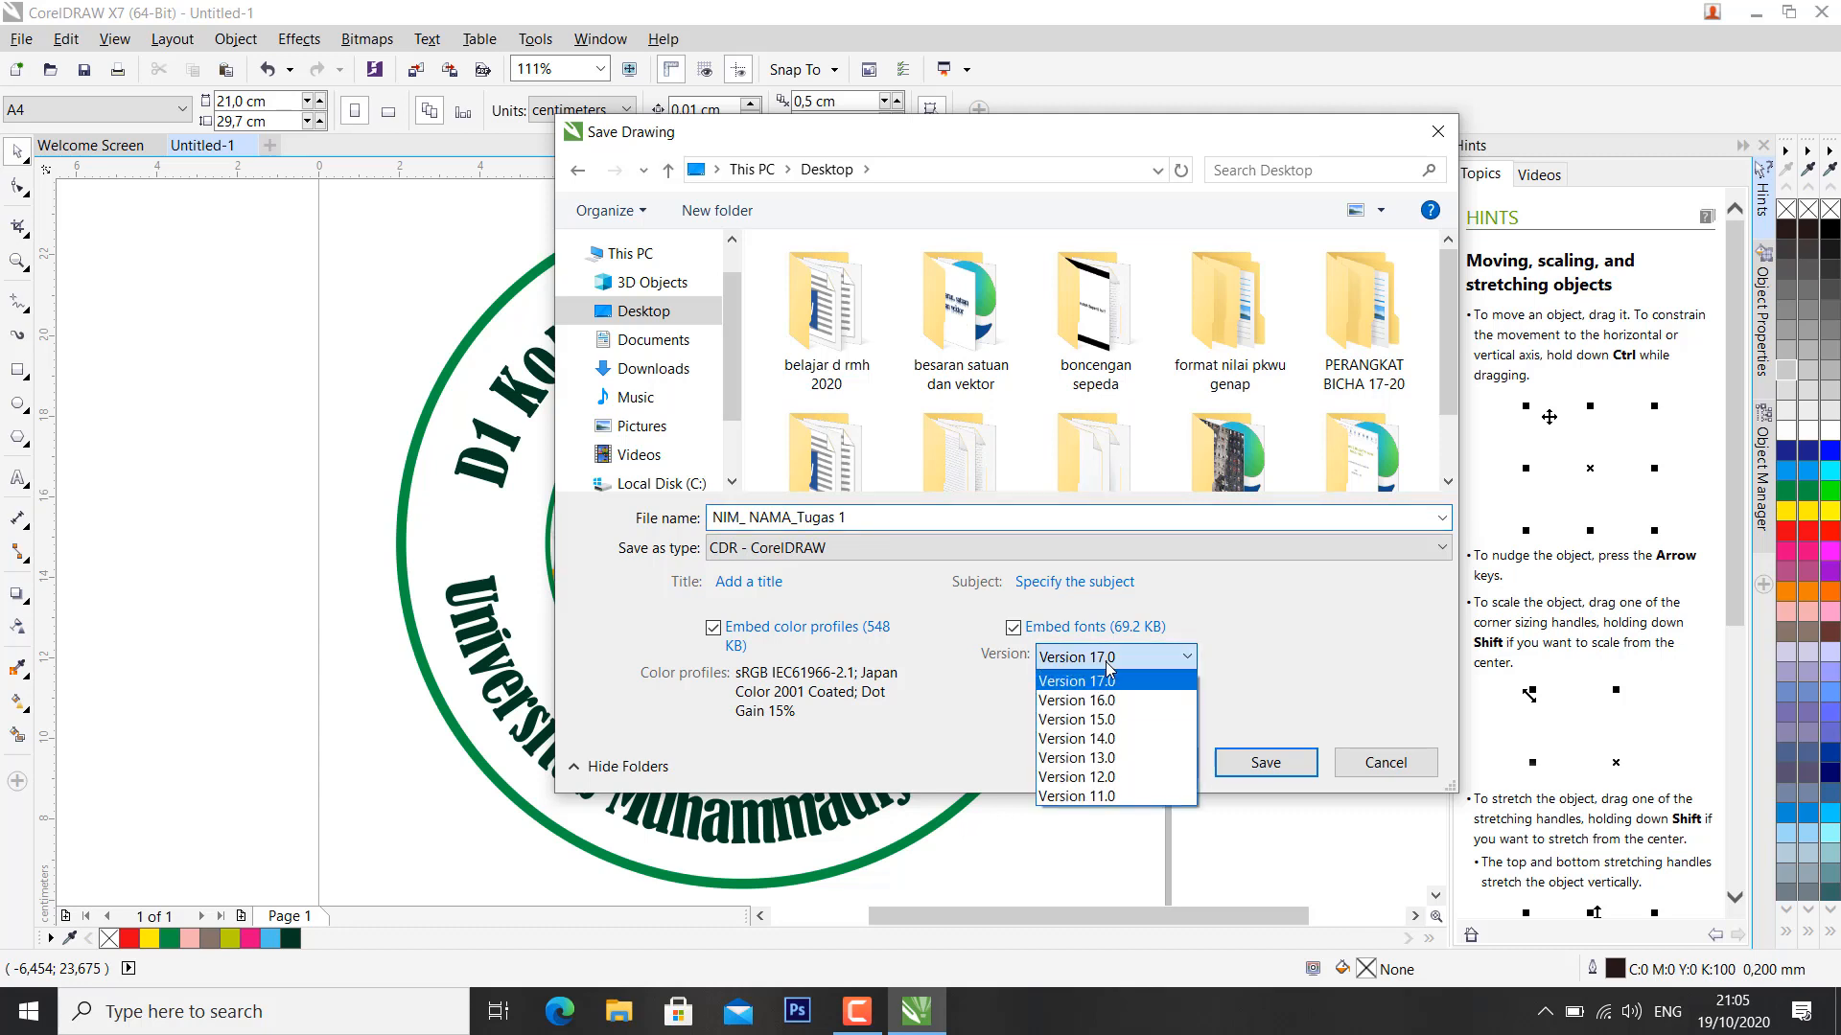
pyautogui.click(1100, 796)
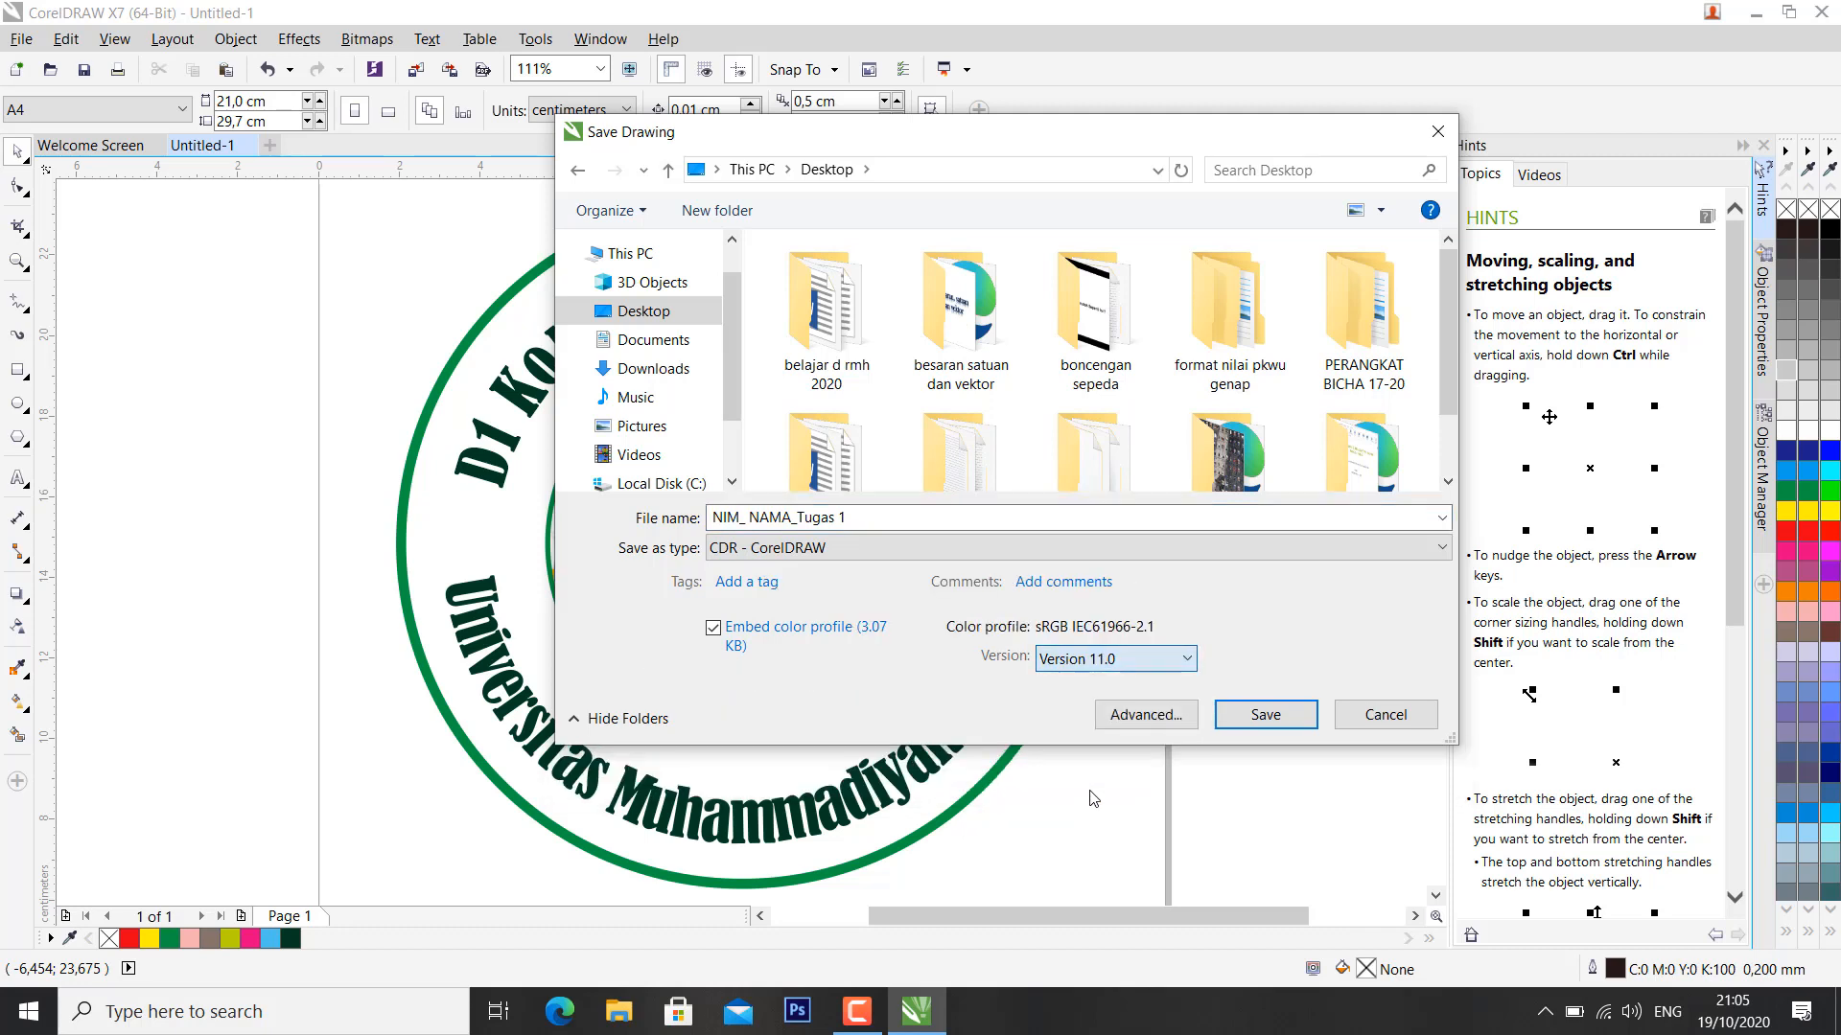
pyautogui.click(1114, 669)
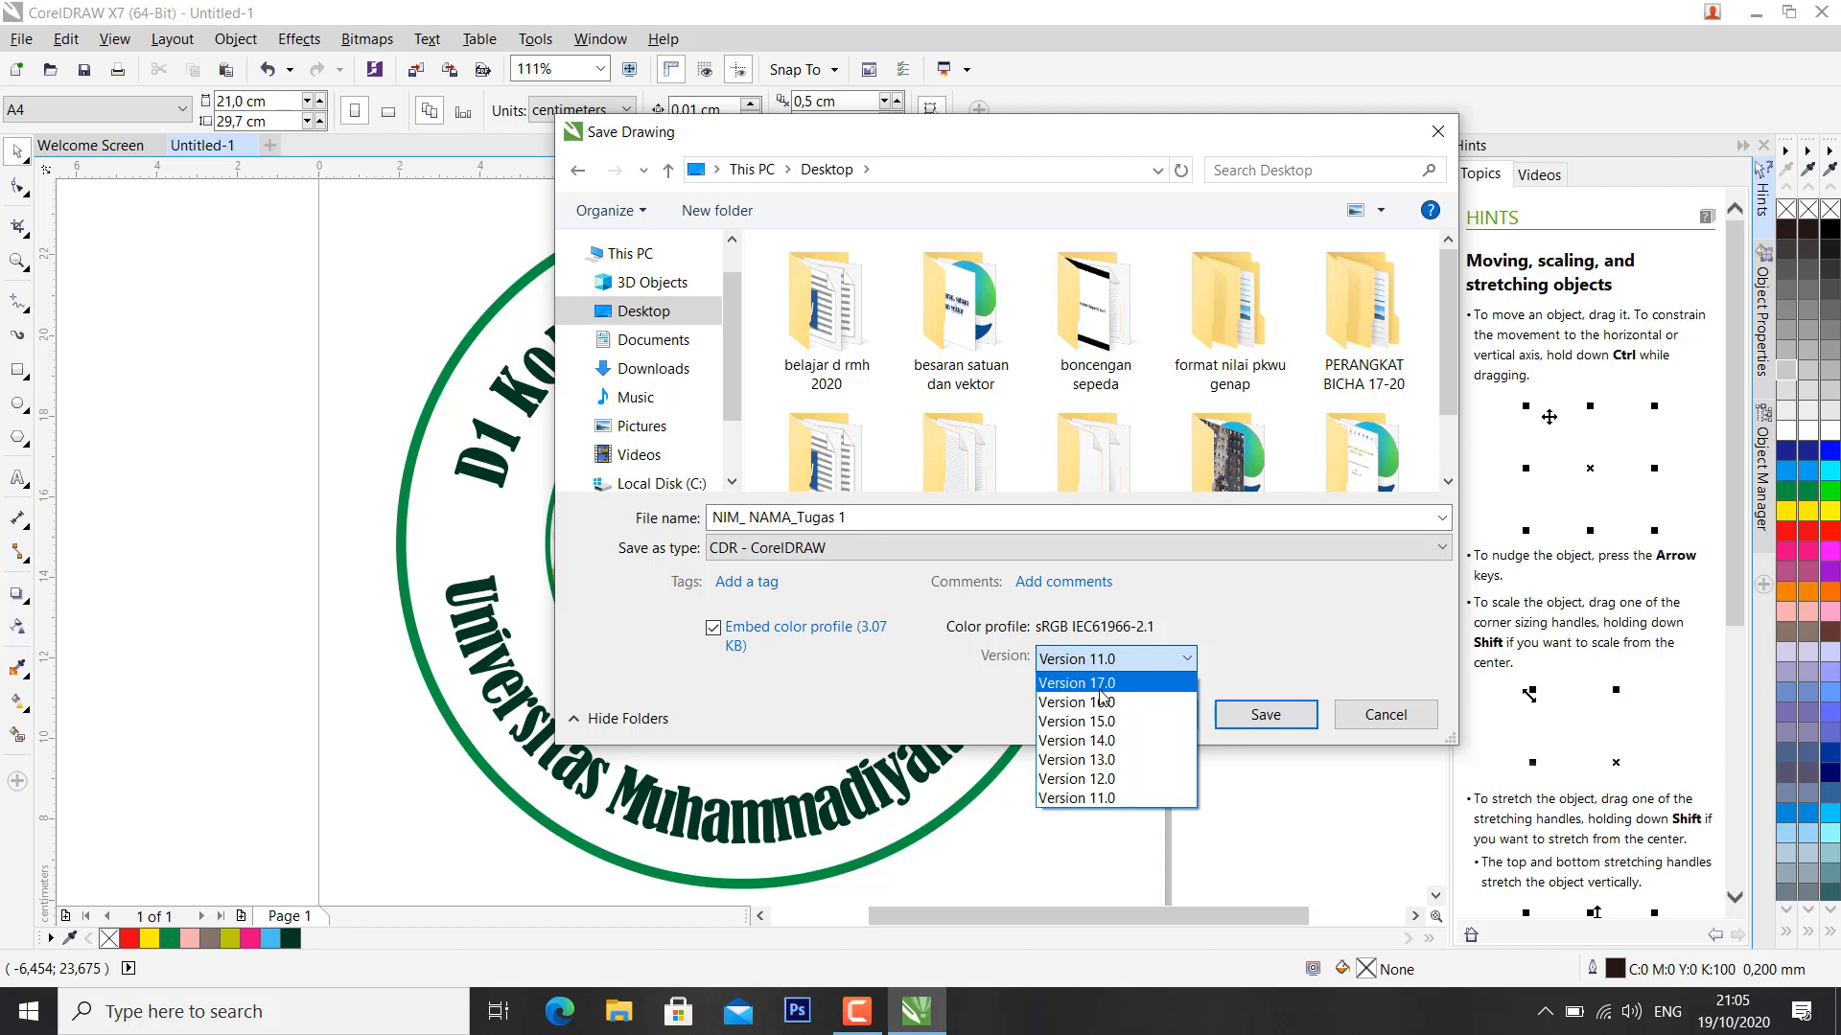
pyautogui.click(947, 709)
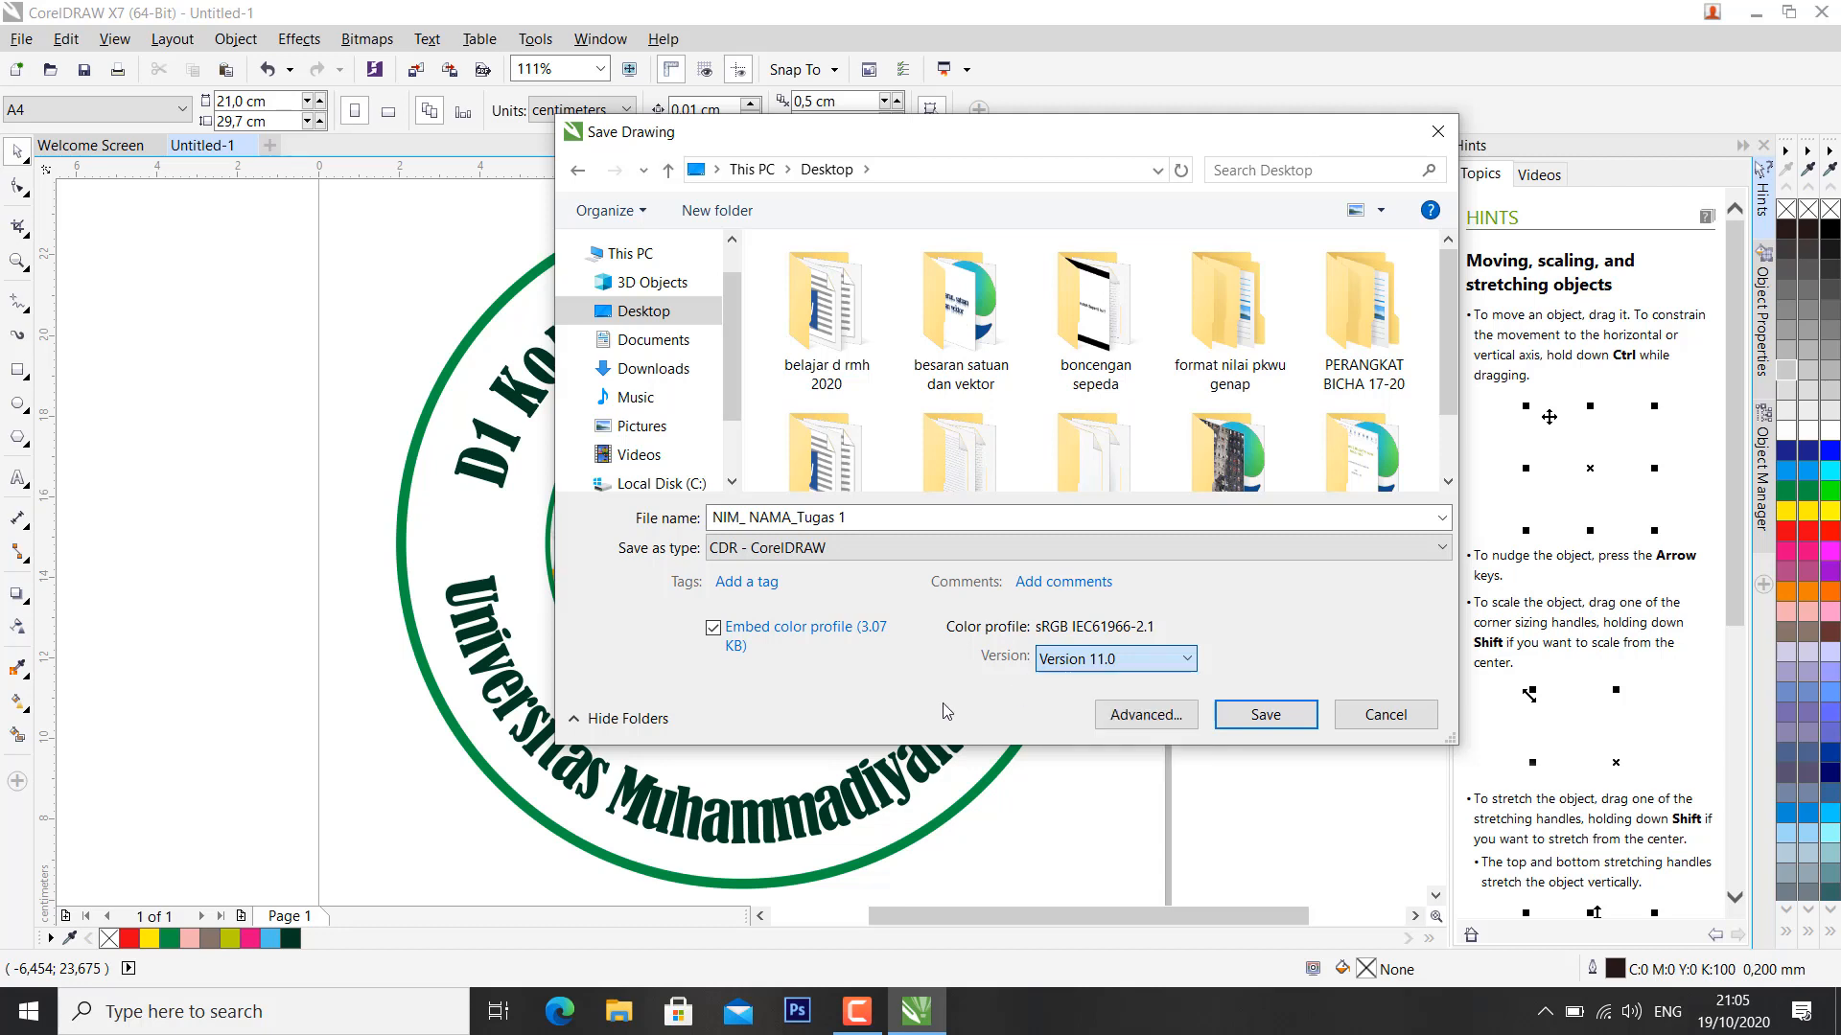
pyautogui.click(1120, 660)
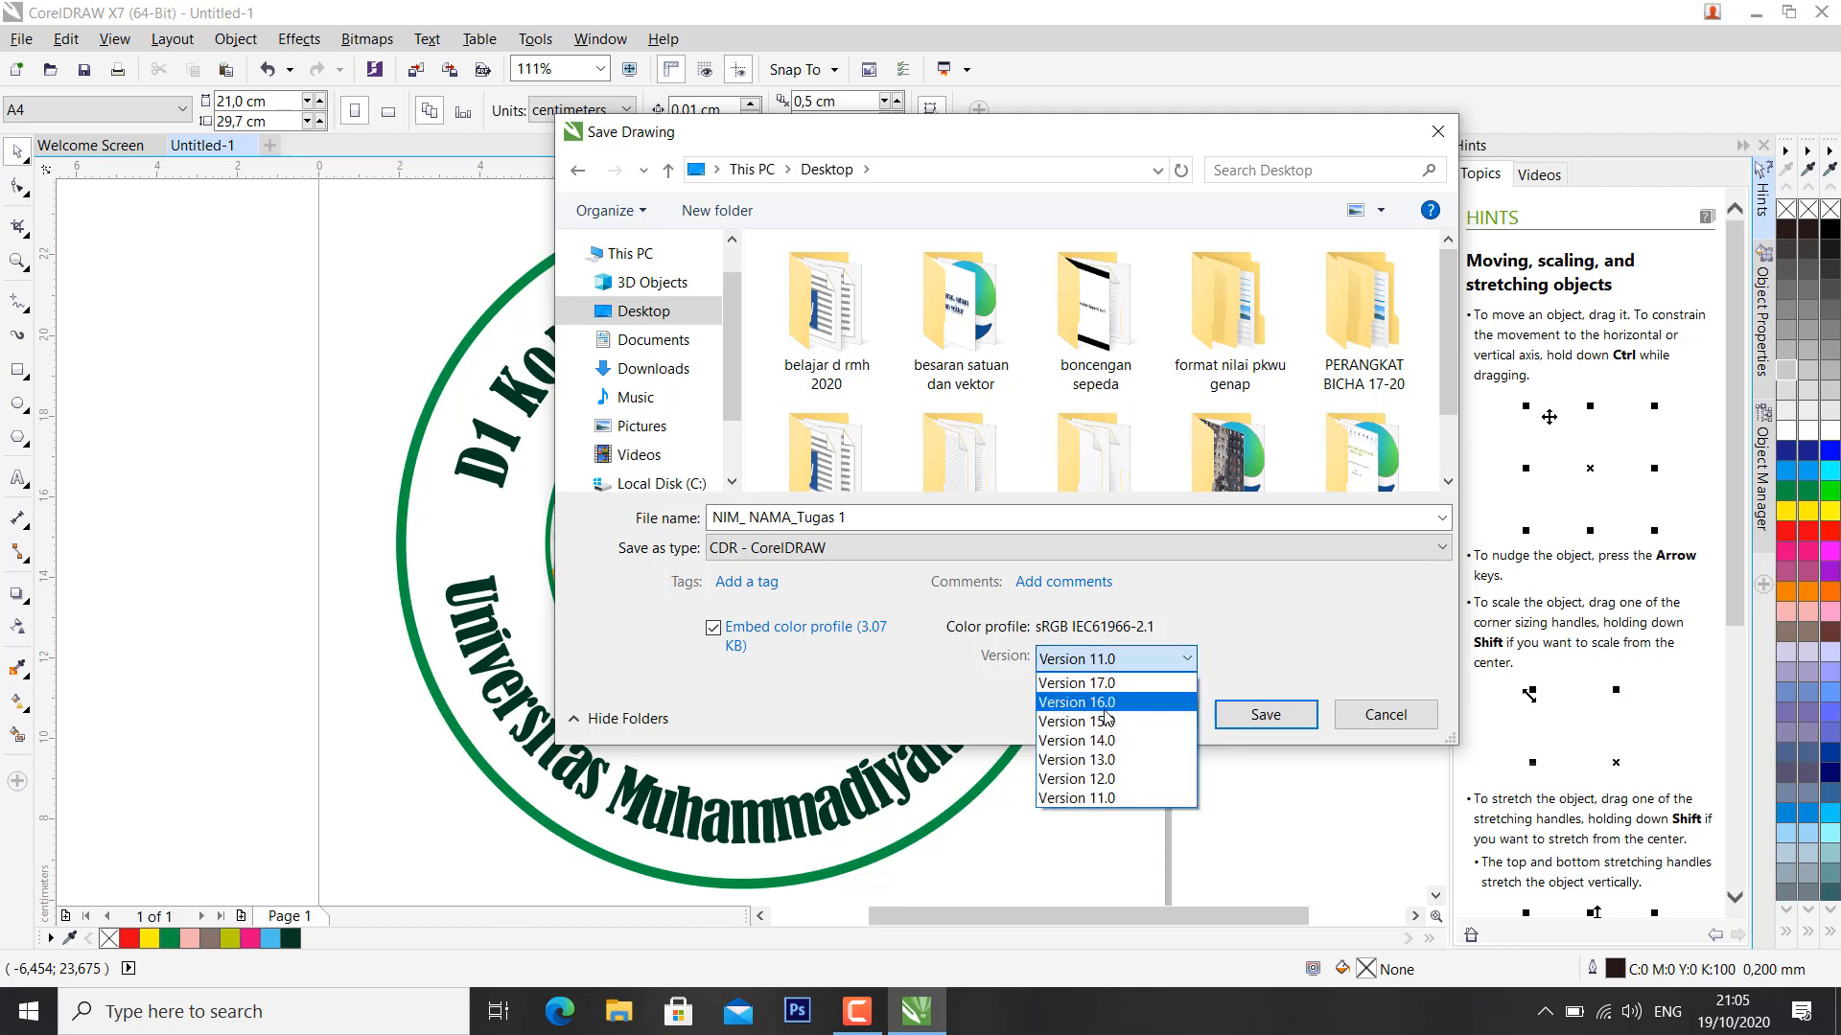
pyautogui.click(1102, 684)
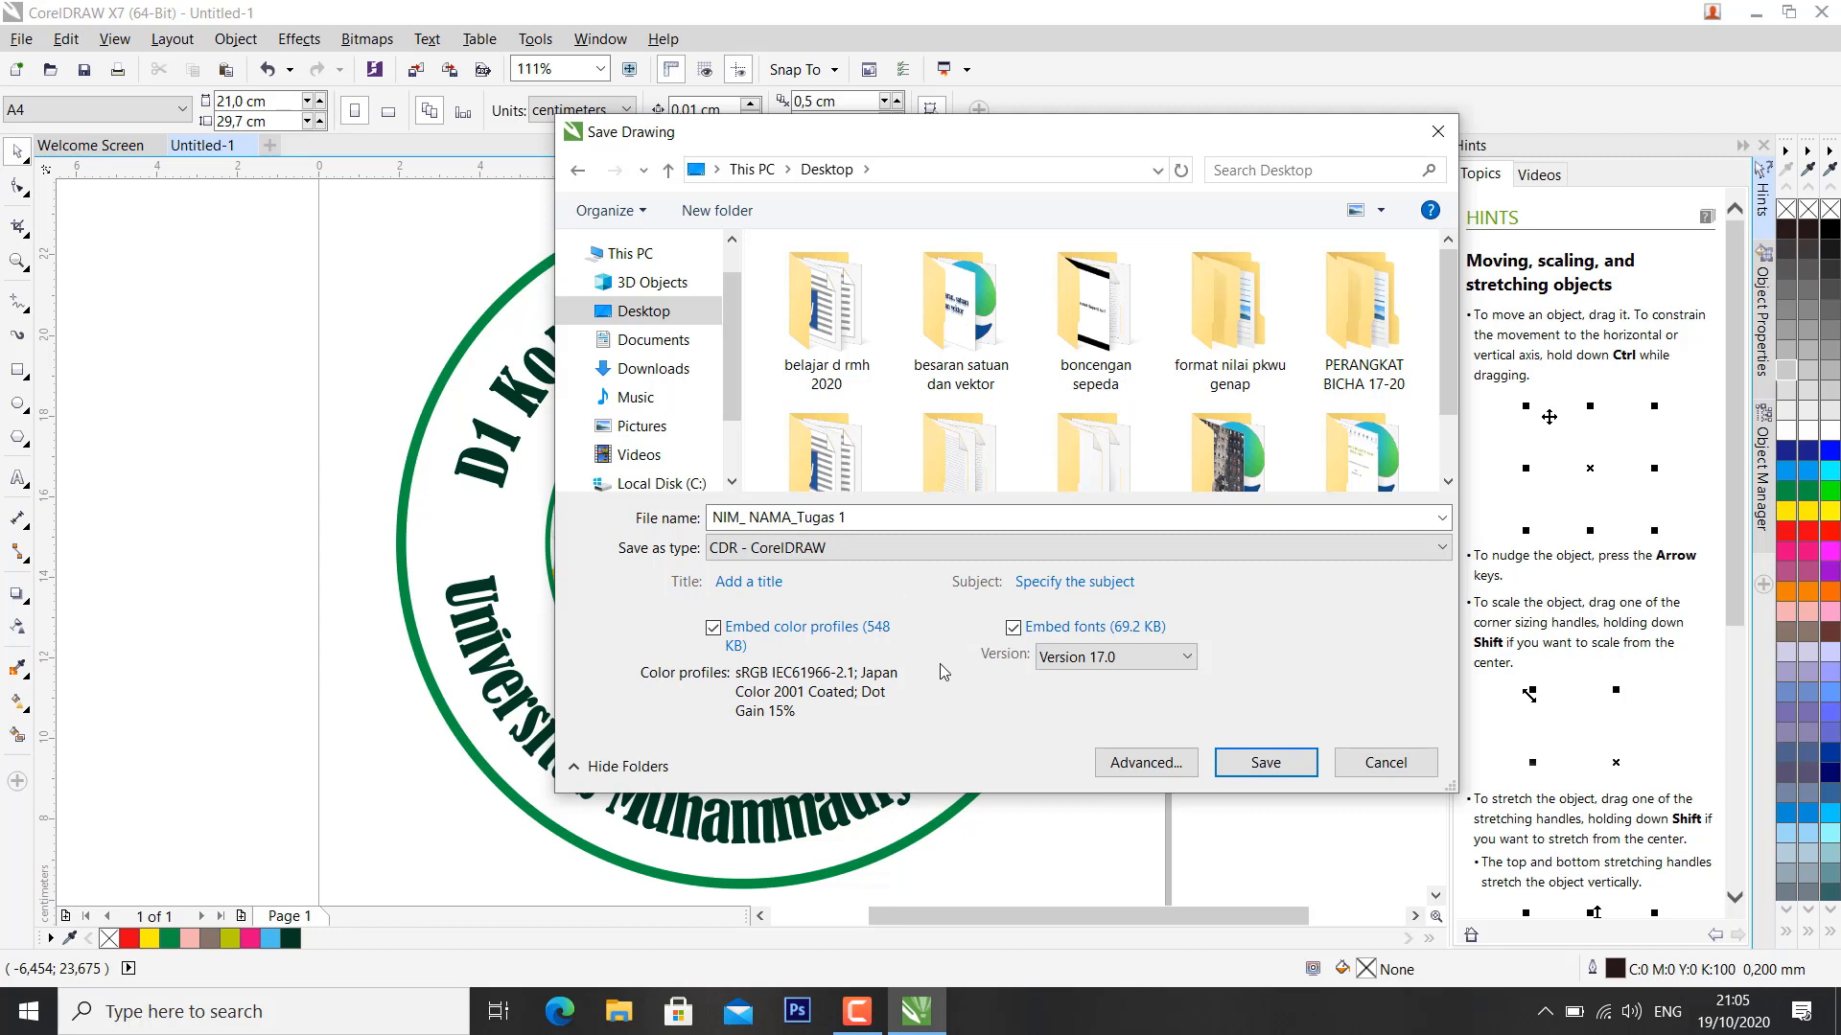
# Step: Save the drawing as a CDR file in Version 11.0 format, and check the saved file on the desktop
pyautogui.click(1117, 662)
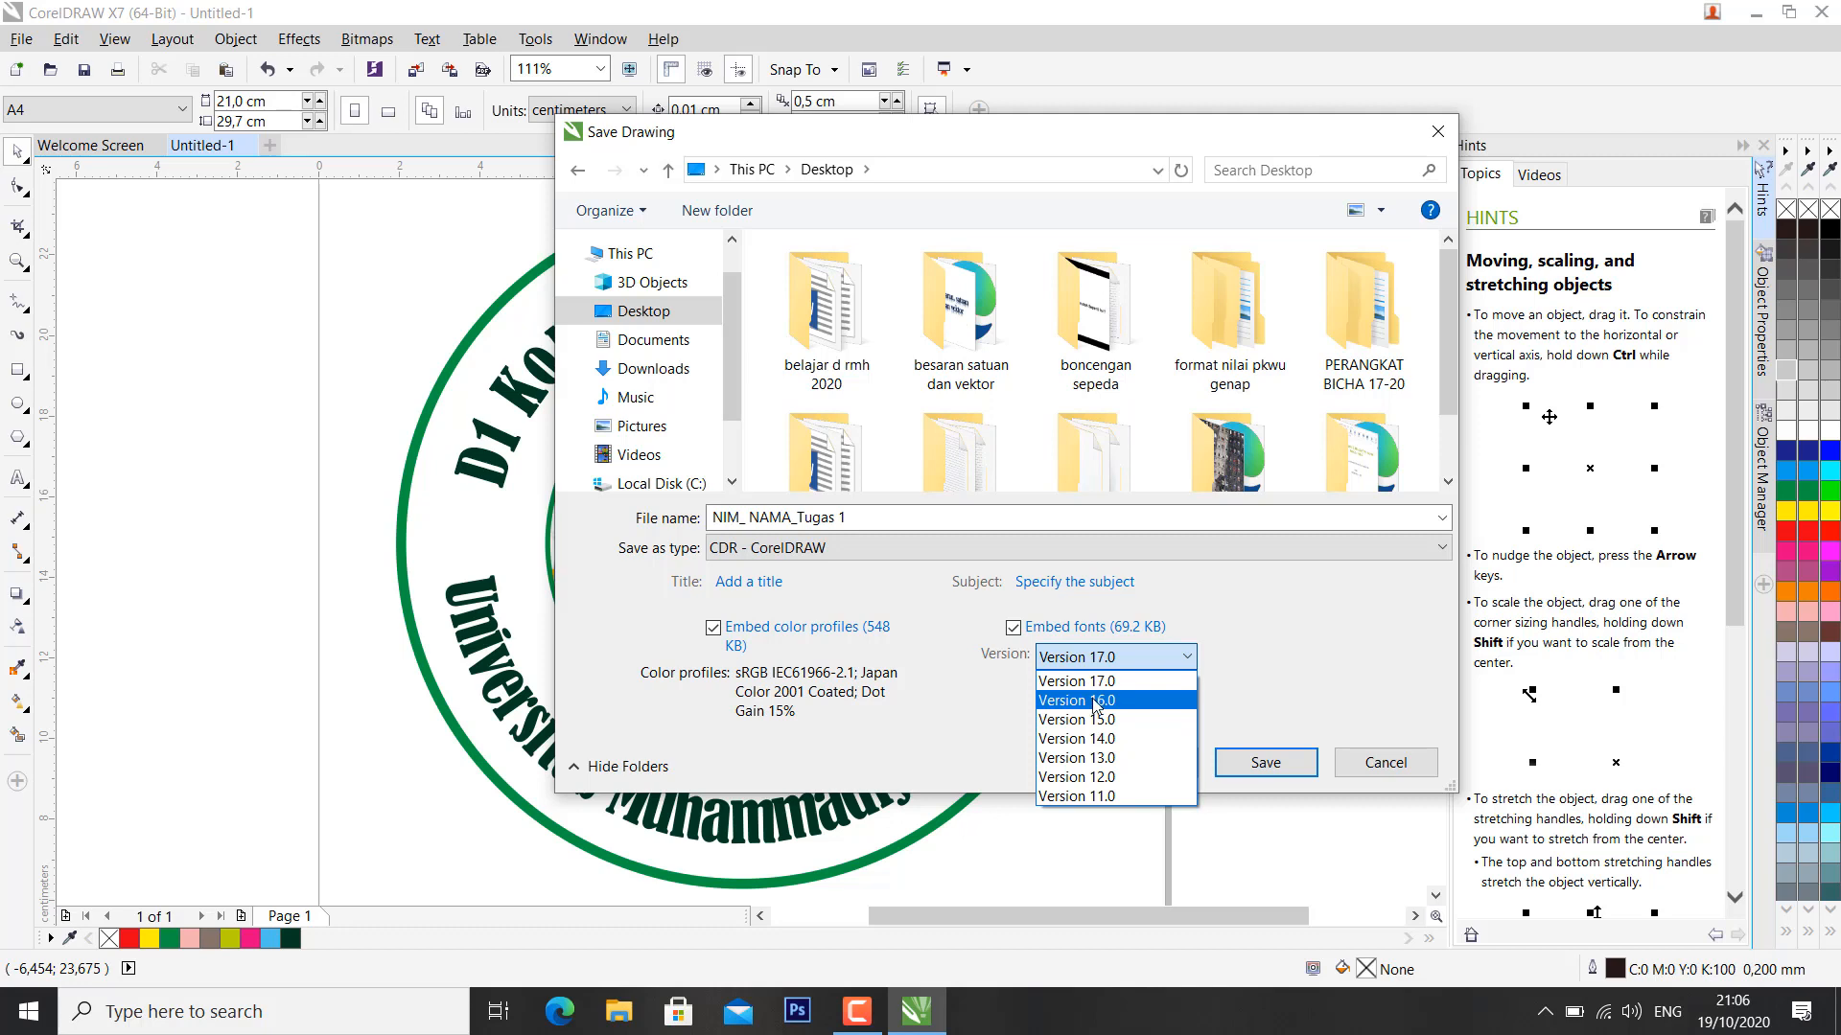
pyautogui.click(1077, 796)
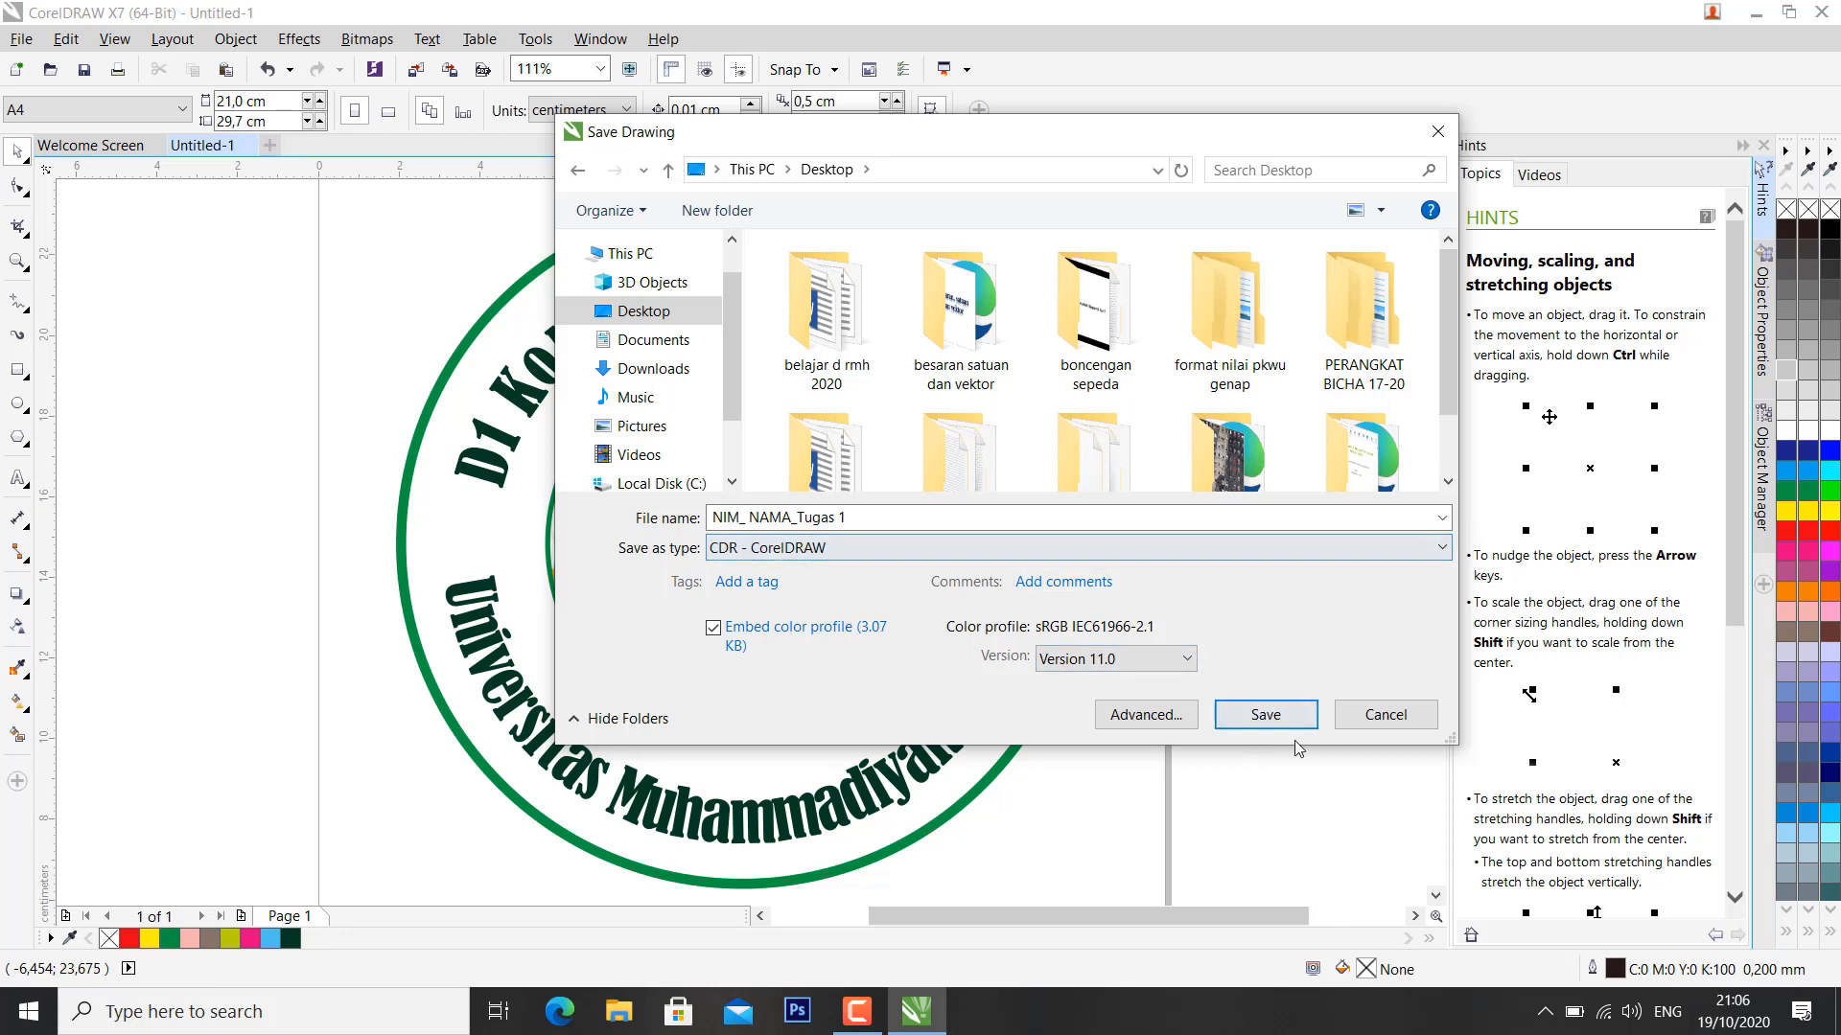
pyautogui.click(1270, 721)
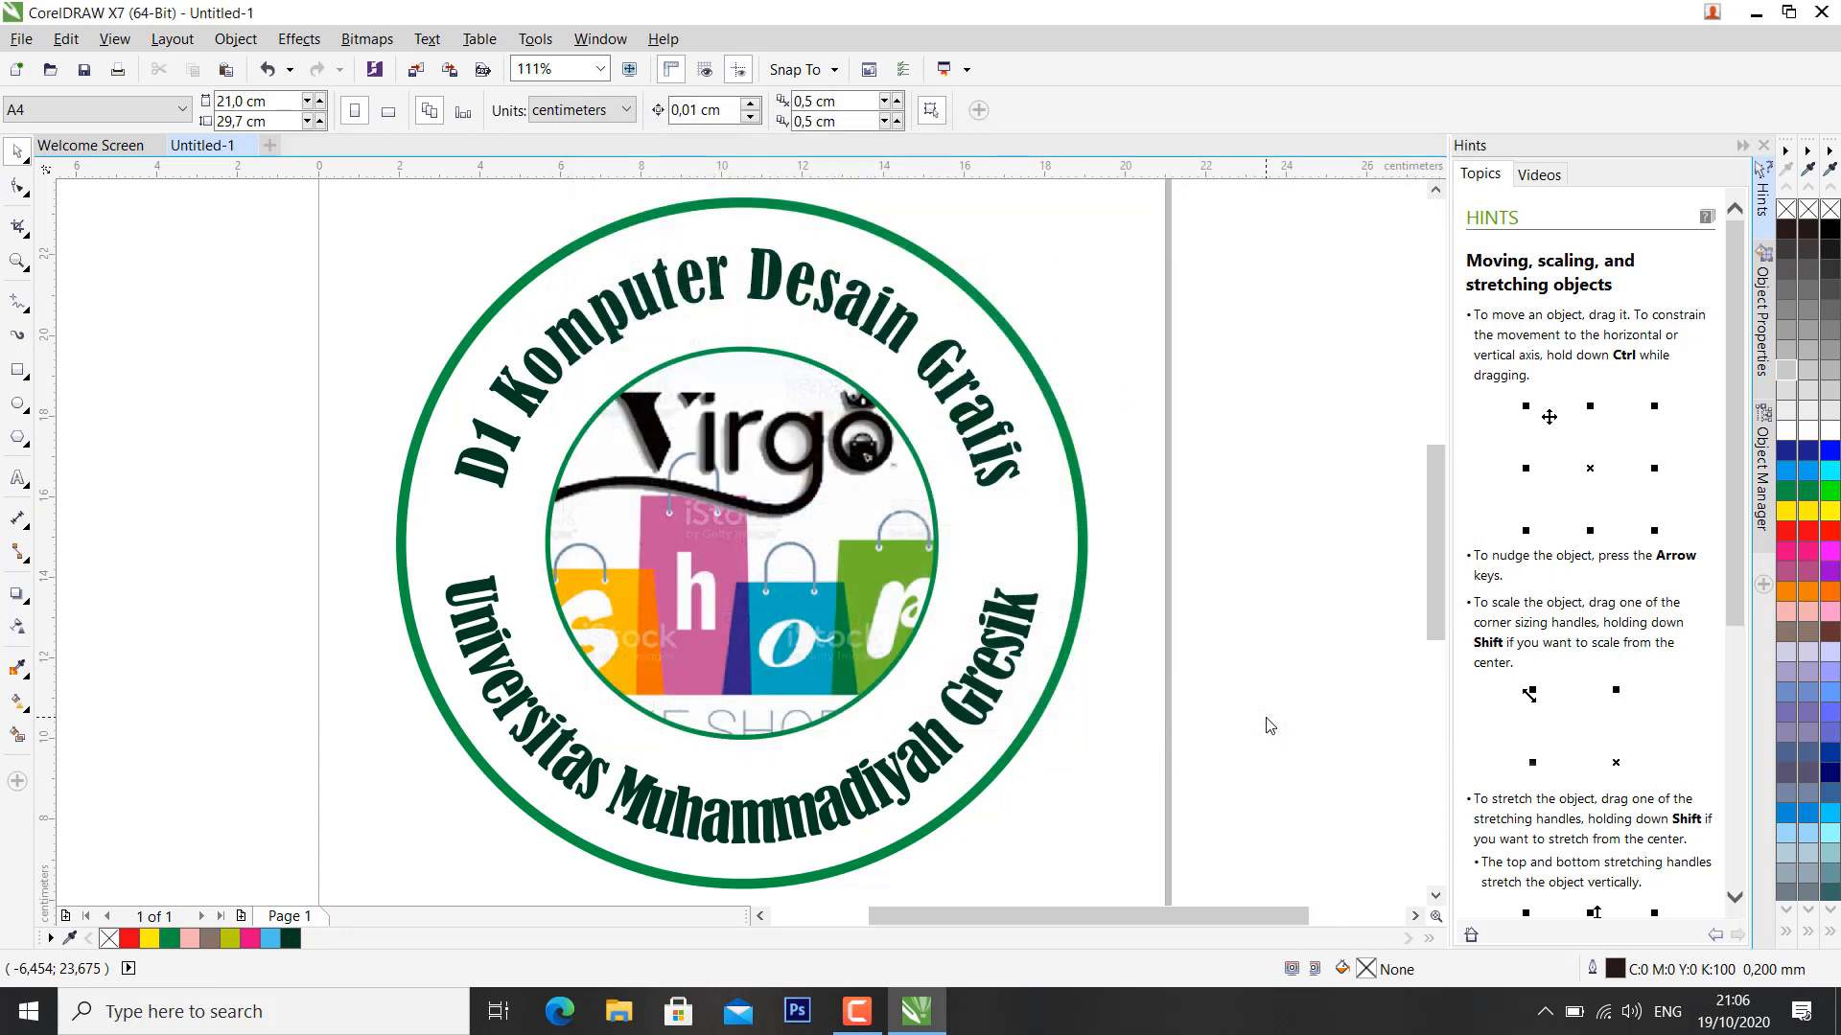
pyautogui.click(1837, 1011)
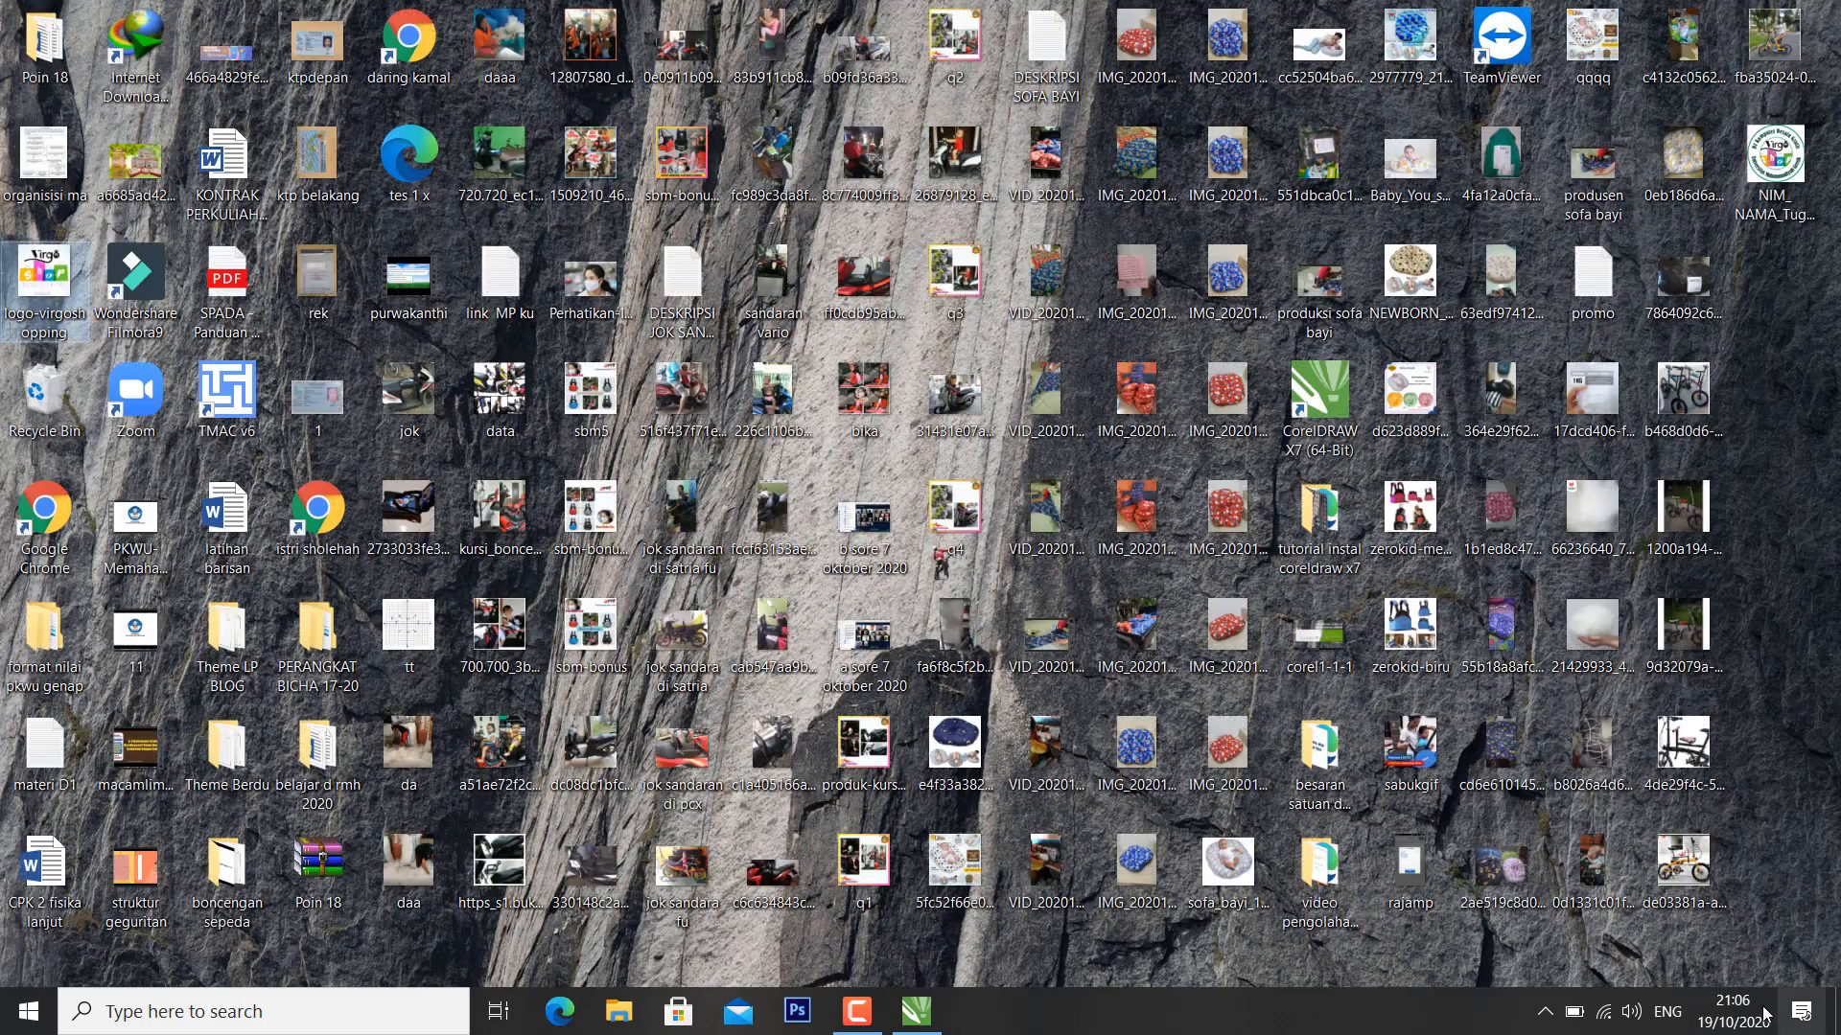
pyautogui.doubleClick(1740, 220)
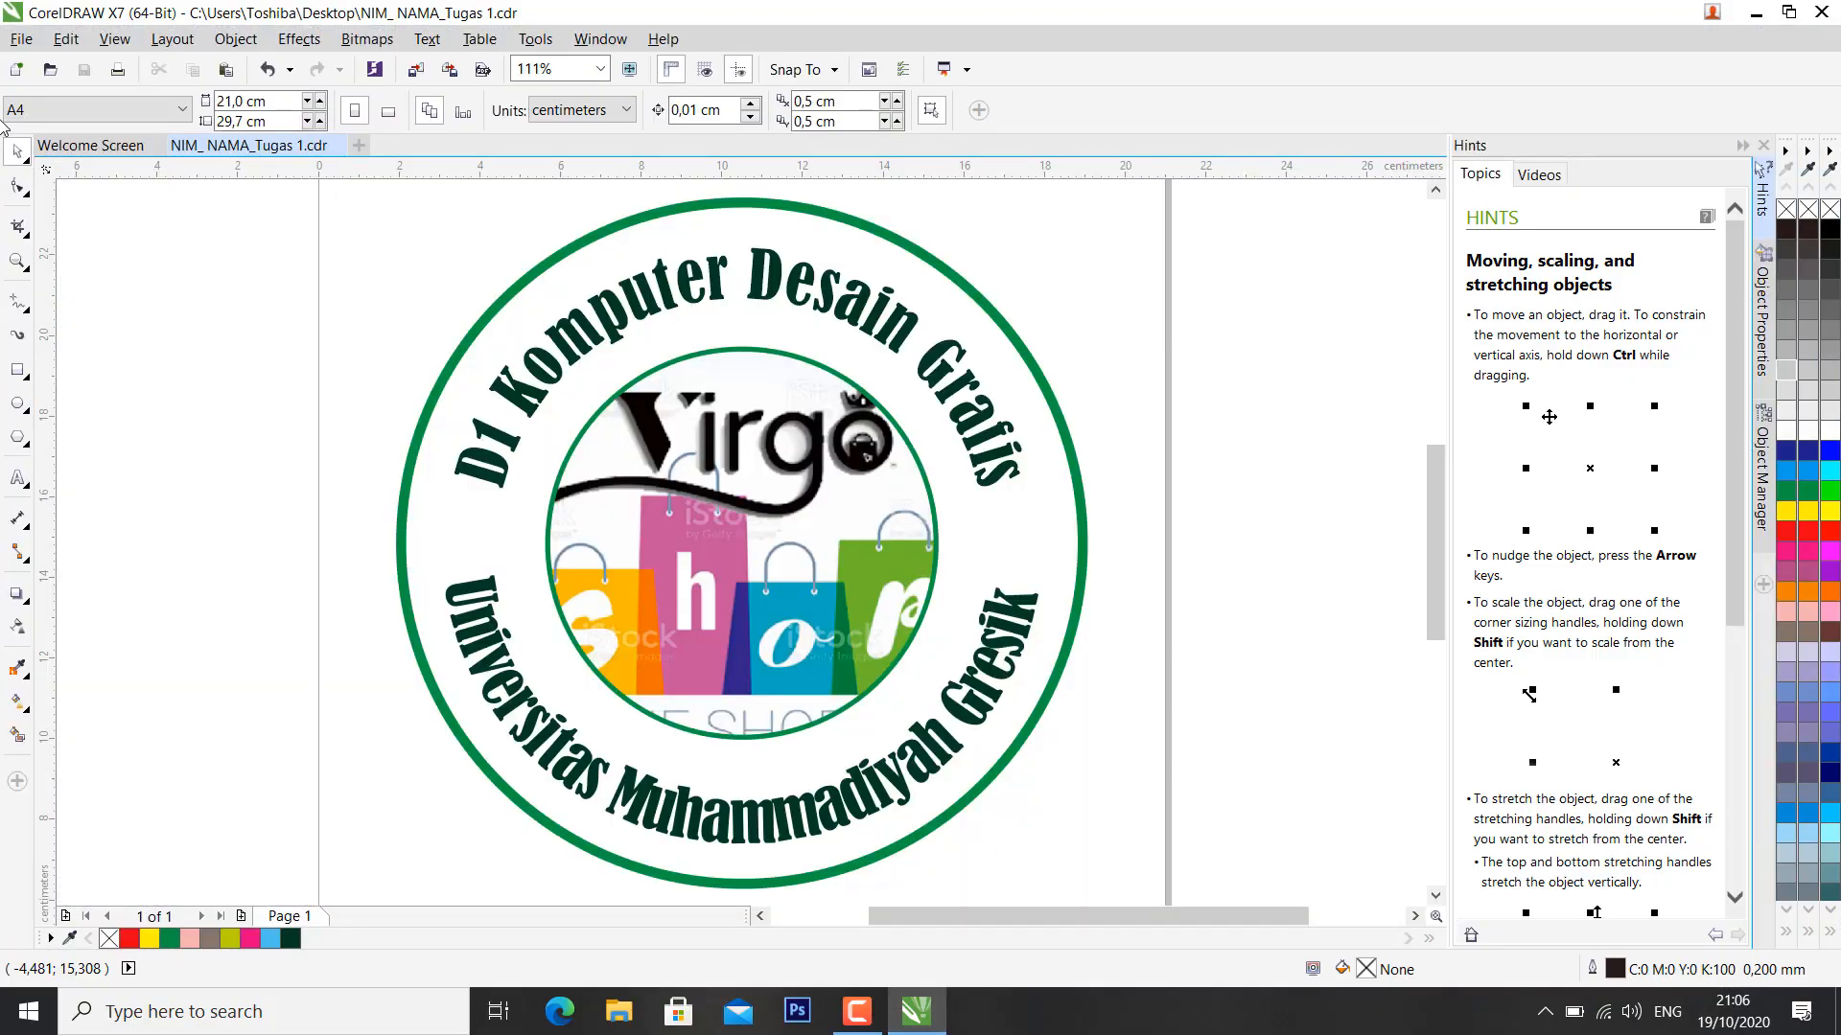
pyautogui.click(25, 42)
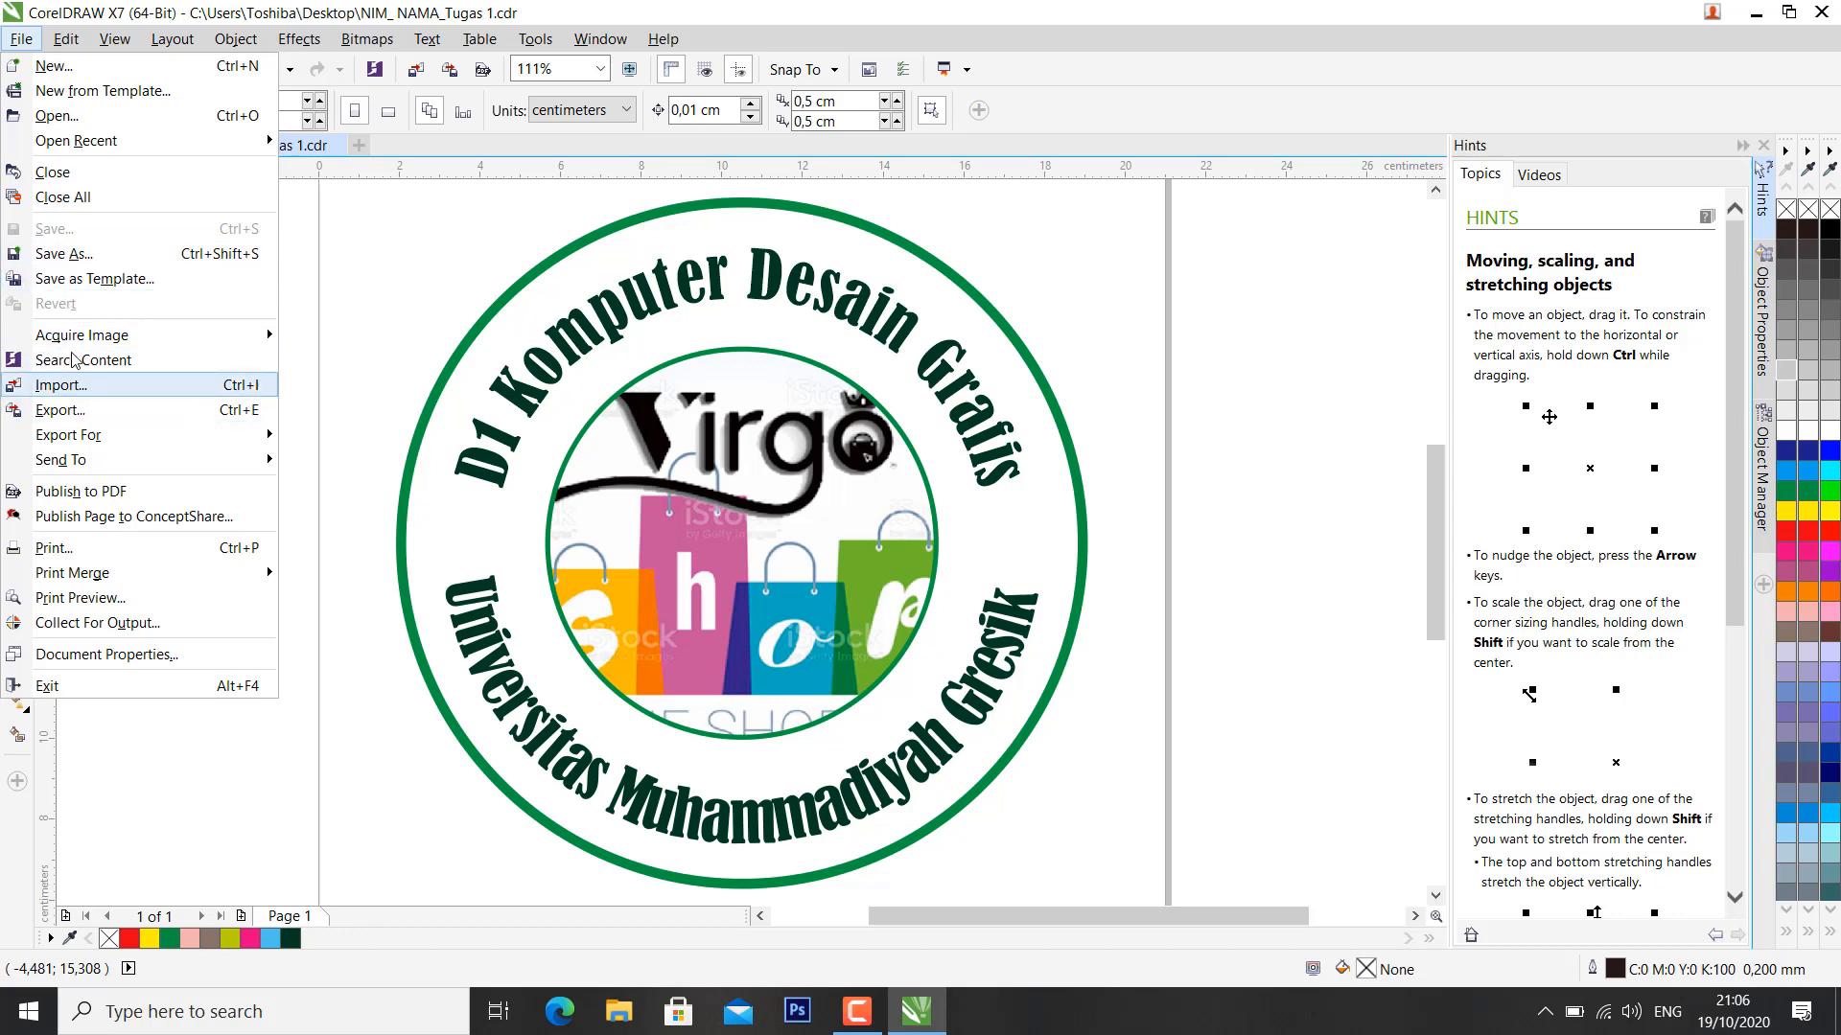
pyautogui.click(66, 254)
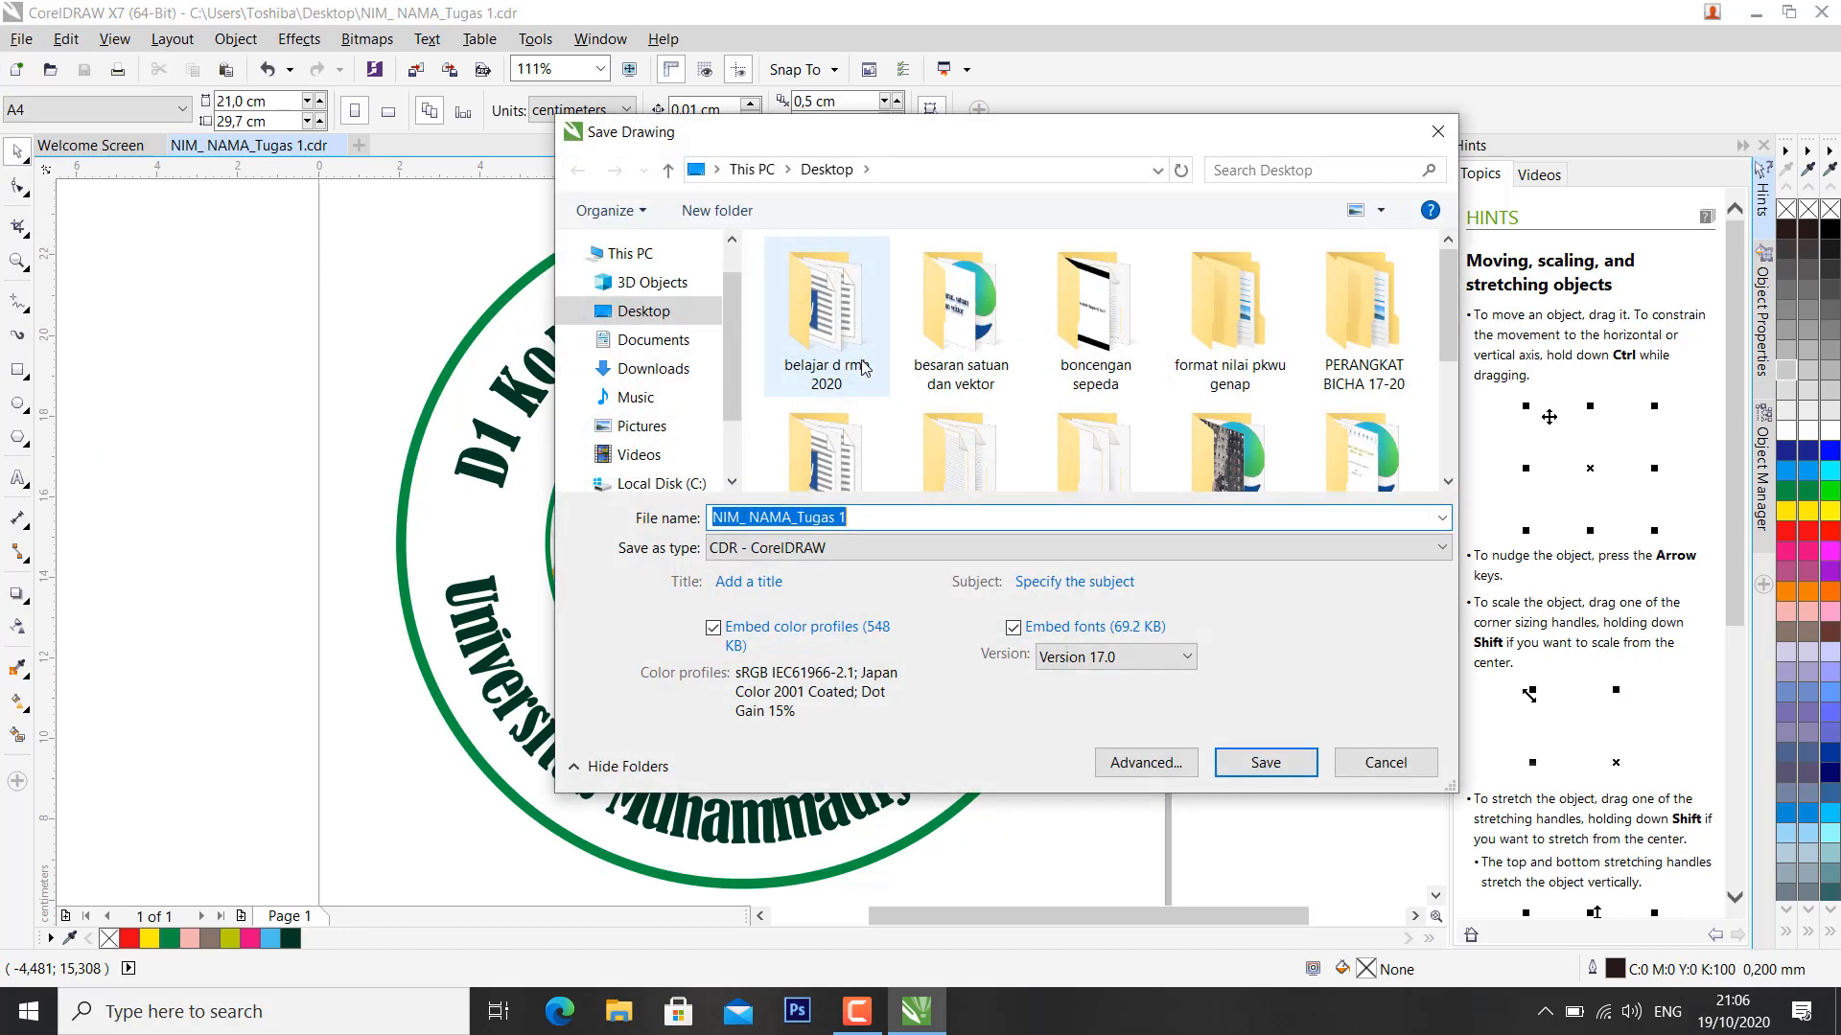
pyautogui.click(899, 551)
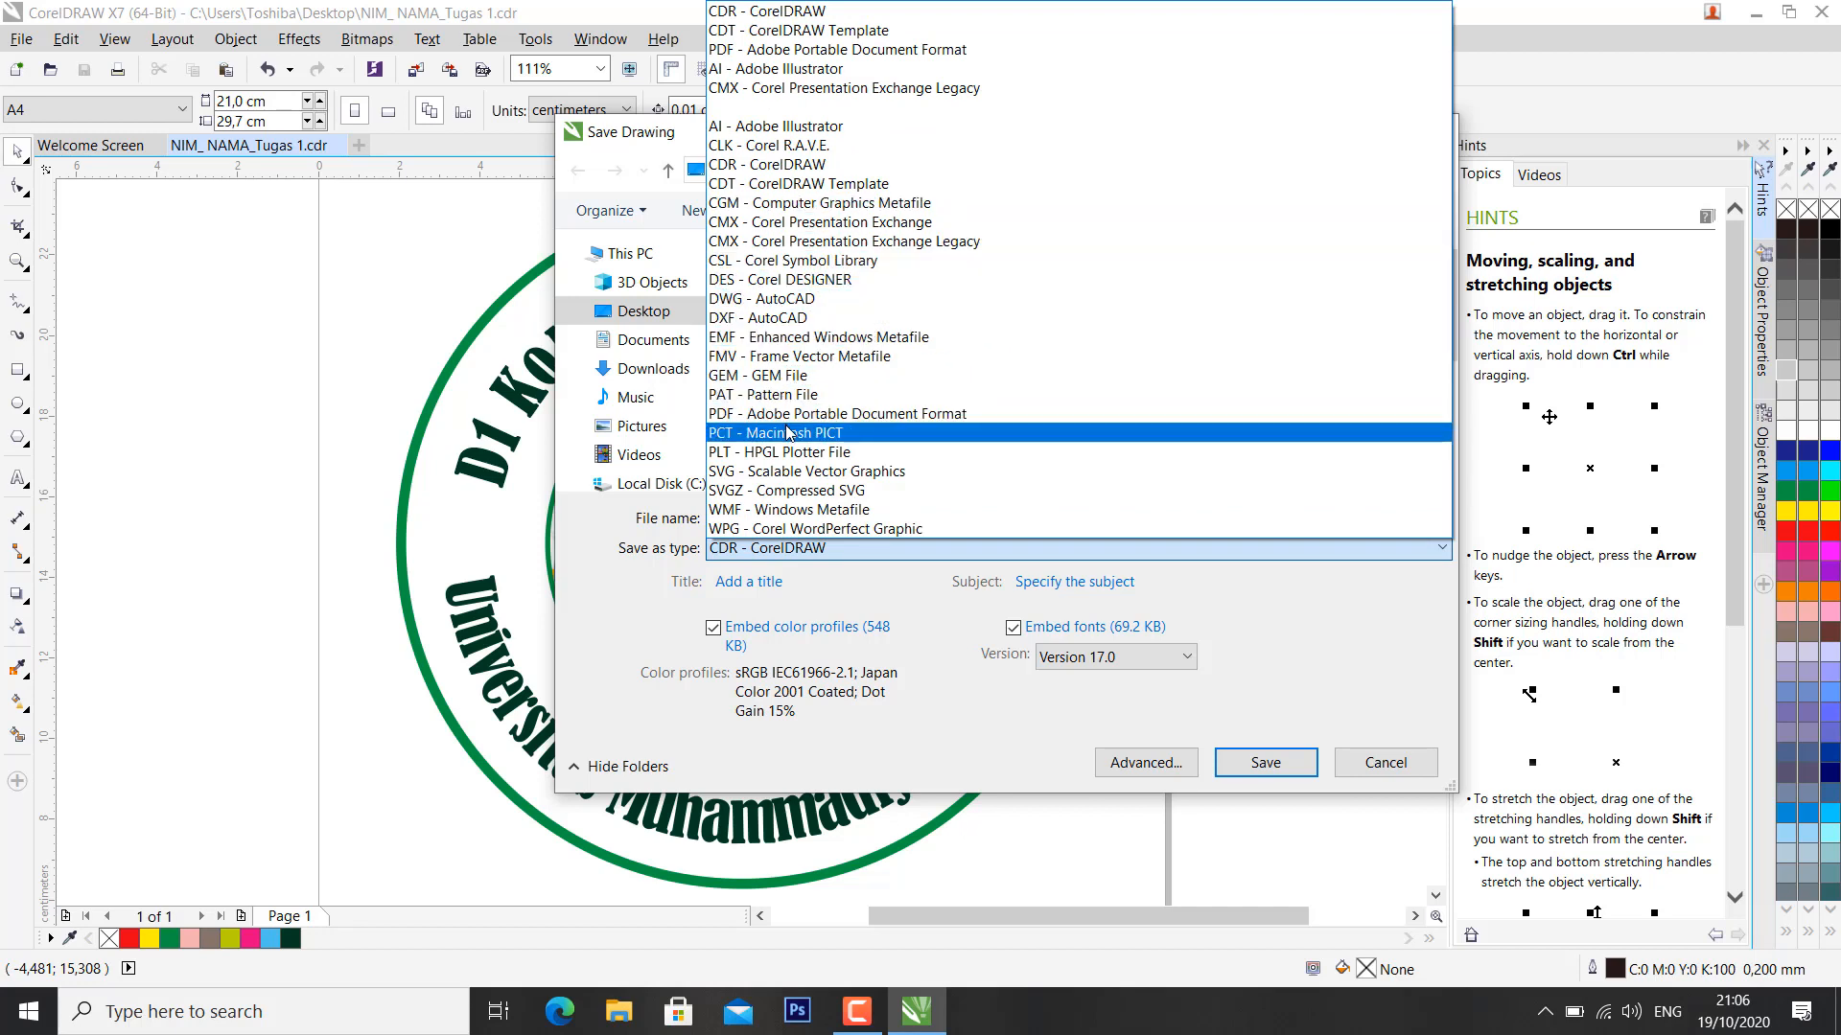
pyautogui.click(1404, 779)
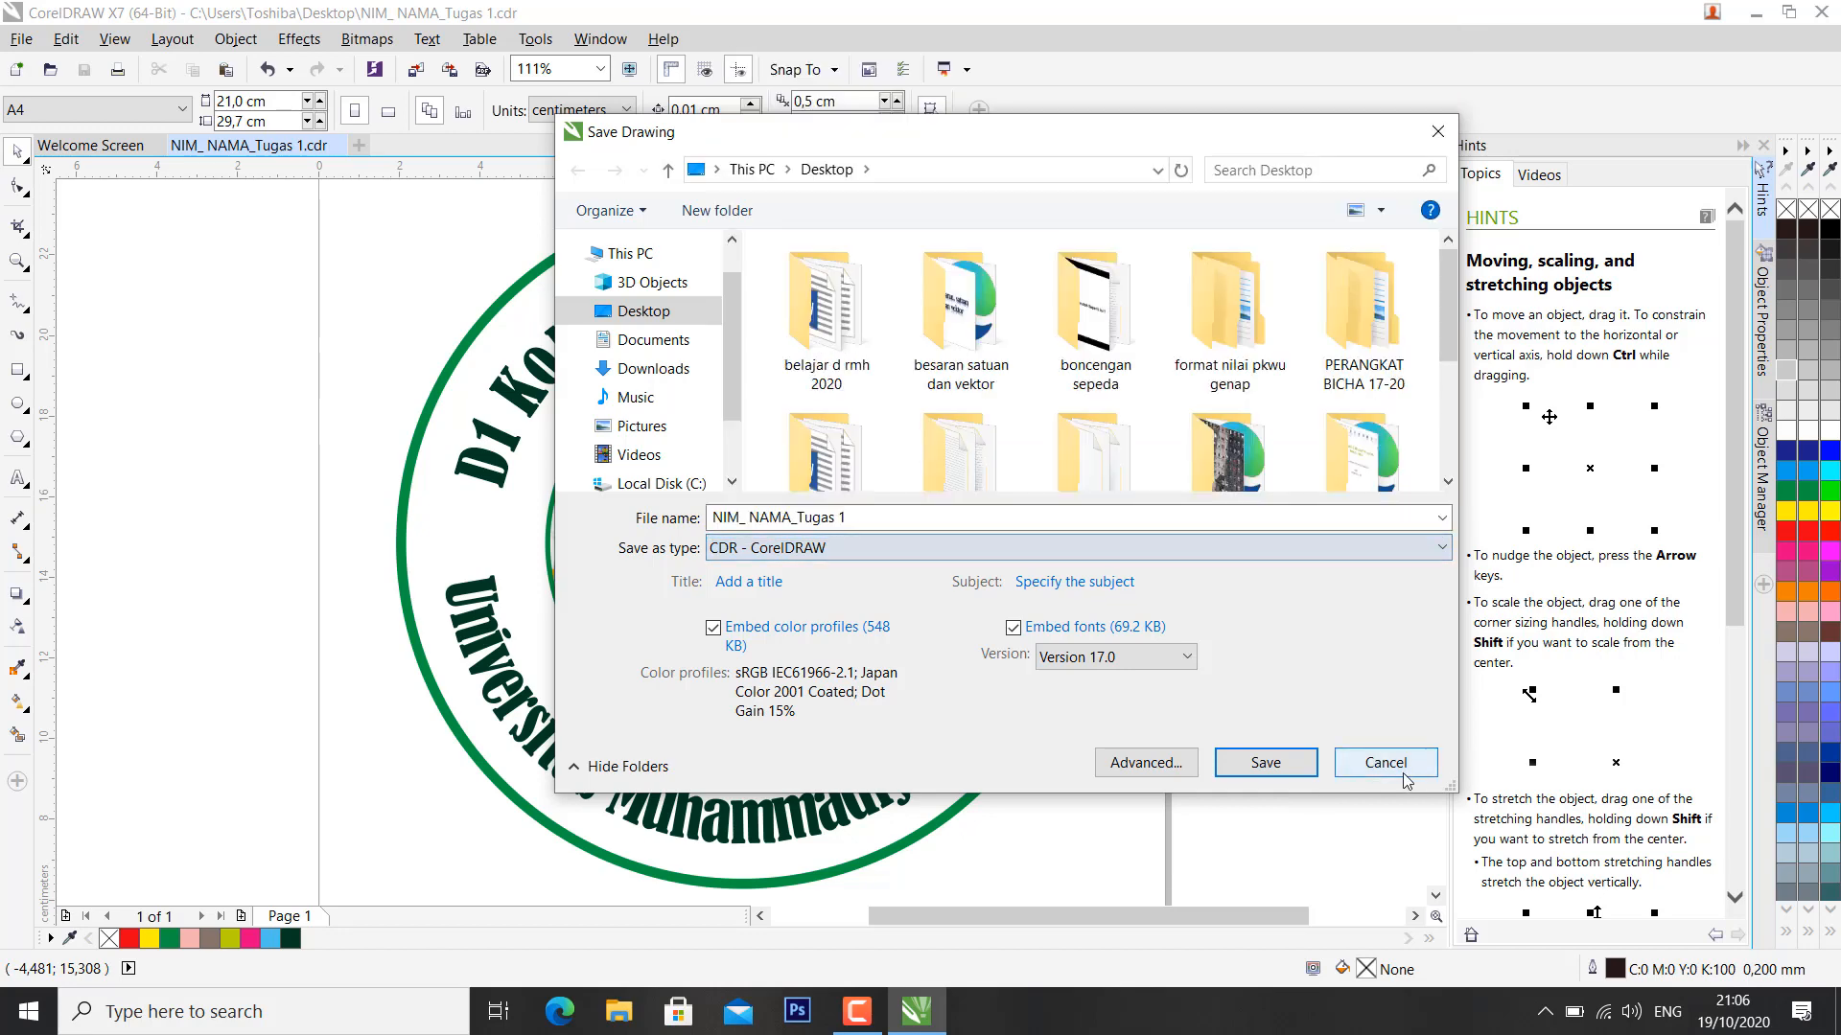
pyautogui.click(1403, 775)
# Step: Export the emblem to the Desktop as a JPG named NIM_ NAMA_Tugas 1 with the offered JPEG settings, and close the program
pyautogui.click(21, 38)
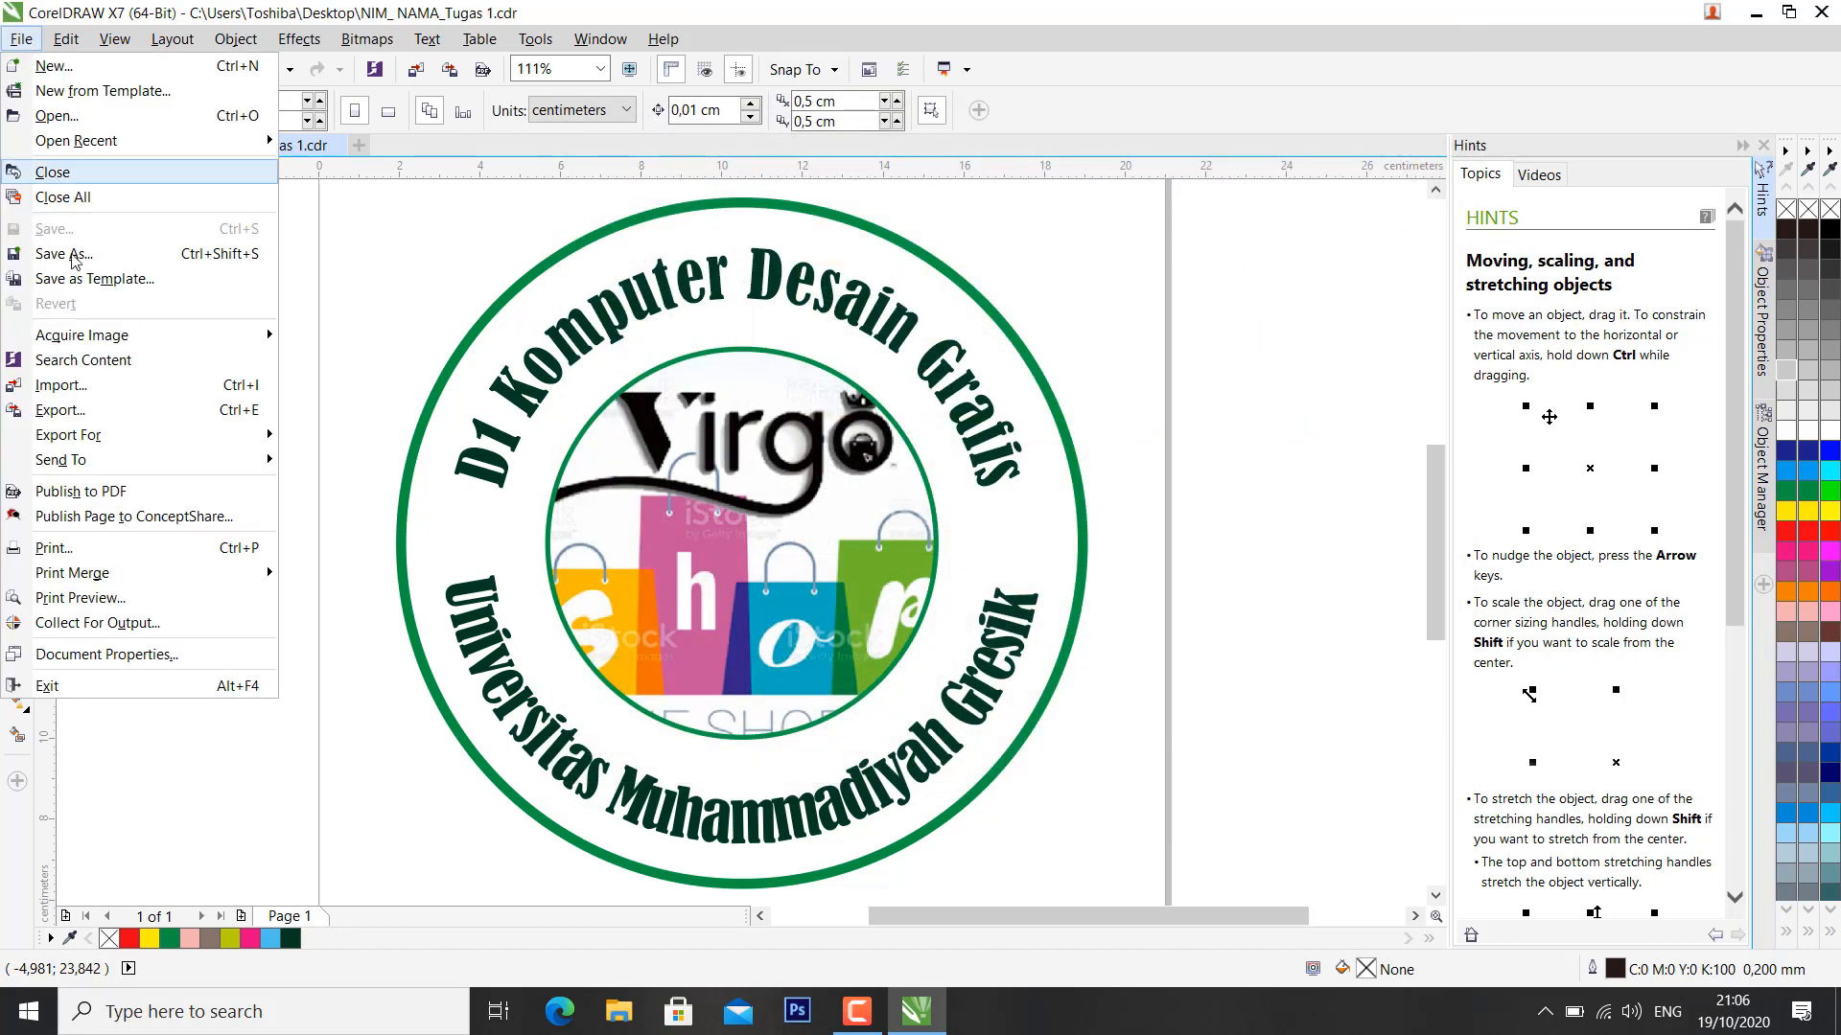
pyautogui.click(61, 411)
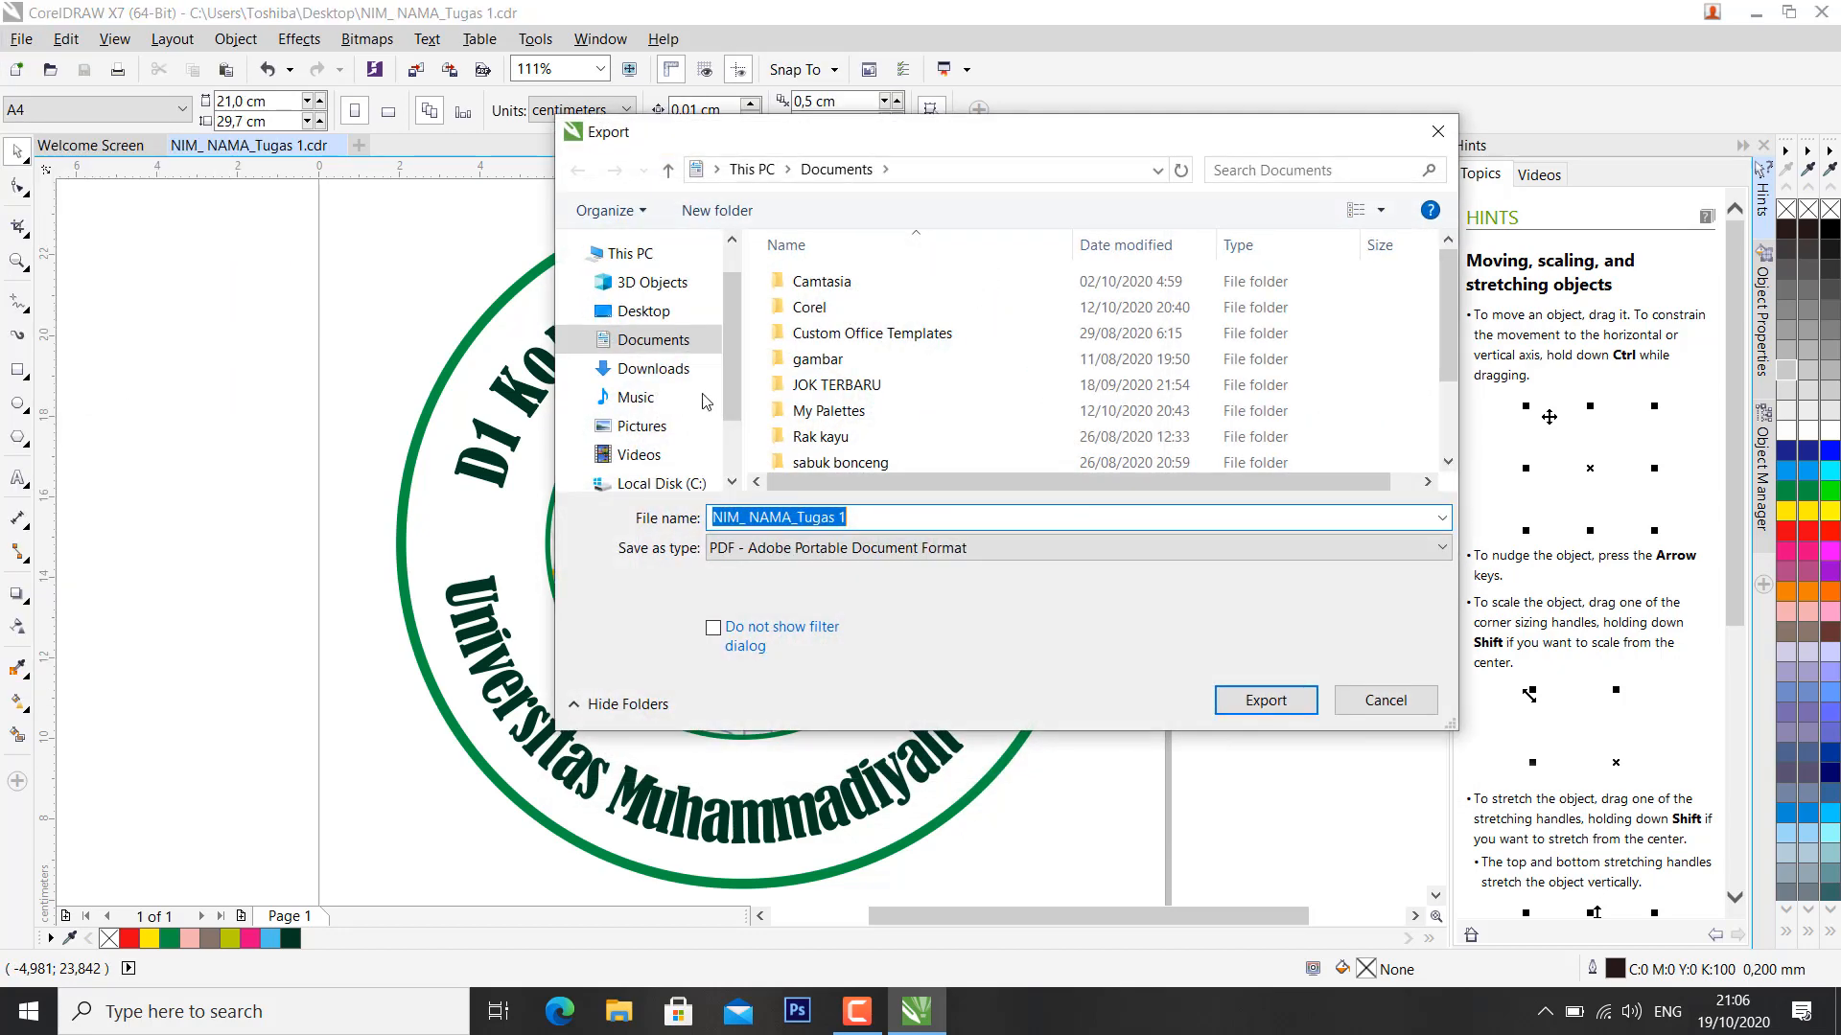
pyautogui.click(752, 551)
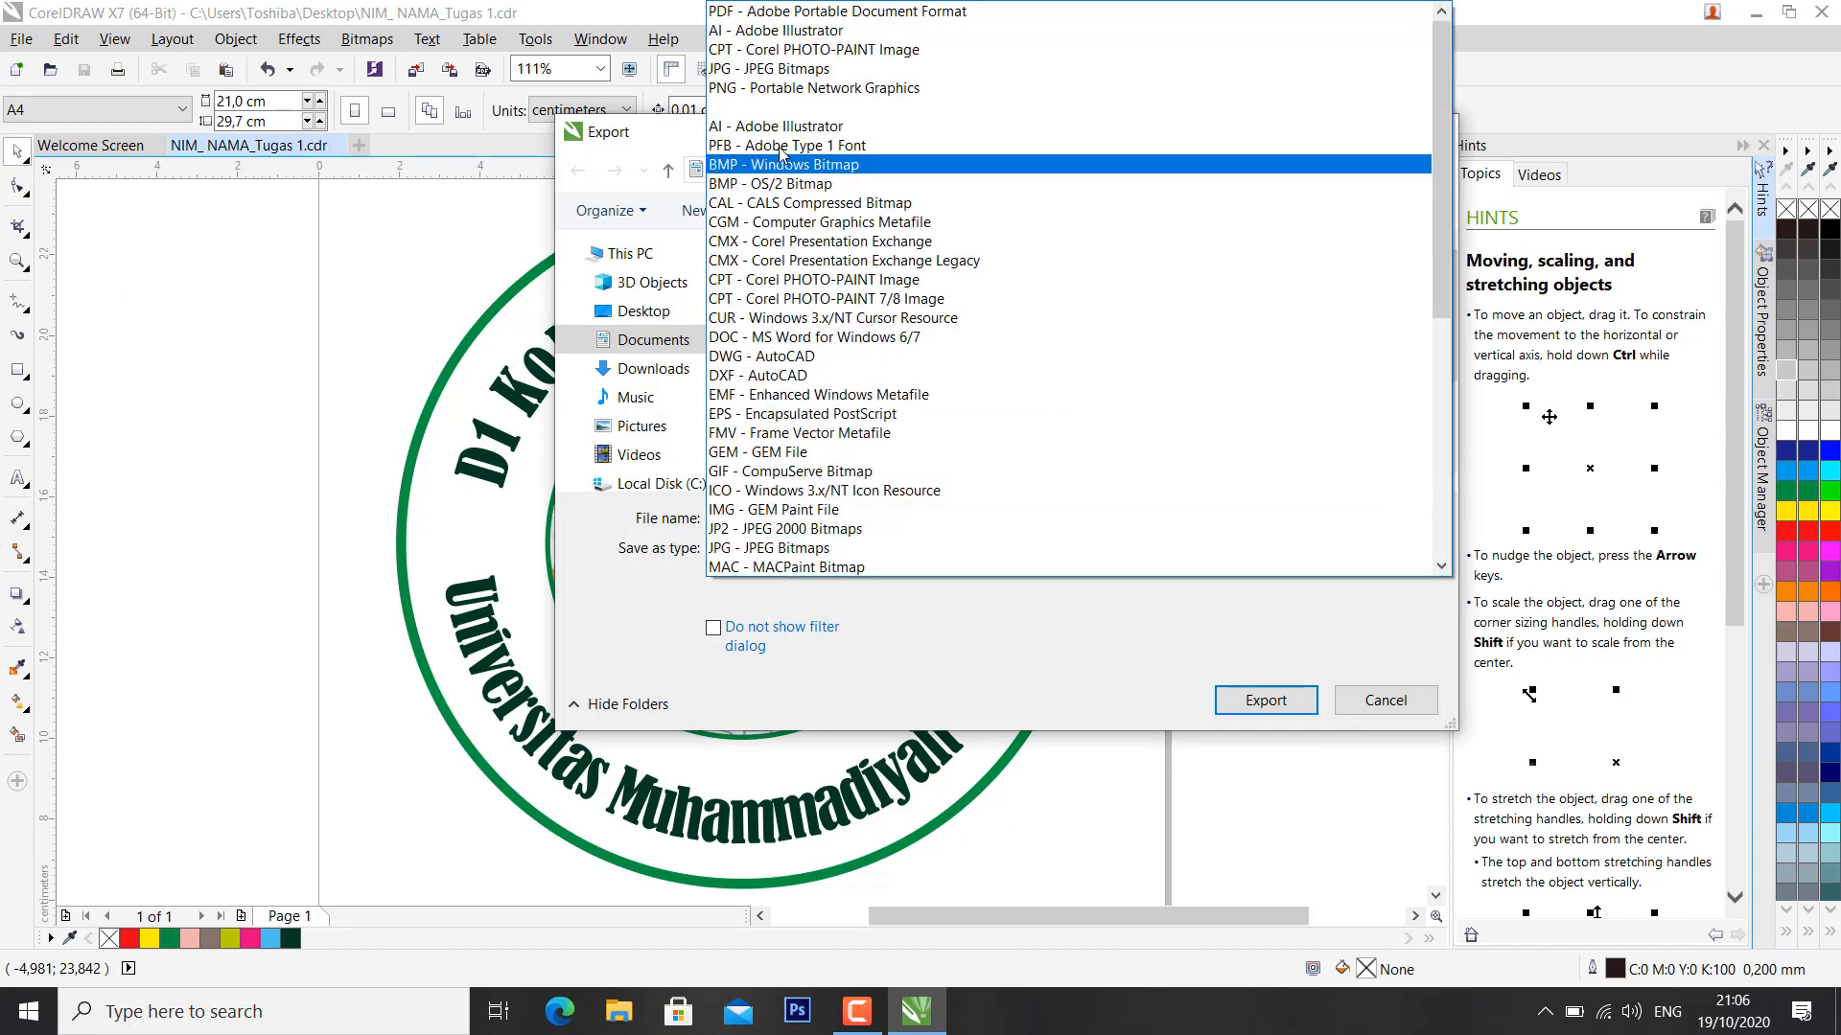
pyautogui.click(751, 69)
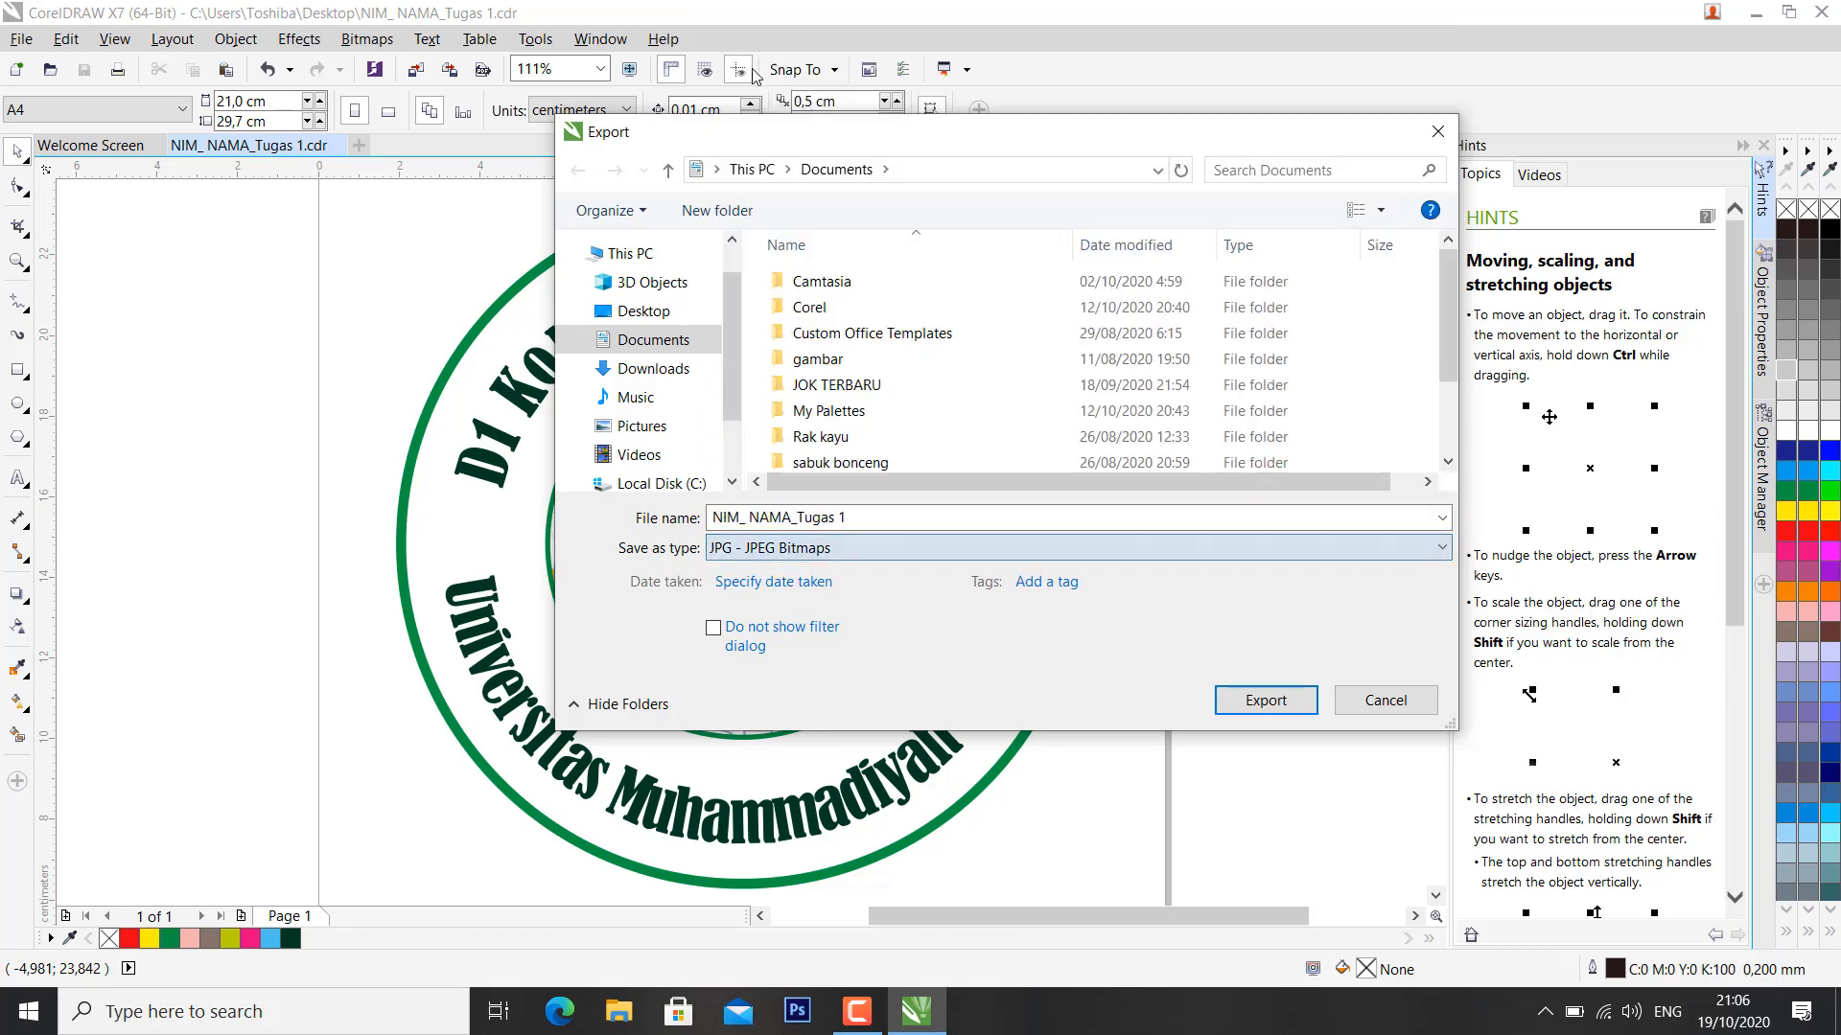
pyautogui.click(642, 311)
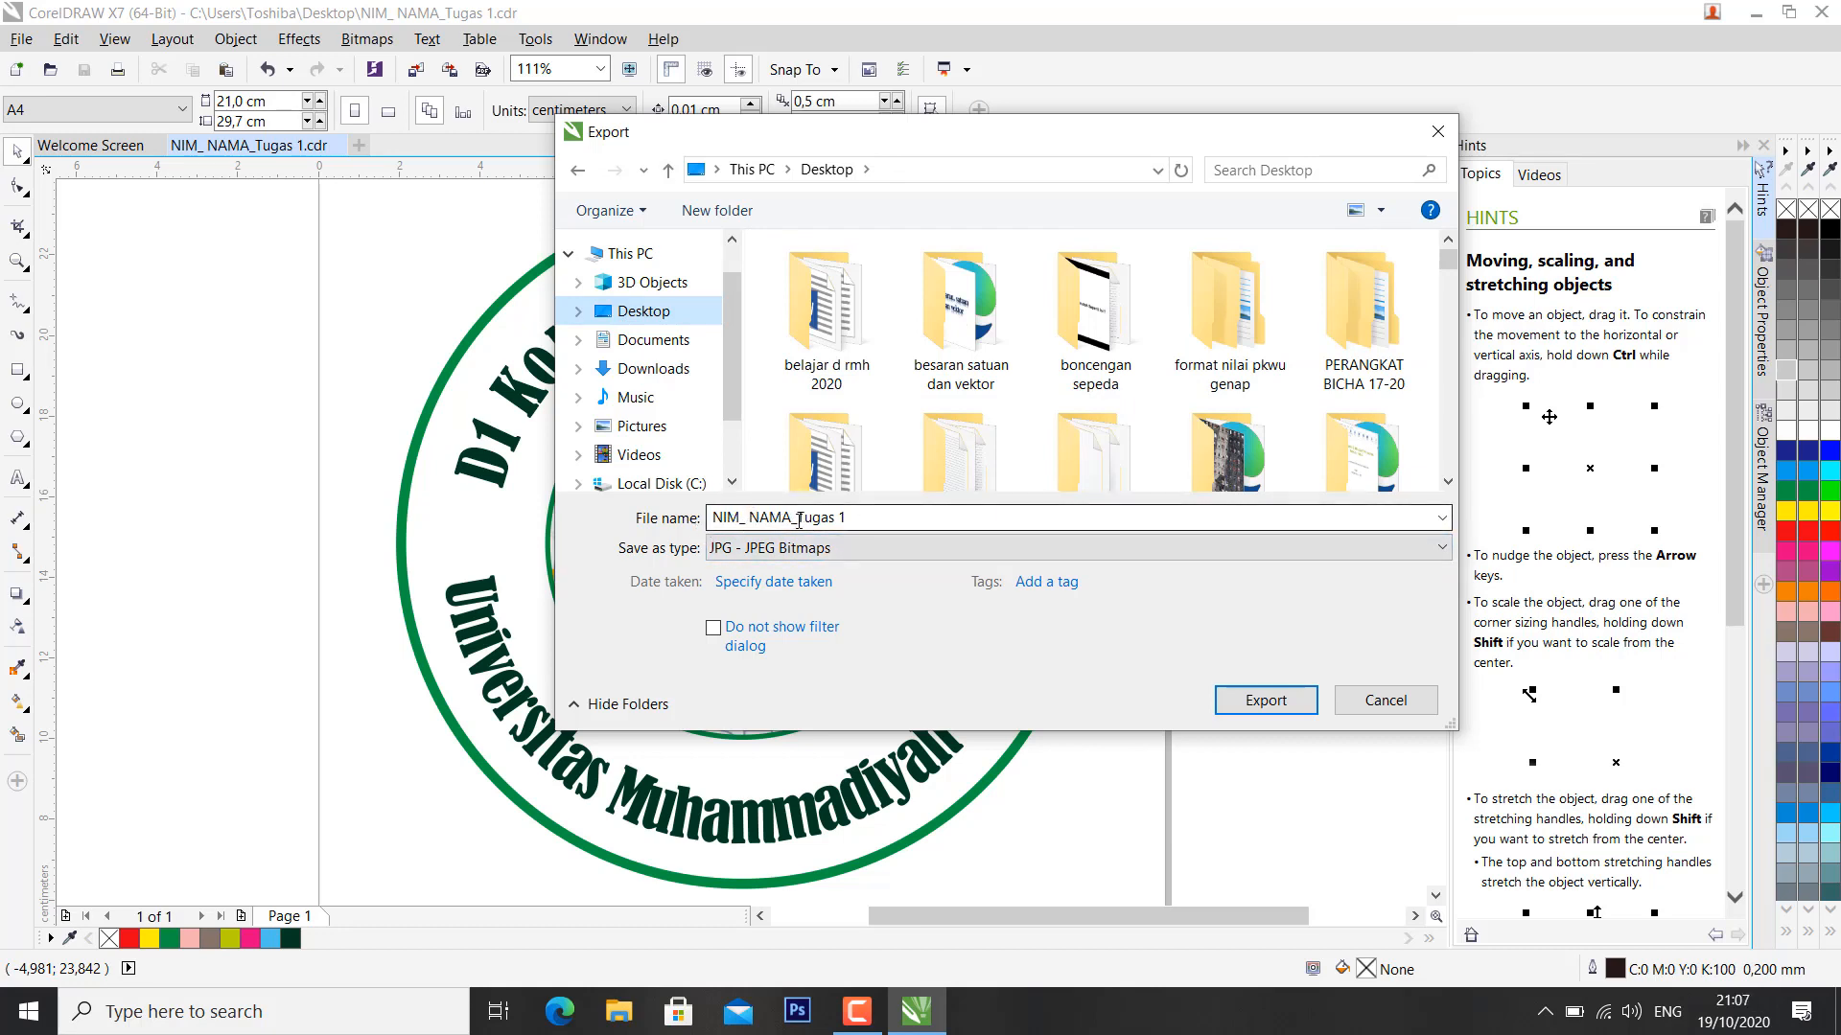
pyautogui.click(1267, 702)
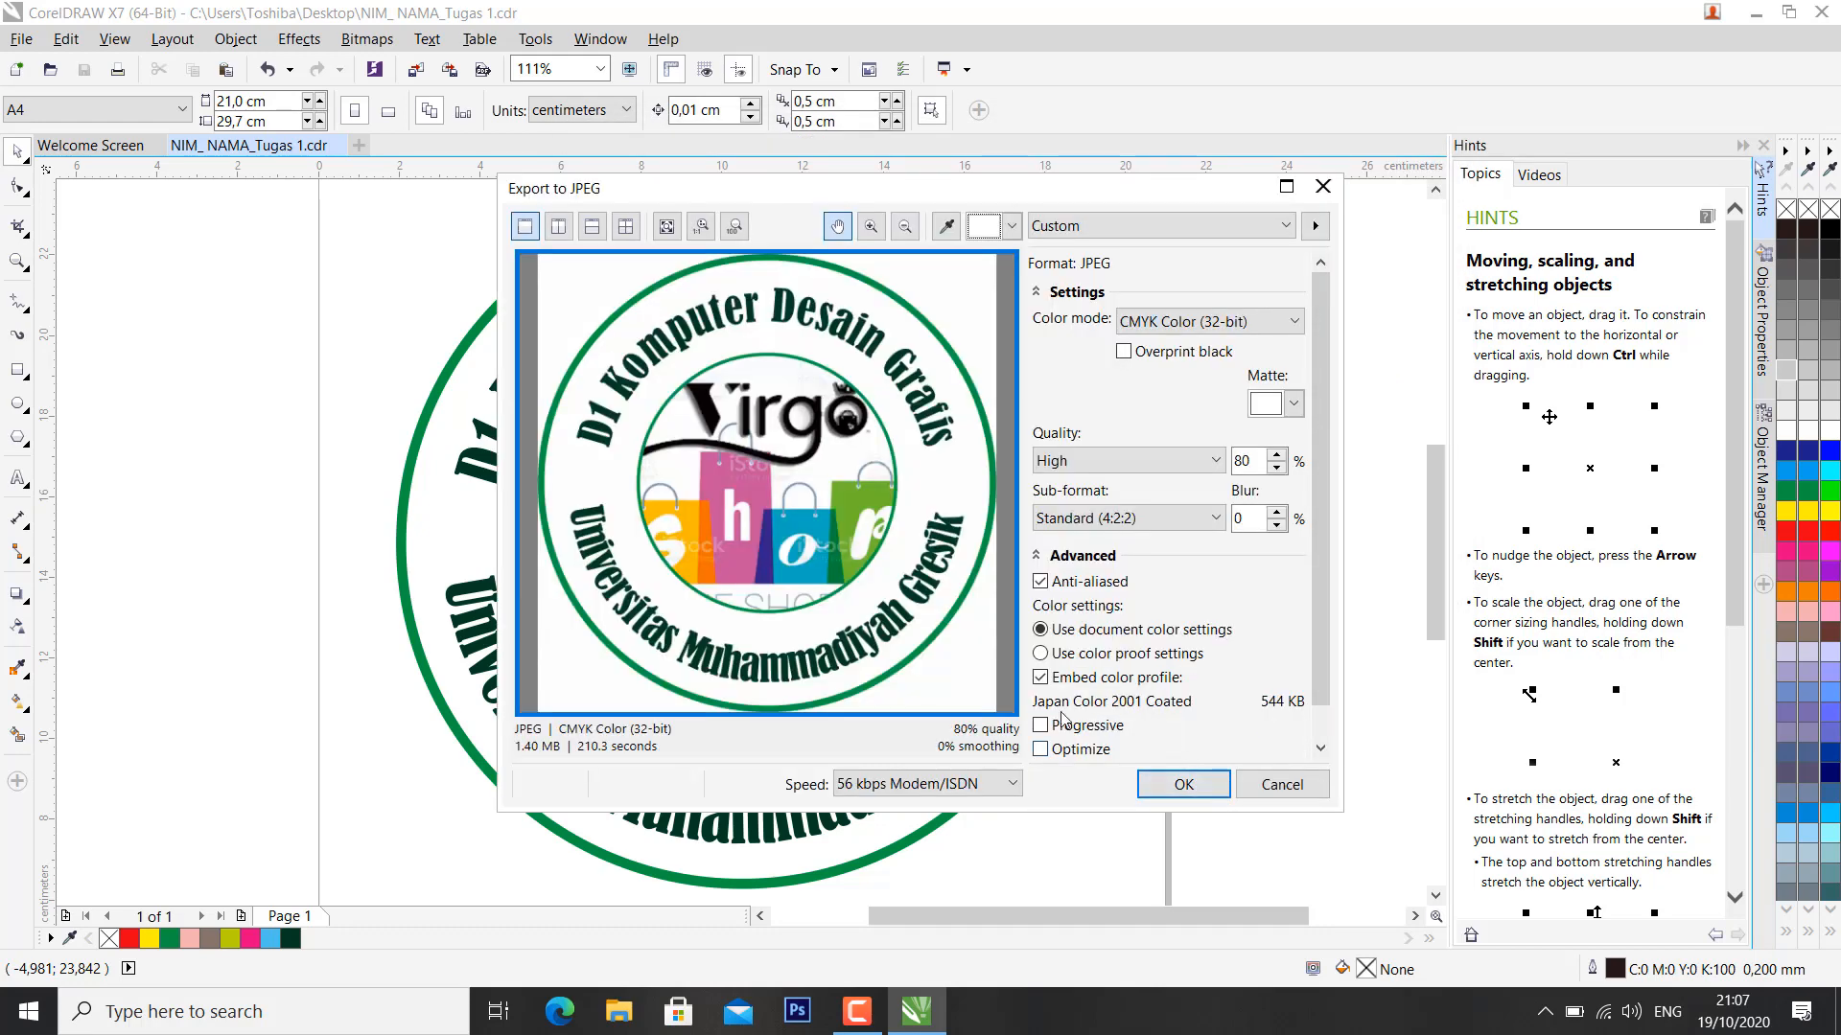
pyautogui.click(1388, 789)
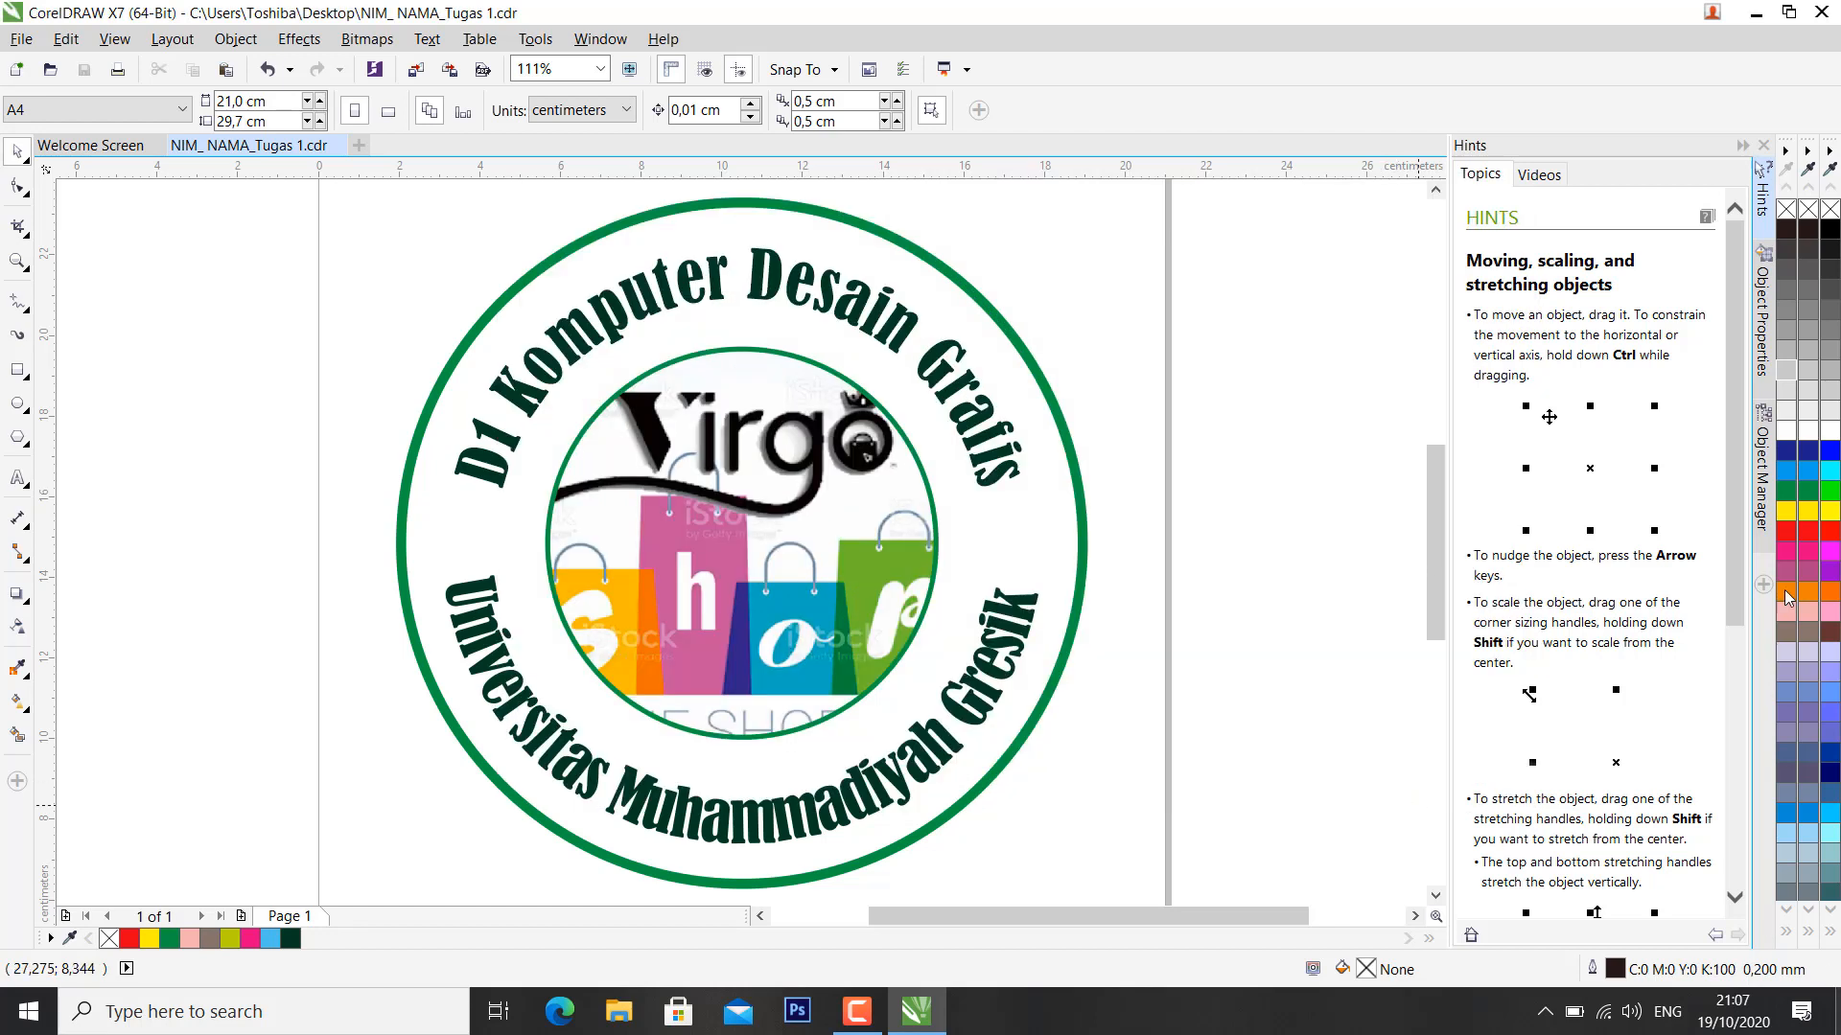
pyautogui.click(1821, 12)
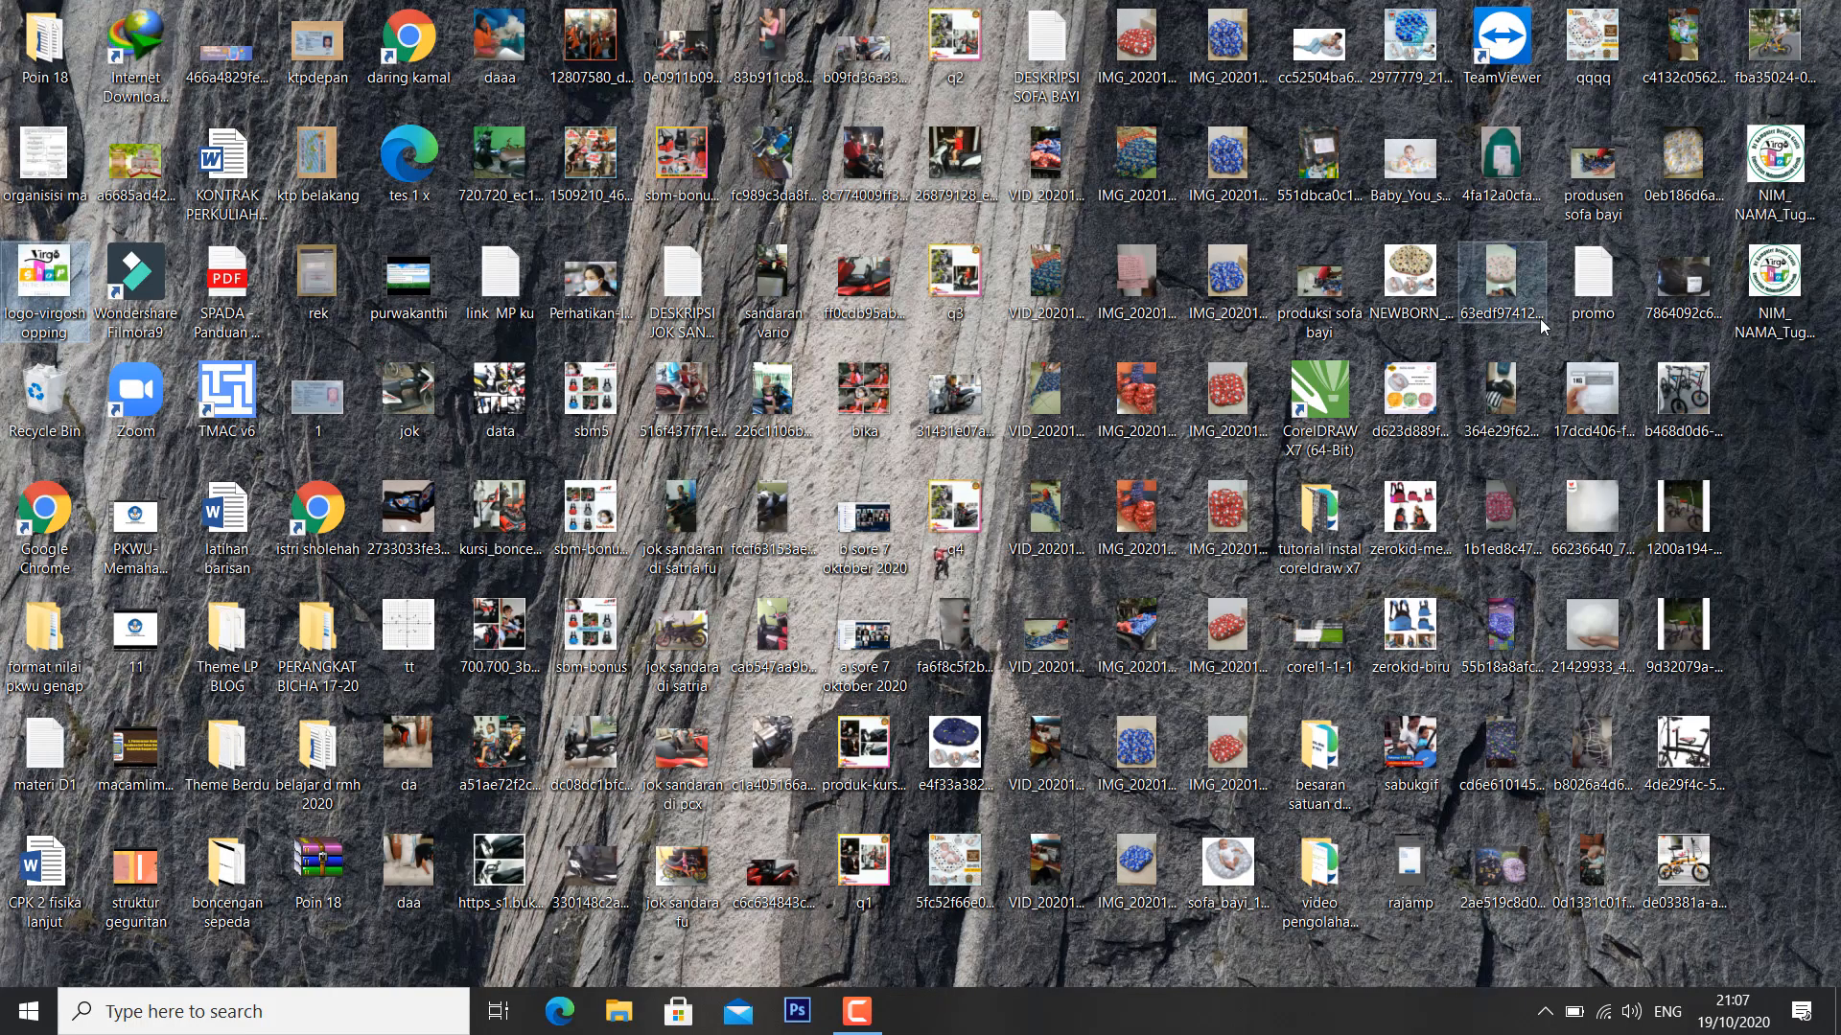